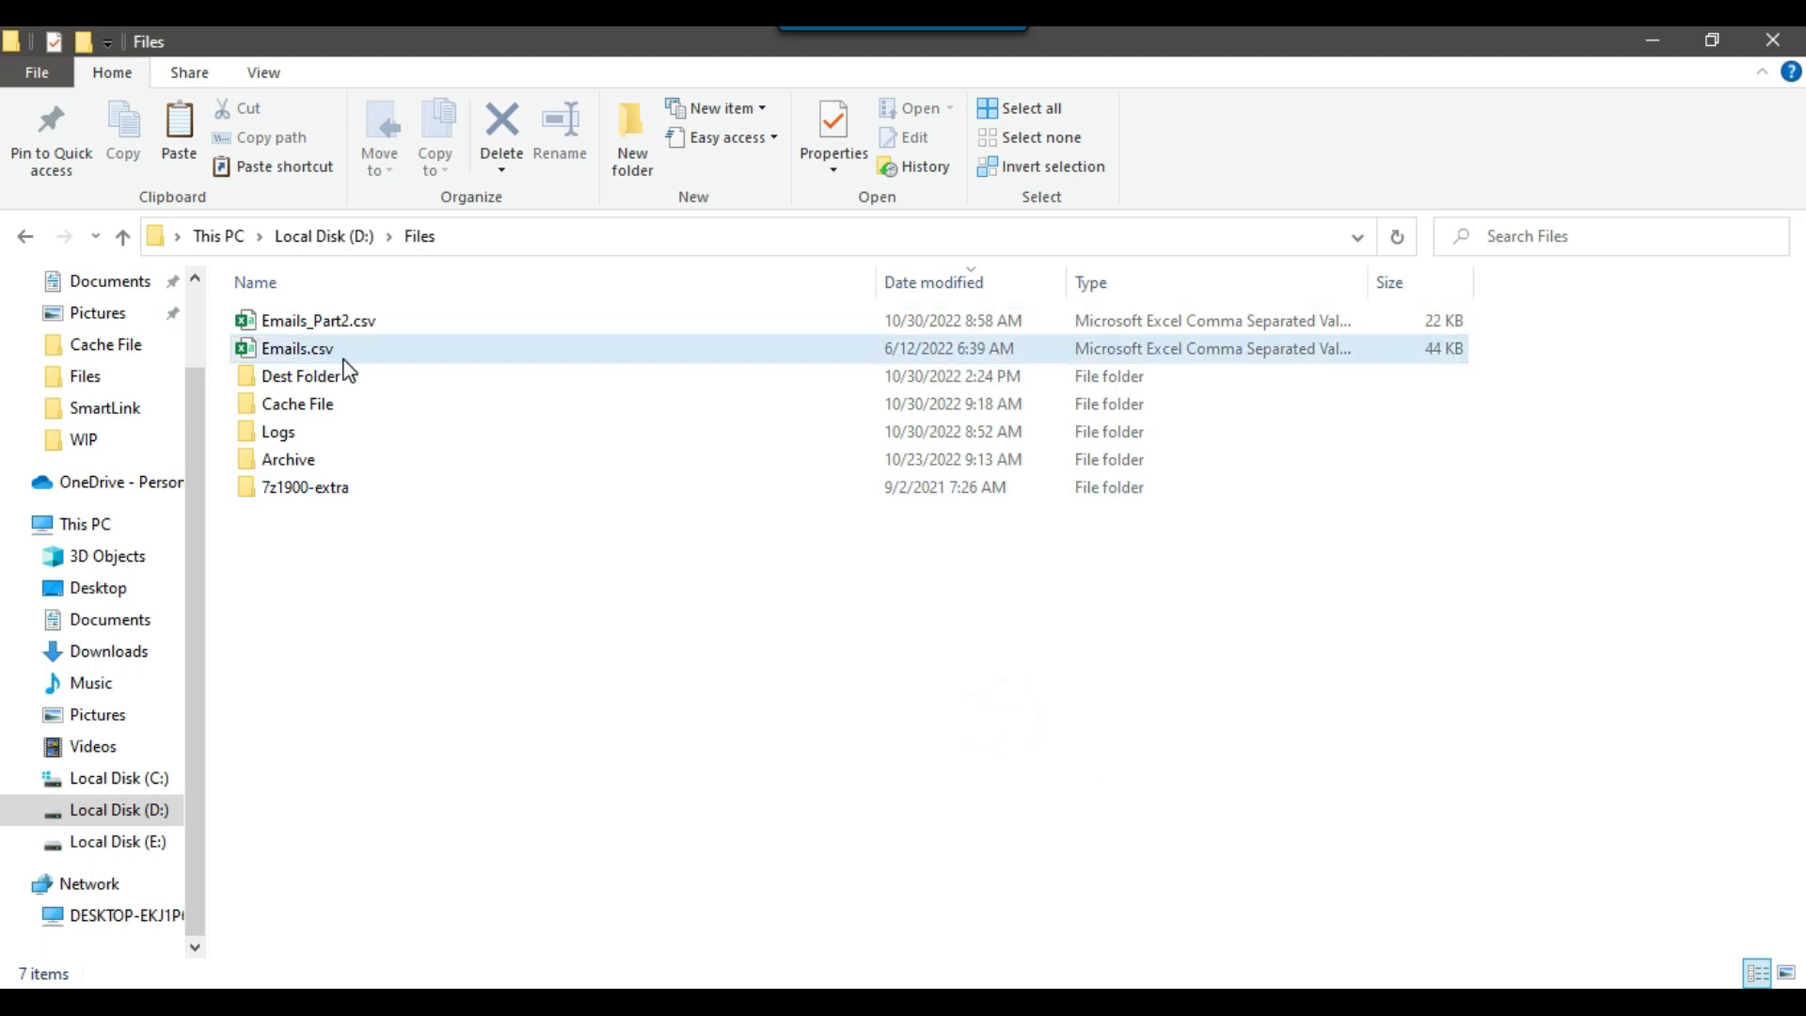
Step: Open Emails.csv from the Files folder in TextPad, examine its columns and rows from start to end, and close it
click(275, 353)
right_click(292, 347)
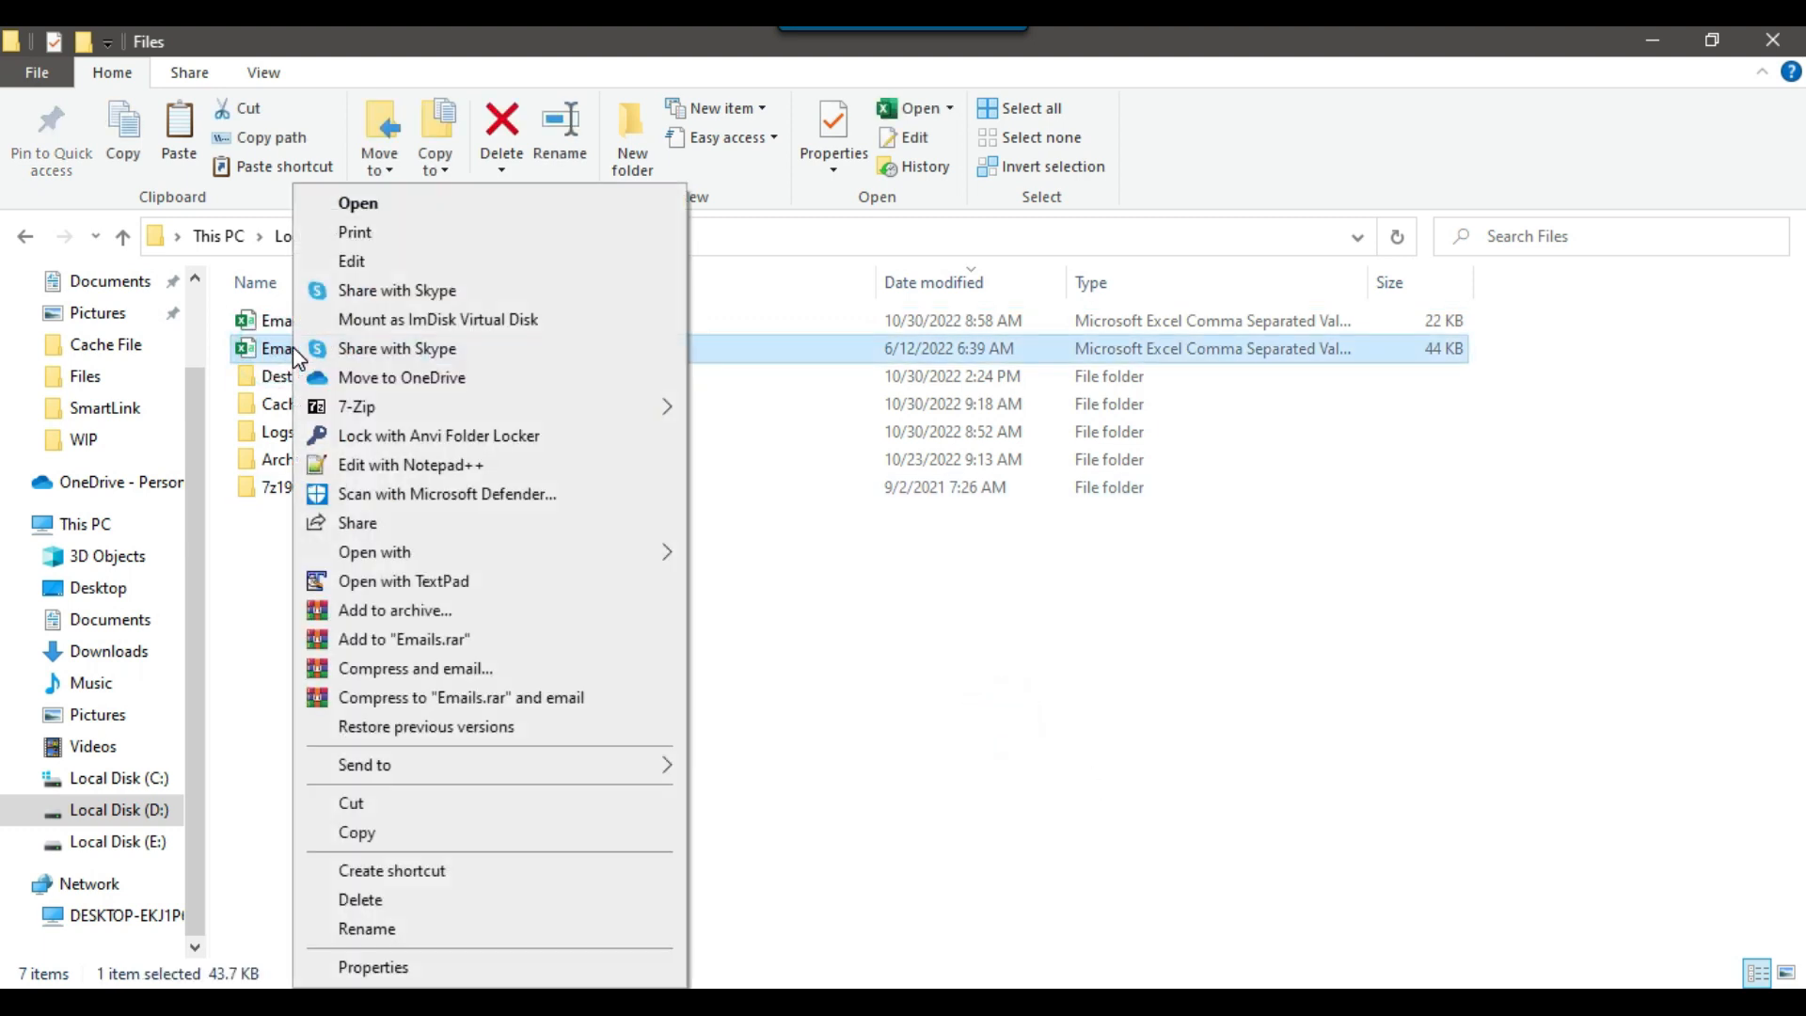
click(470, 582)
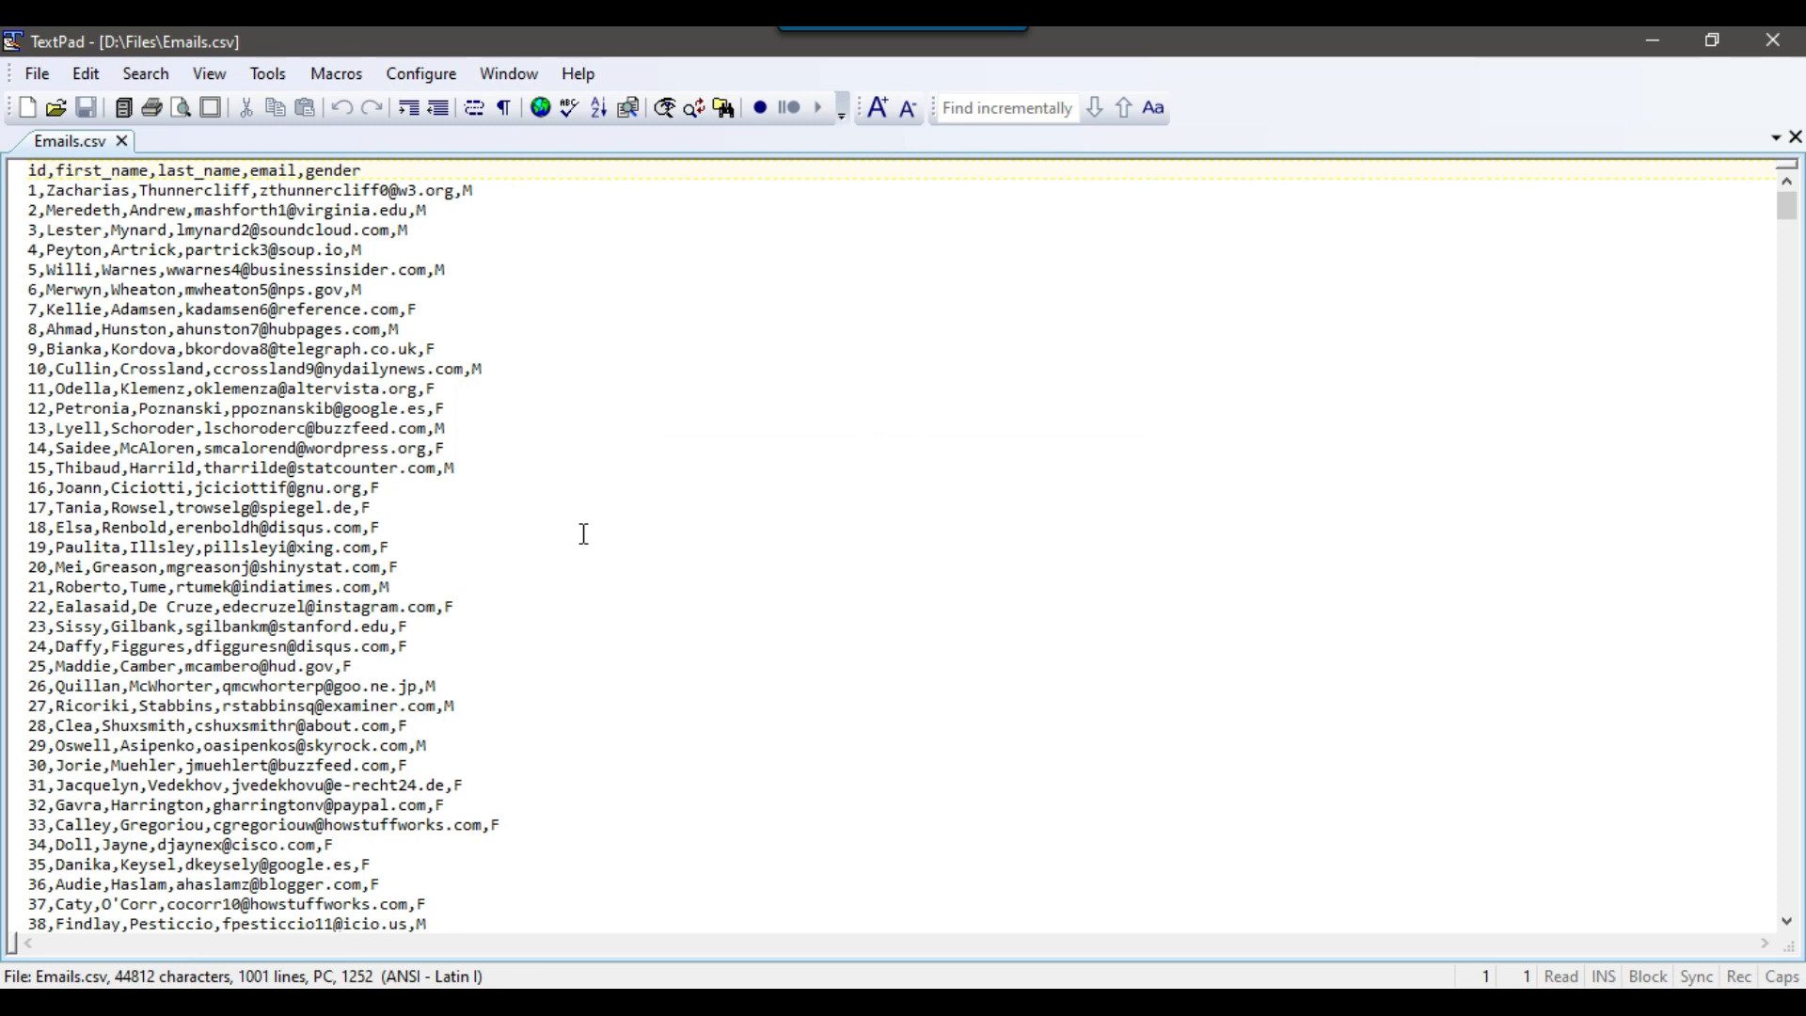
key(Down)
key(ctrl+End)
key(Up)
key(ctrl+Home)
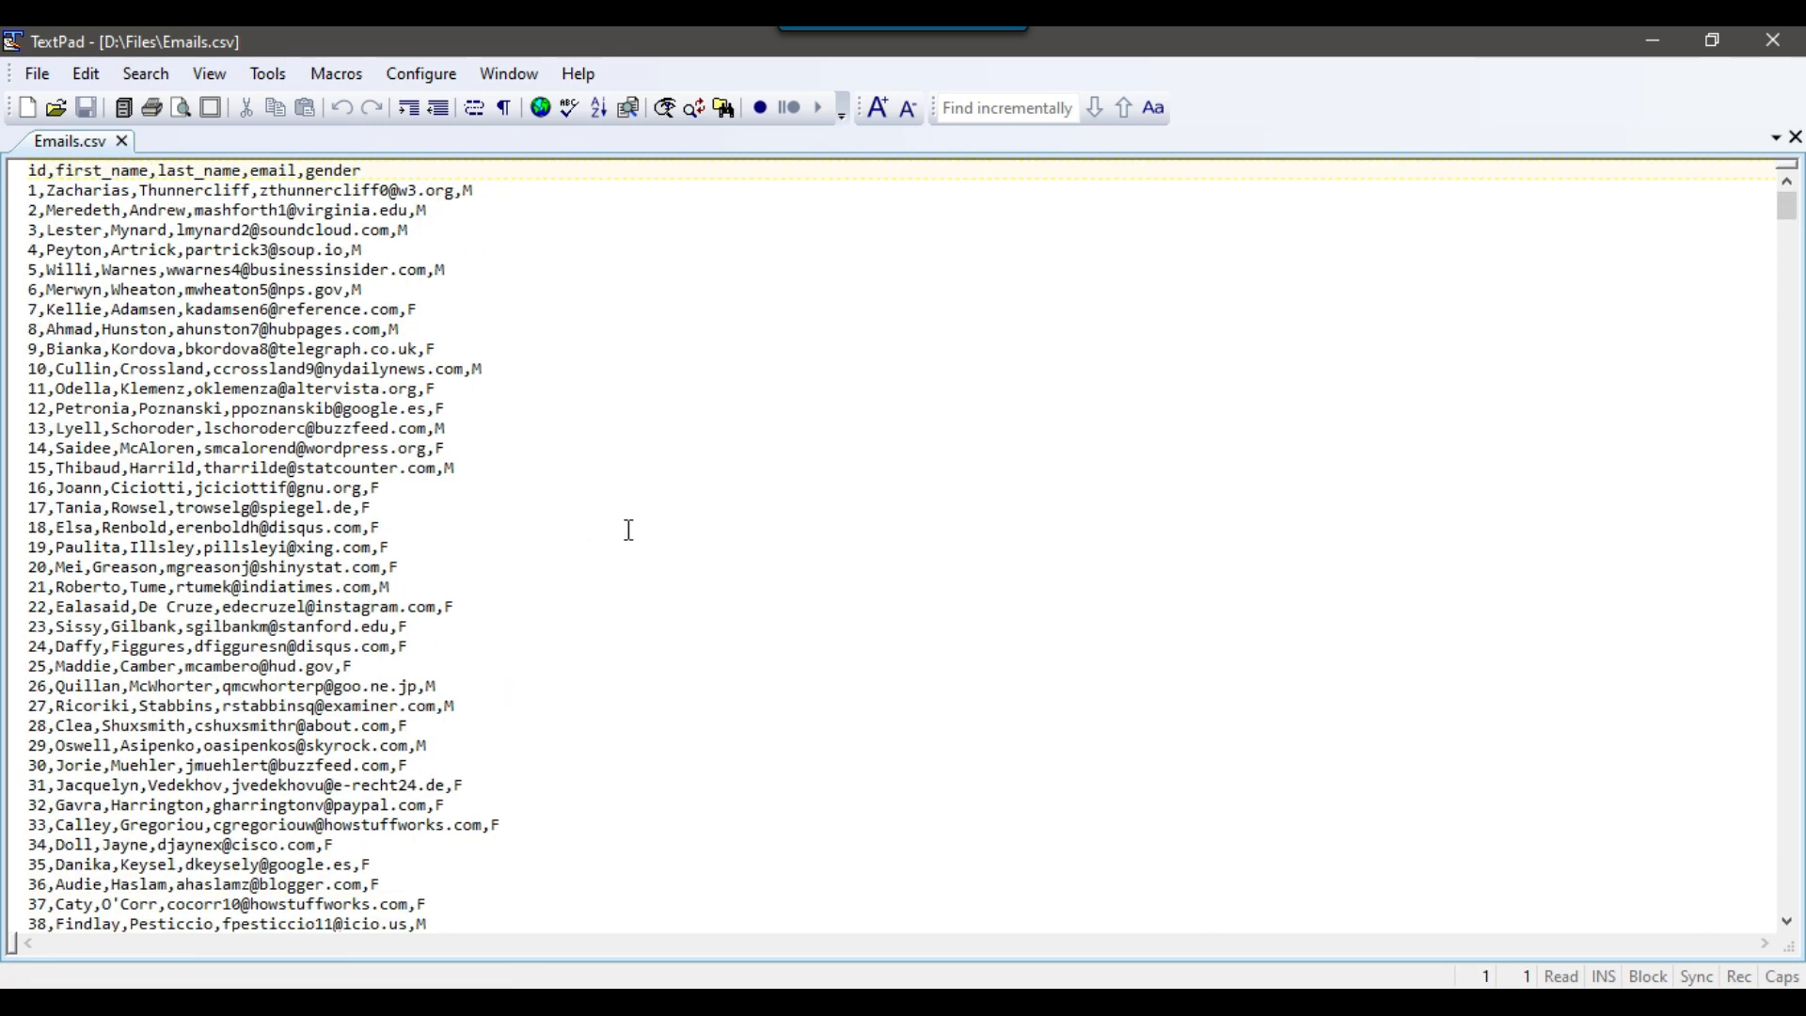
click(1772, 40)
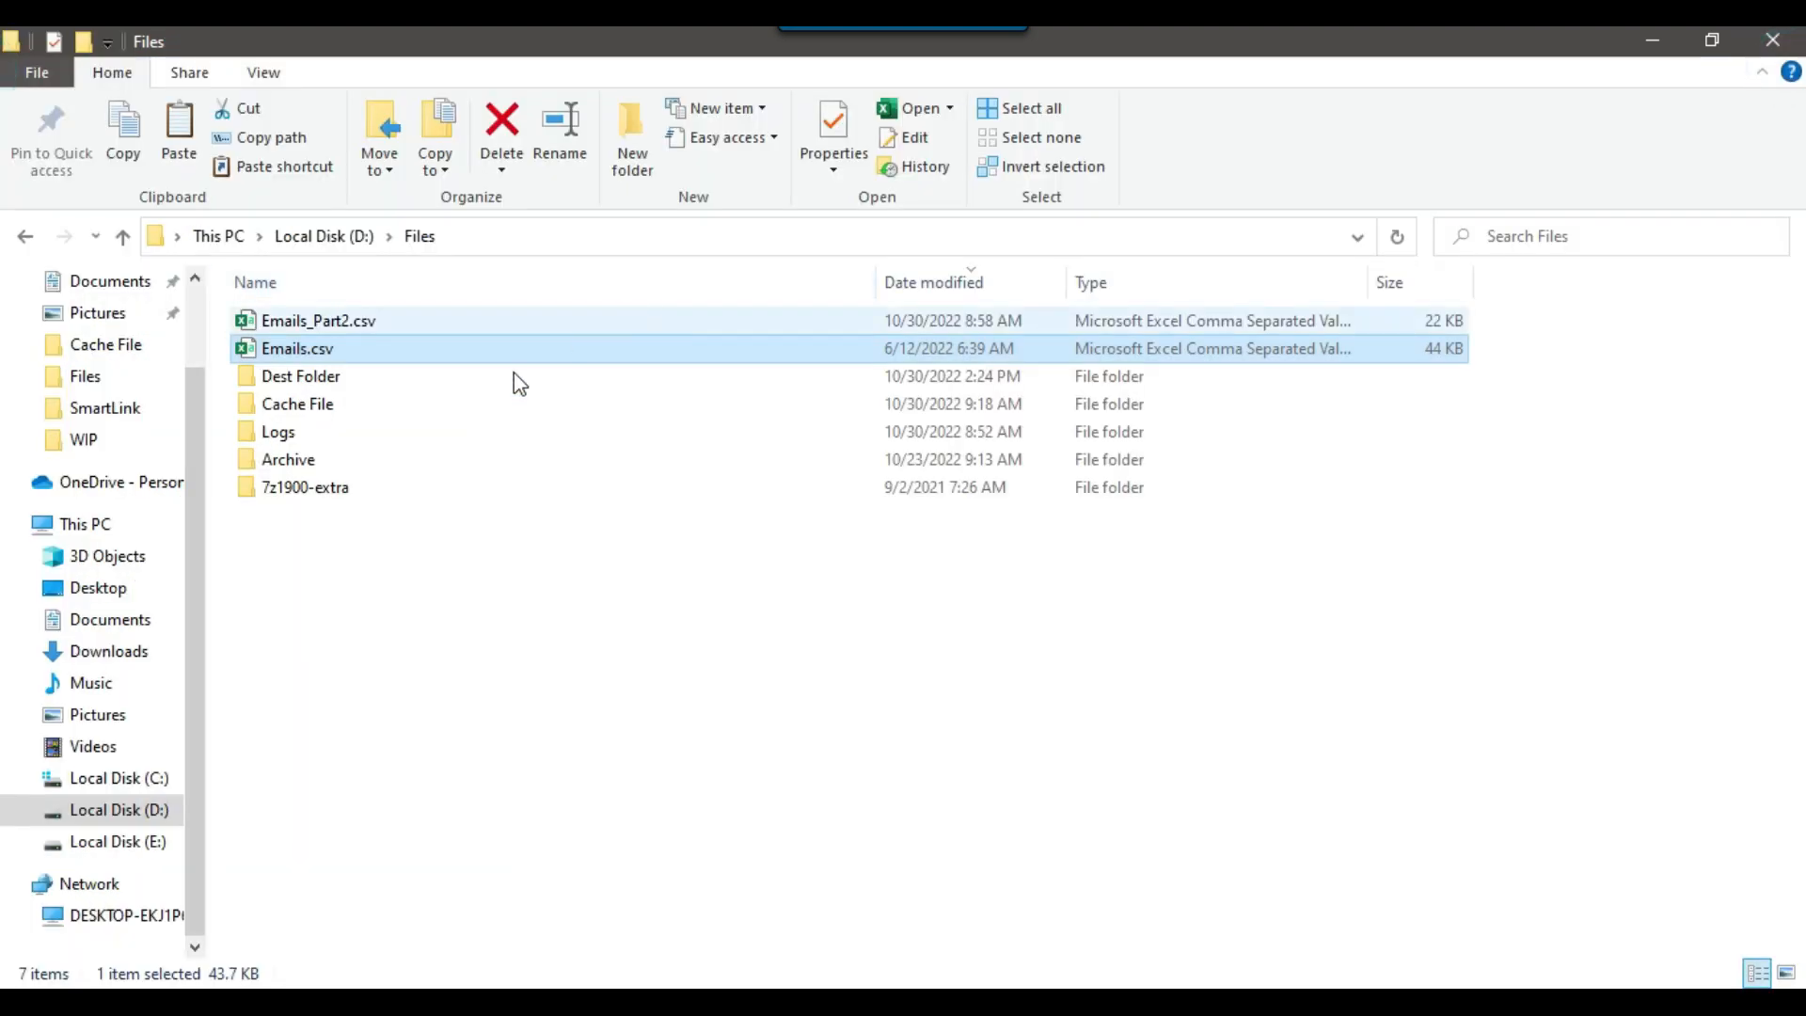
Step: Open Cache_email.caw from the Cache File folder in Notepad++, examine its contents, then close the file and minimize the editor
double_click(336, 403)
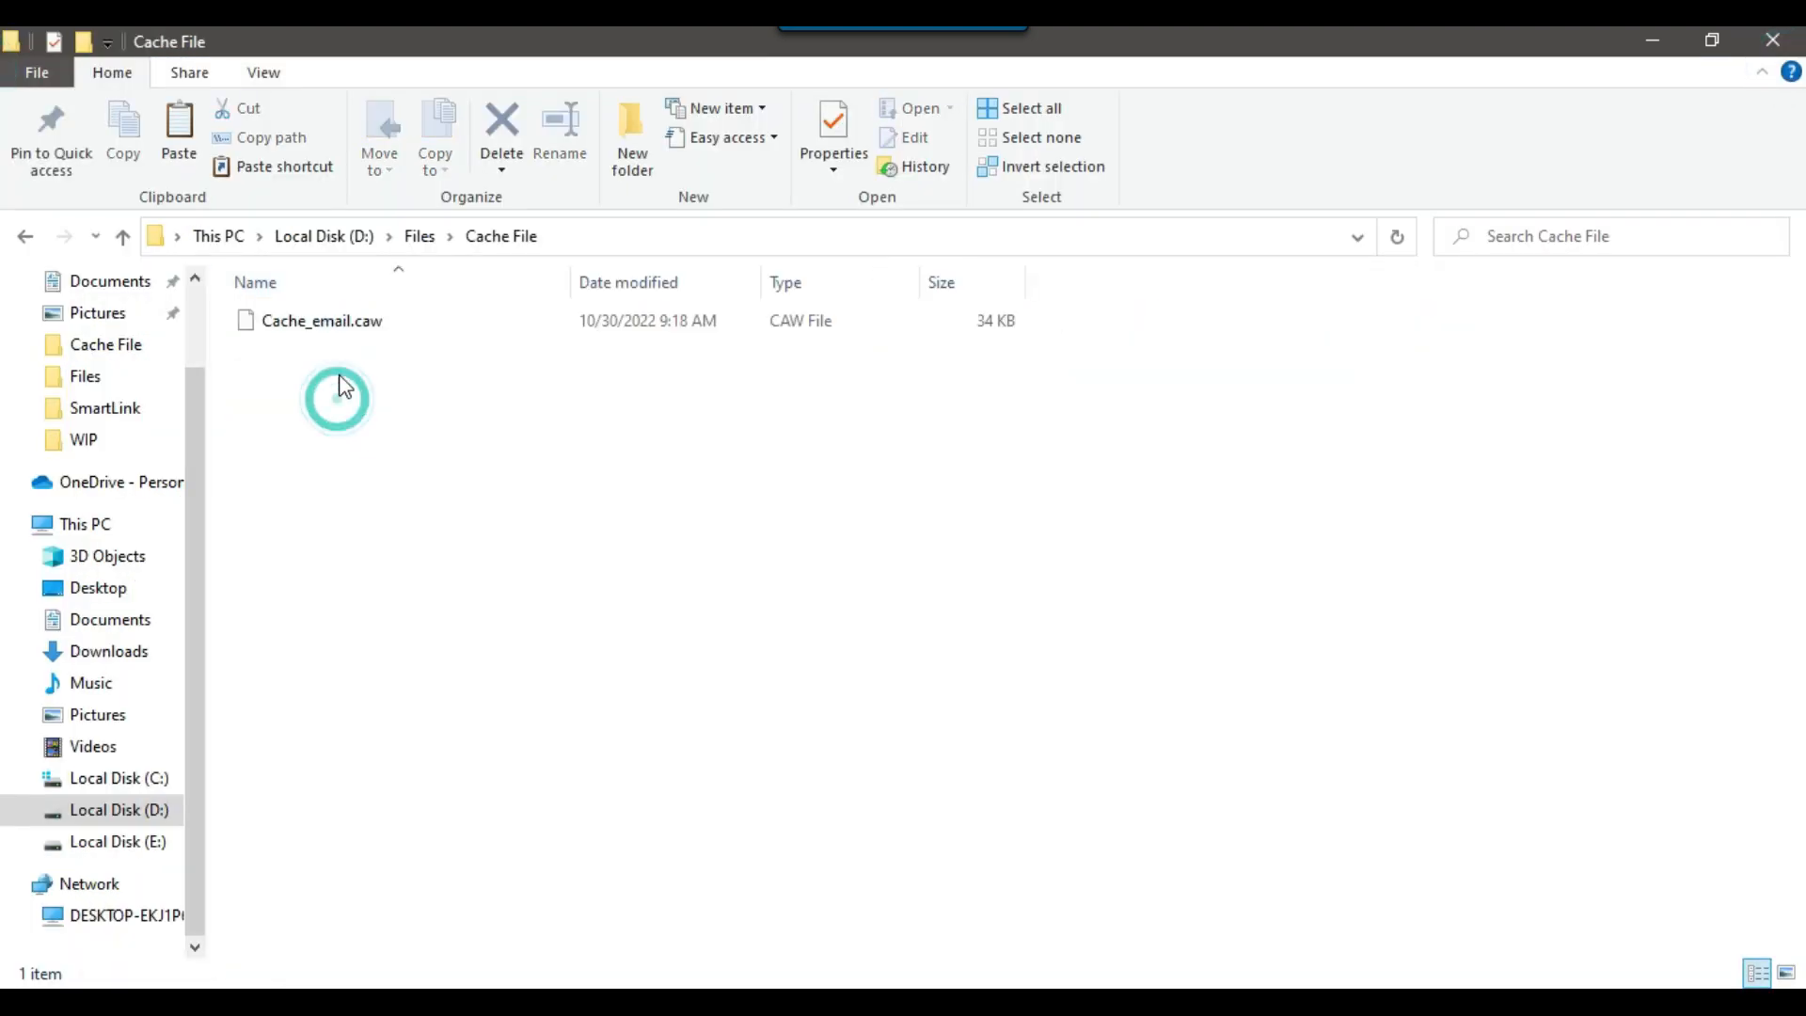
right_click(329, 323)
click(446, 494)
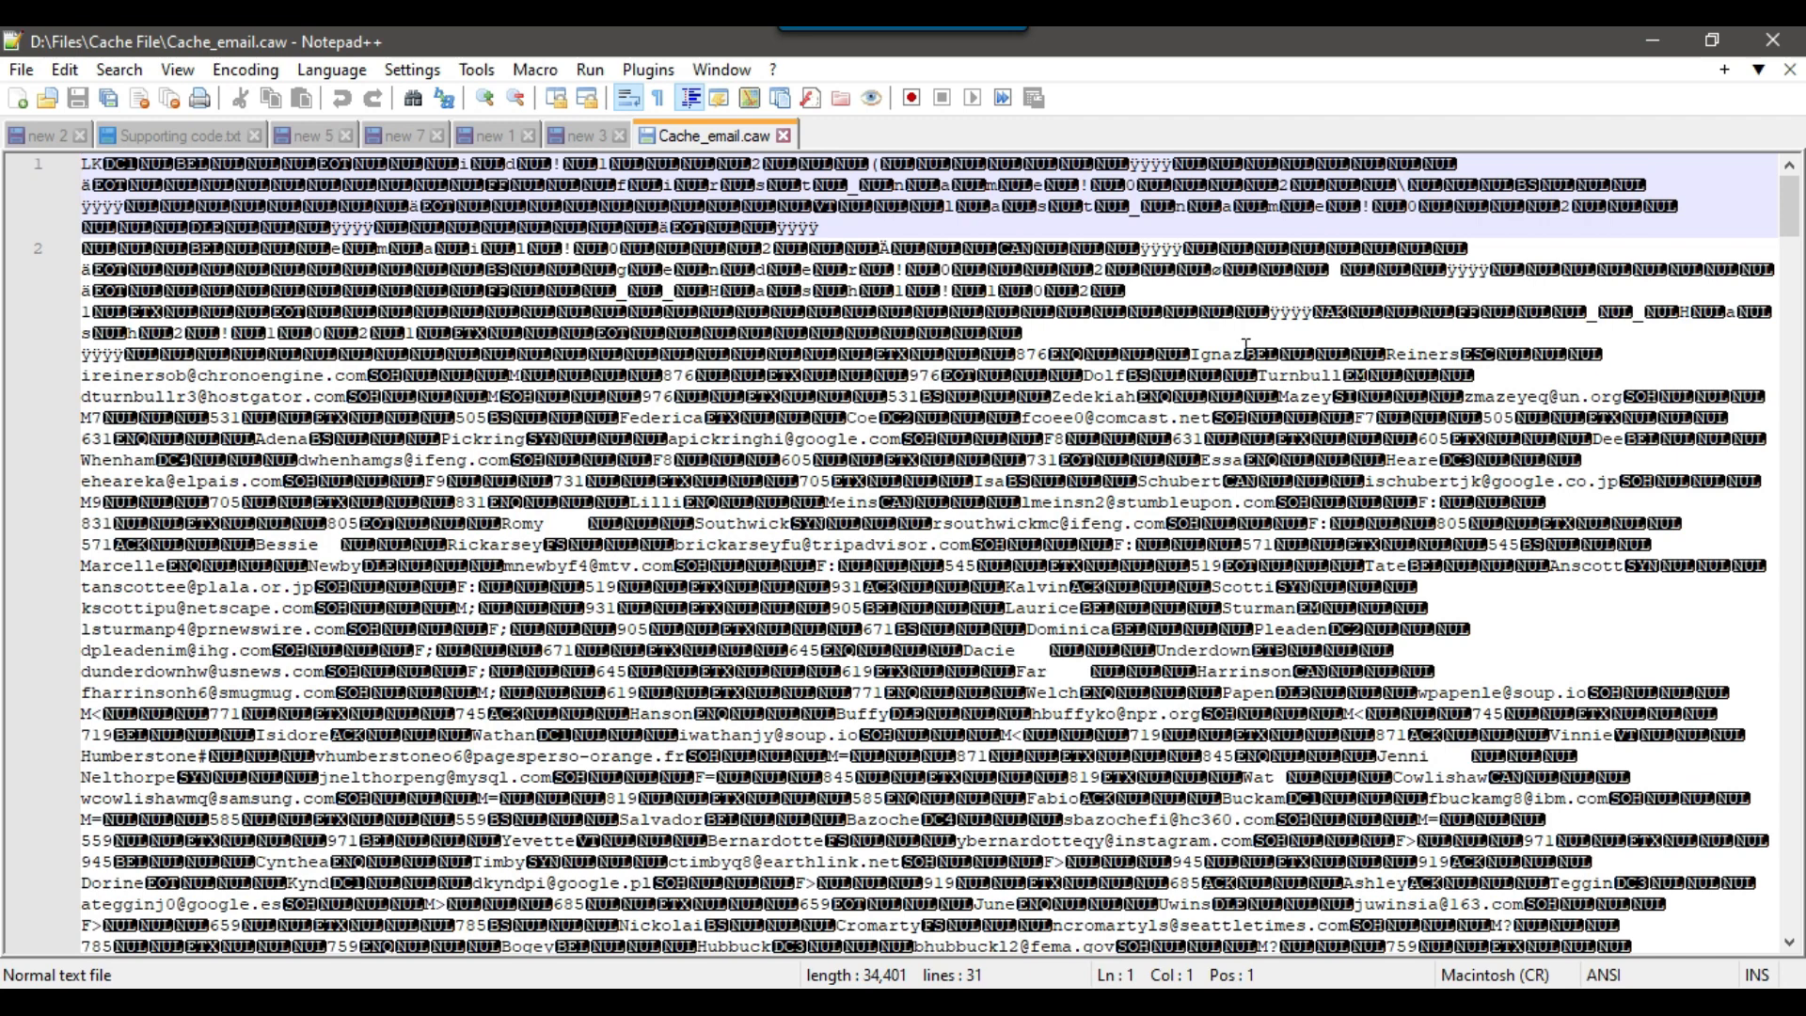
click(783, 136)
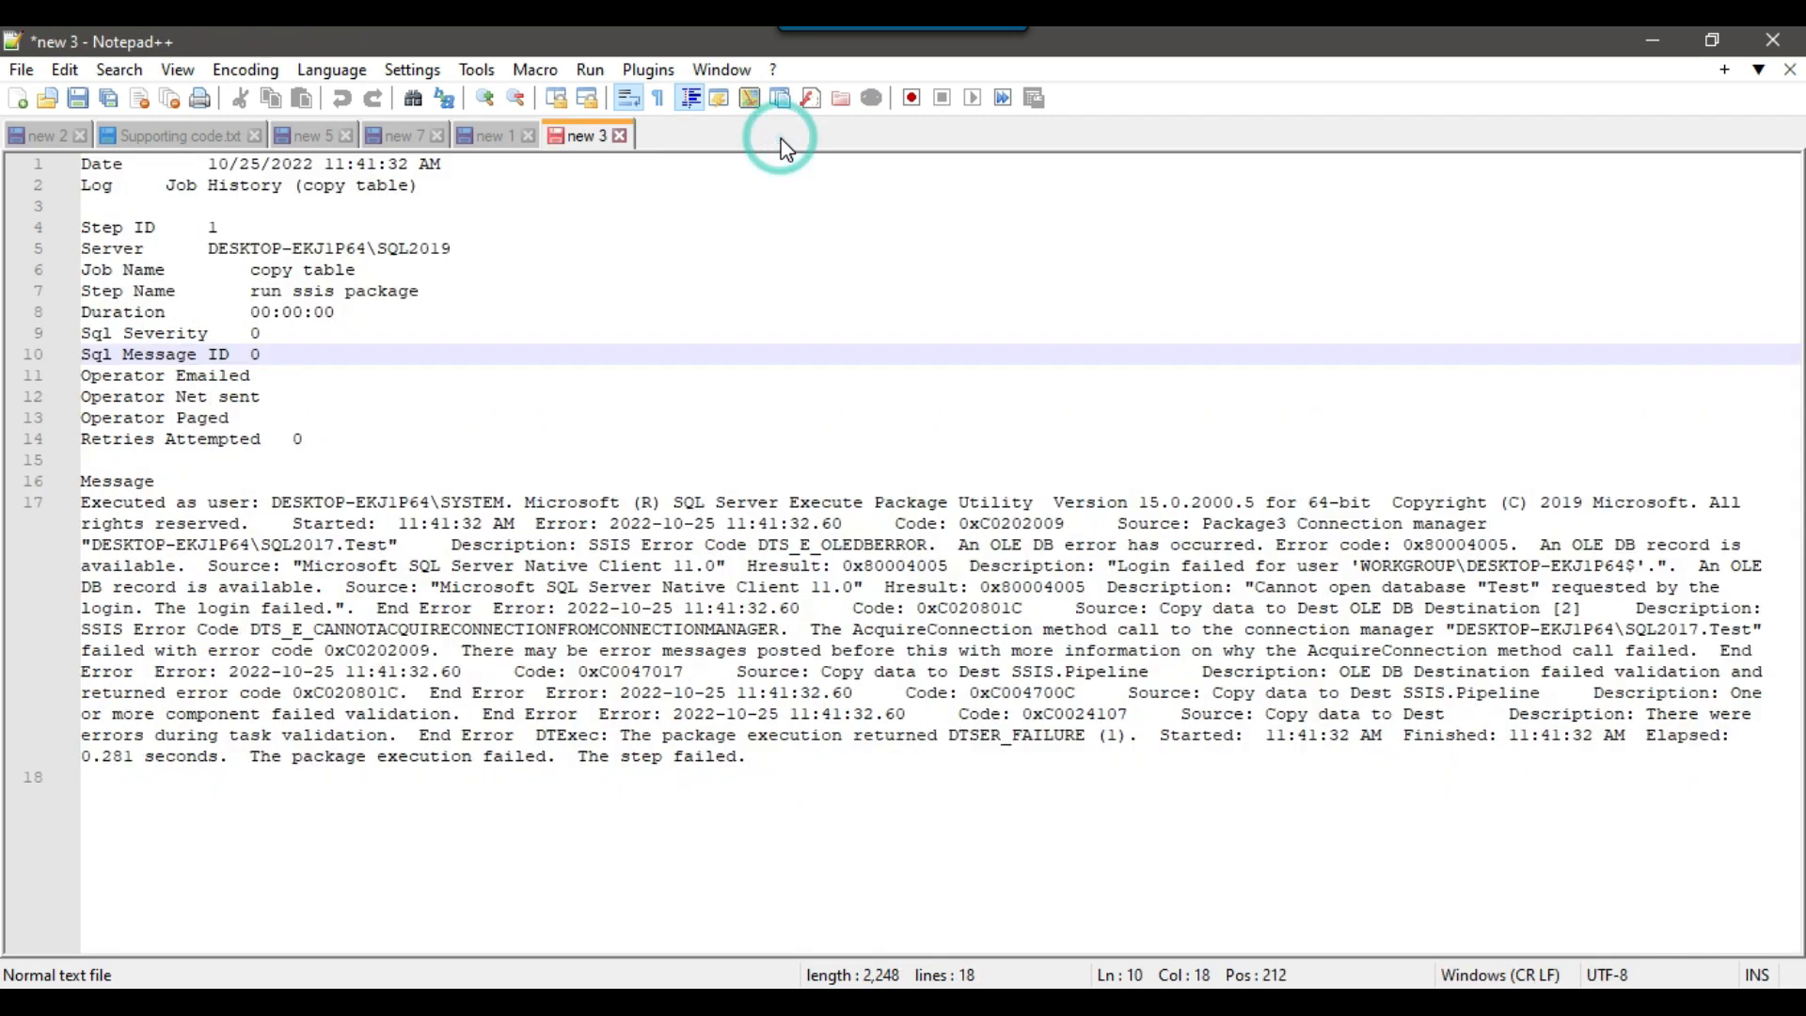
click(1658, 66)
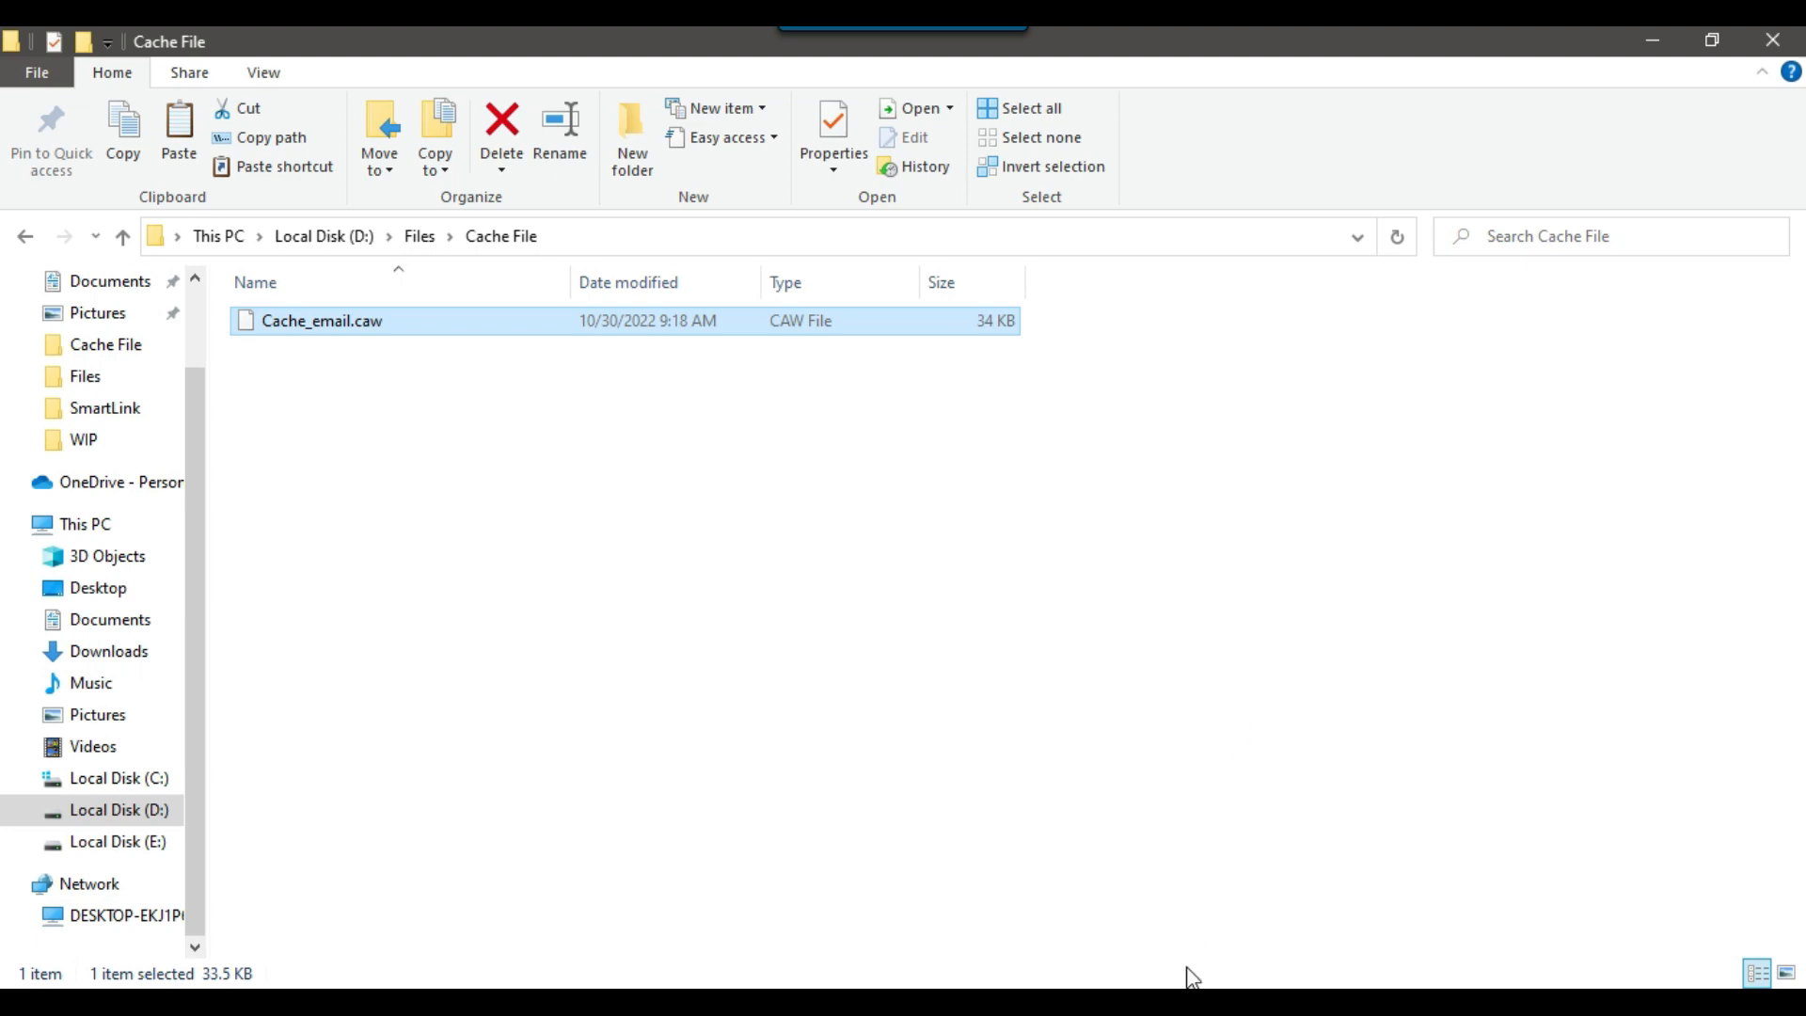
Step: Switch to Visual Studio, add a Data Flow Task to the package's control flow and open its data flow
key(alt+Tab)
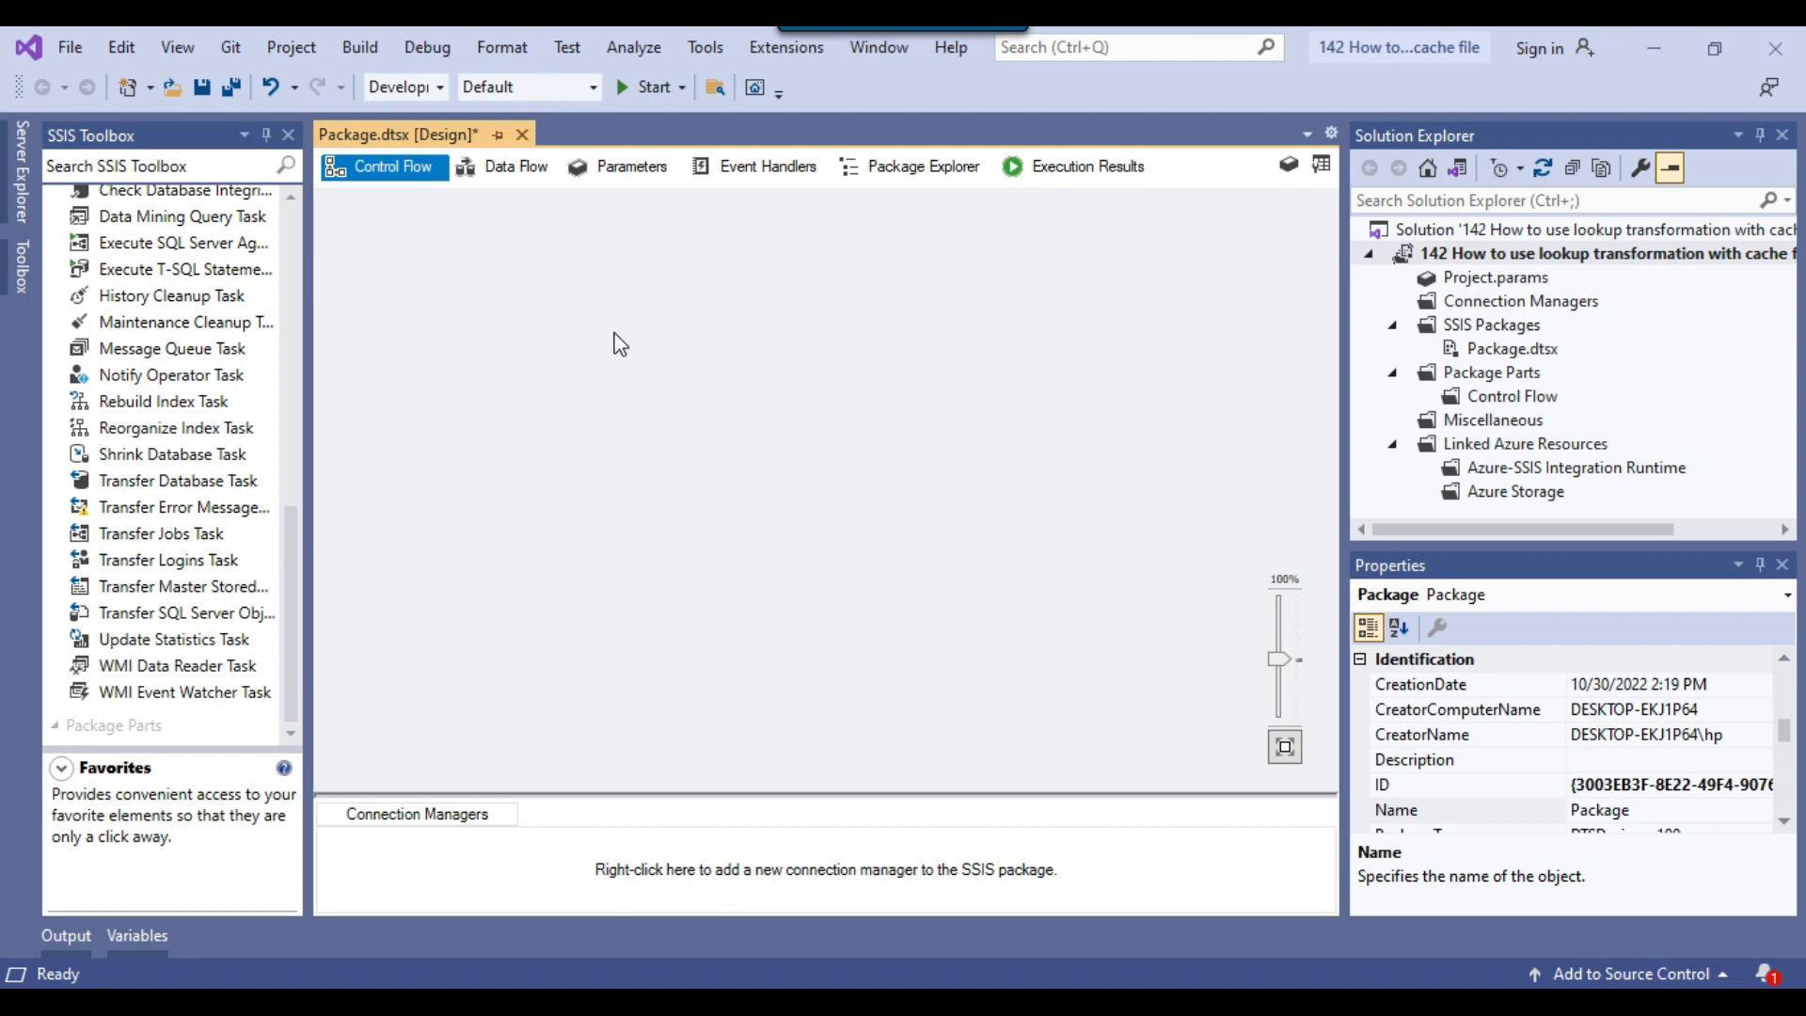
scroll(250, 330, up, 10)
drag(174, 227, 737, 309)
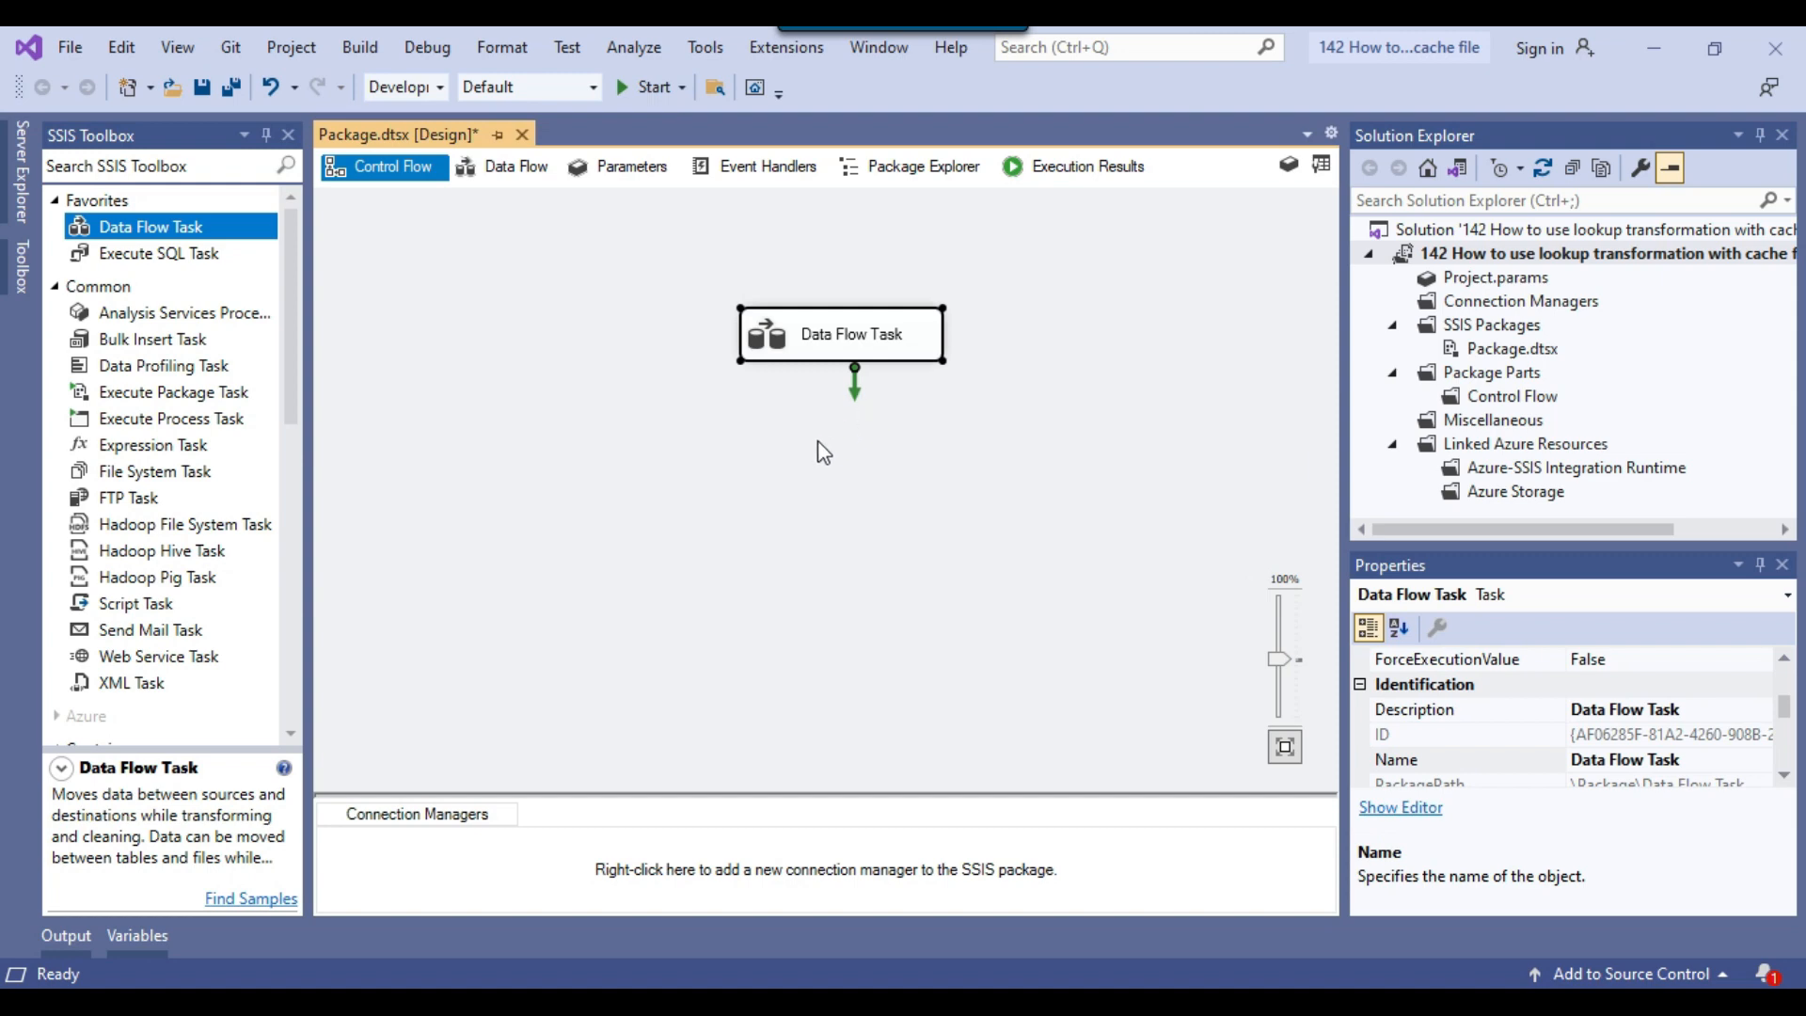
double_click(765, 337)
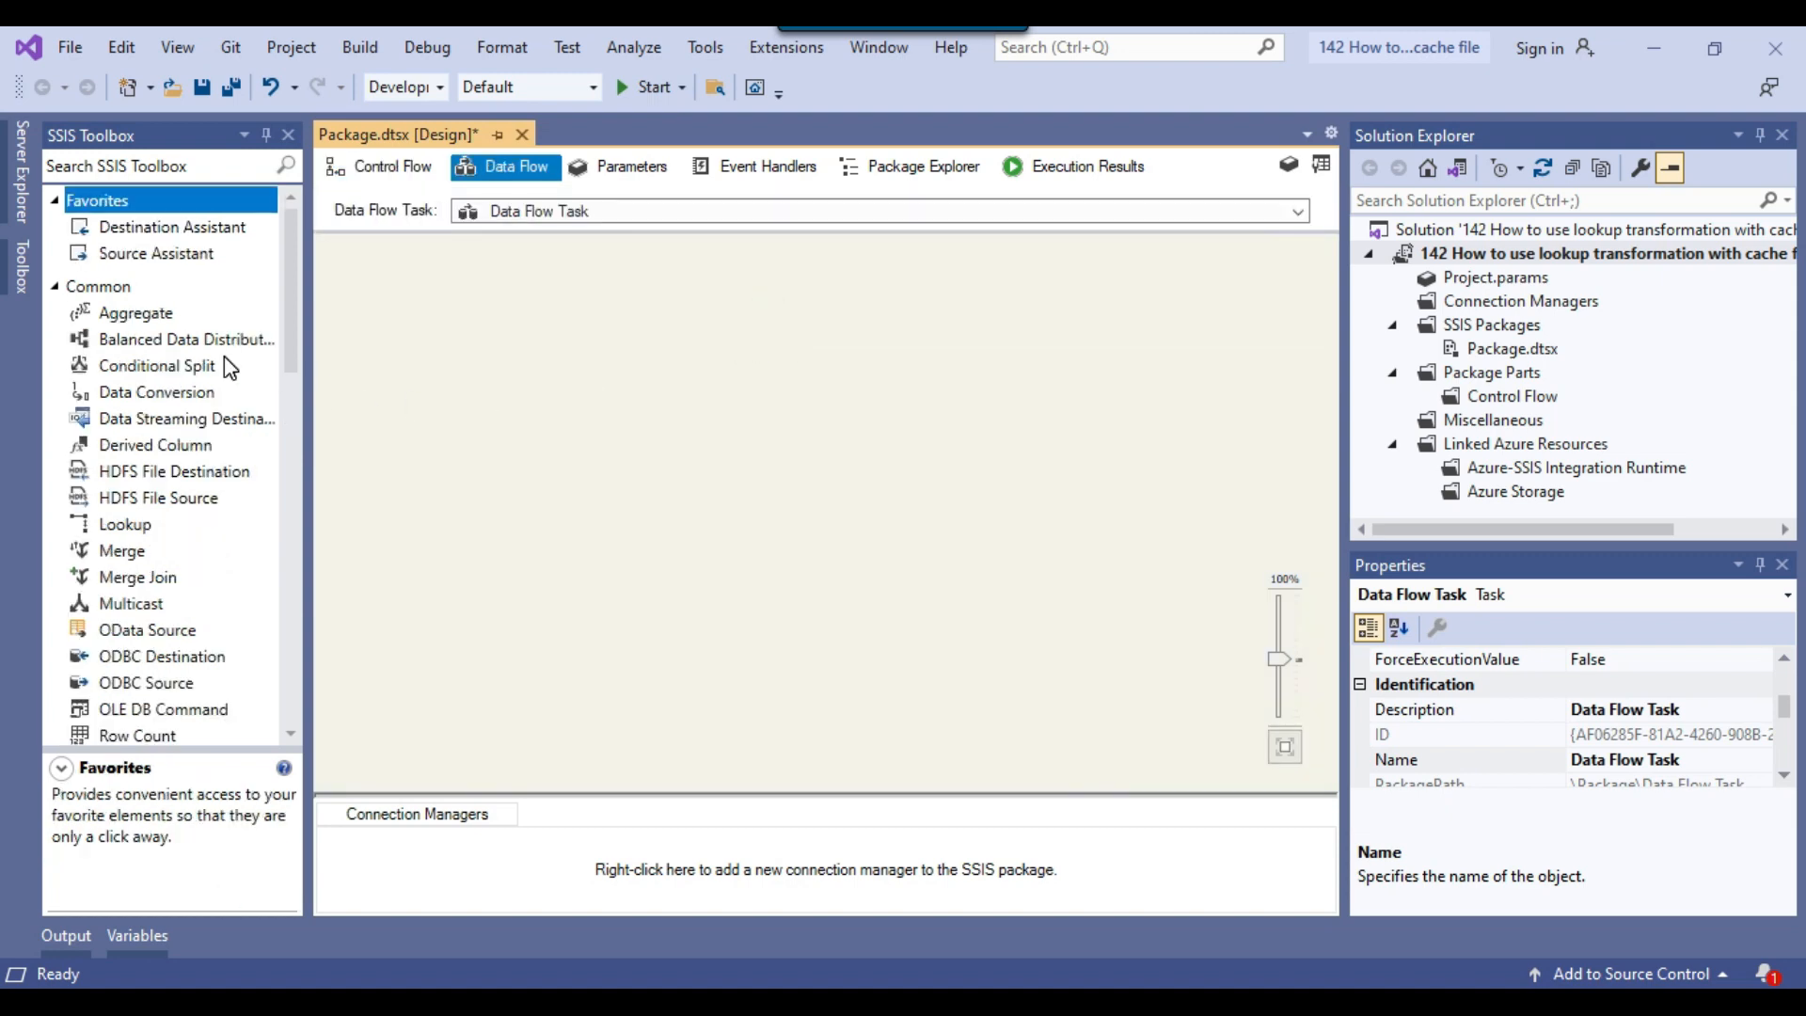
Step: Find the Flat File Source component and place it in the upper middle of the empty data flow
click(162, 160)
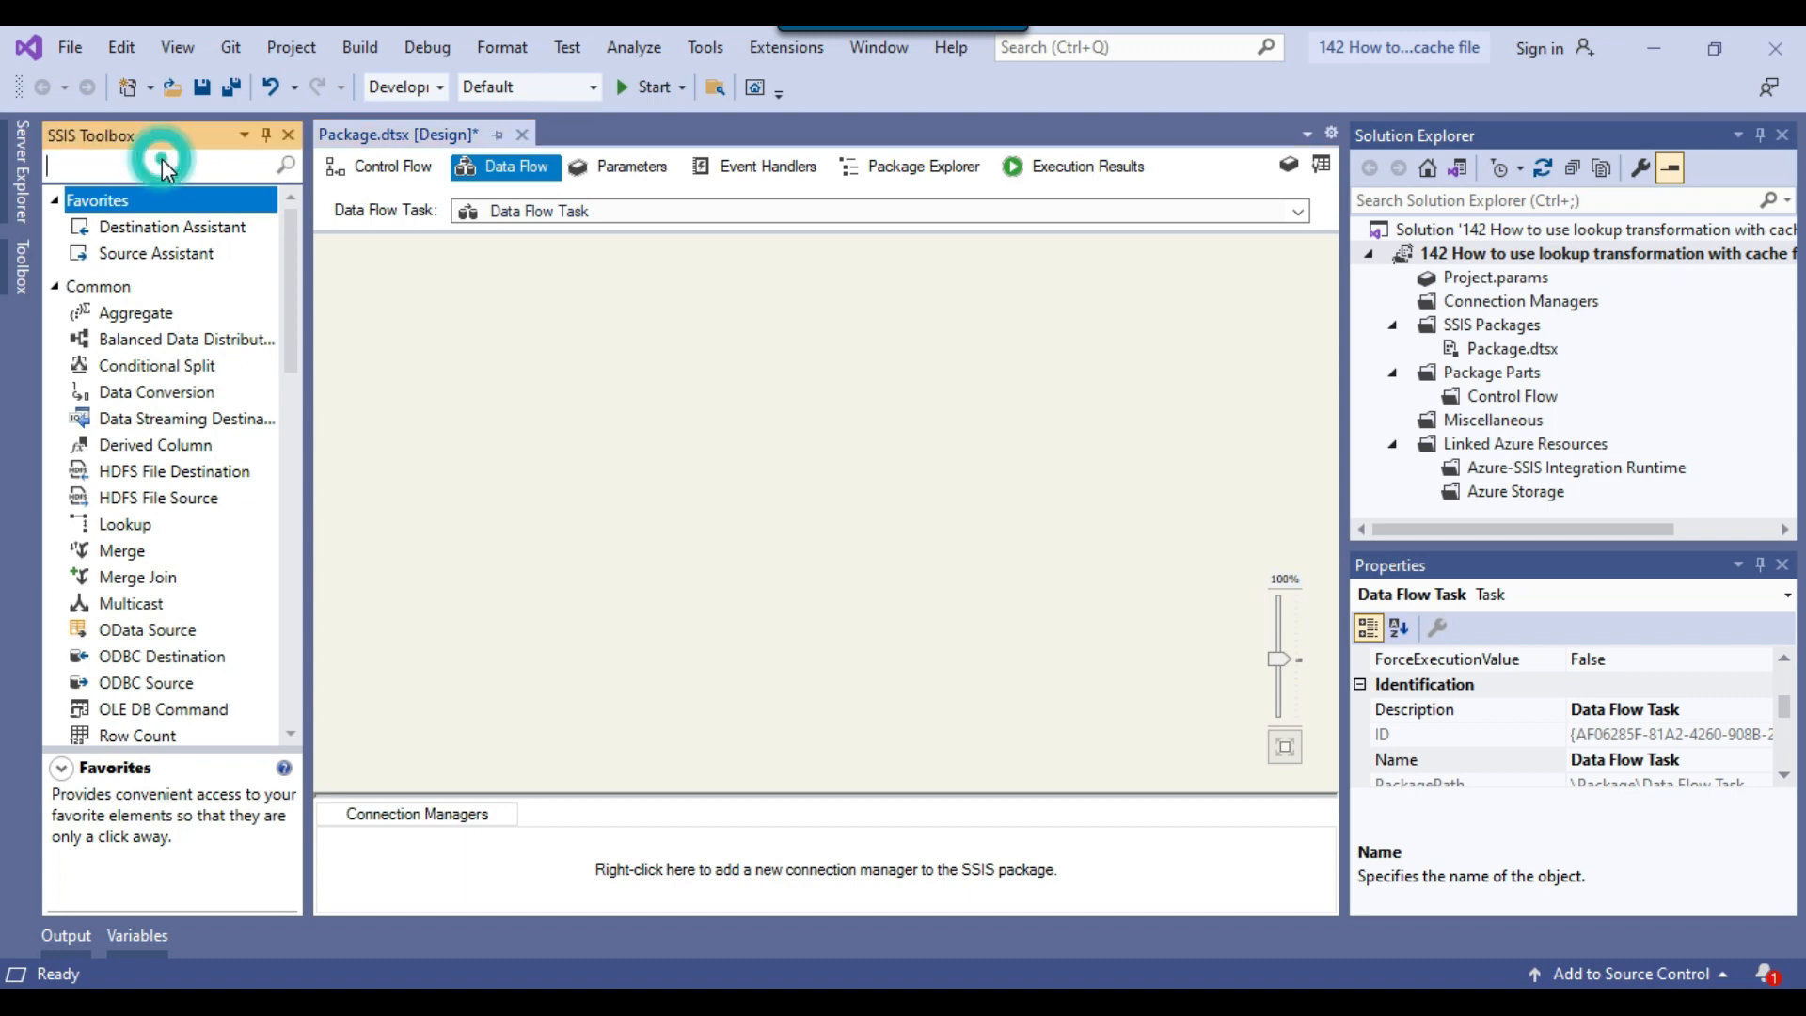
text(fla)
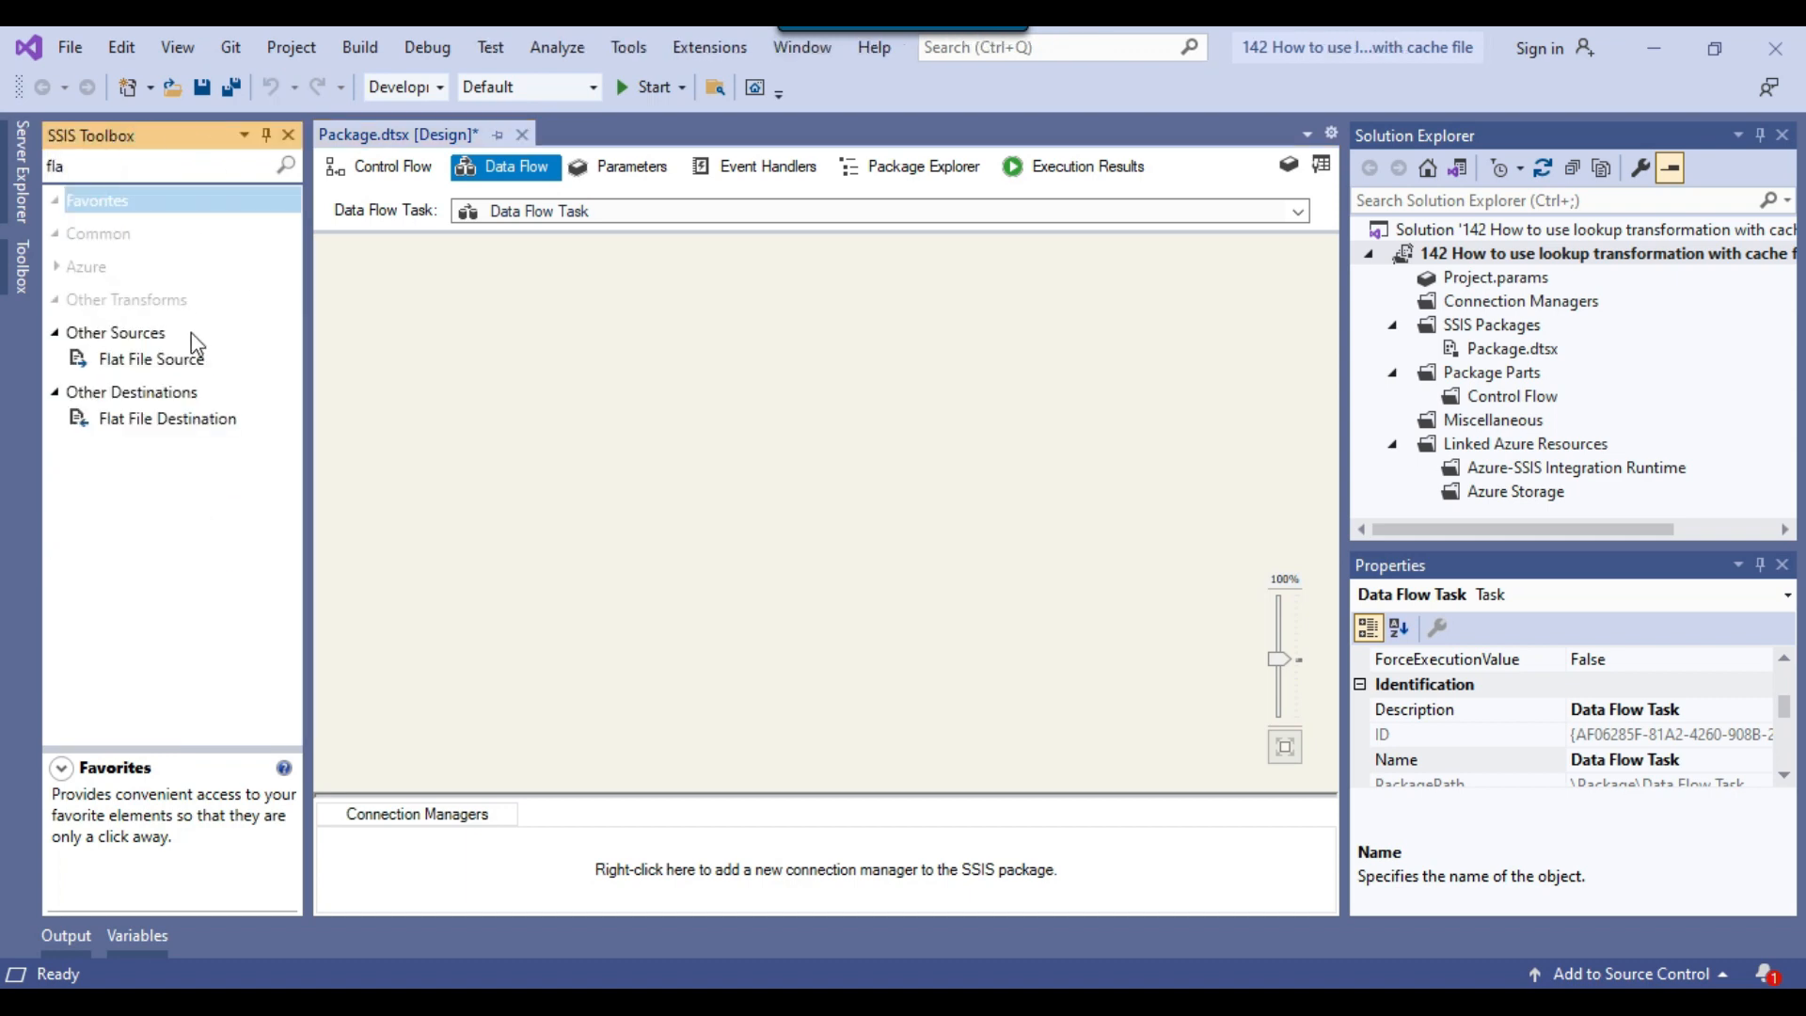
drag(155, 358, 708, 338)
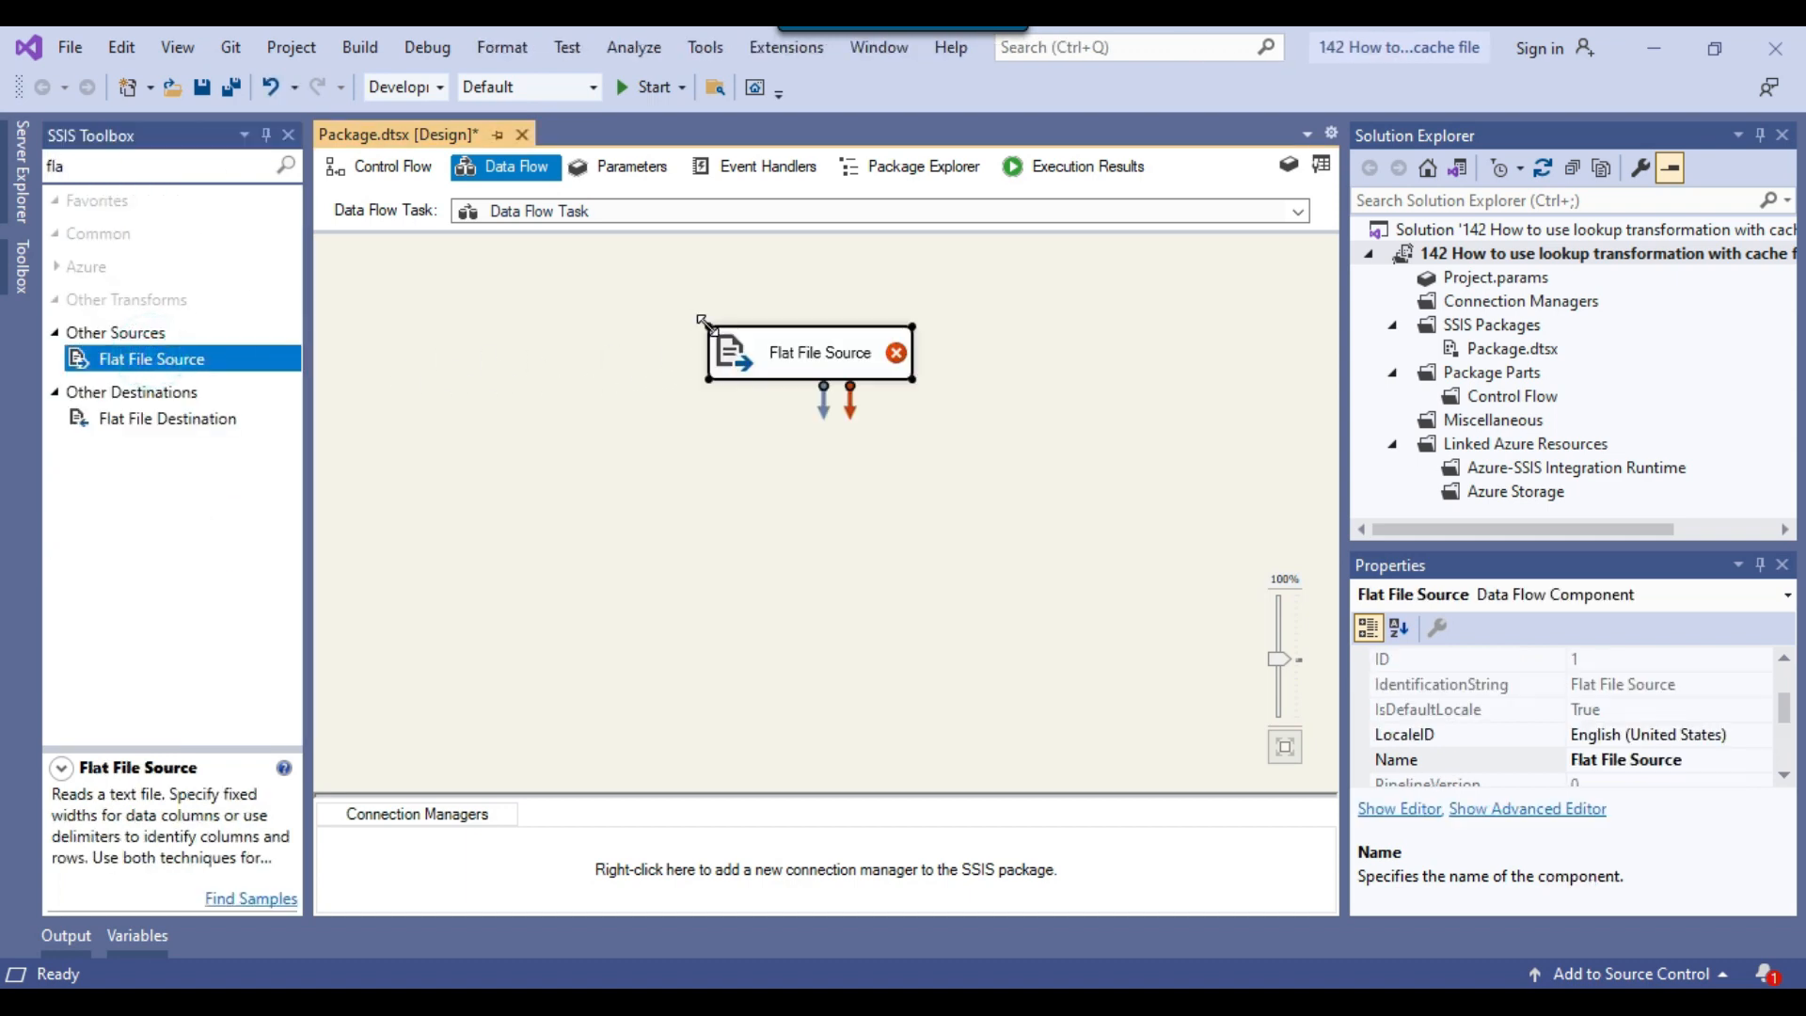
Step: Create a connection manager named "flat file" for the Flat File Source, pointing to D:\Files\Emails.csv
right_click(790, 370)
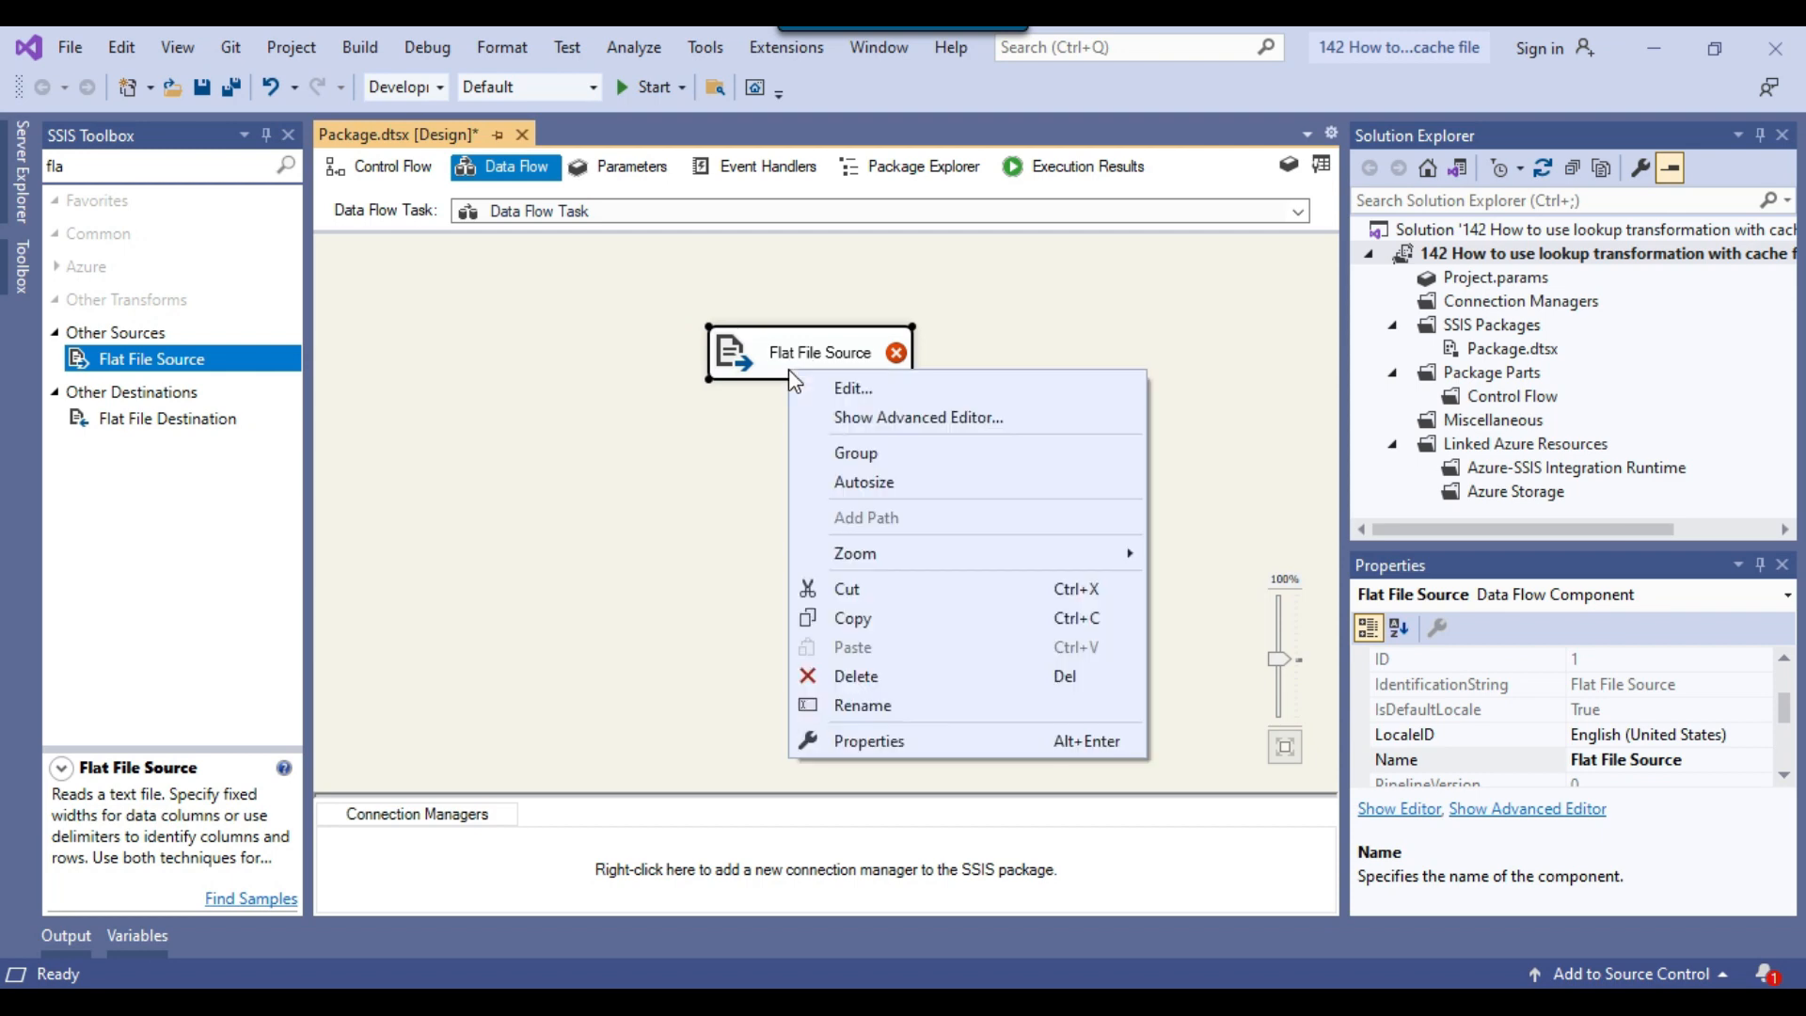
click(879, 388)
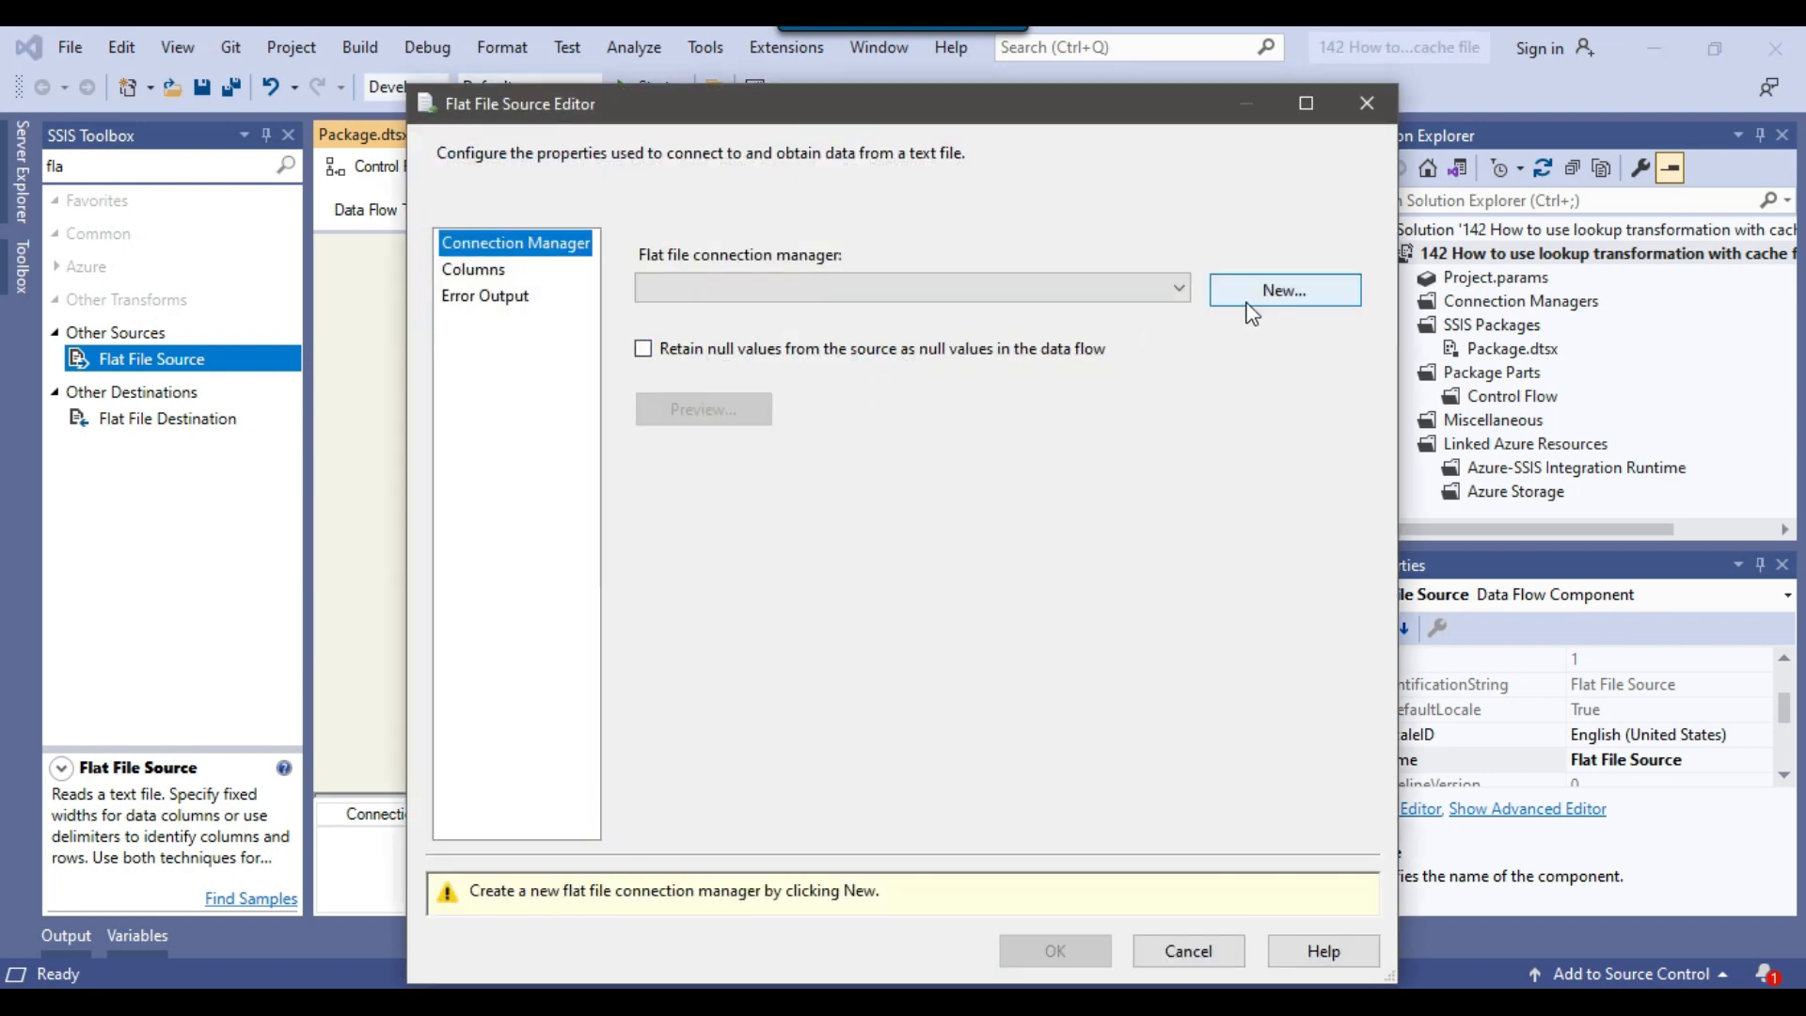
click(1285, 294)
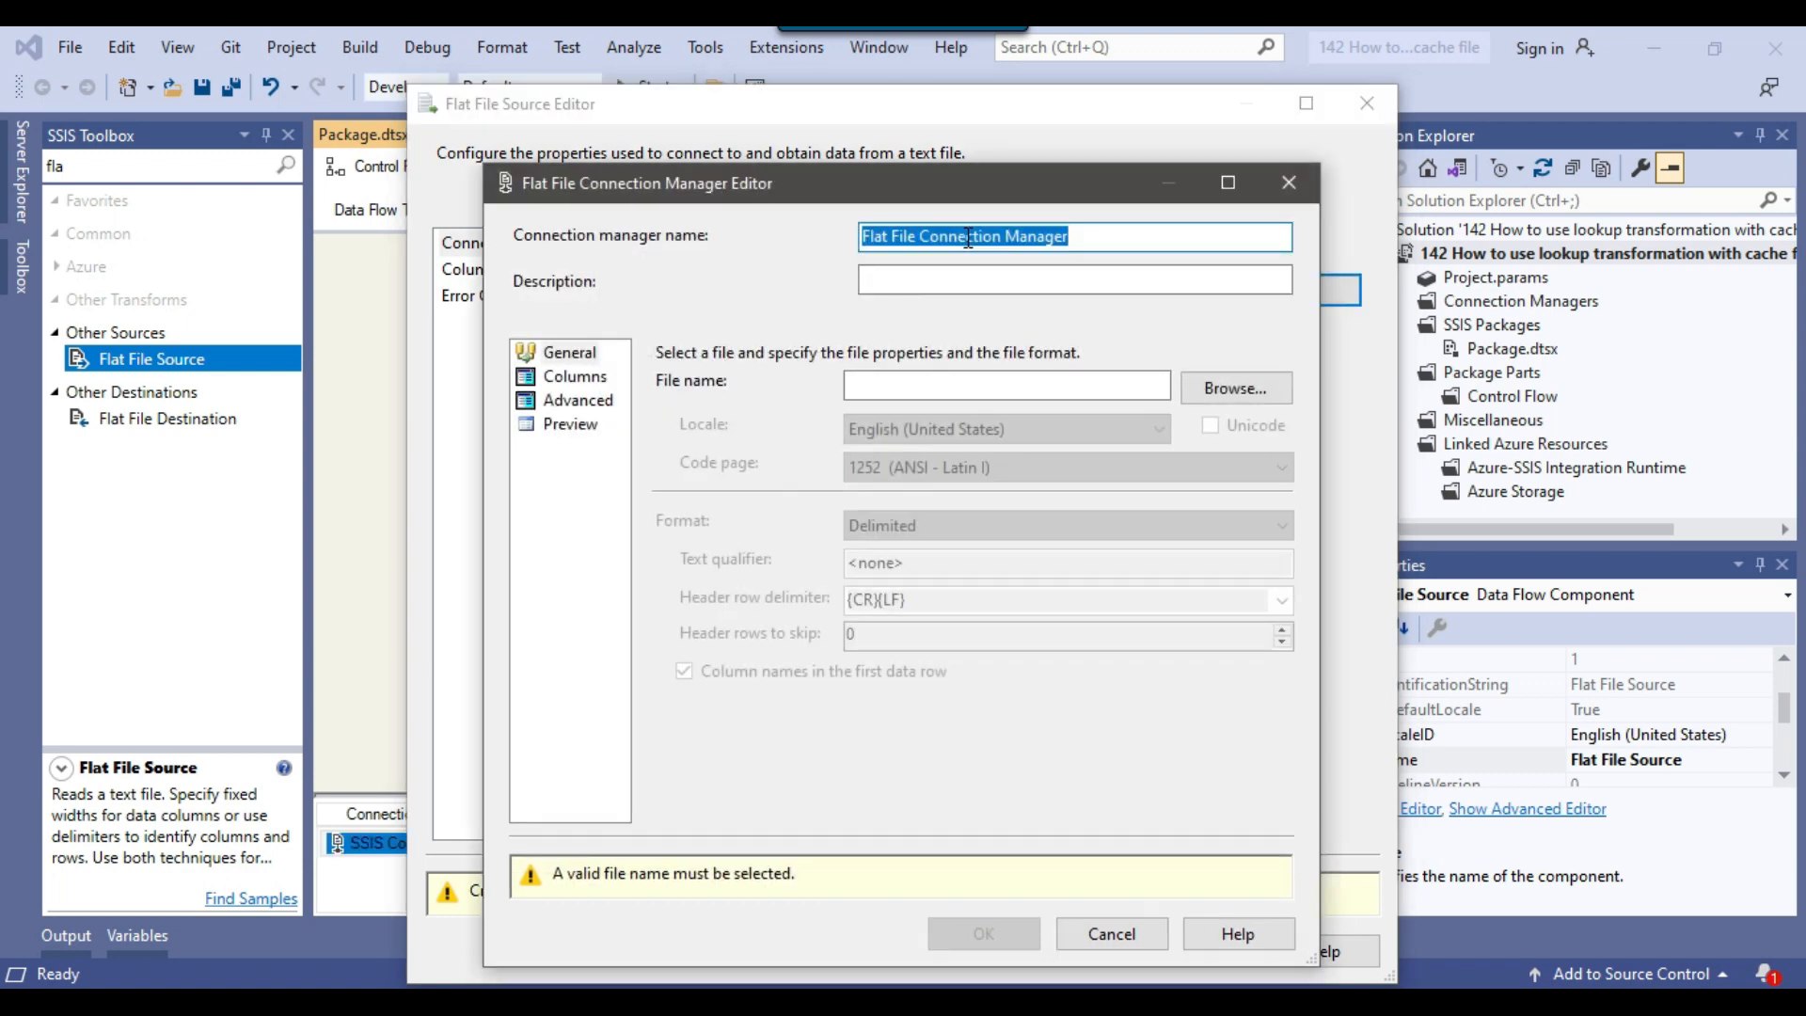
text(flat file)
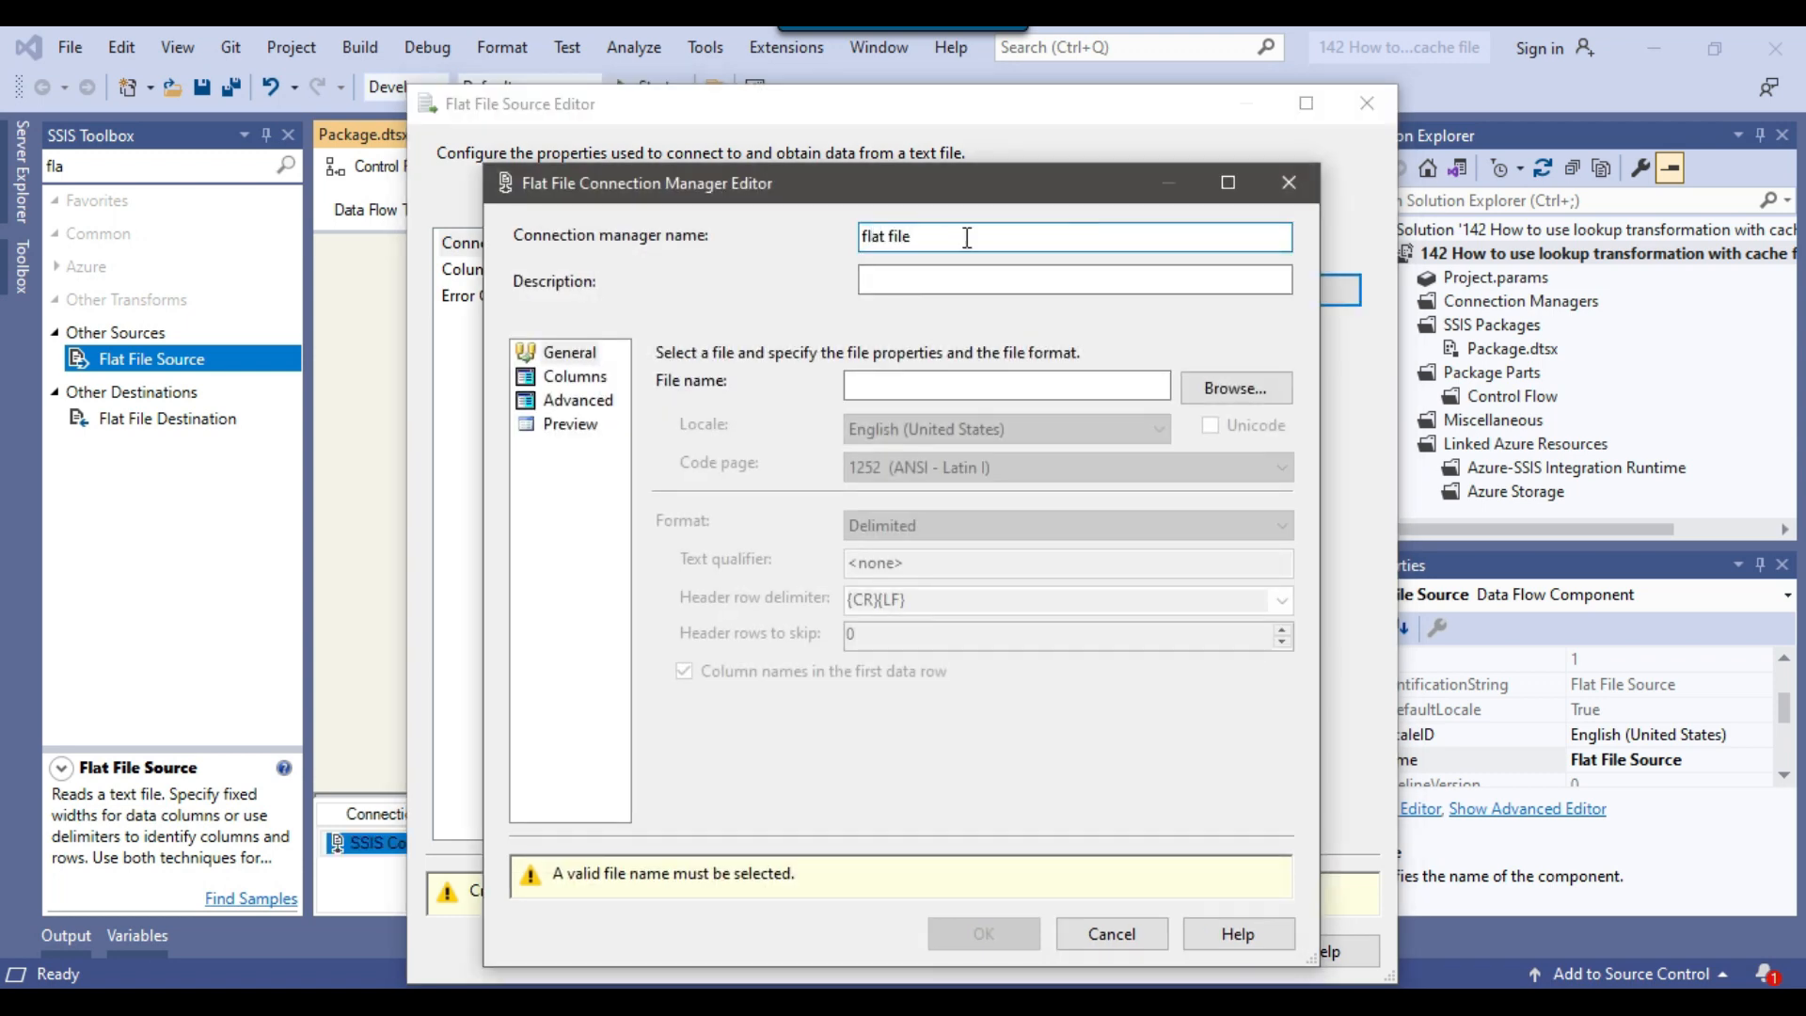
click(1236, 388)
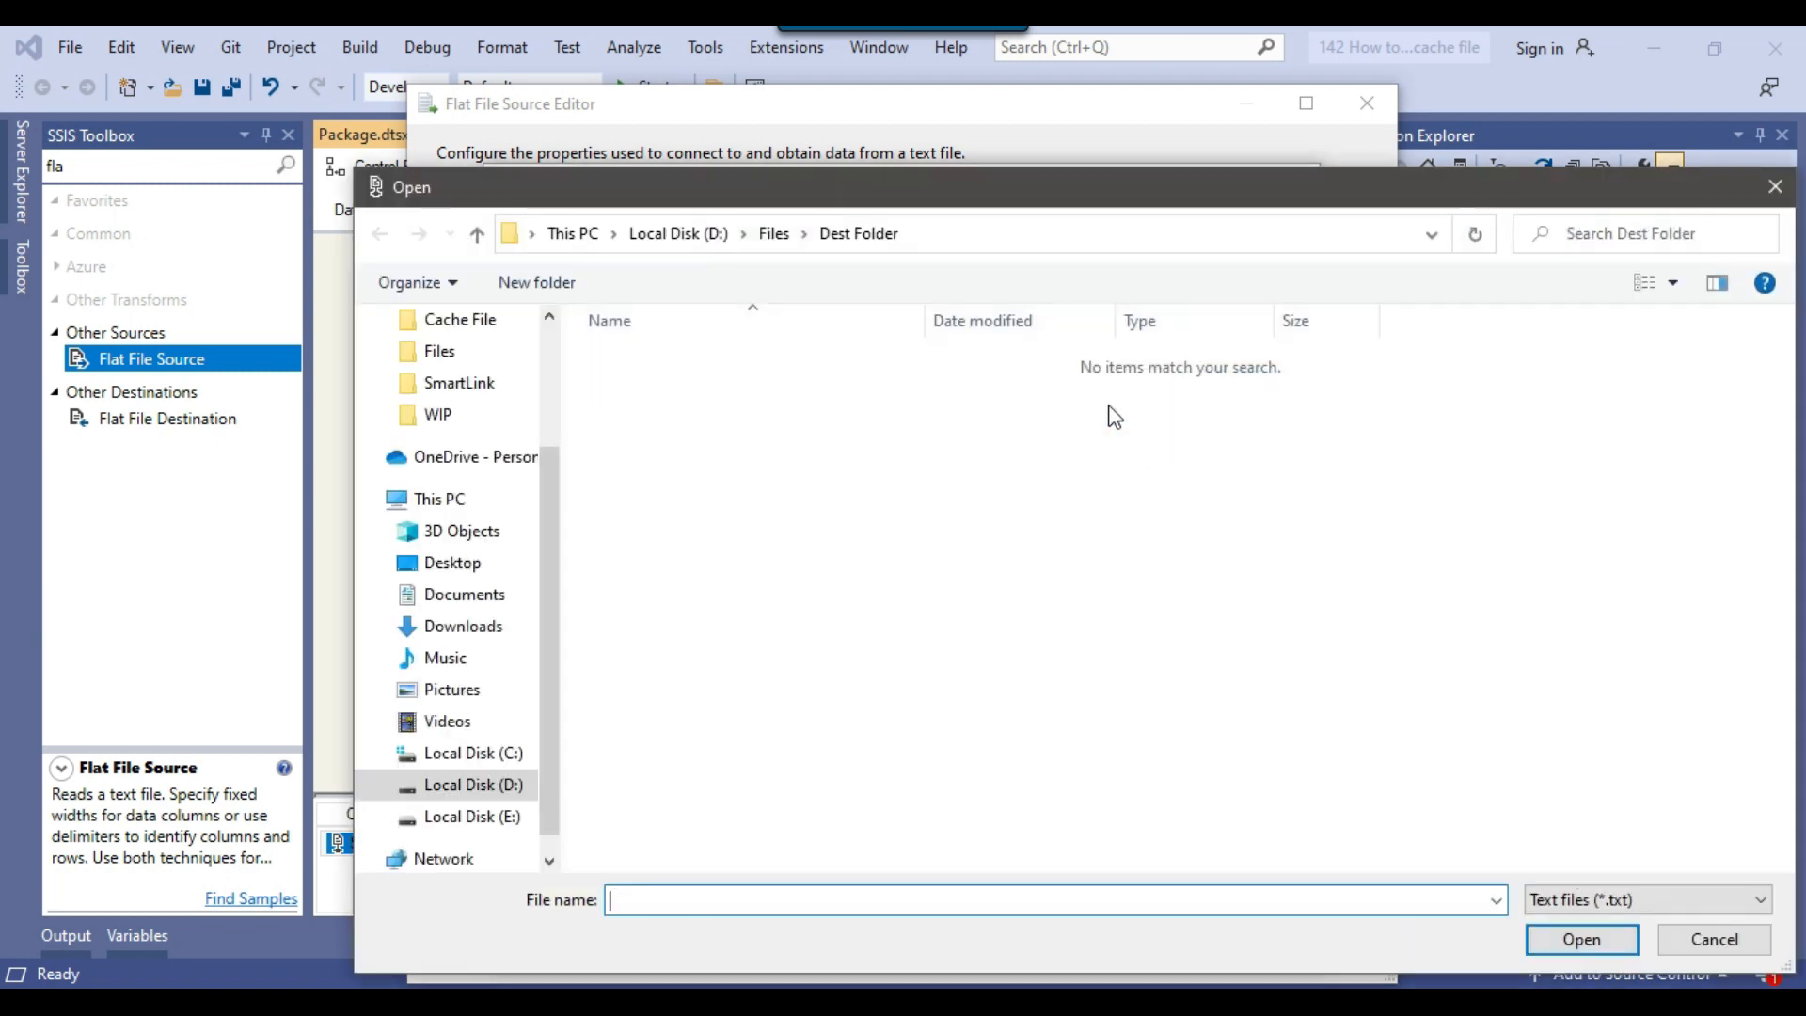
click(771, 235)
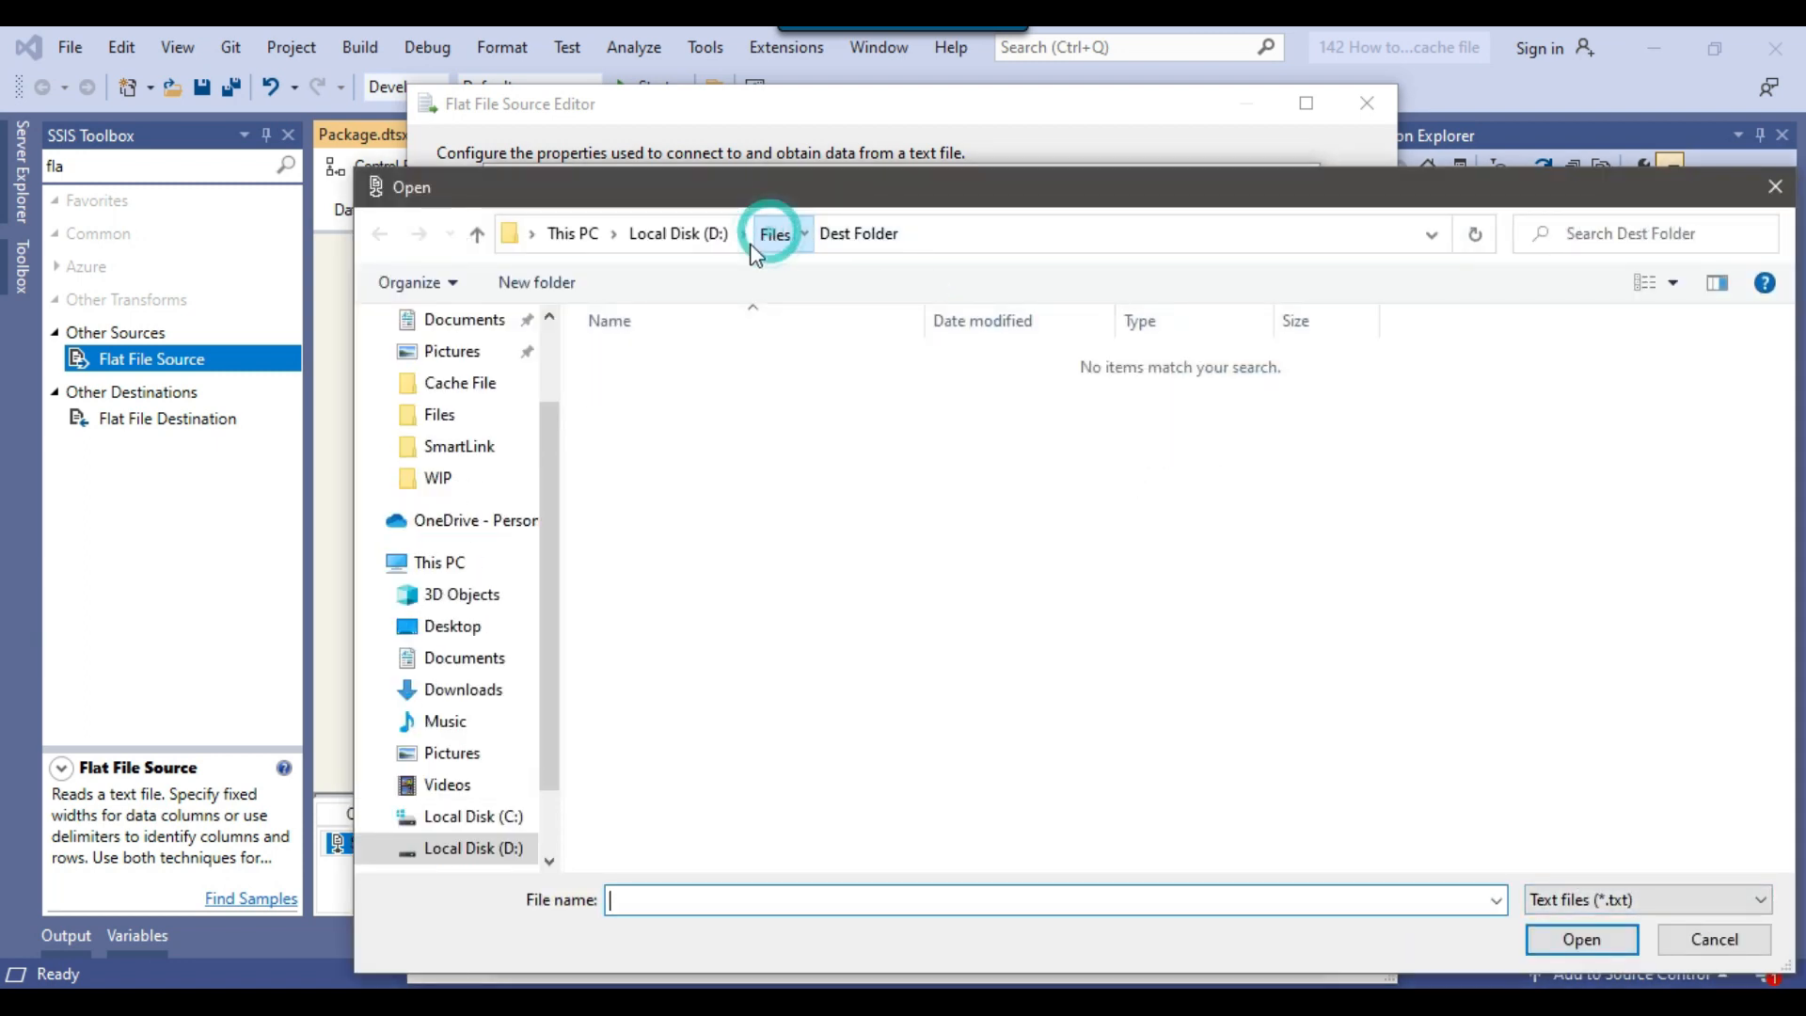
click(1580, 892)
click(1599, 940)
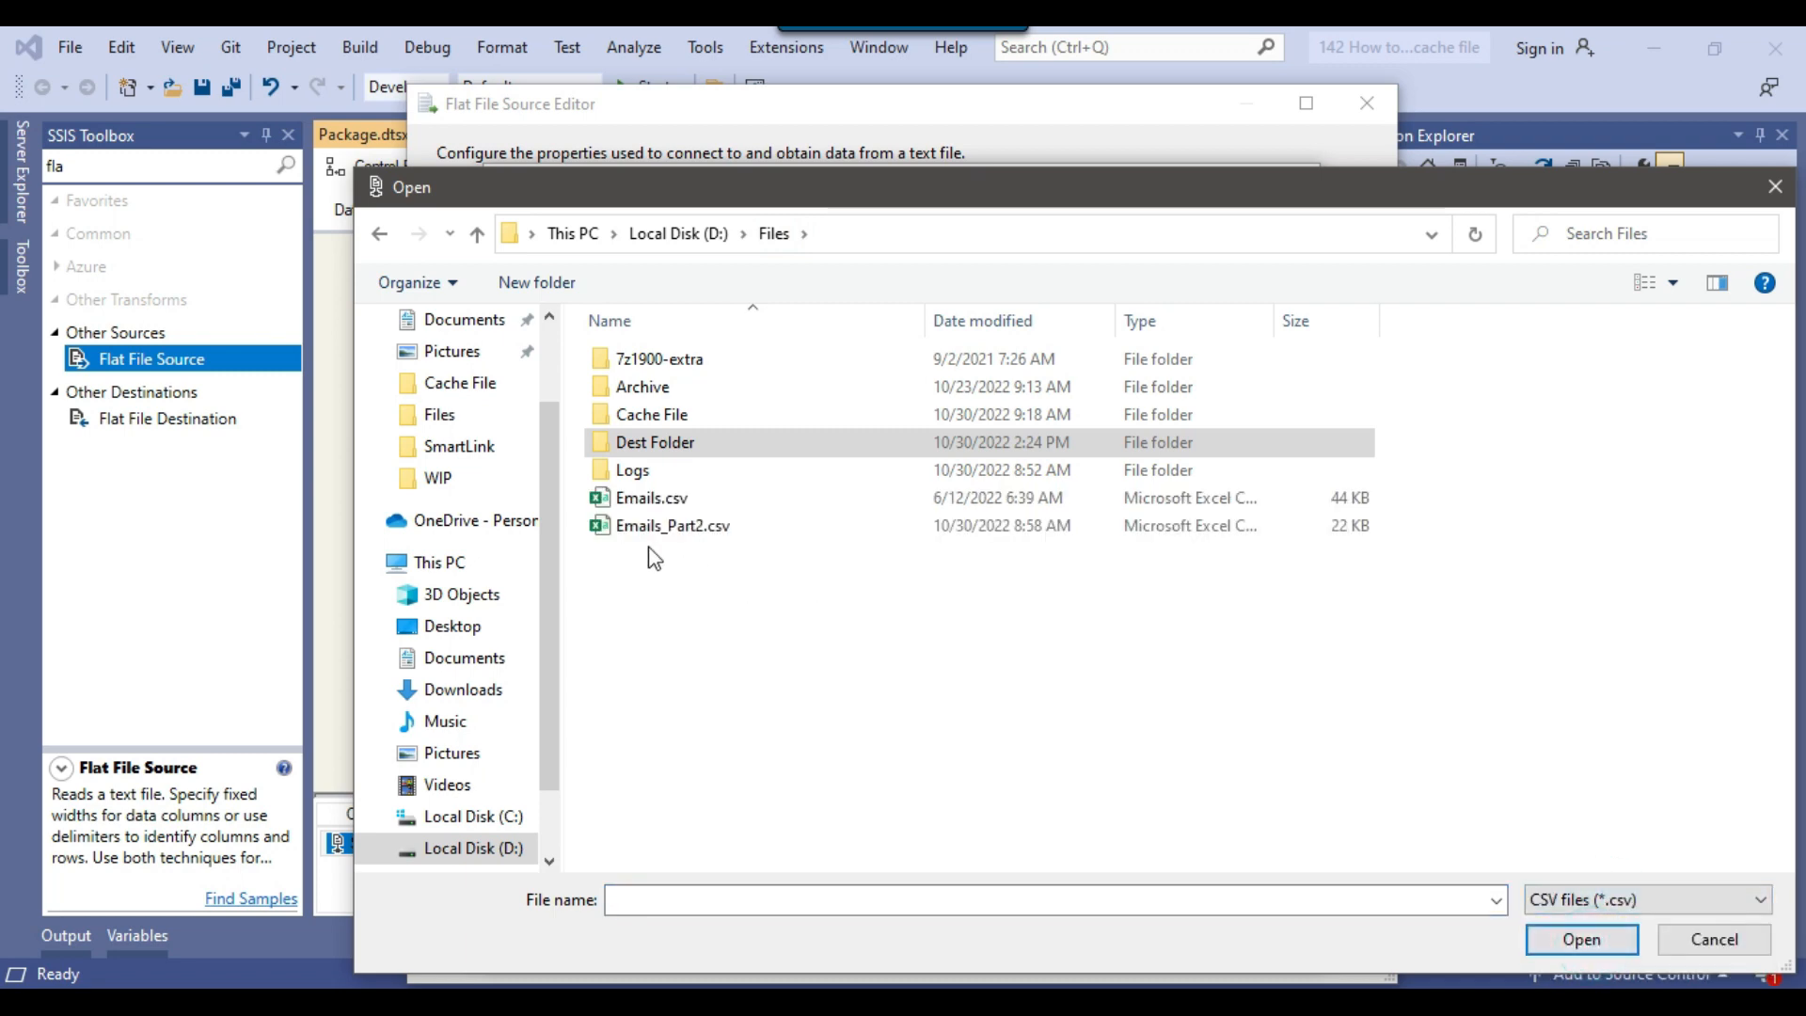
click(644, 497)
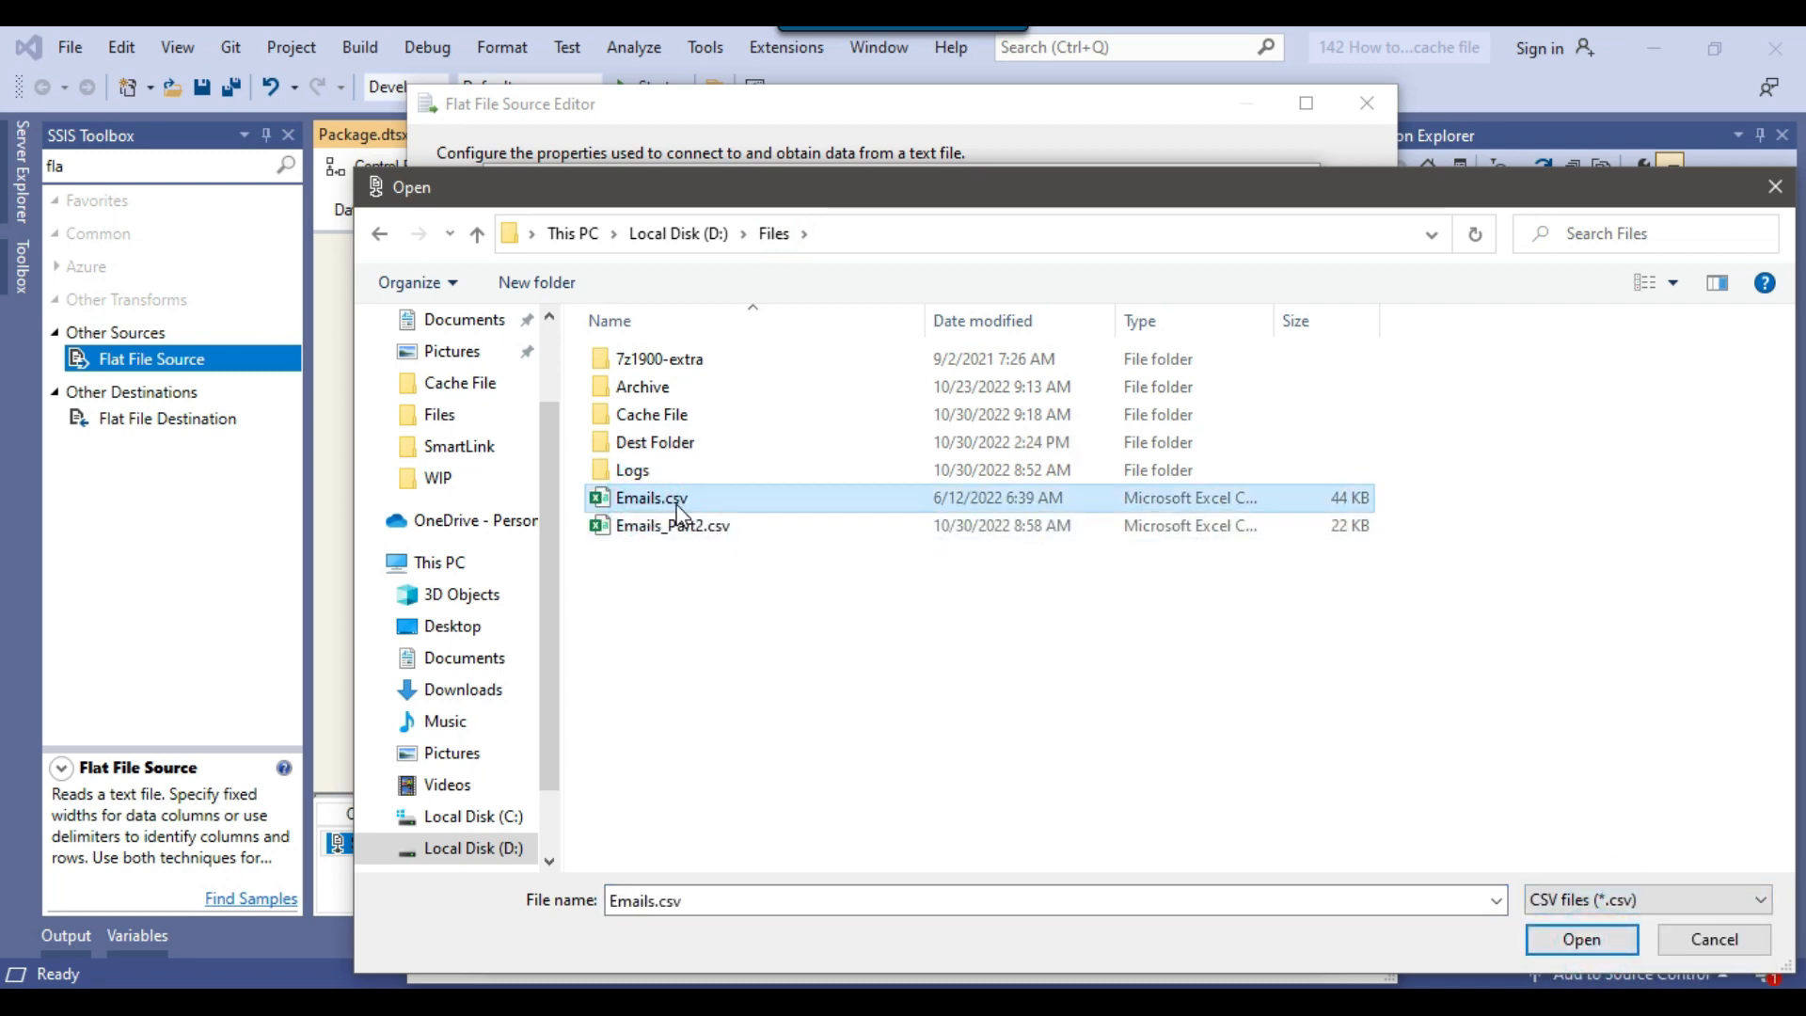
click(1599, 940)
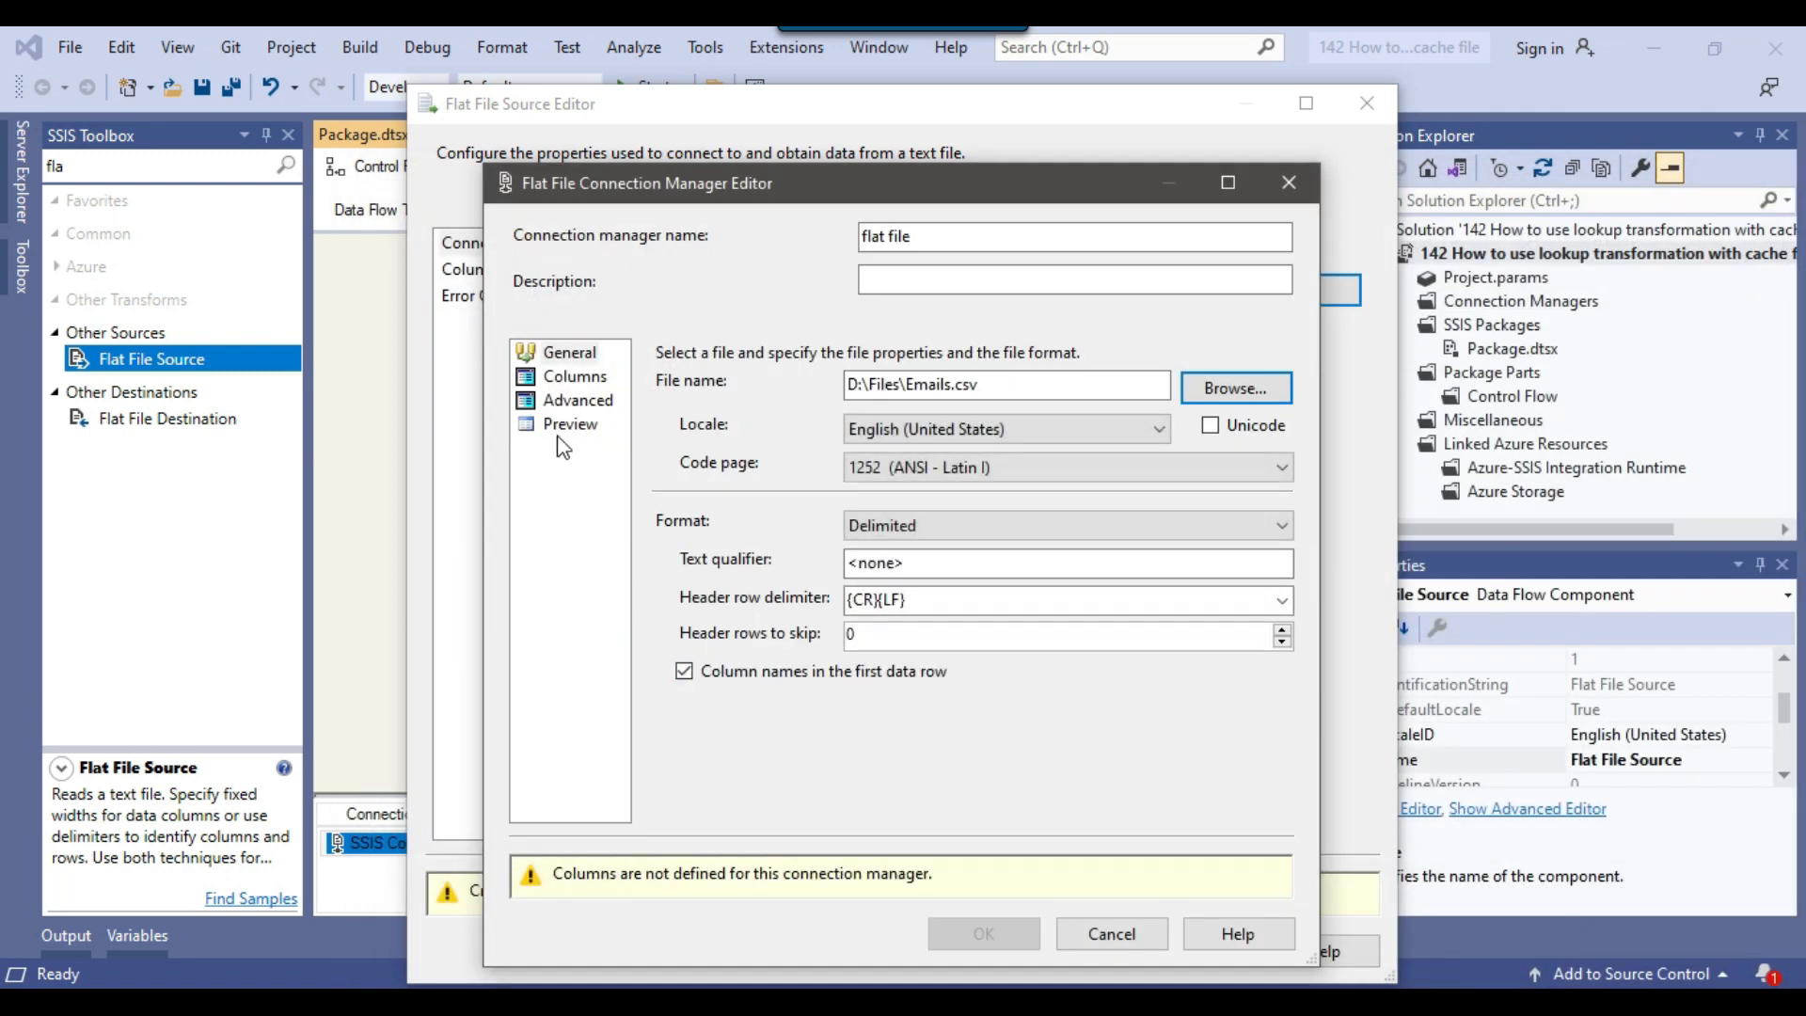
Step: Preview the CSV columns and rows in the flat file connection manager, then accept the connection and the source settings
click(570, 424)
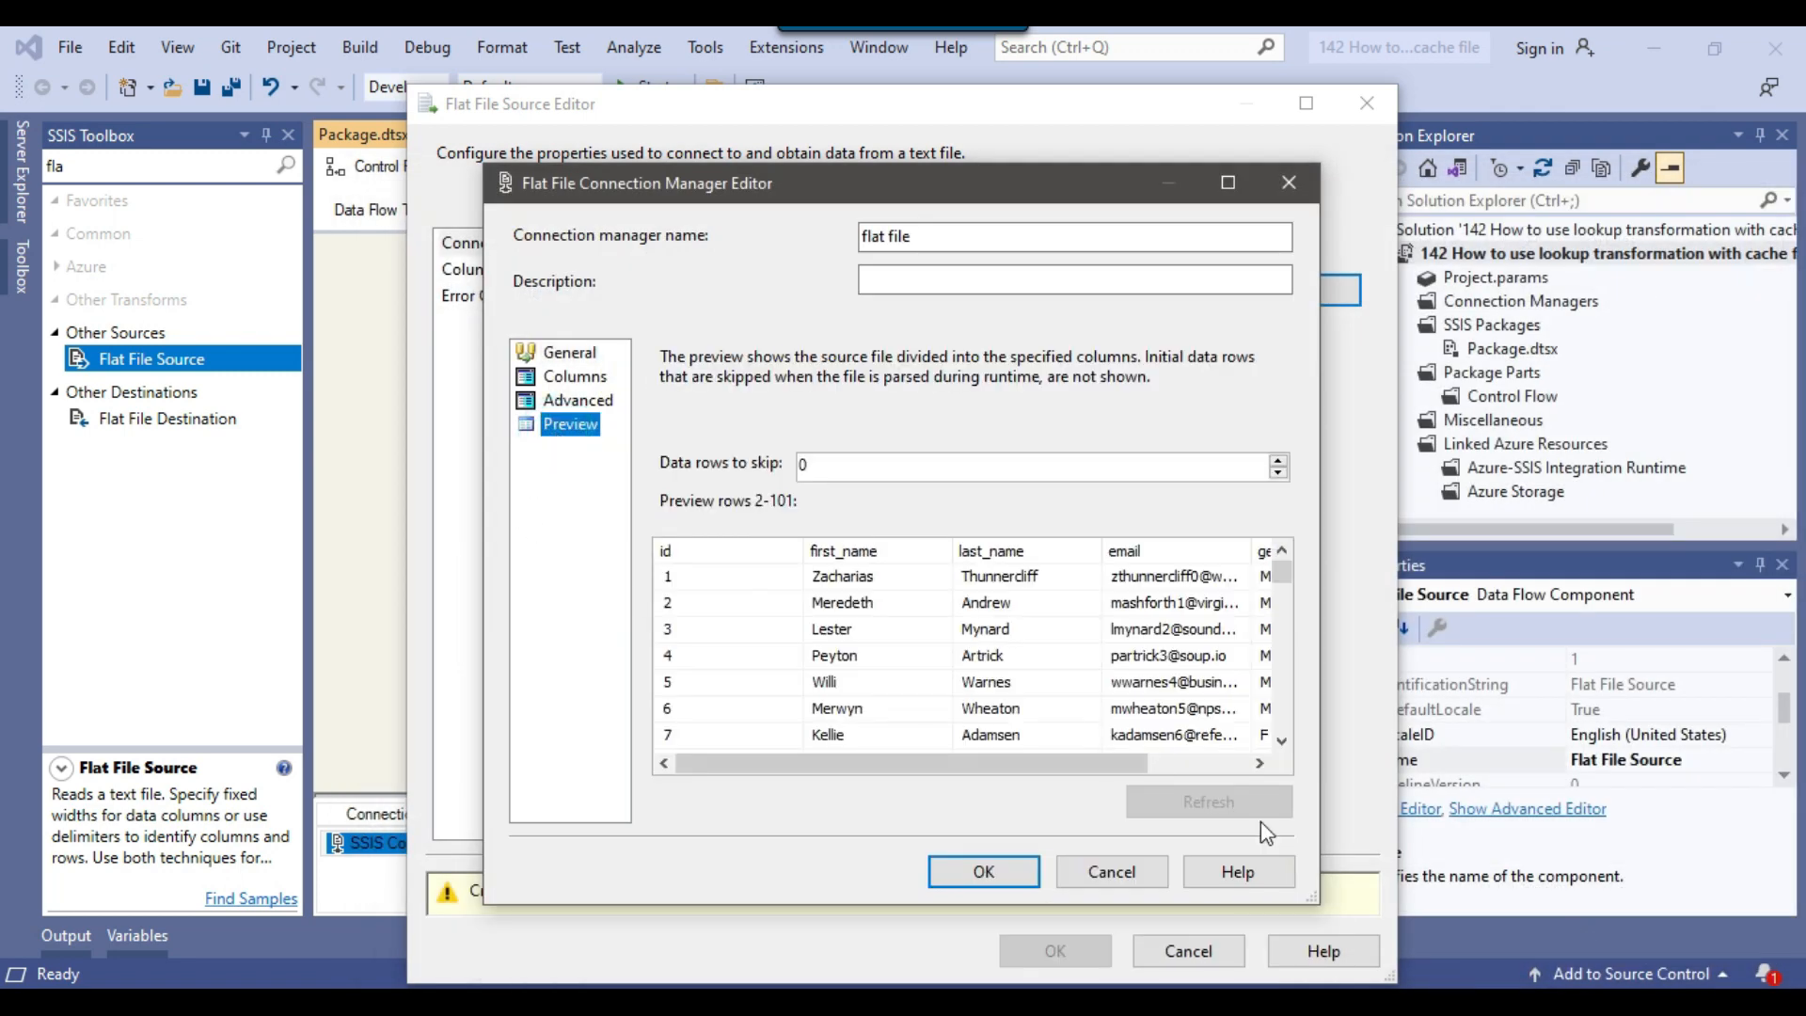
drag(1314, 901, 1620, 941)
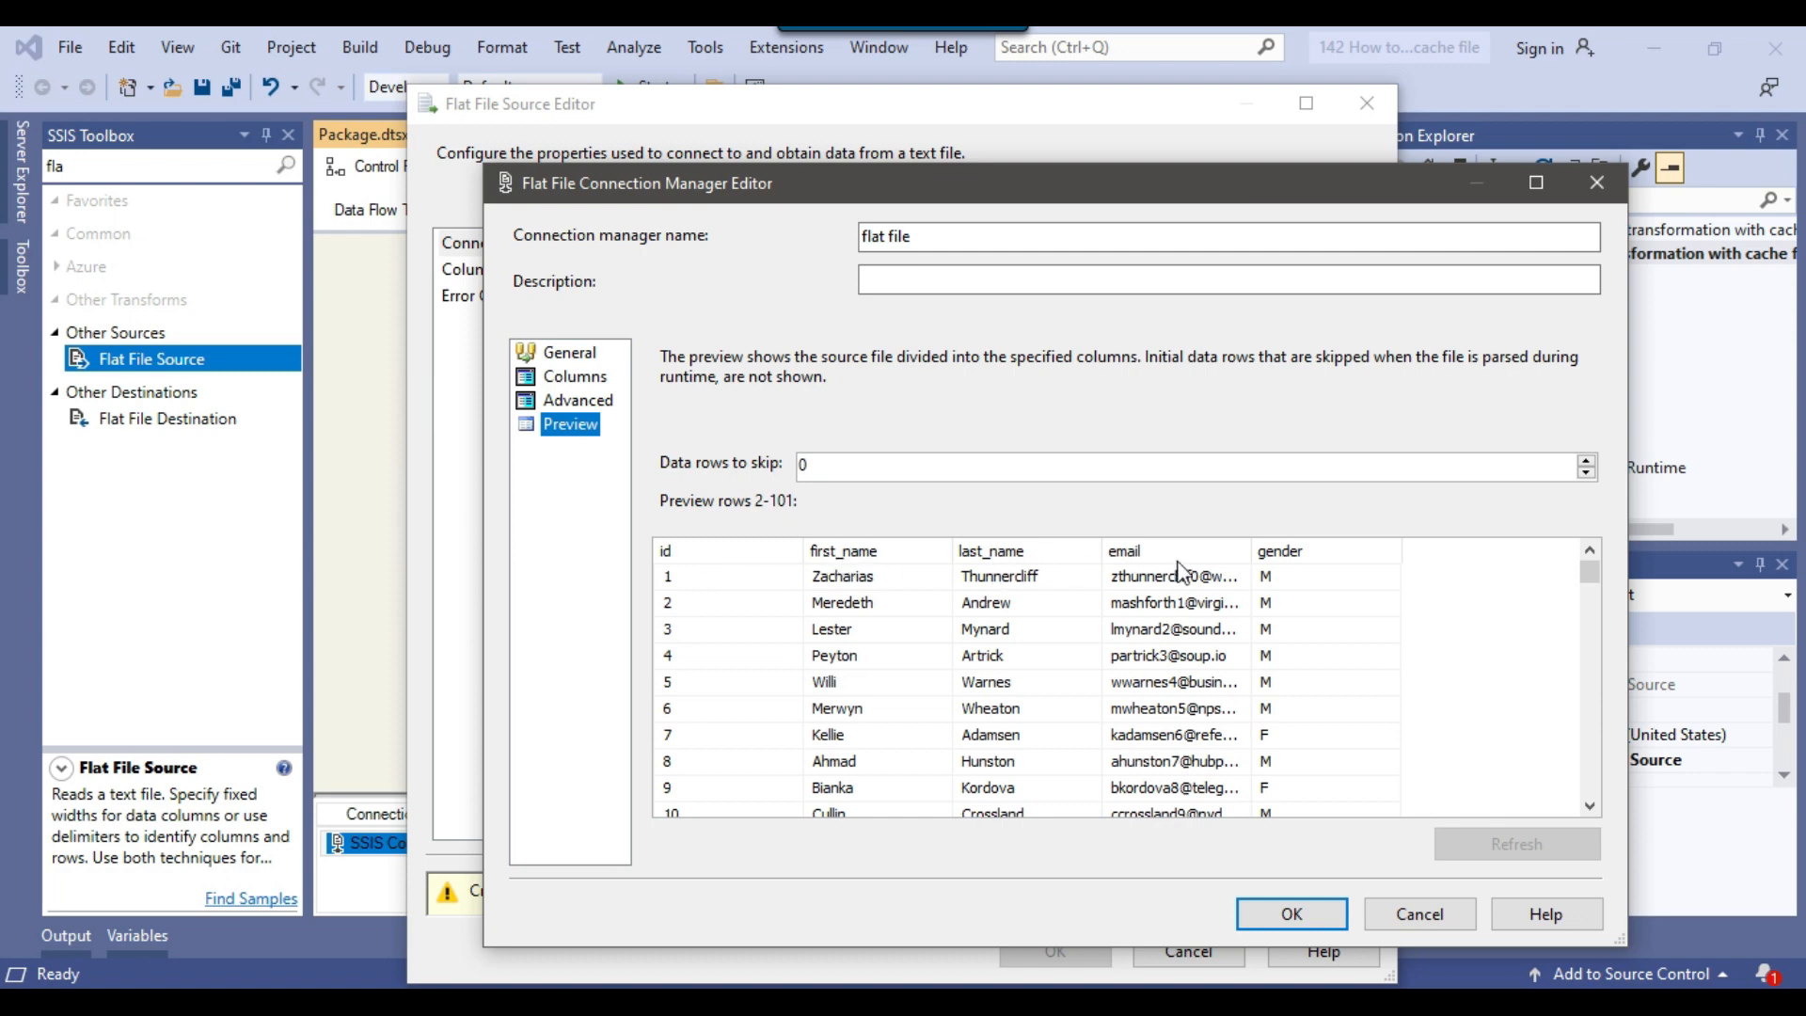
drag(1589, 572, 1594, 787)
click(1304, 907)
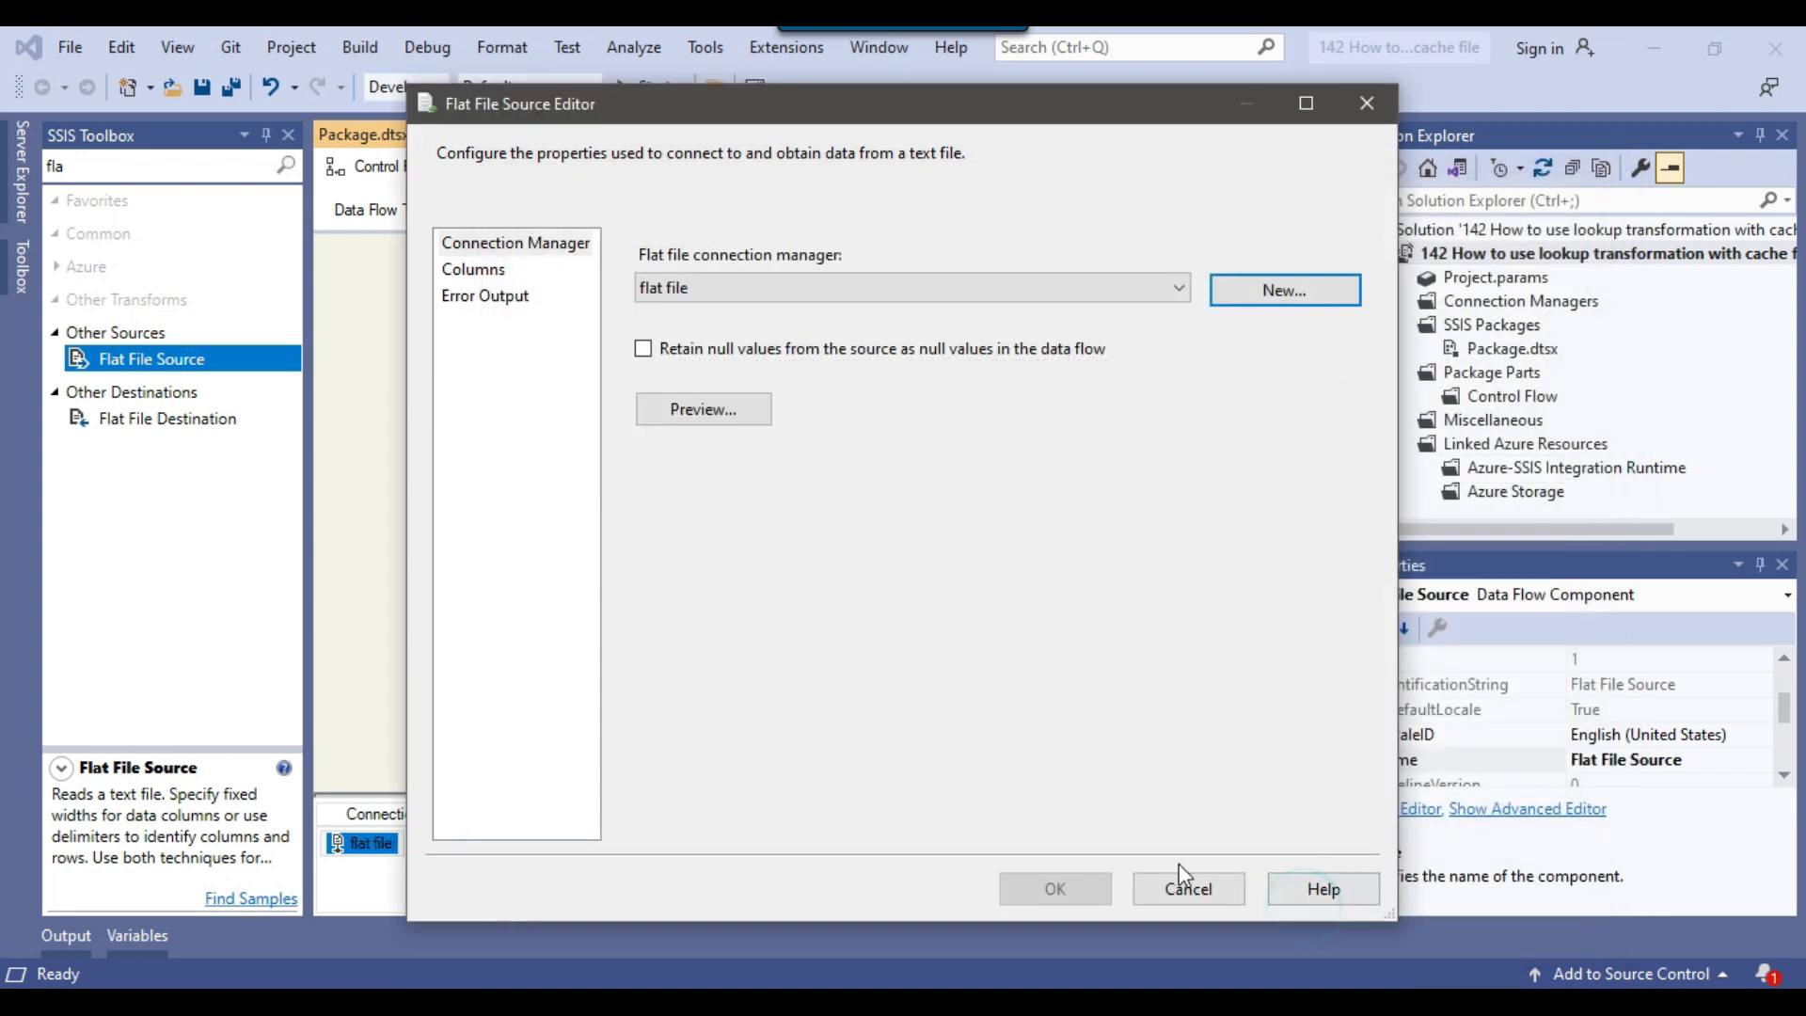
click(1053, 890)
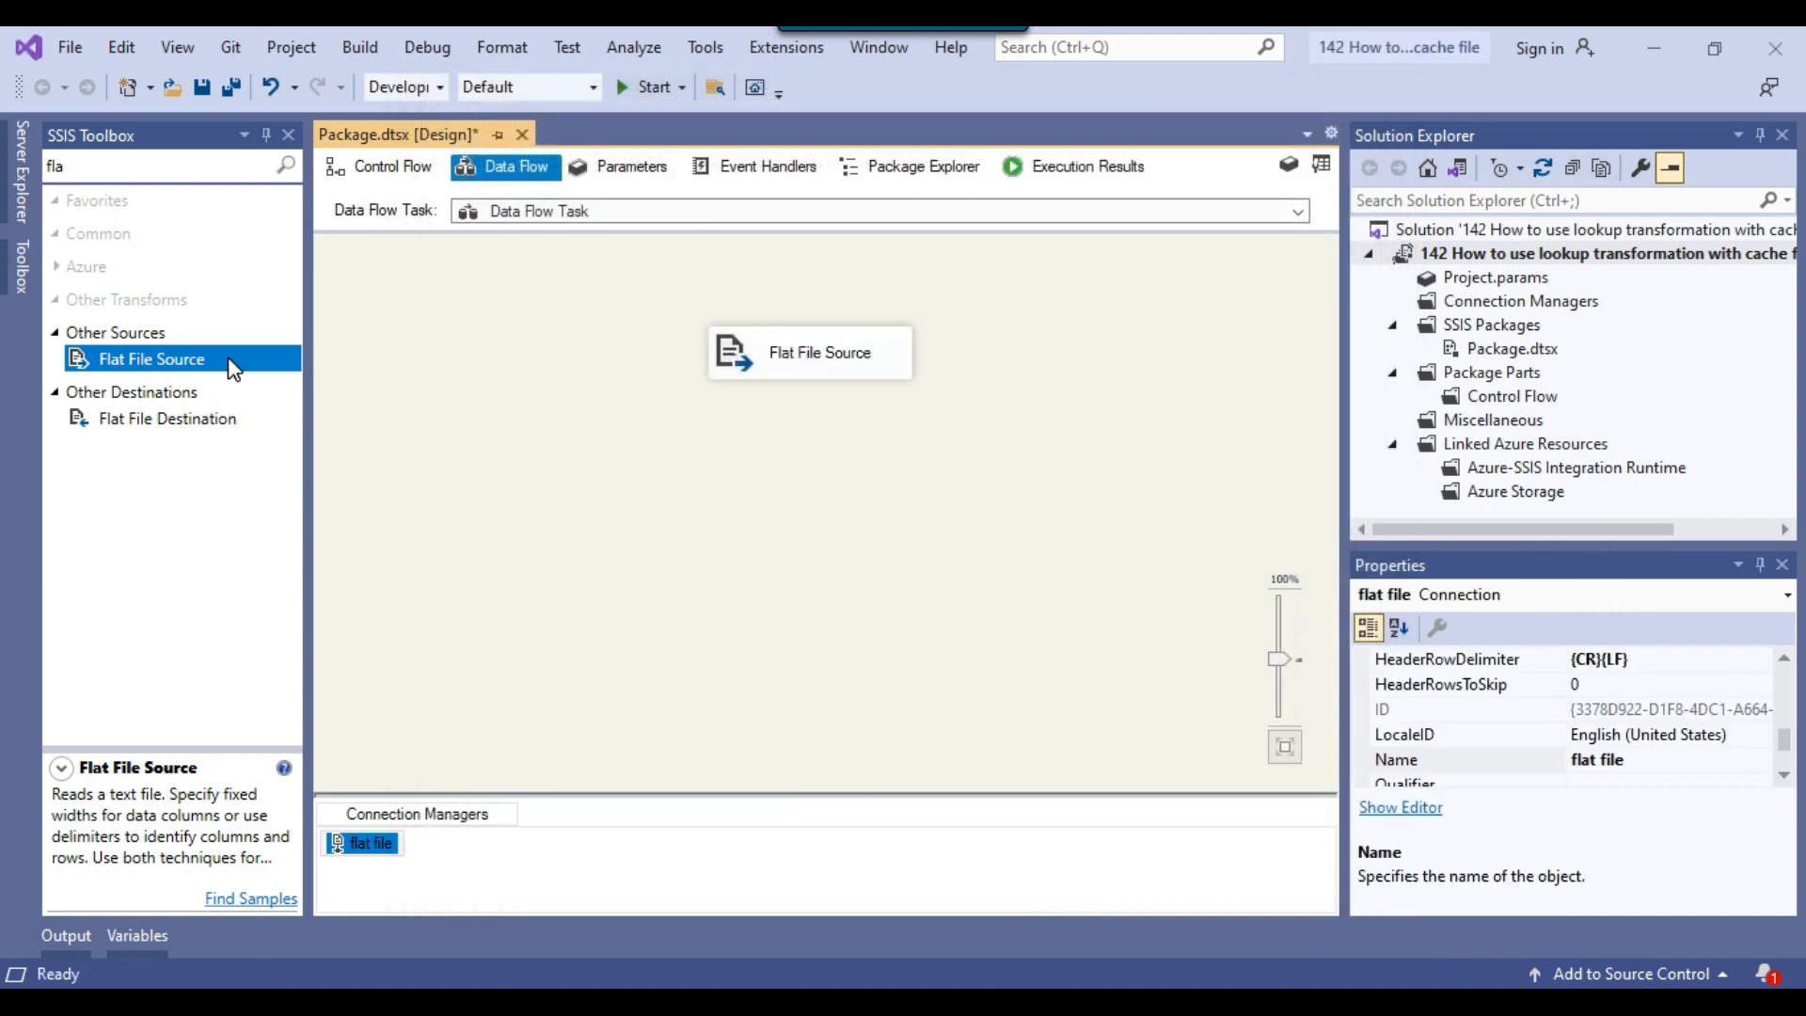
Step: Add a Lookup transformation below the Flat File Source and connect the source's regular output to it
click(133, 158)
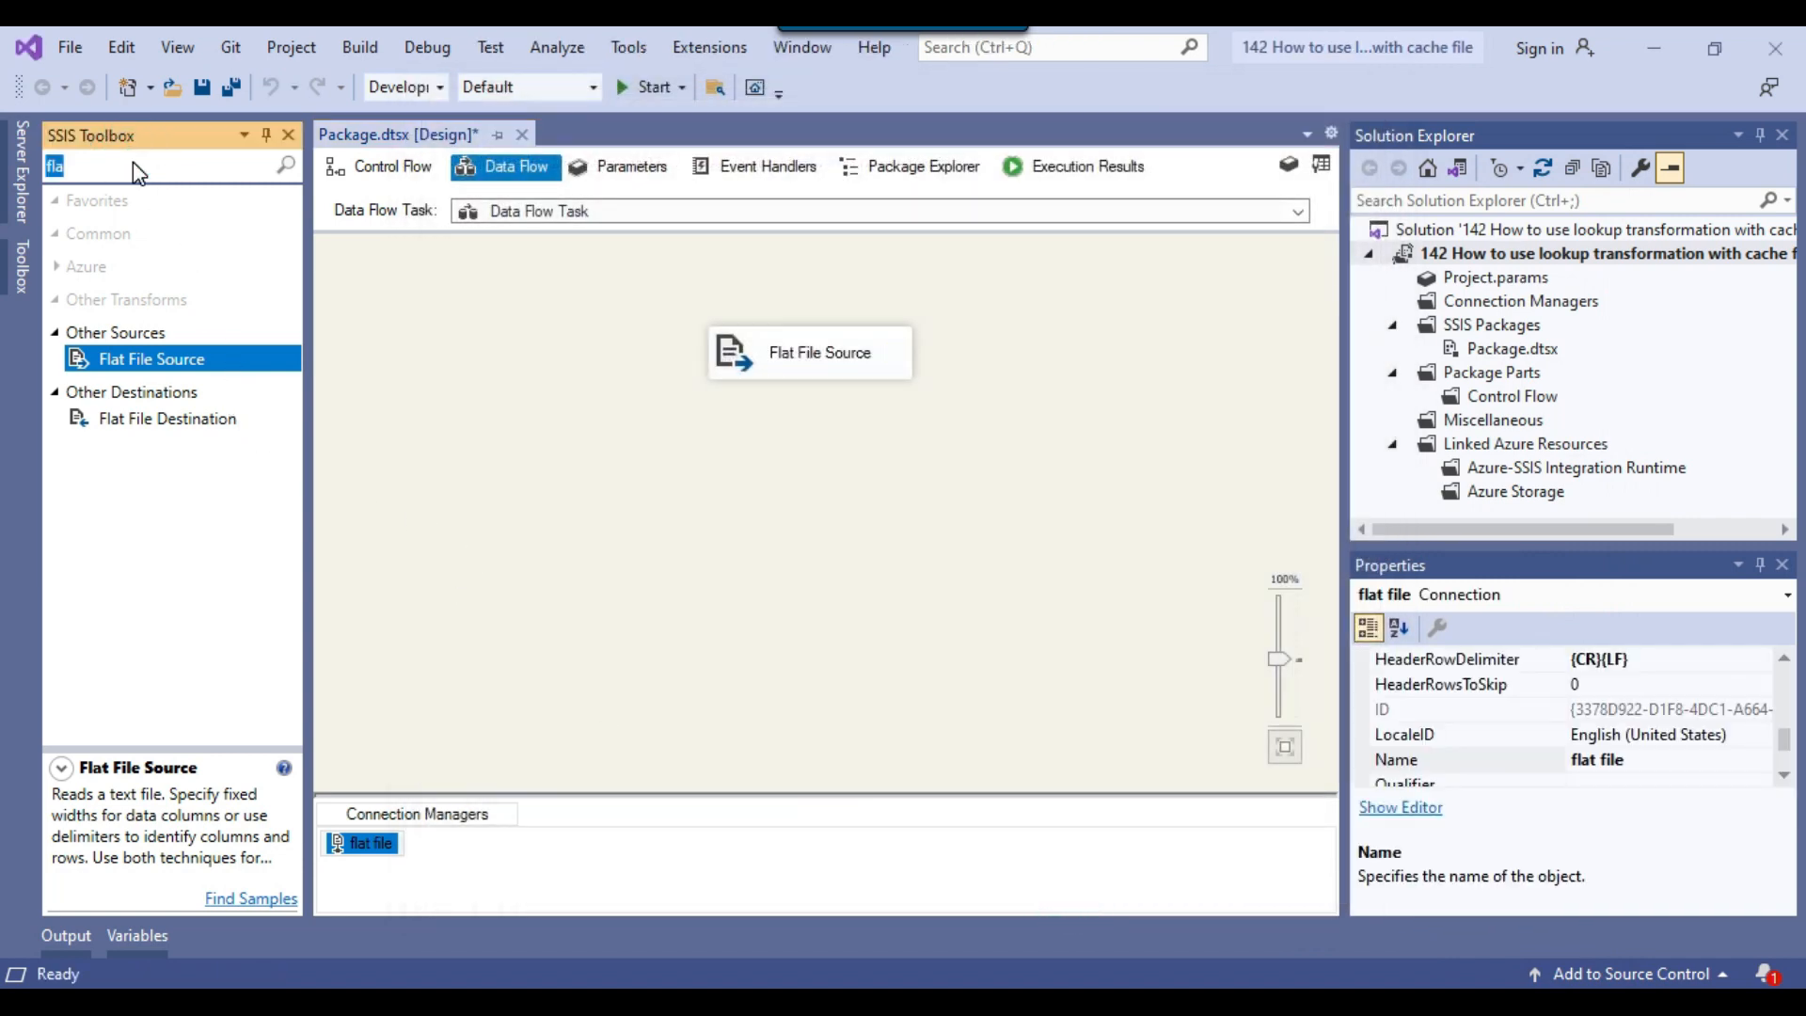
text(look)
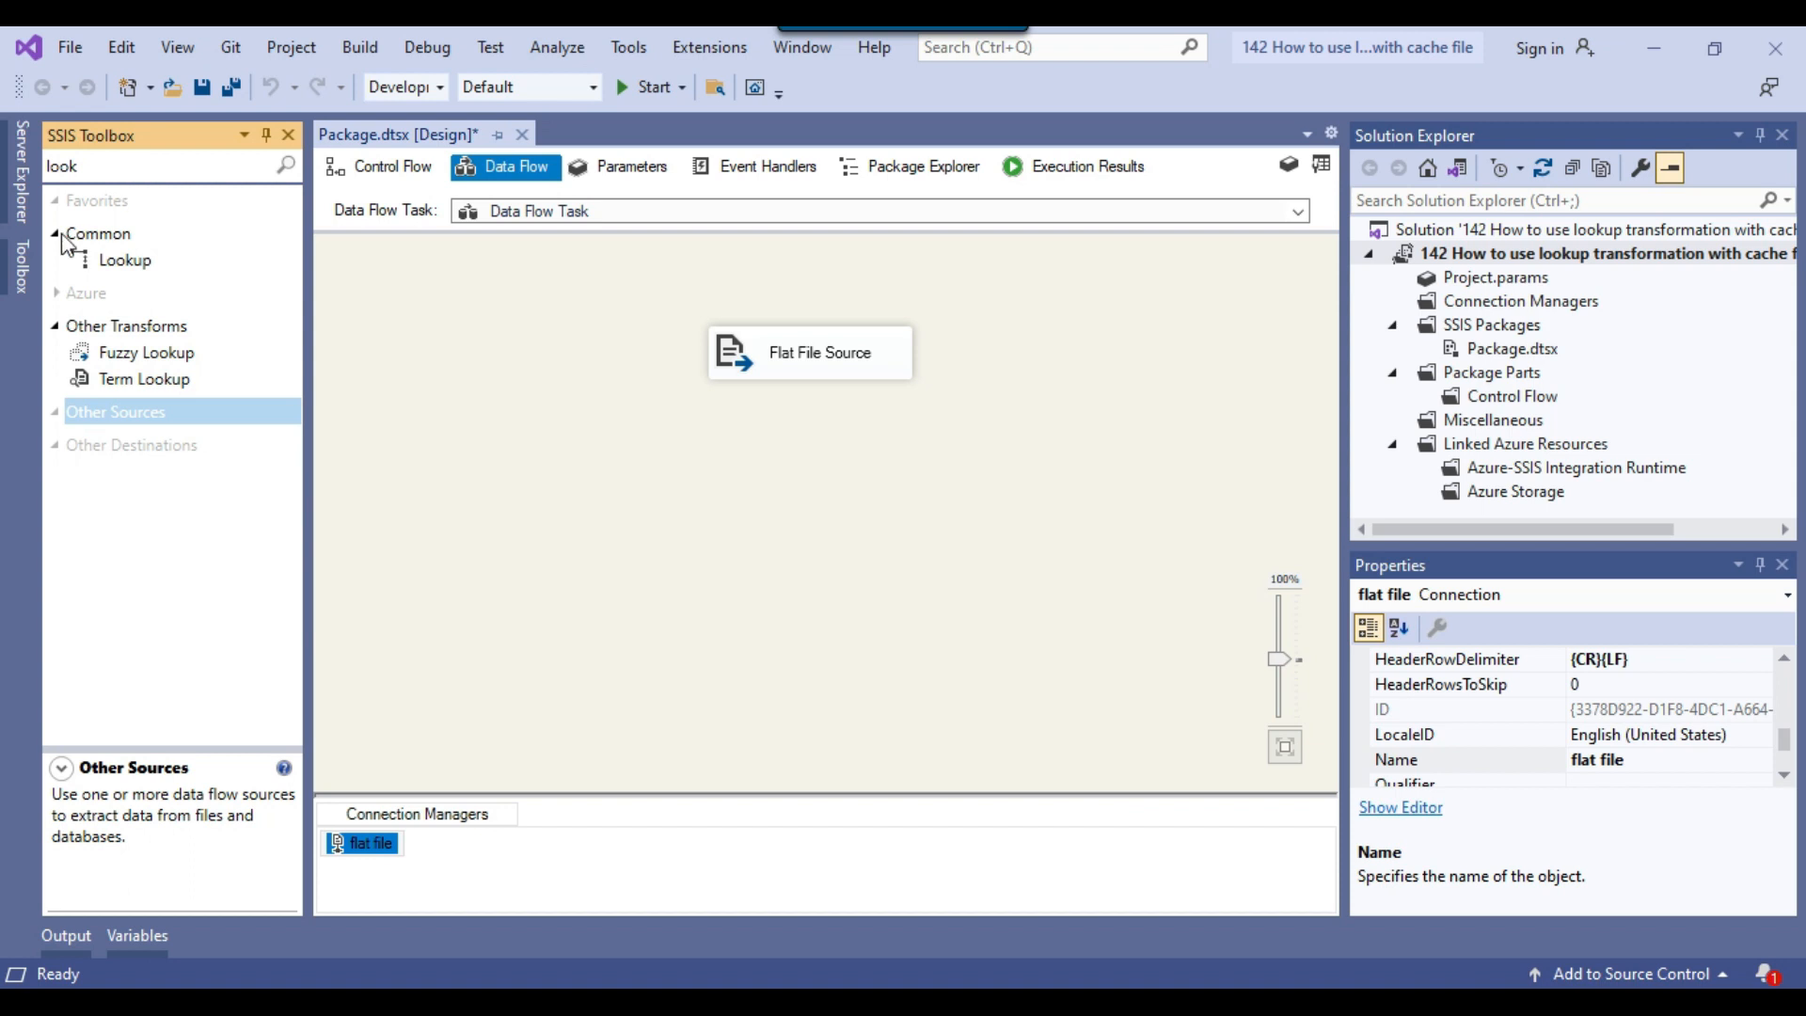
drag(139, 262, 832, 493)
drag(736, 457, 737, 458)
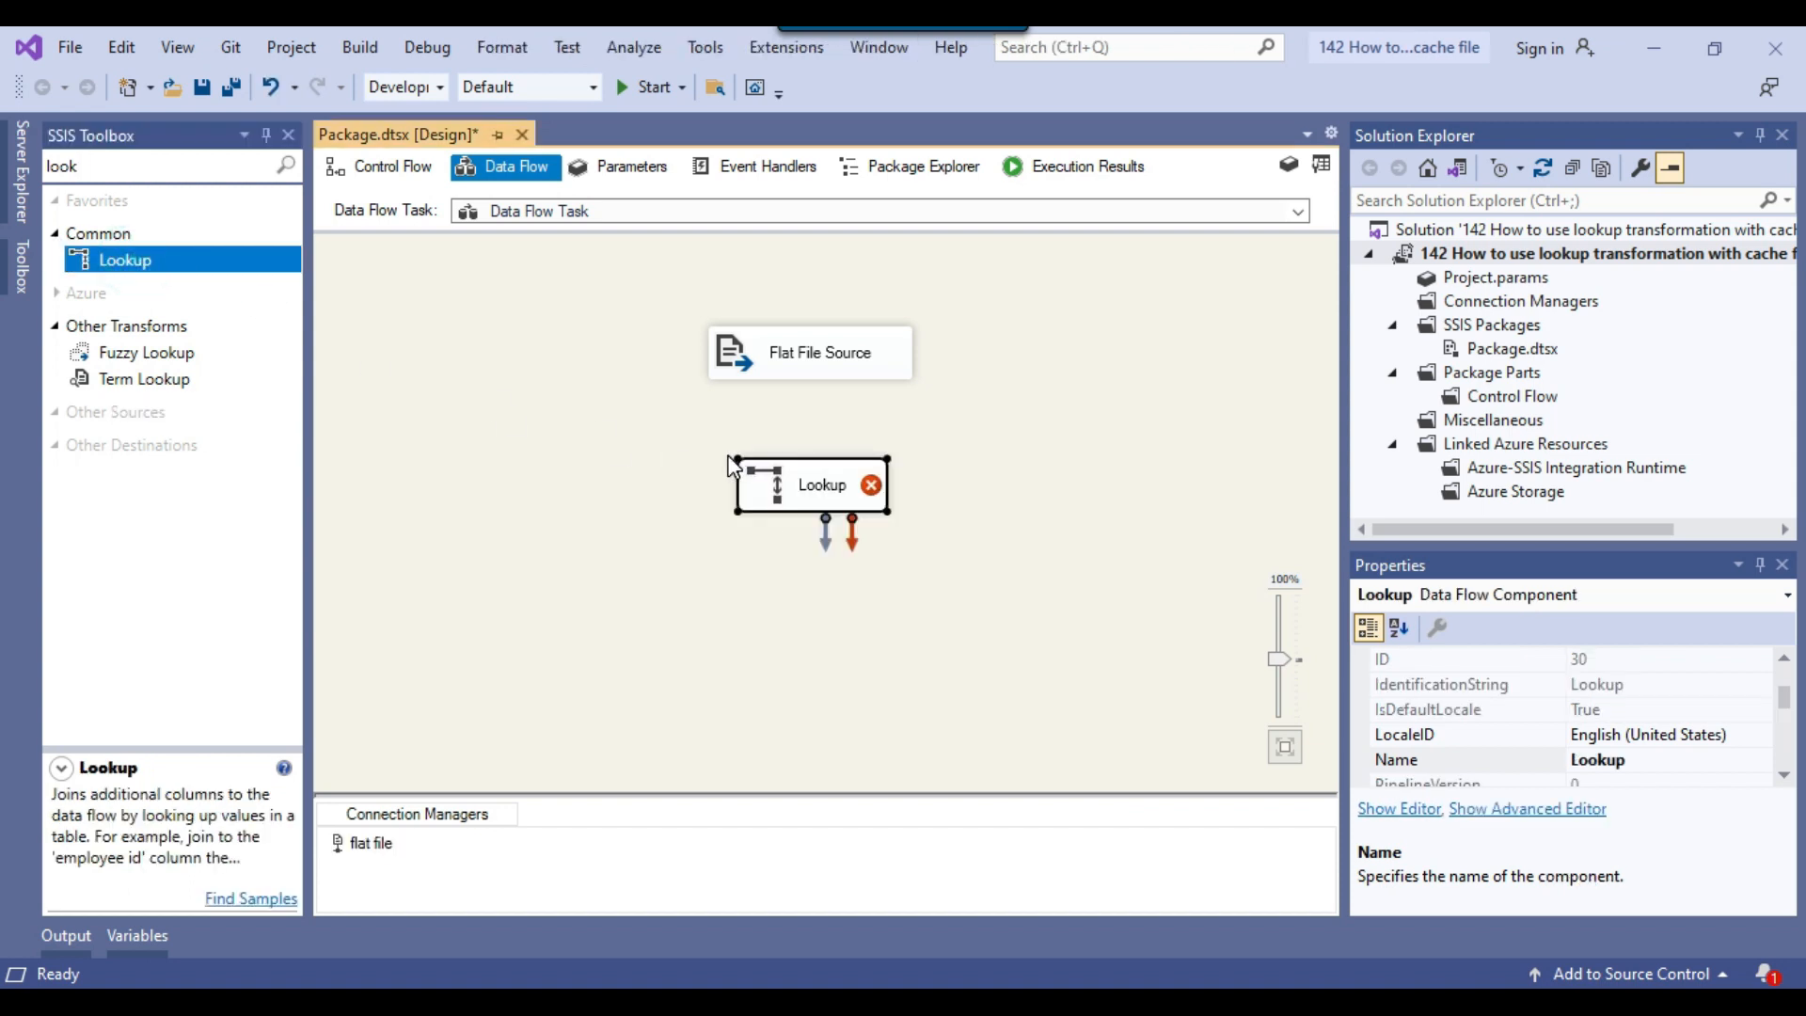
click(847, 359)
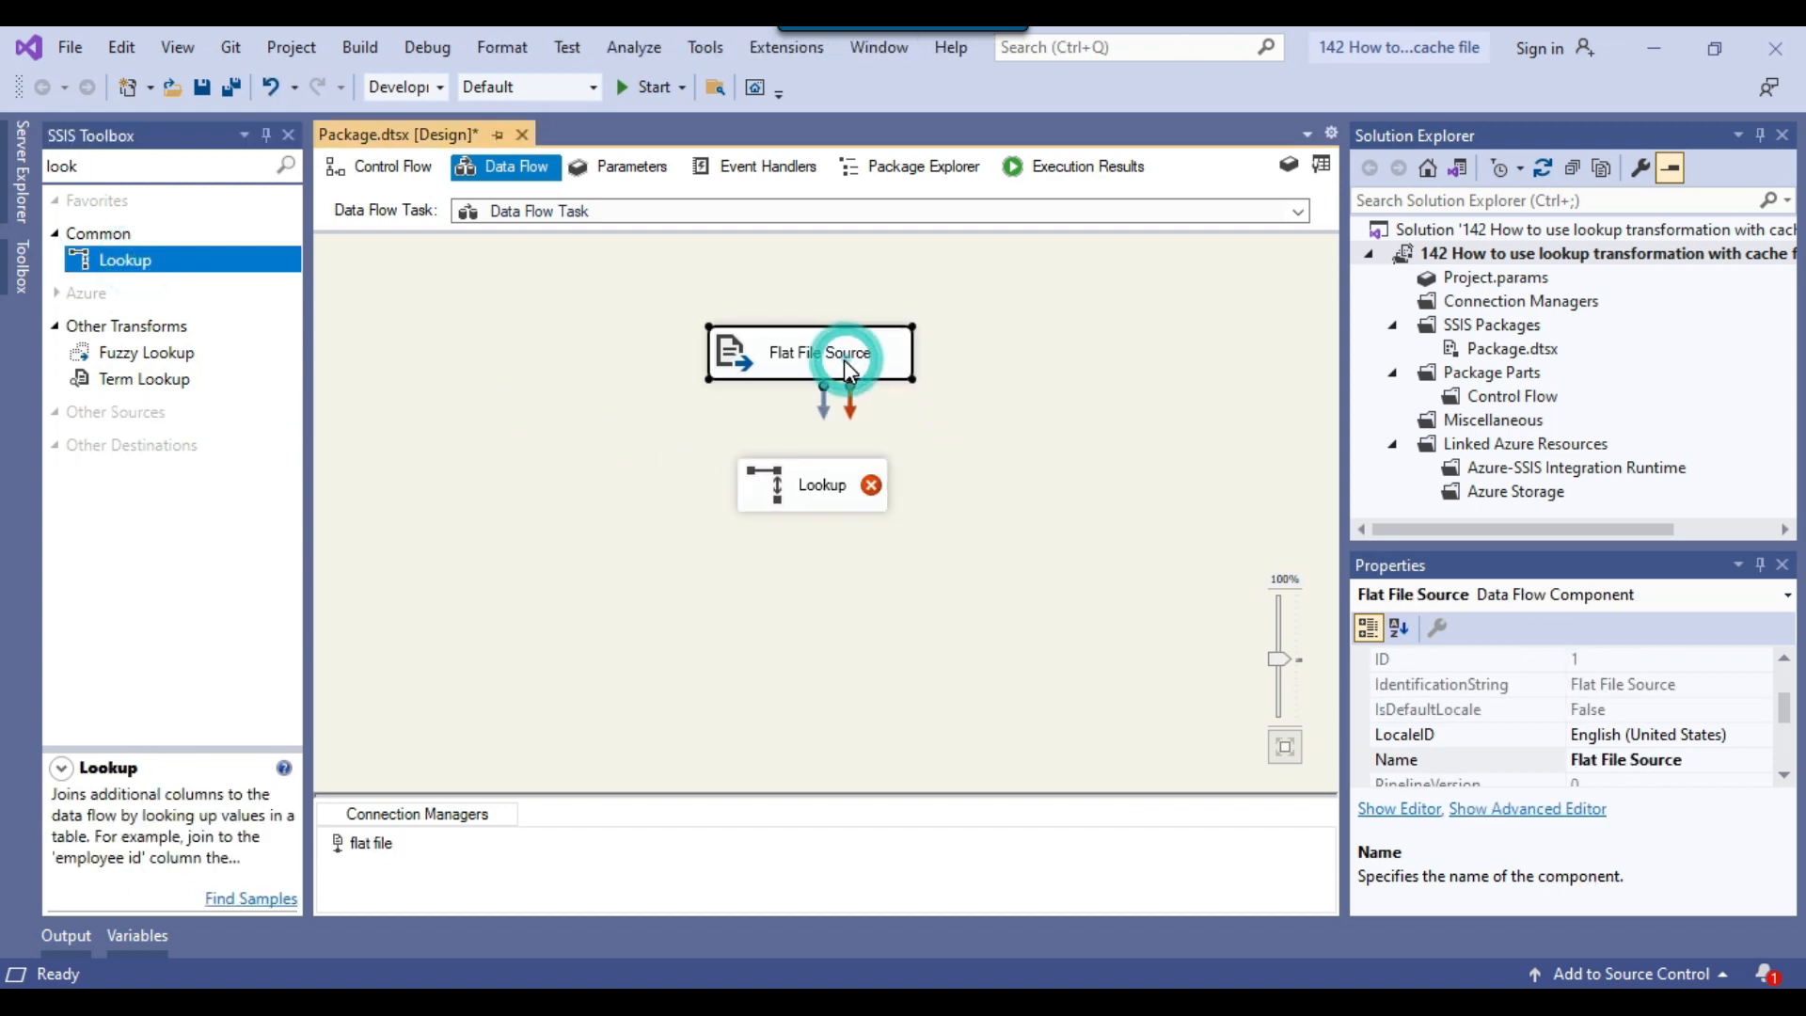
drag(824, 403, 826, 489)
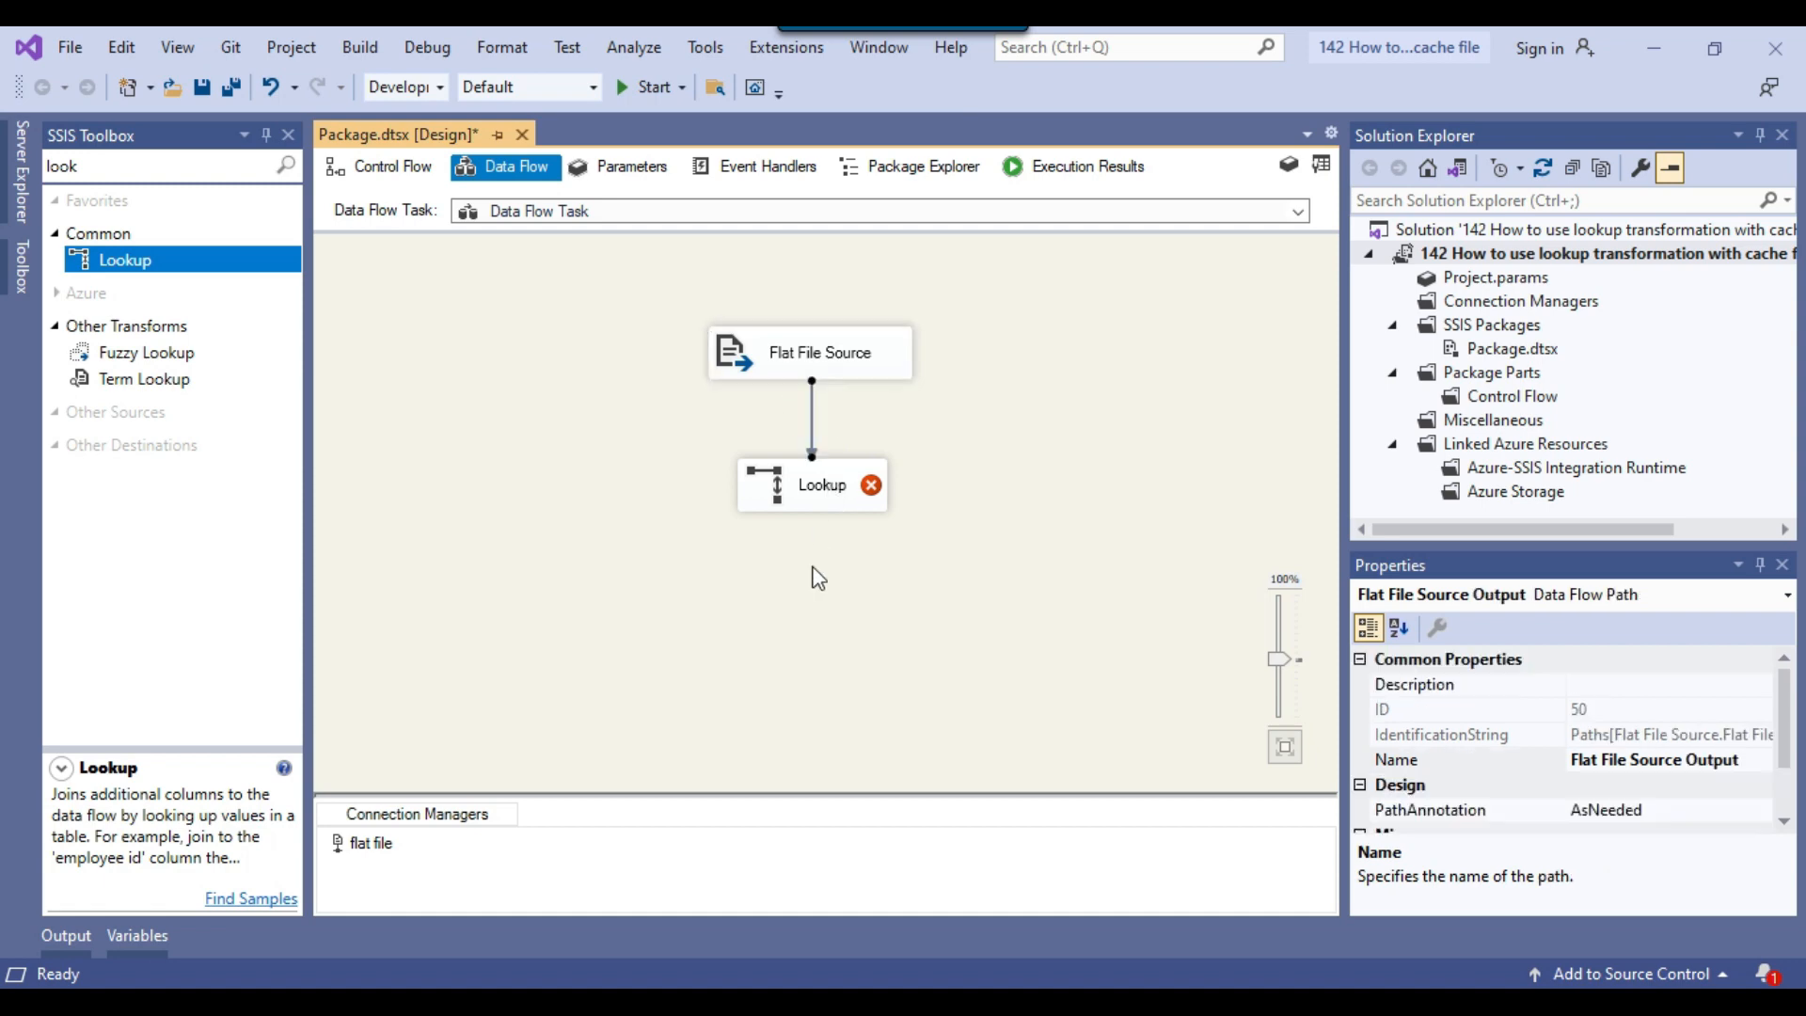
click(864, 605)
Step: Edit the Lookup to use a cache connection manager and choose how rows with no matching entries are handled
click(795, 503)
right_click(795, 505)
click(847, 513)
click(1306, 103)
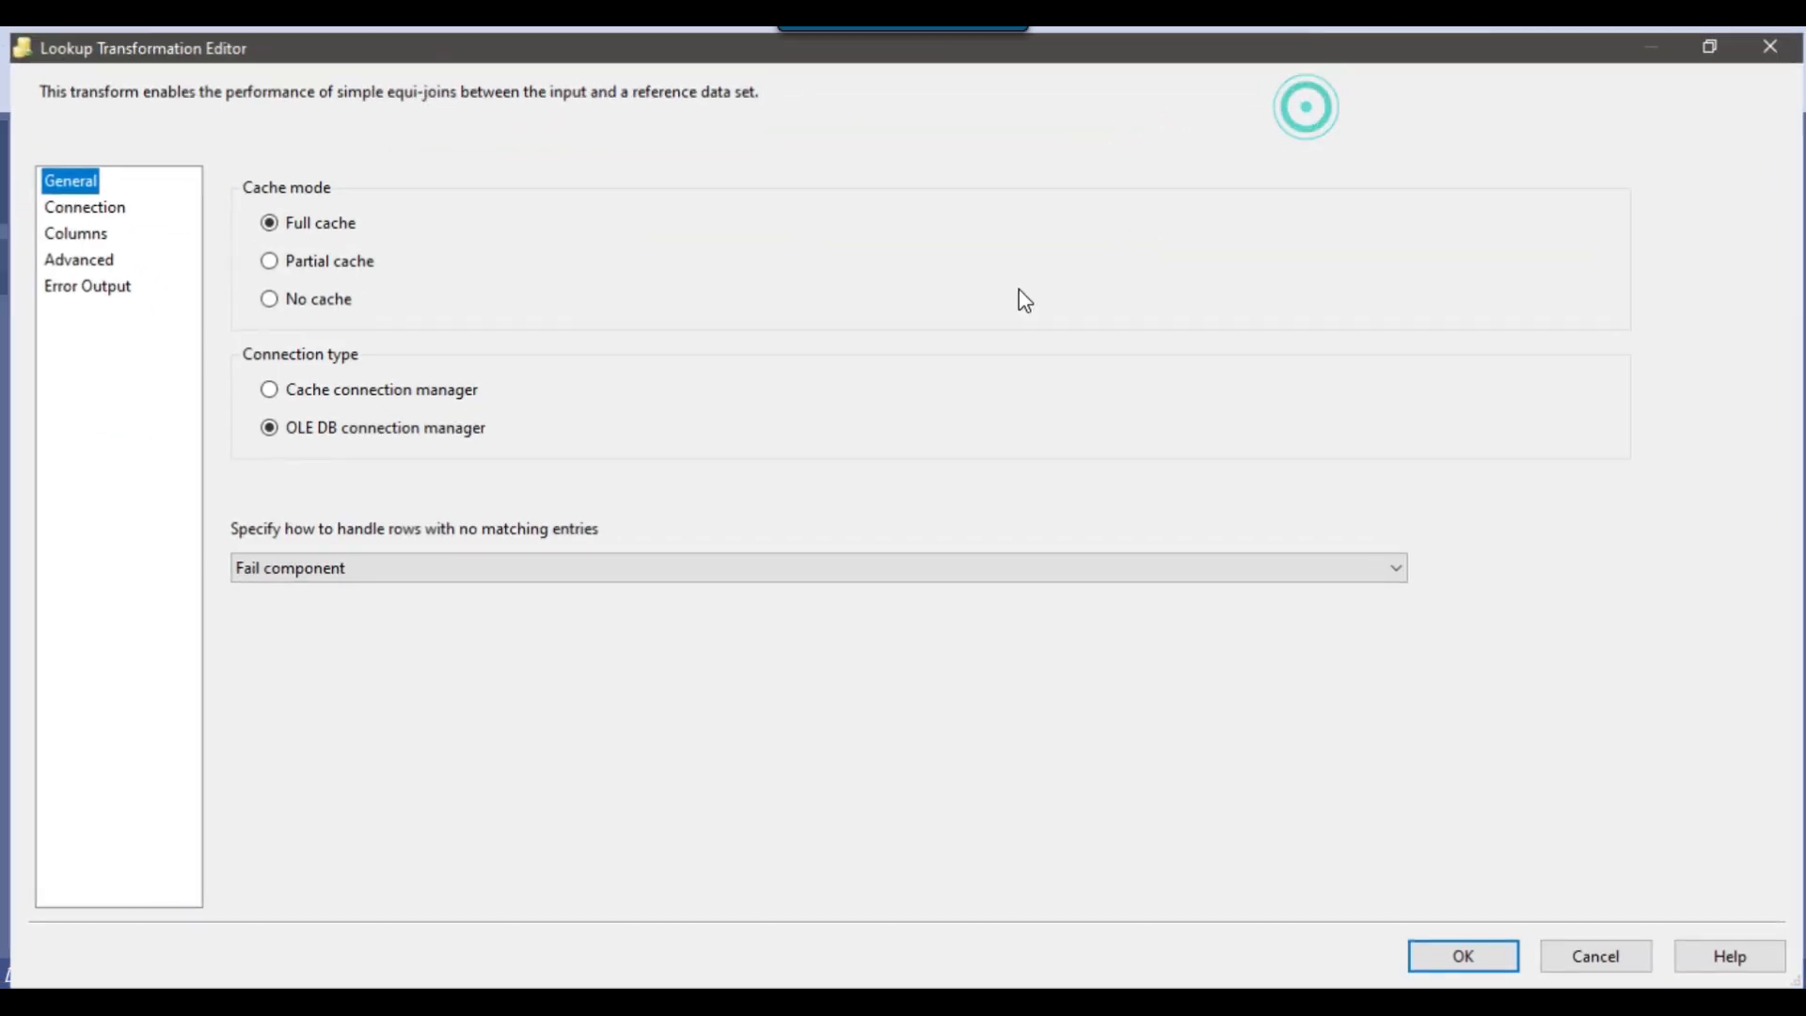
click(373, 396)
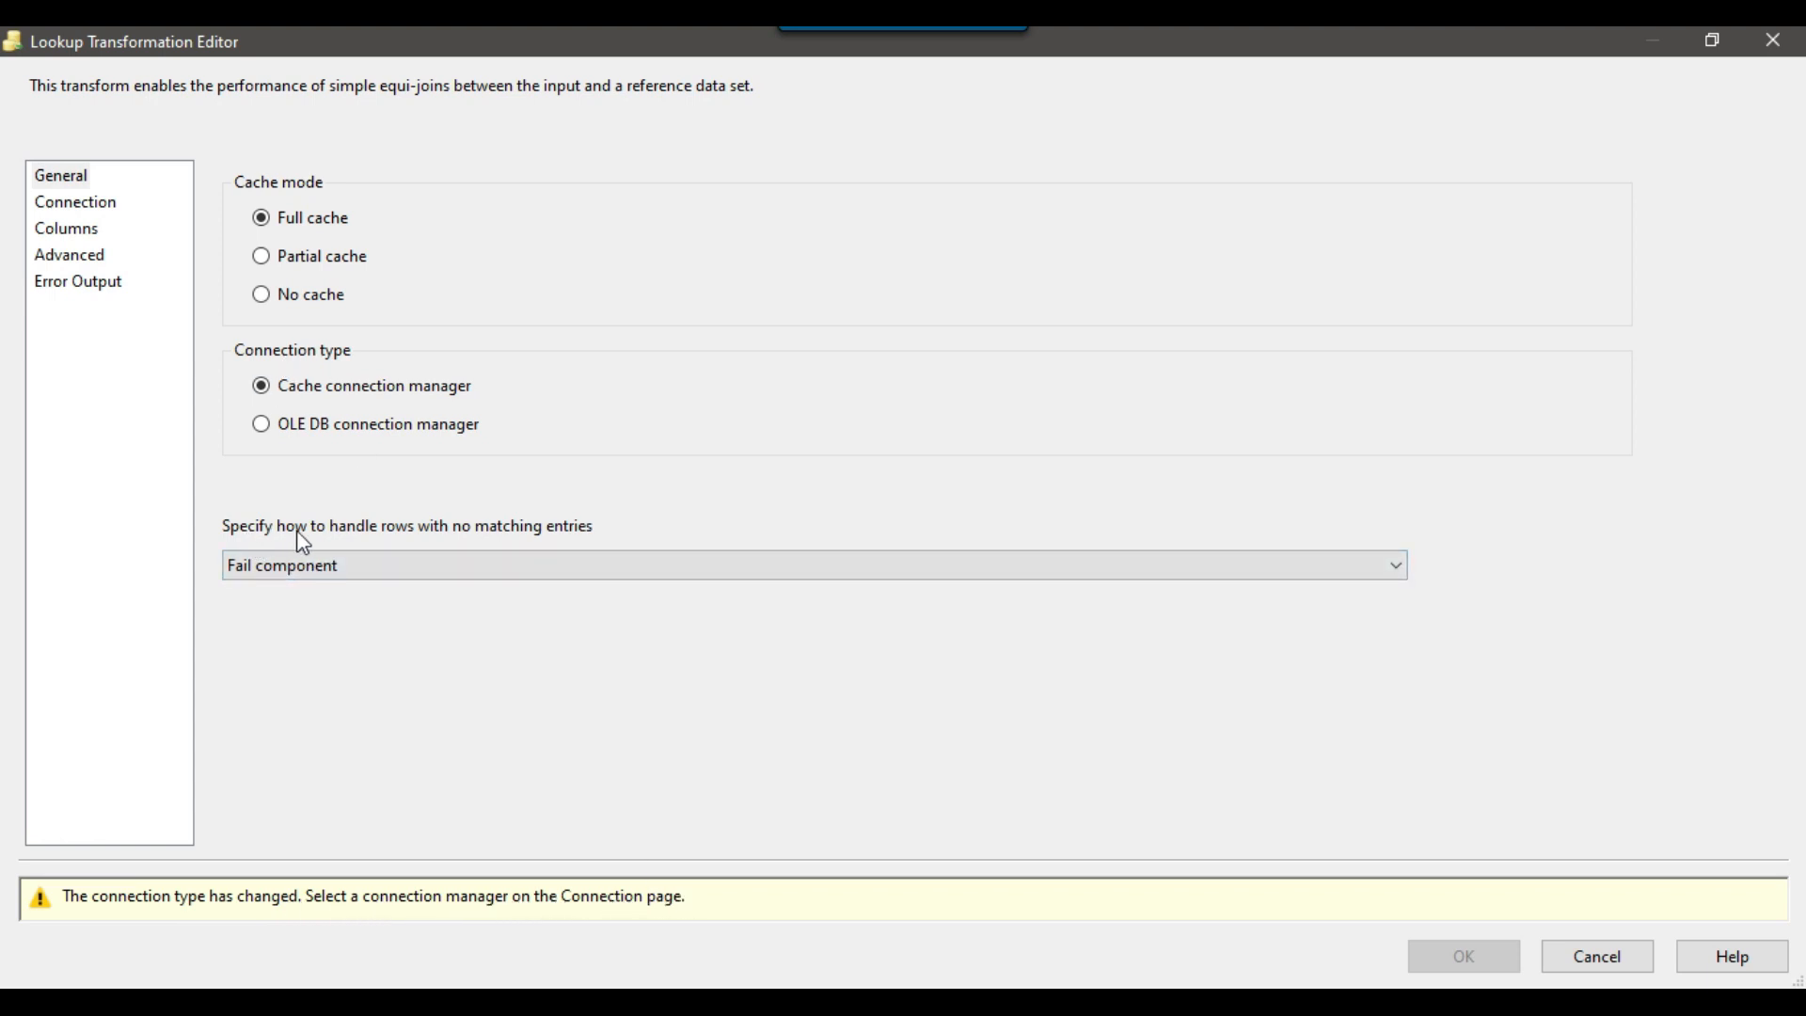
click(531, 567)
click(380, 652)
Step: Create a cache connection manager for the Lookup that uses the file cache D:\Files\Cache File\Cache_email.caw and load its column metadata
click(81, 206)
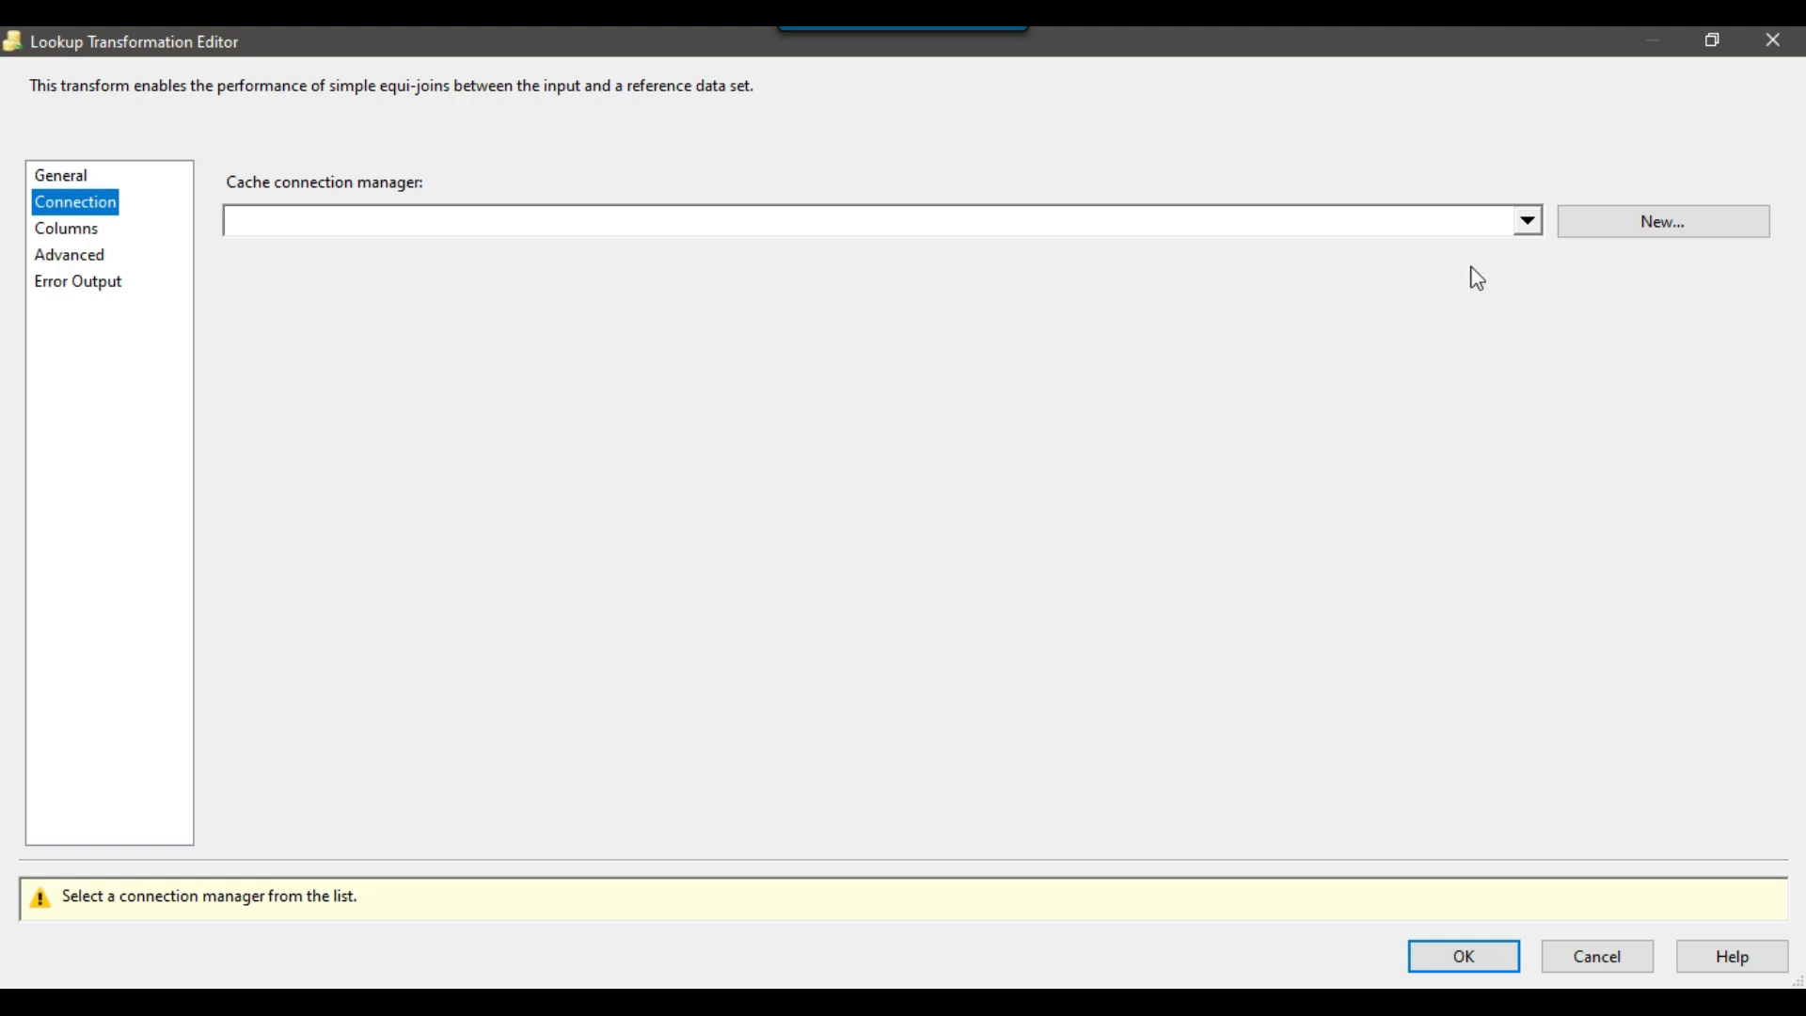
click(1687, 233)
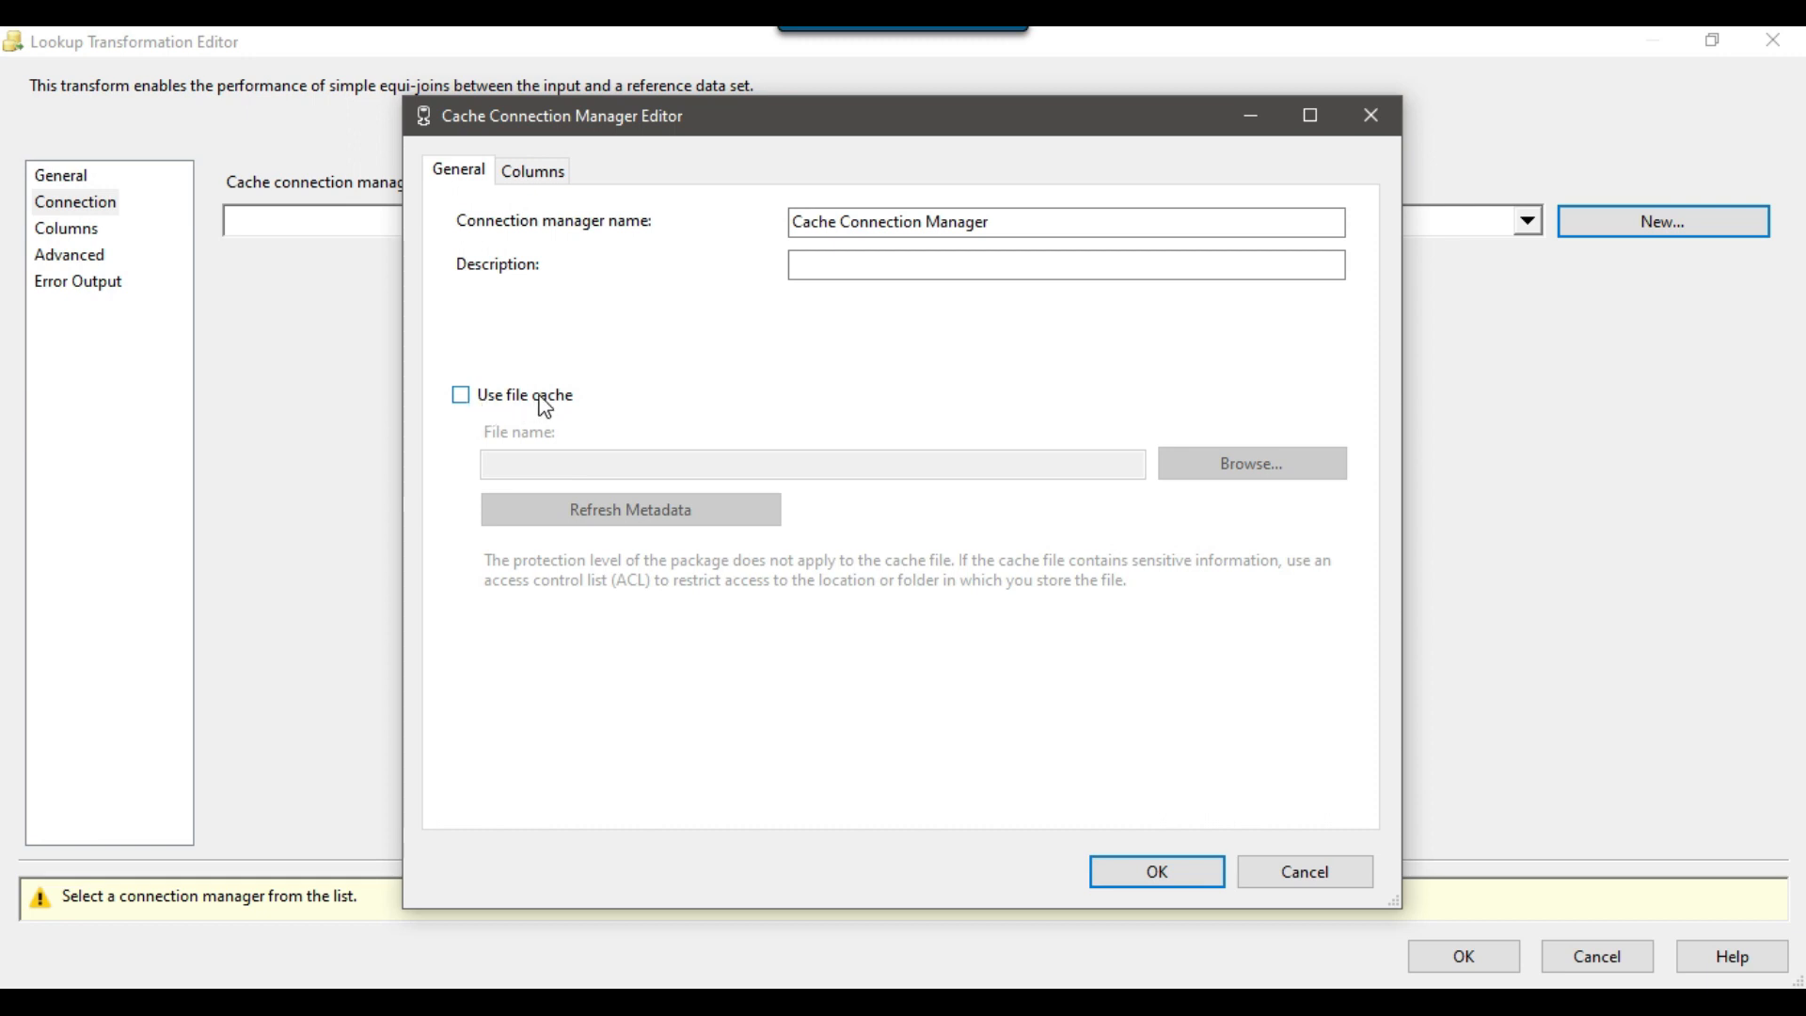
click(461, 396)
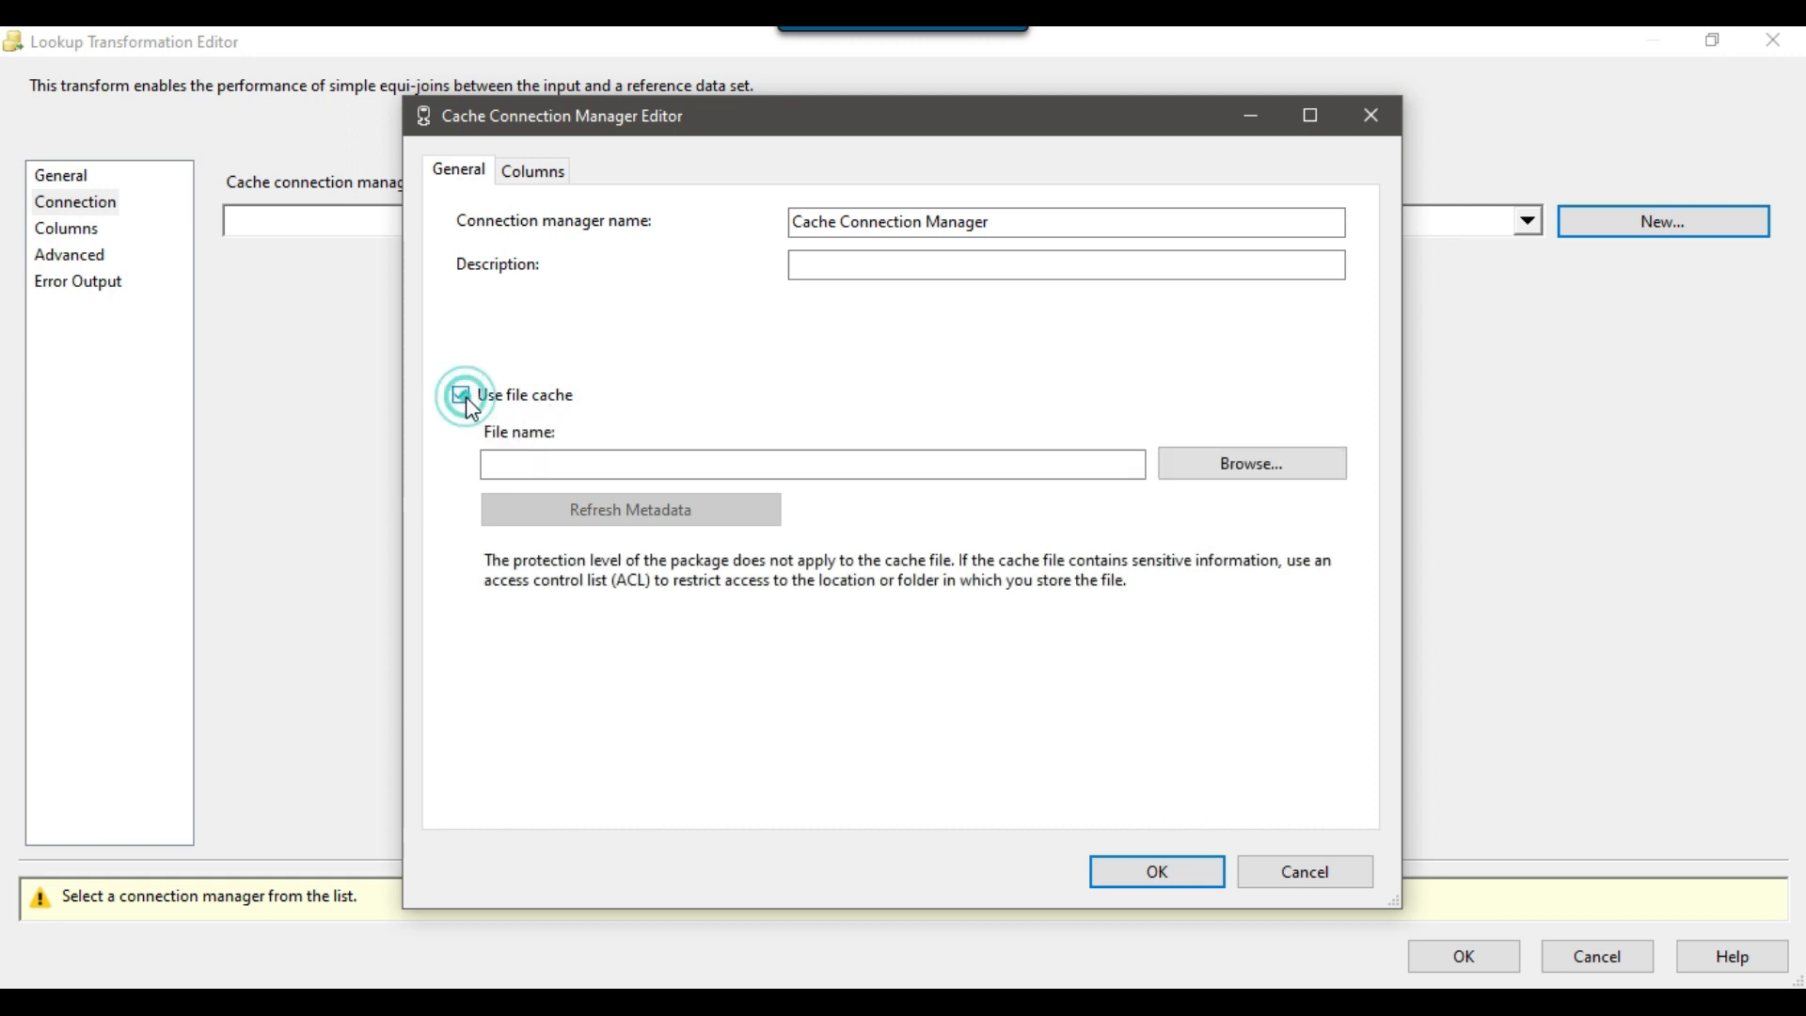
click(1236, 472)
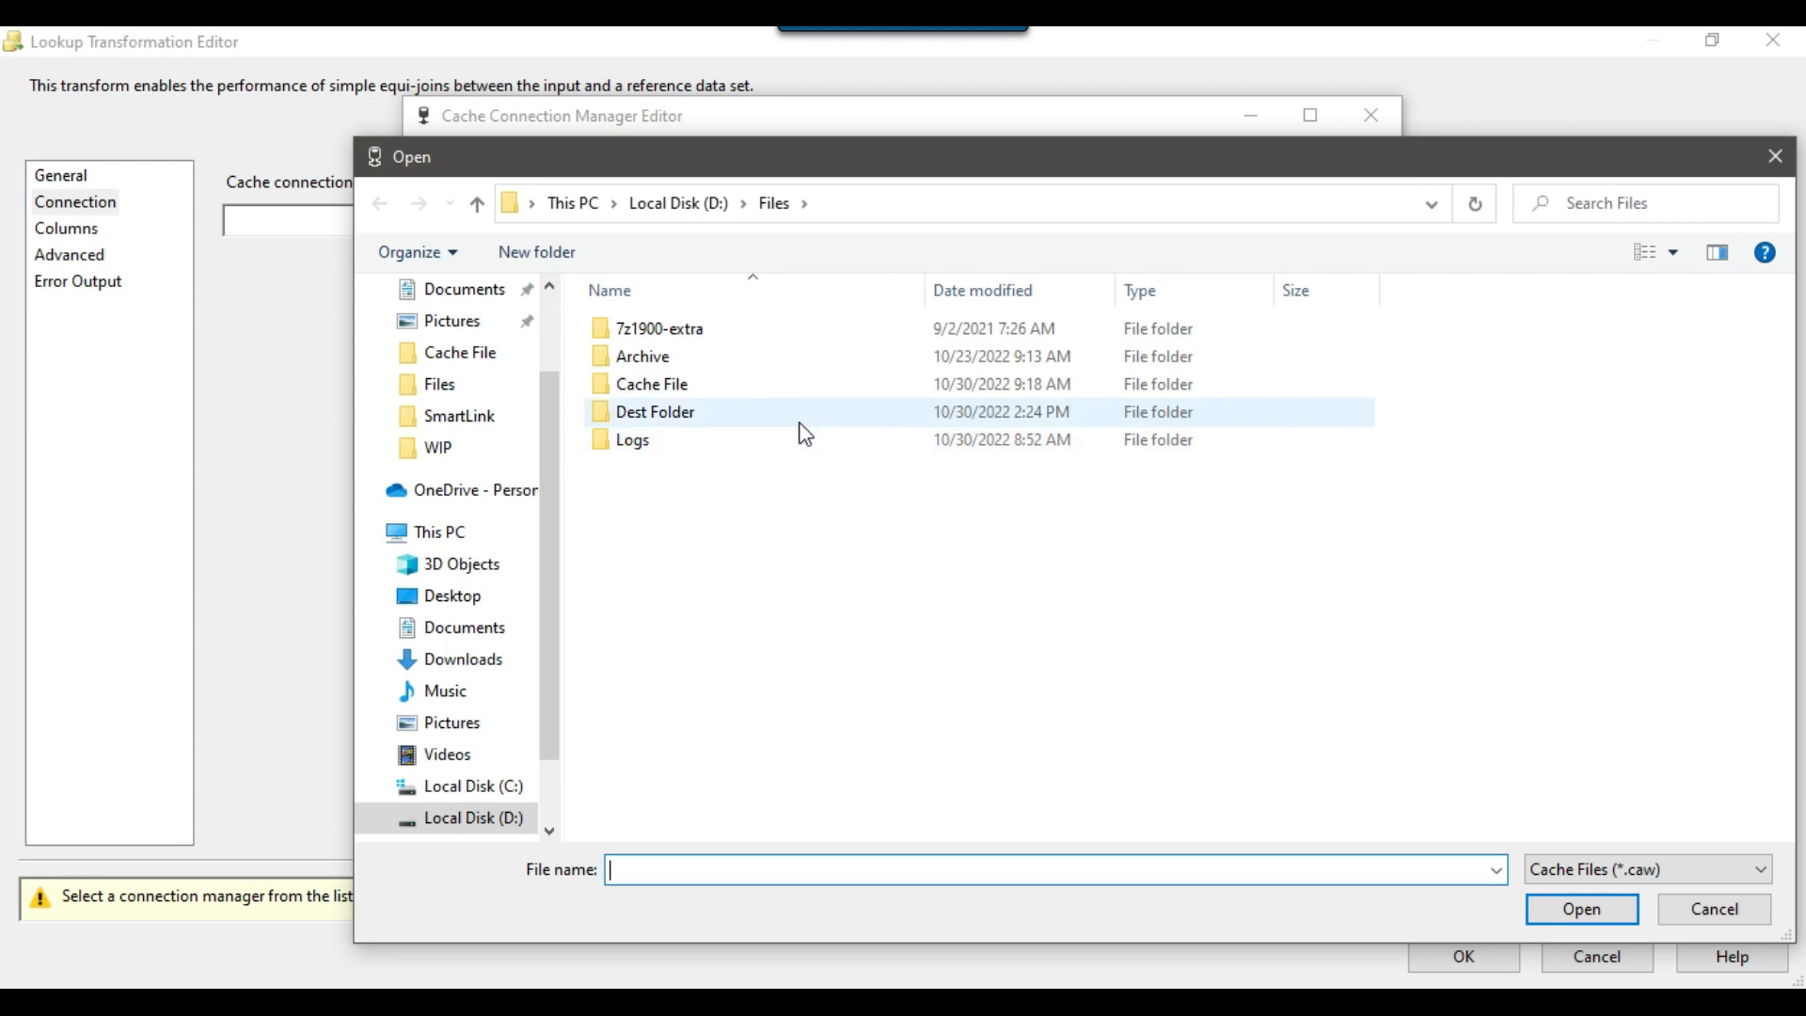
click(683, 383)
double_click(683, 383)
click(678, 334)
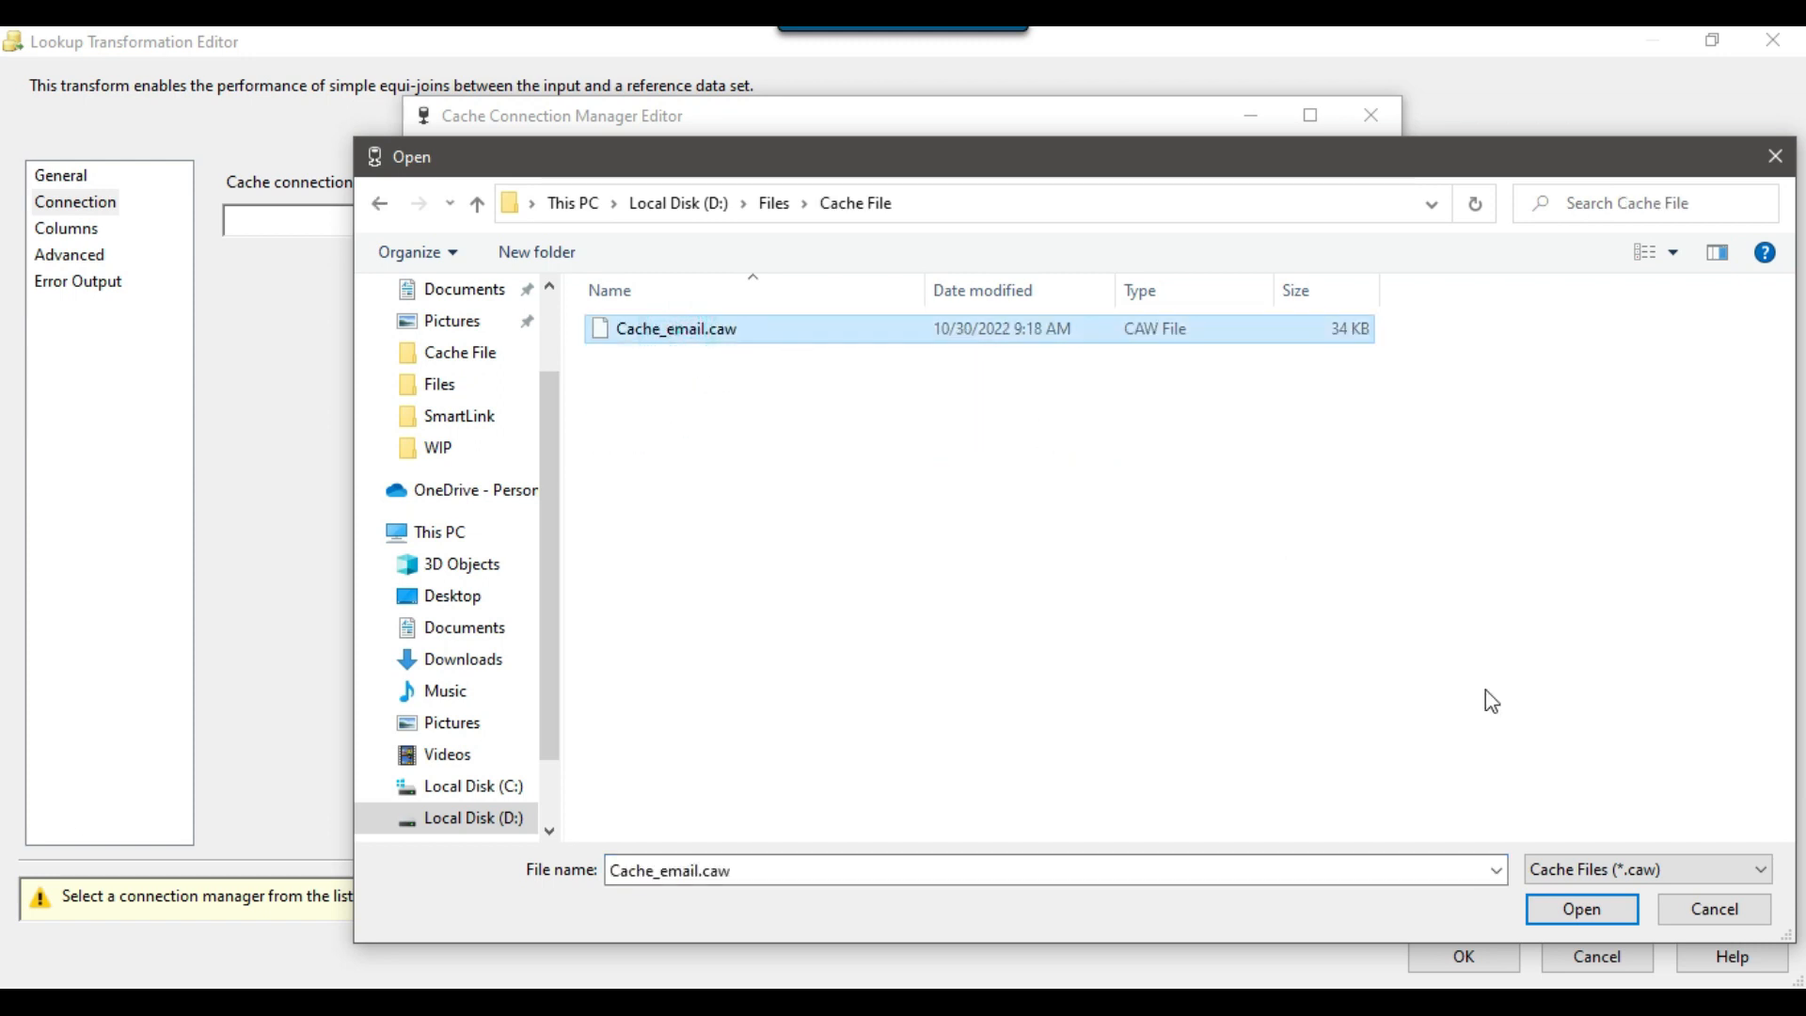
click(1571, 908)
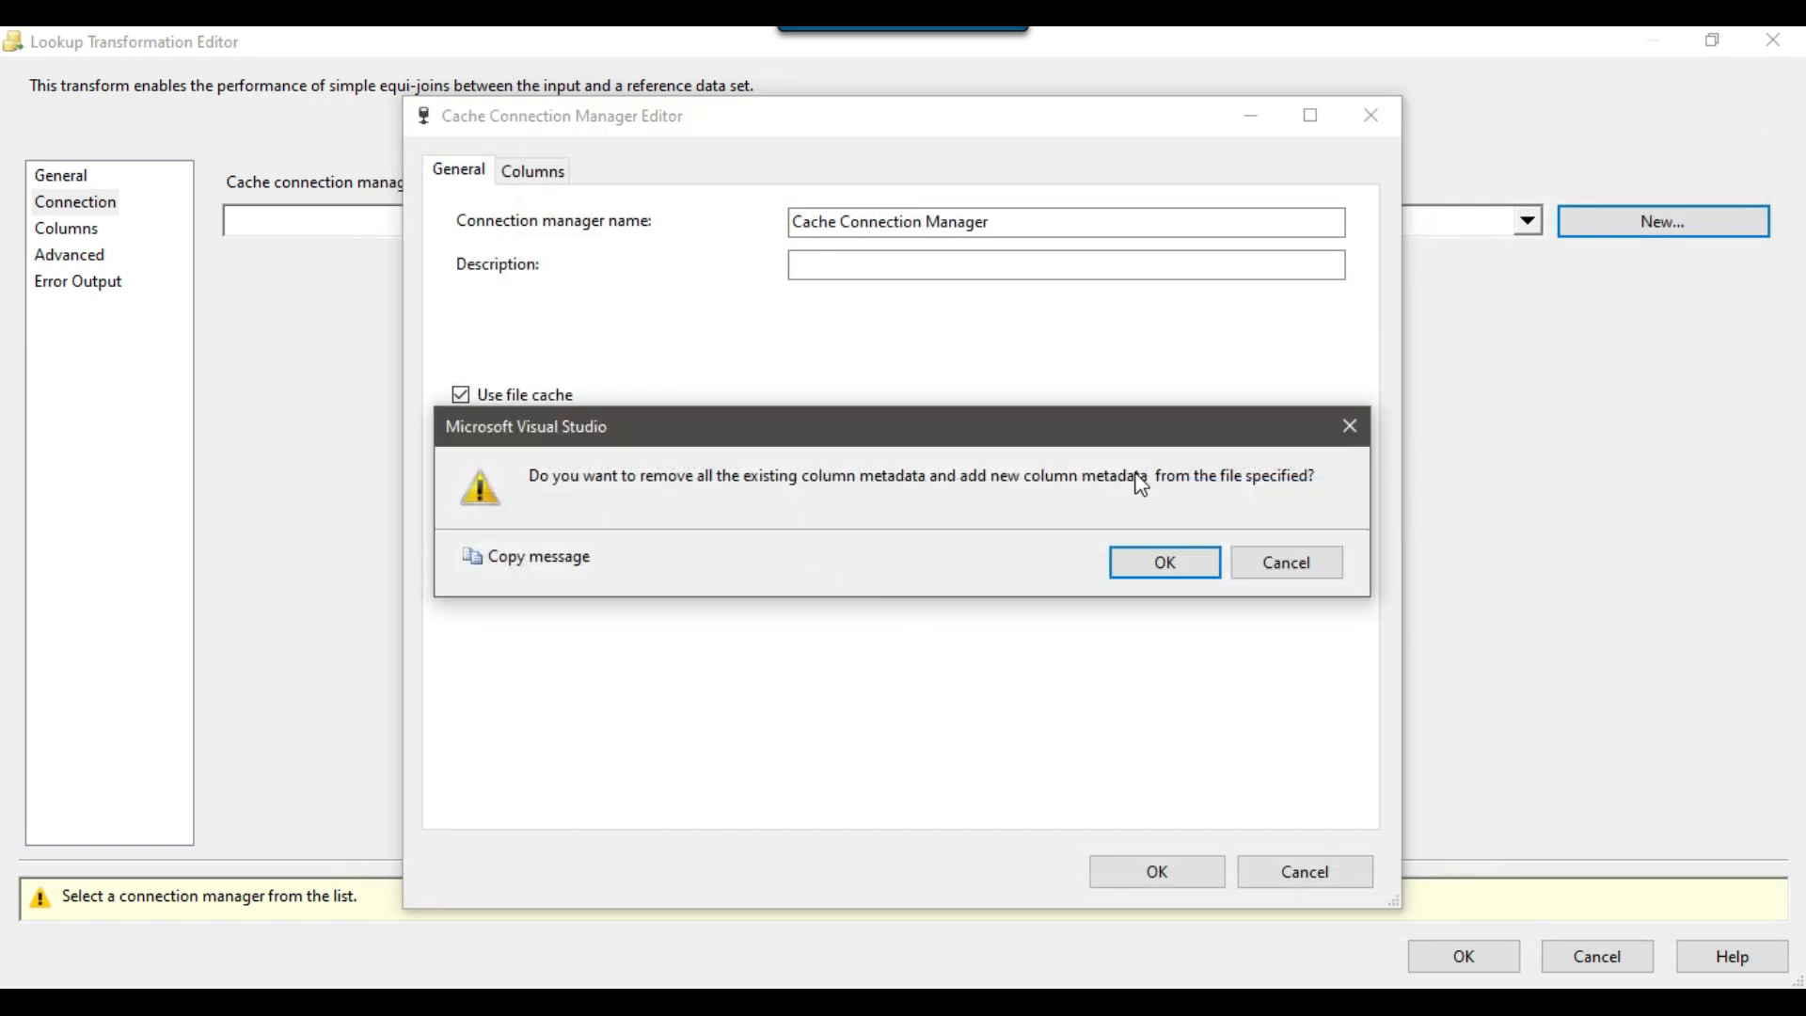
click(1183, 567)
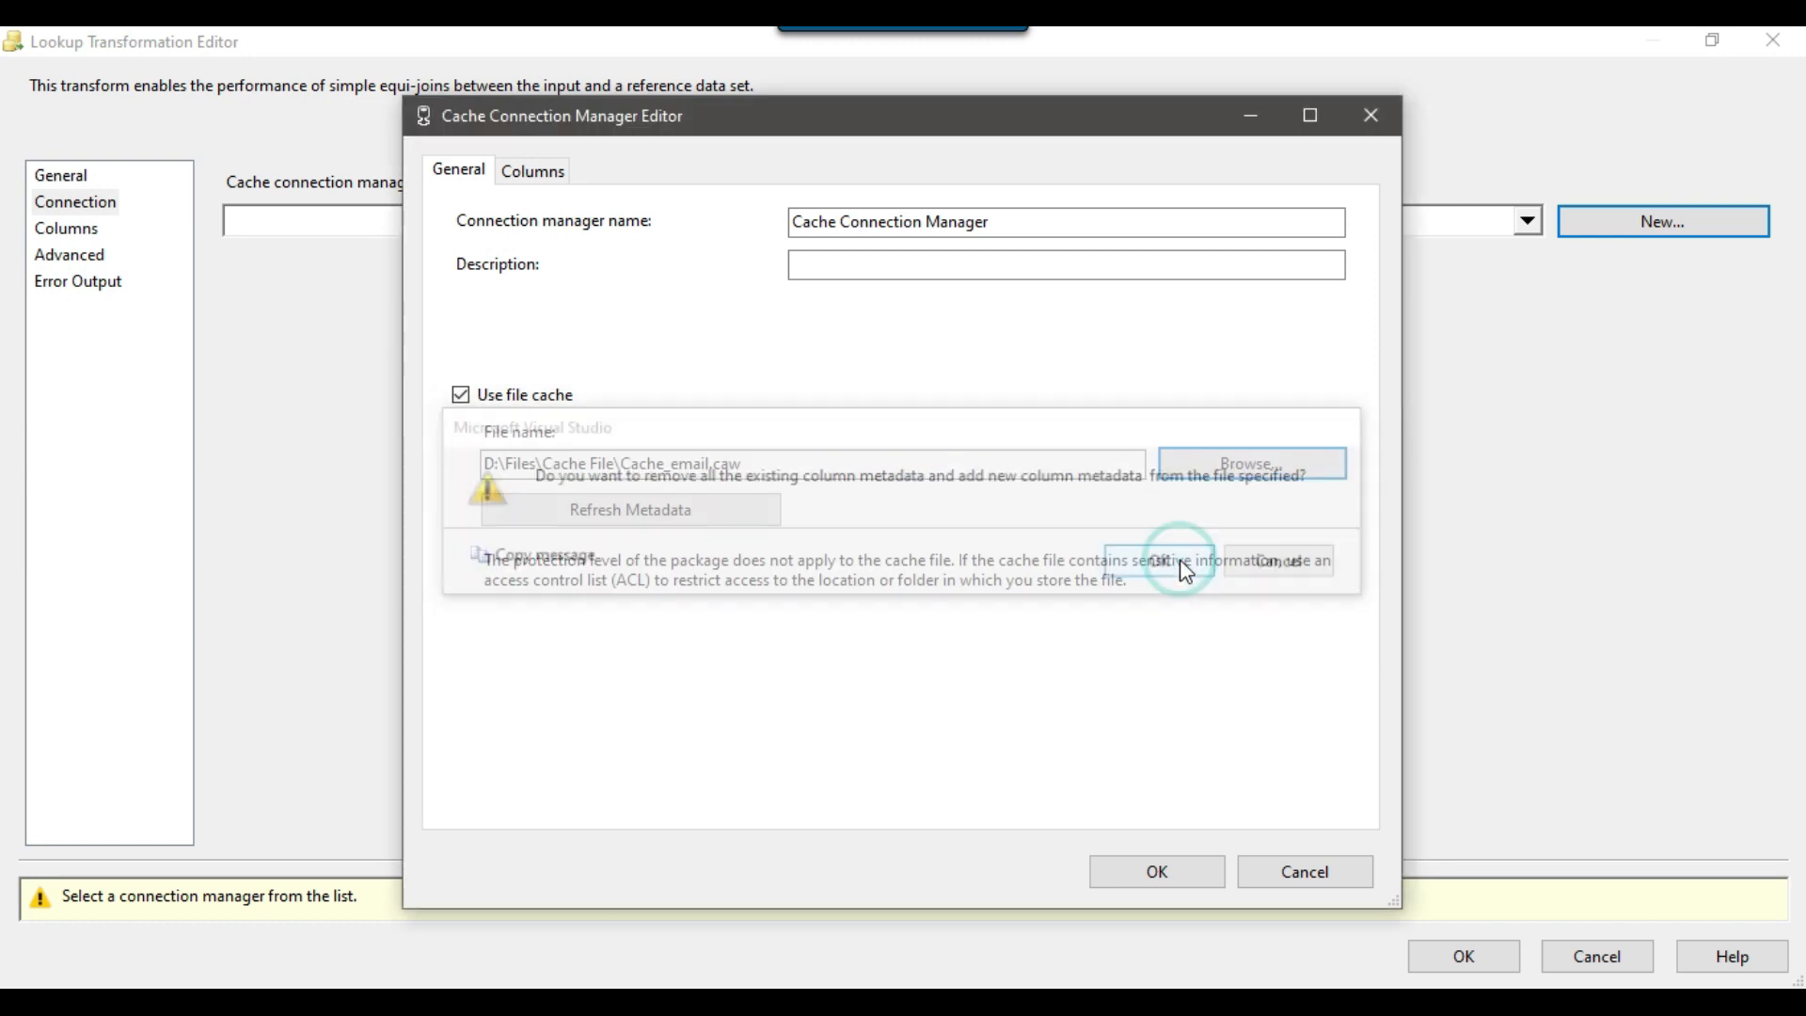
Step: Review the column properties and index positions in the cache connection manager, then accept it
click(536, 176)
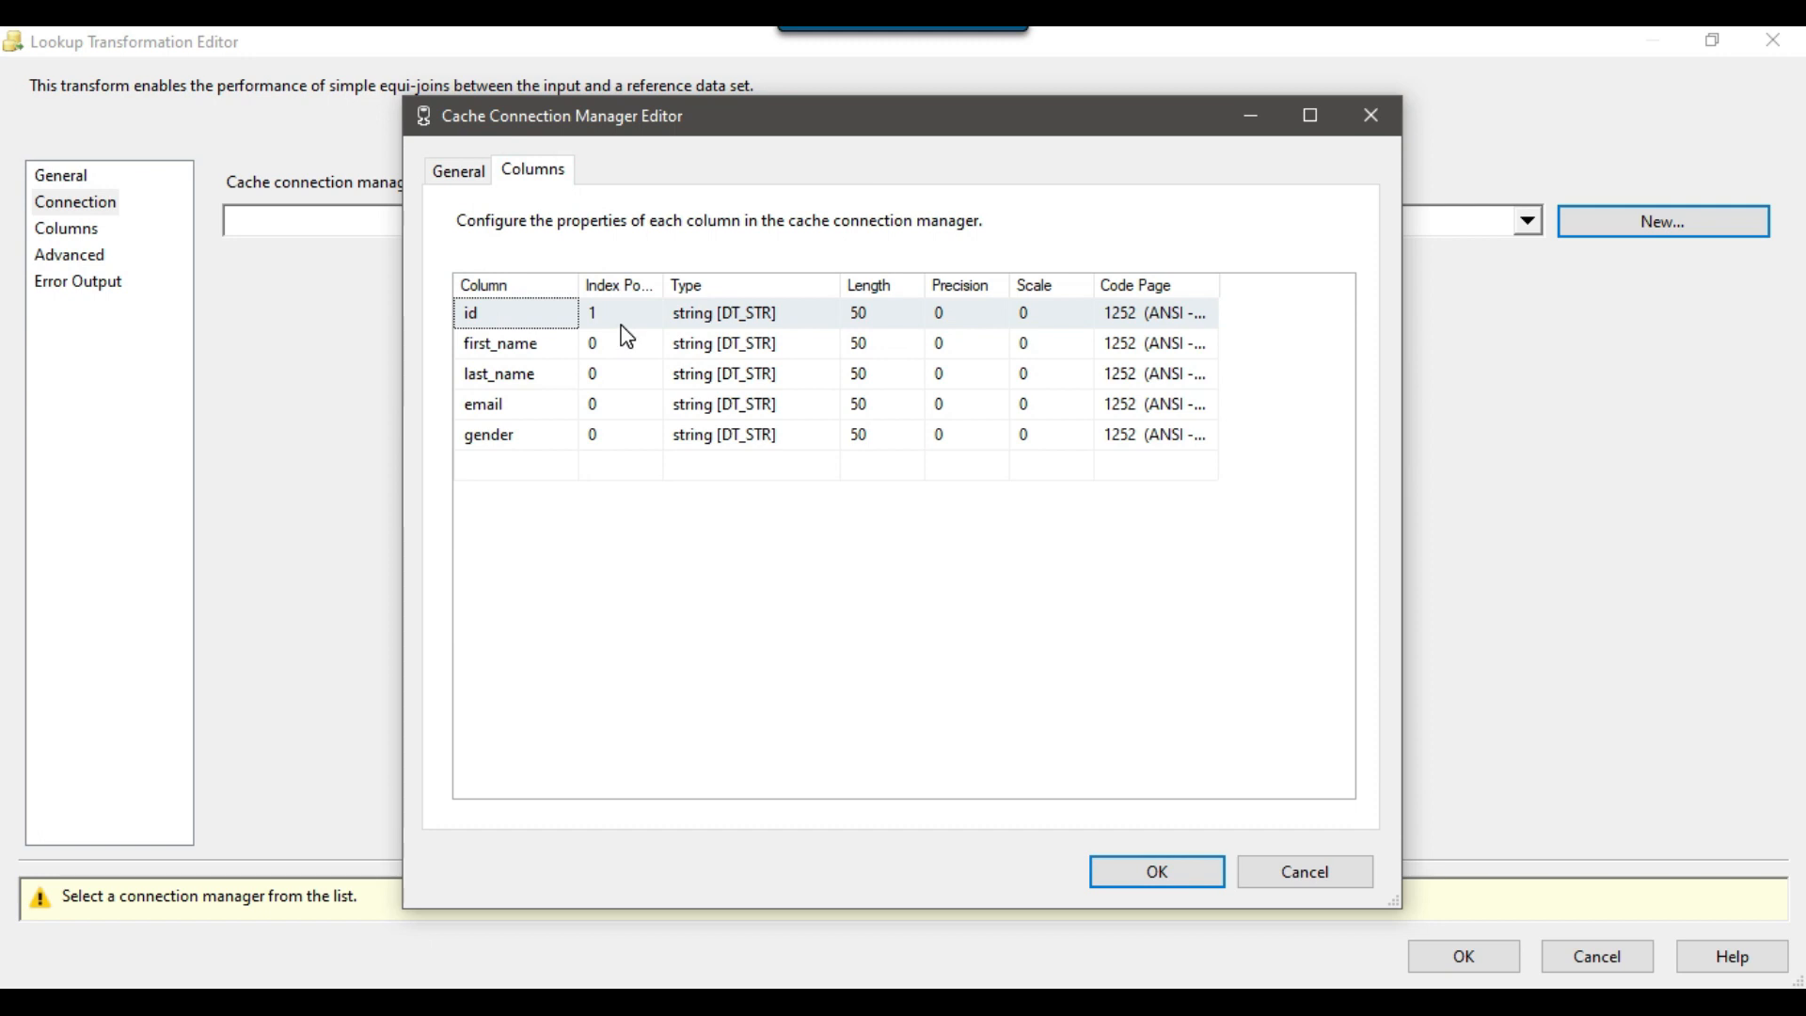
drag(658, 290, 686, 290)
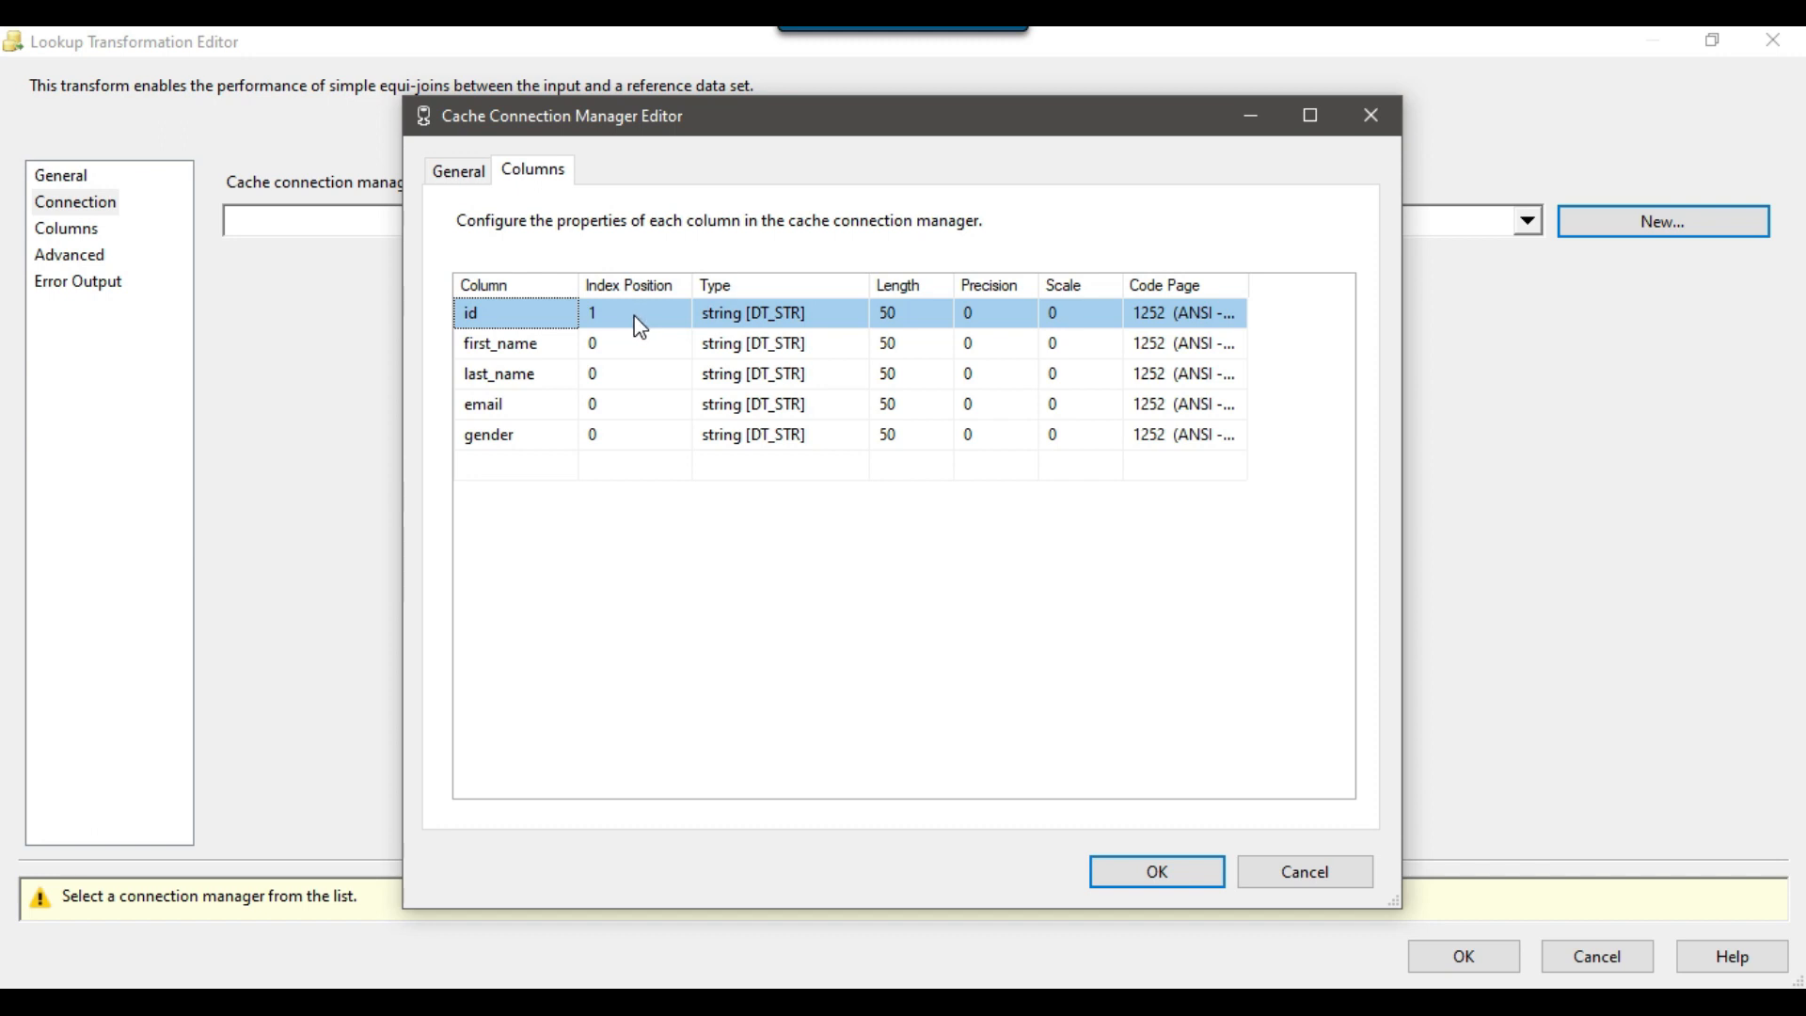
click(1170, 866)
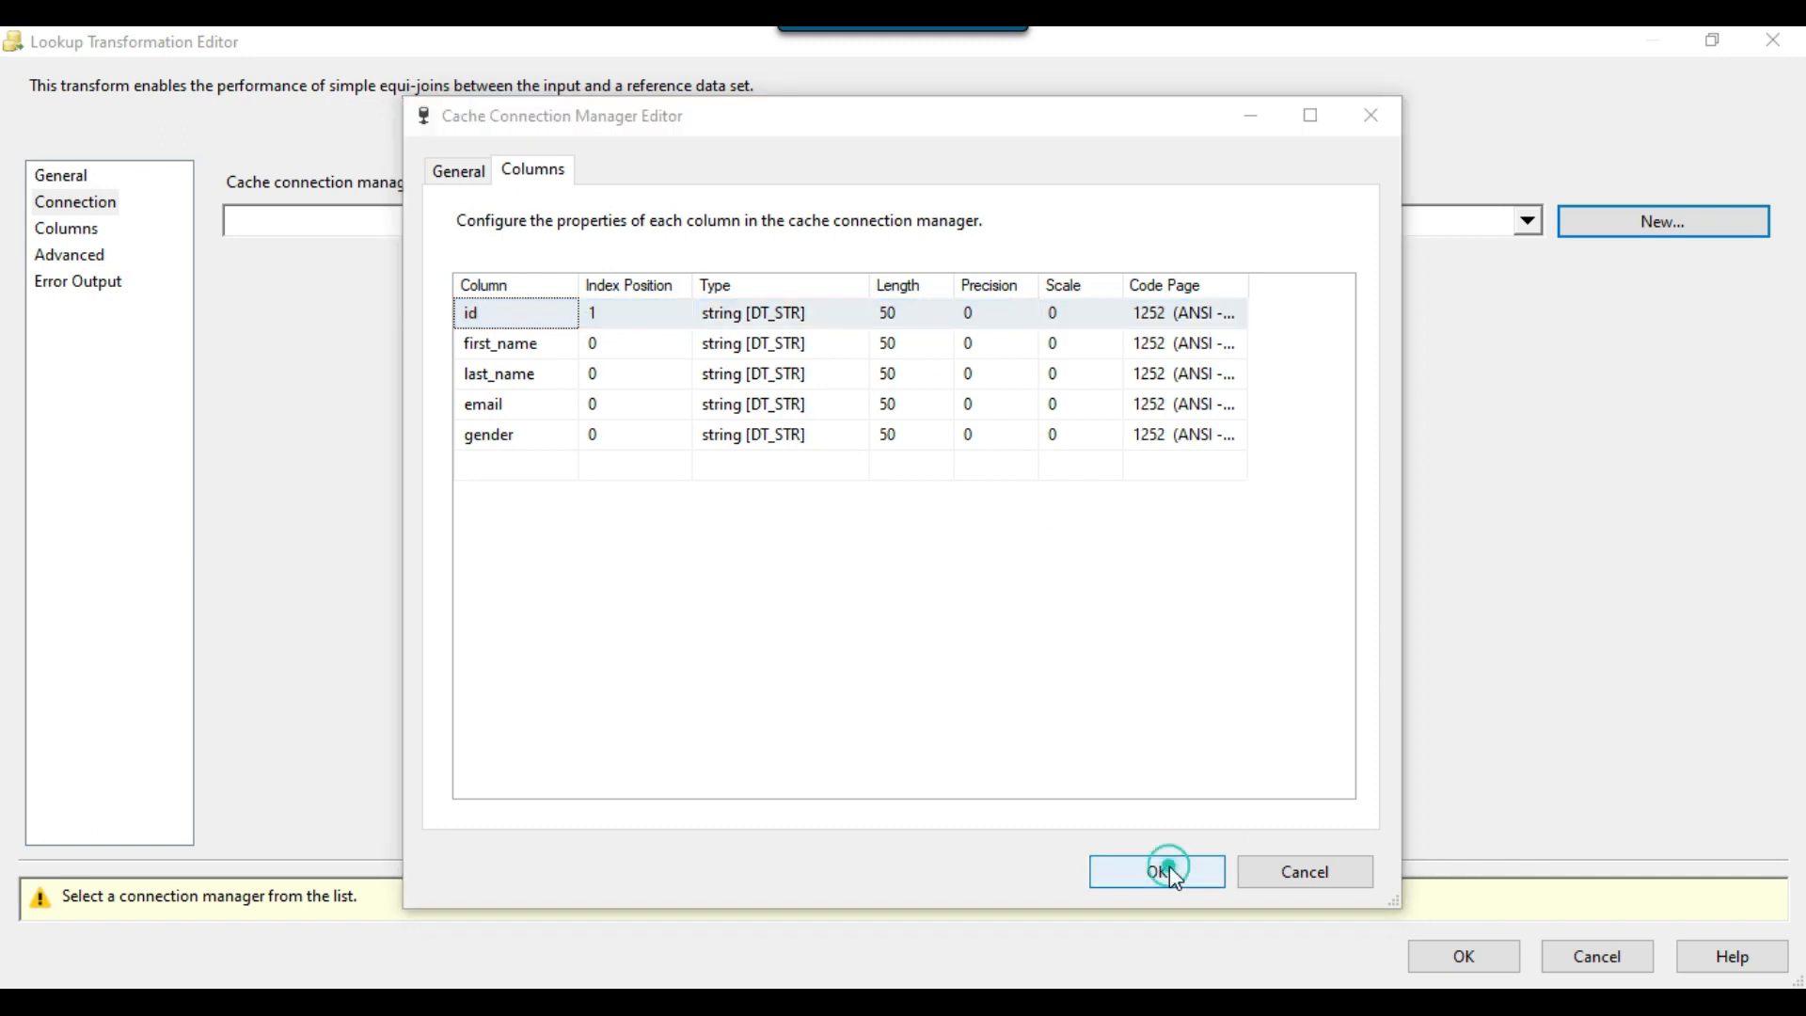
Step: Map the input id column to the lookup id column and select the lookup email column as a new output column
click(75, 234)
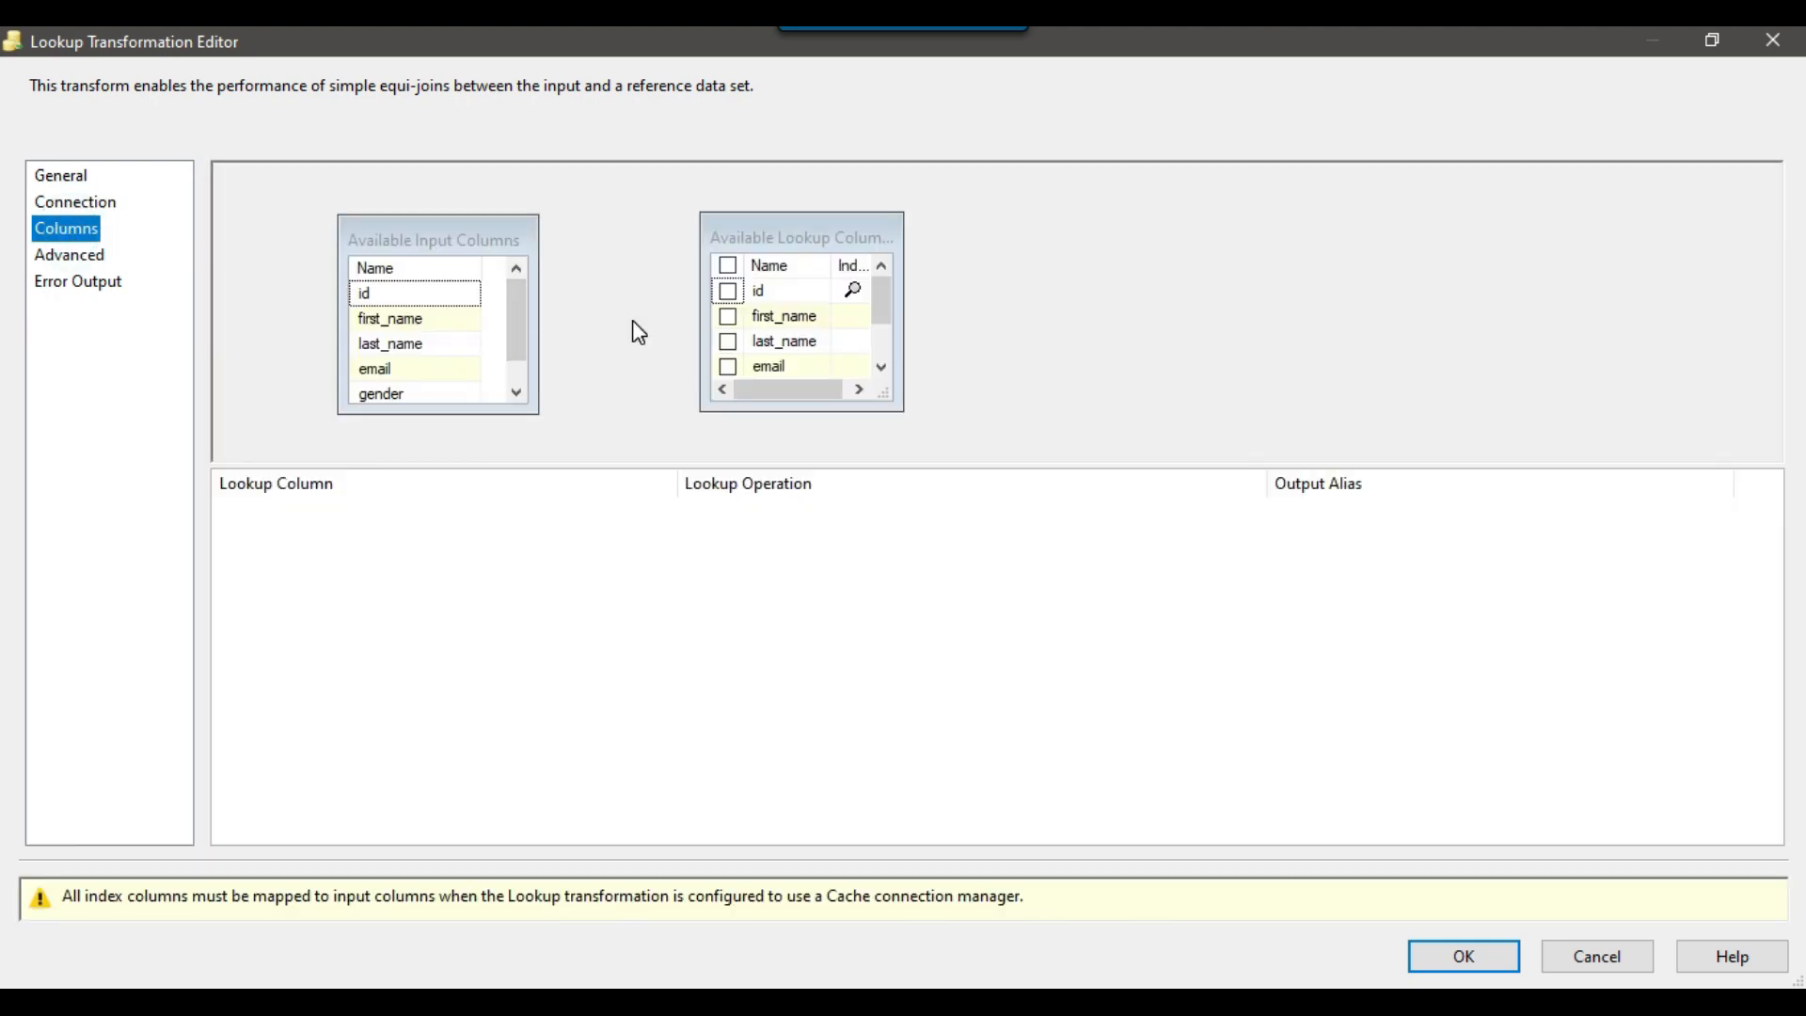
drag(428, 294, 787, 293)
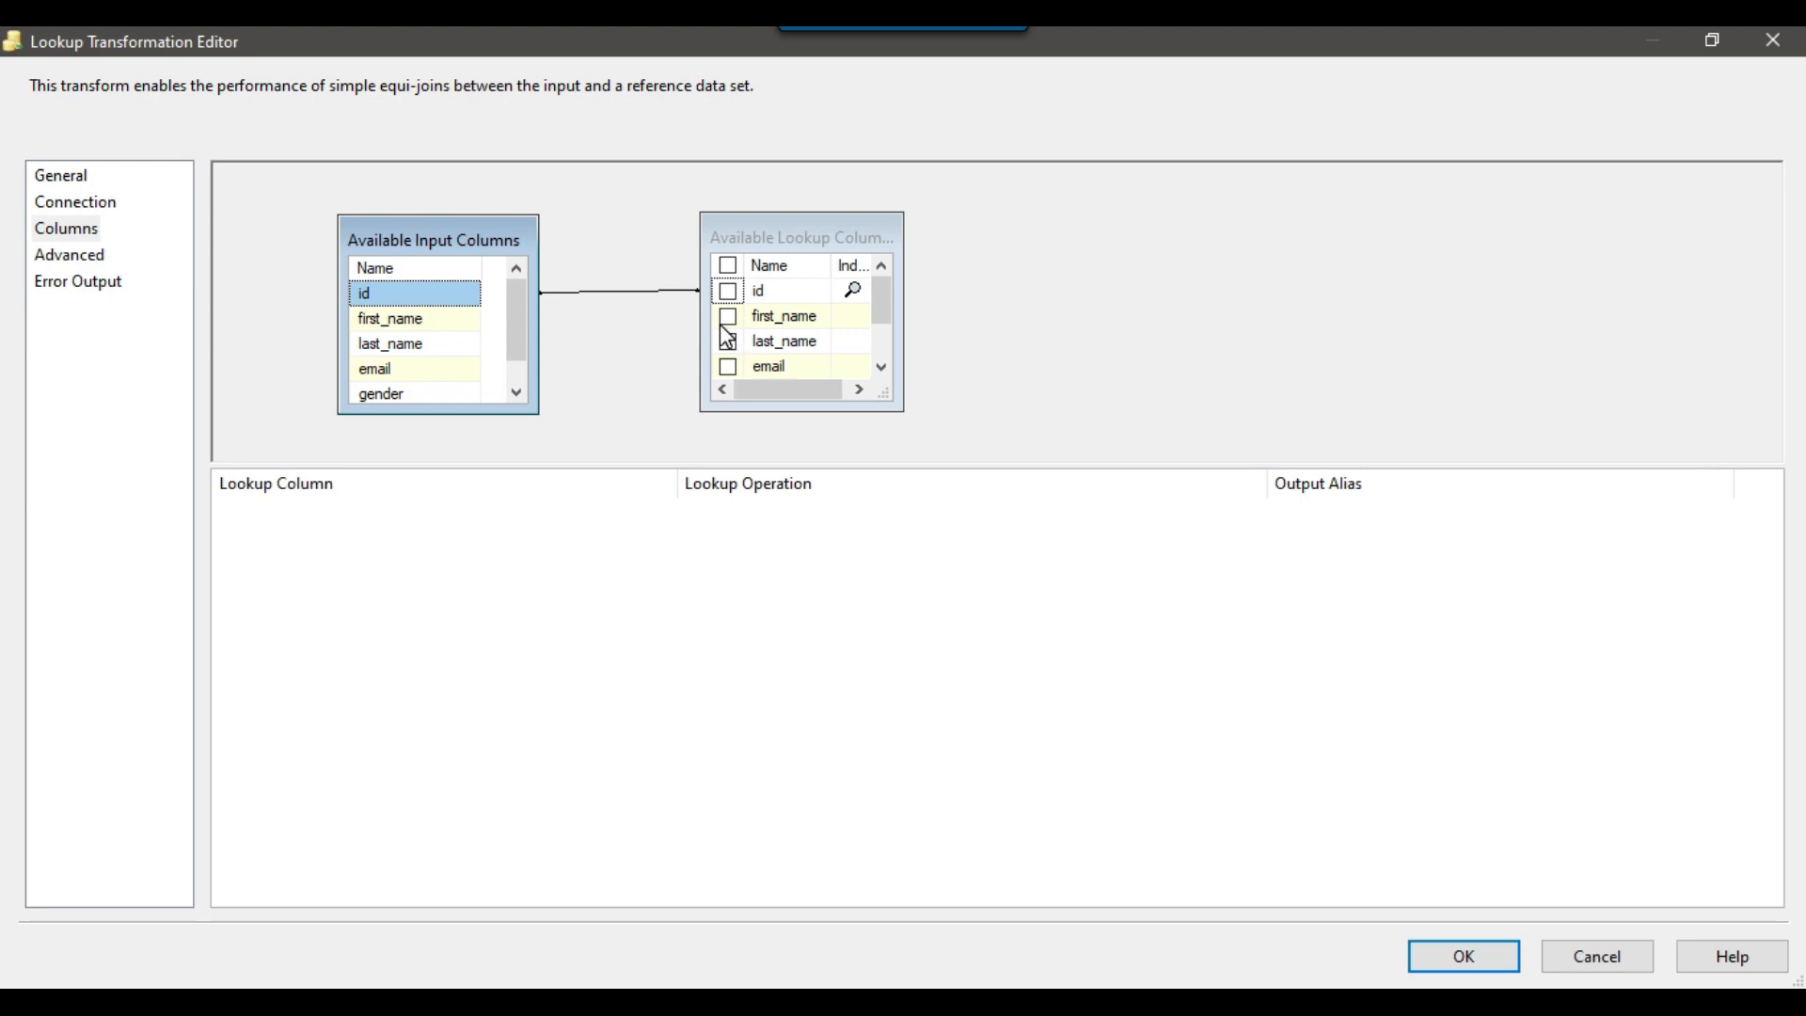
scroll(747, 346, down, 1)
scroll(750, 346, up, 1)
click(729, 317)
click(731, 318)
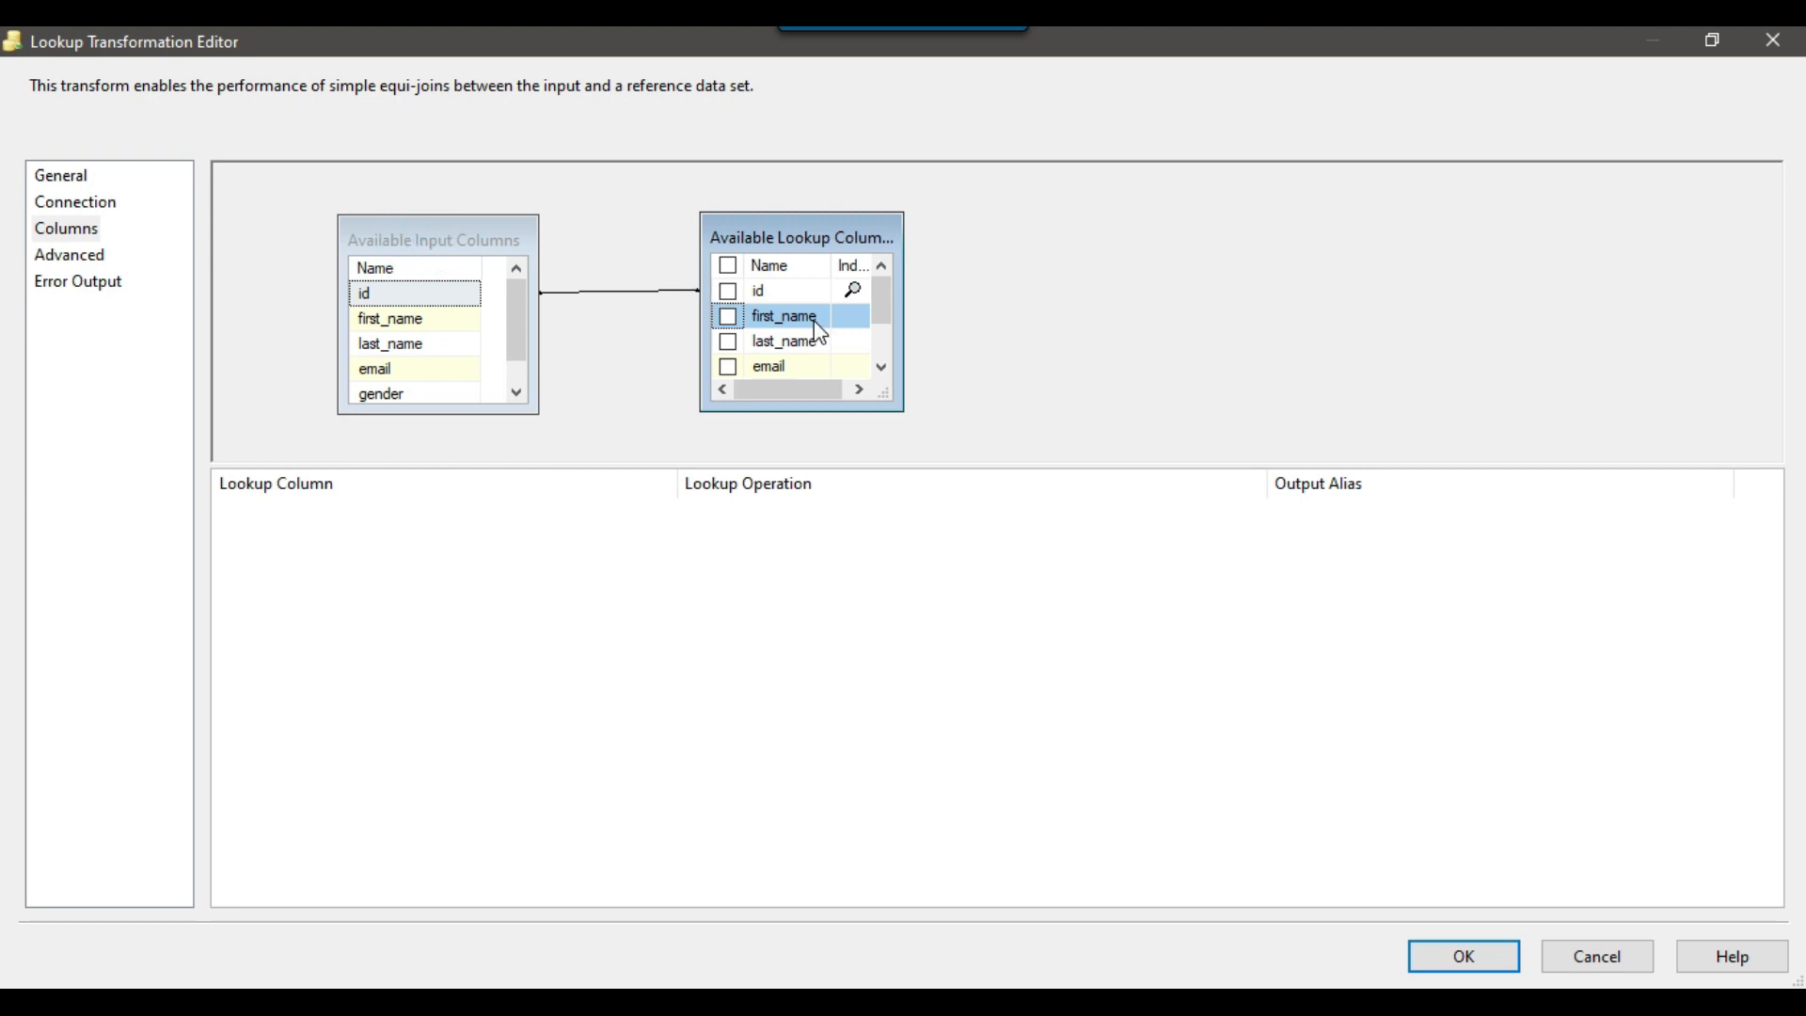
mouse_move(818, 334)
scroll(829, 339, down, 1)
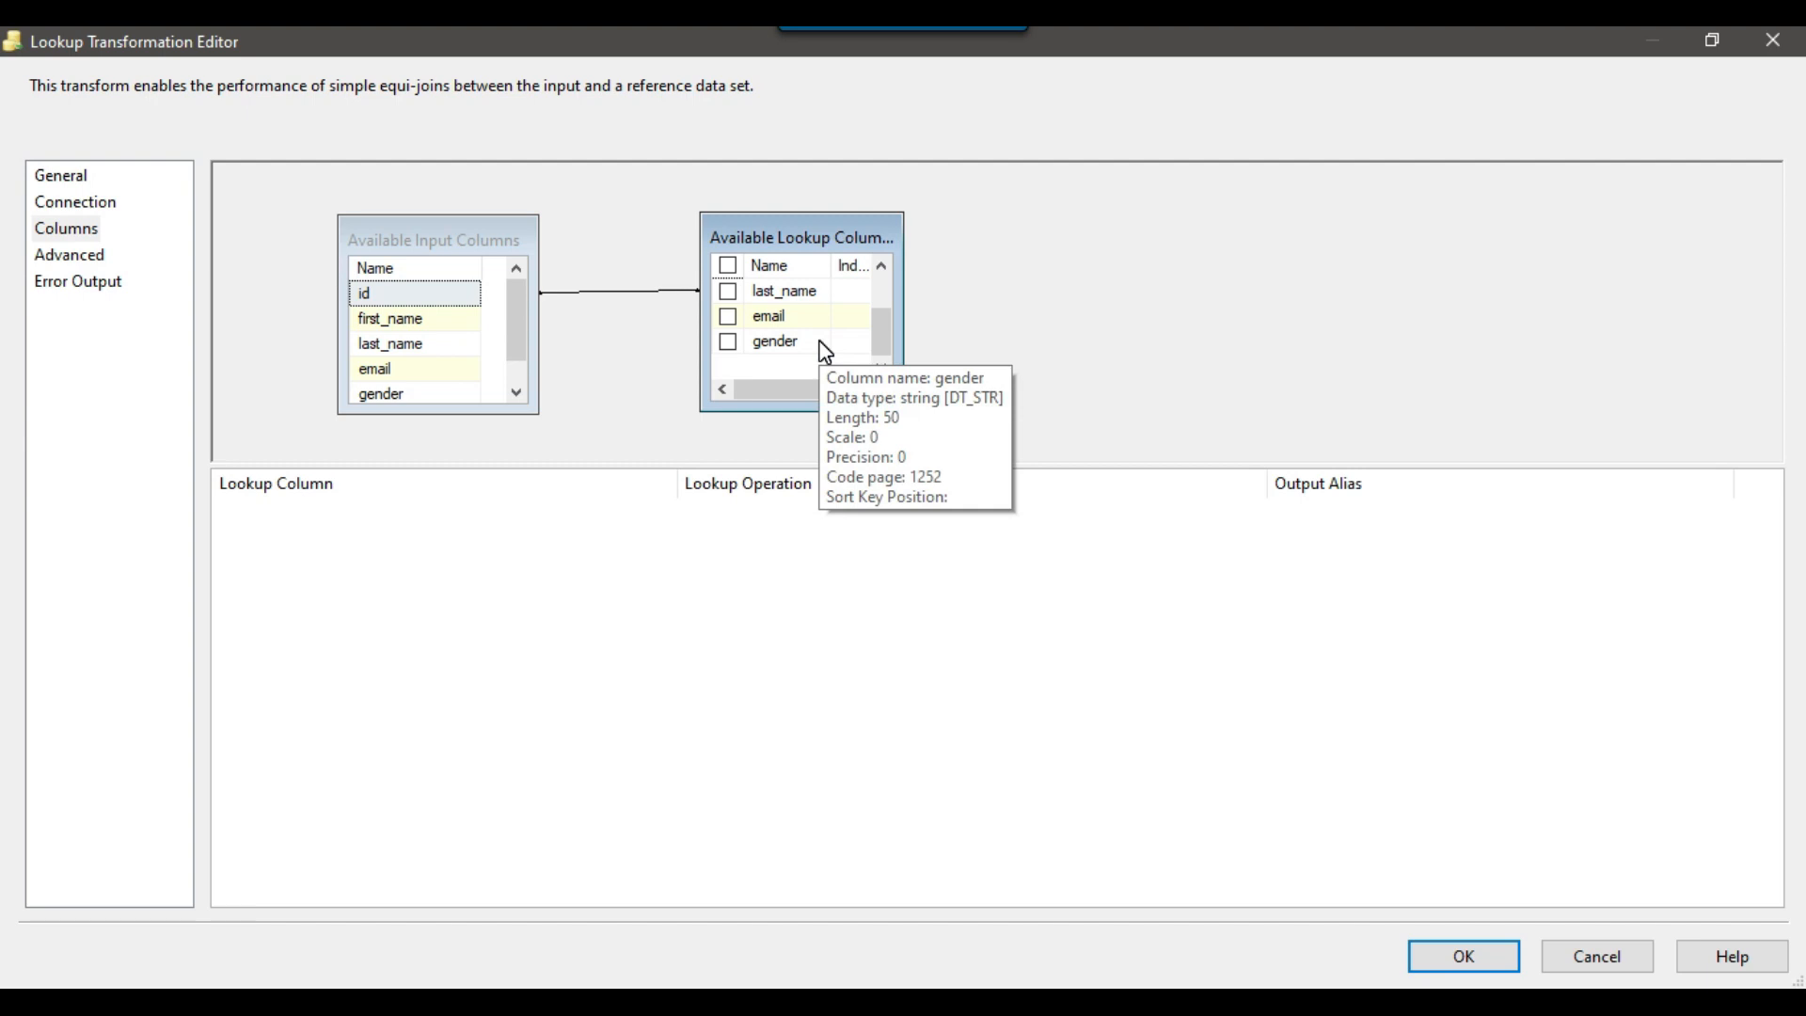
scroll(827, 353, up, 1)
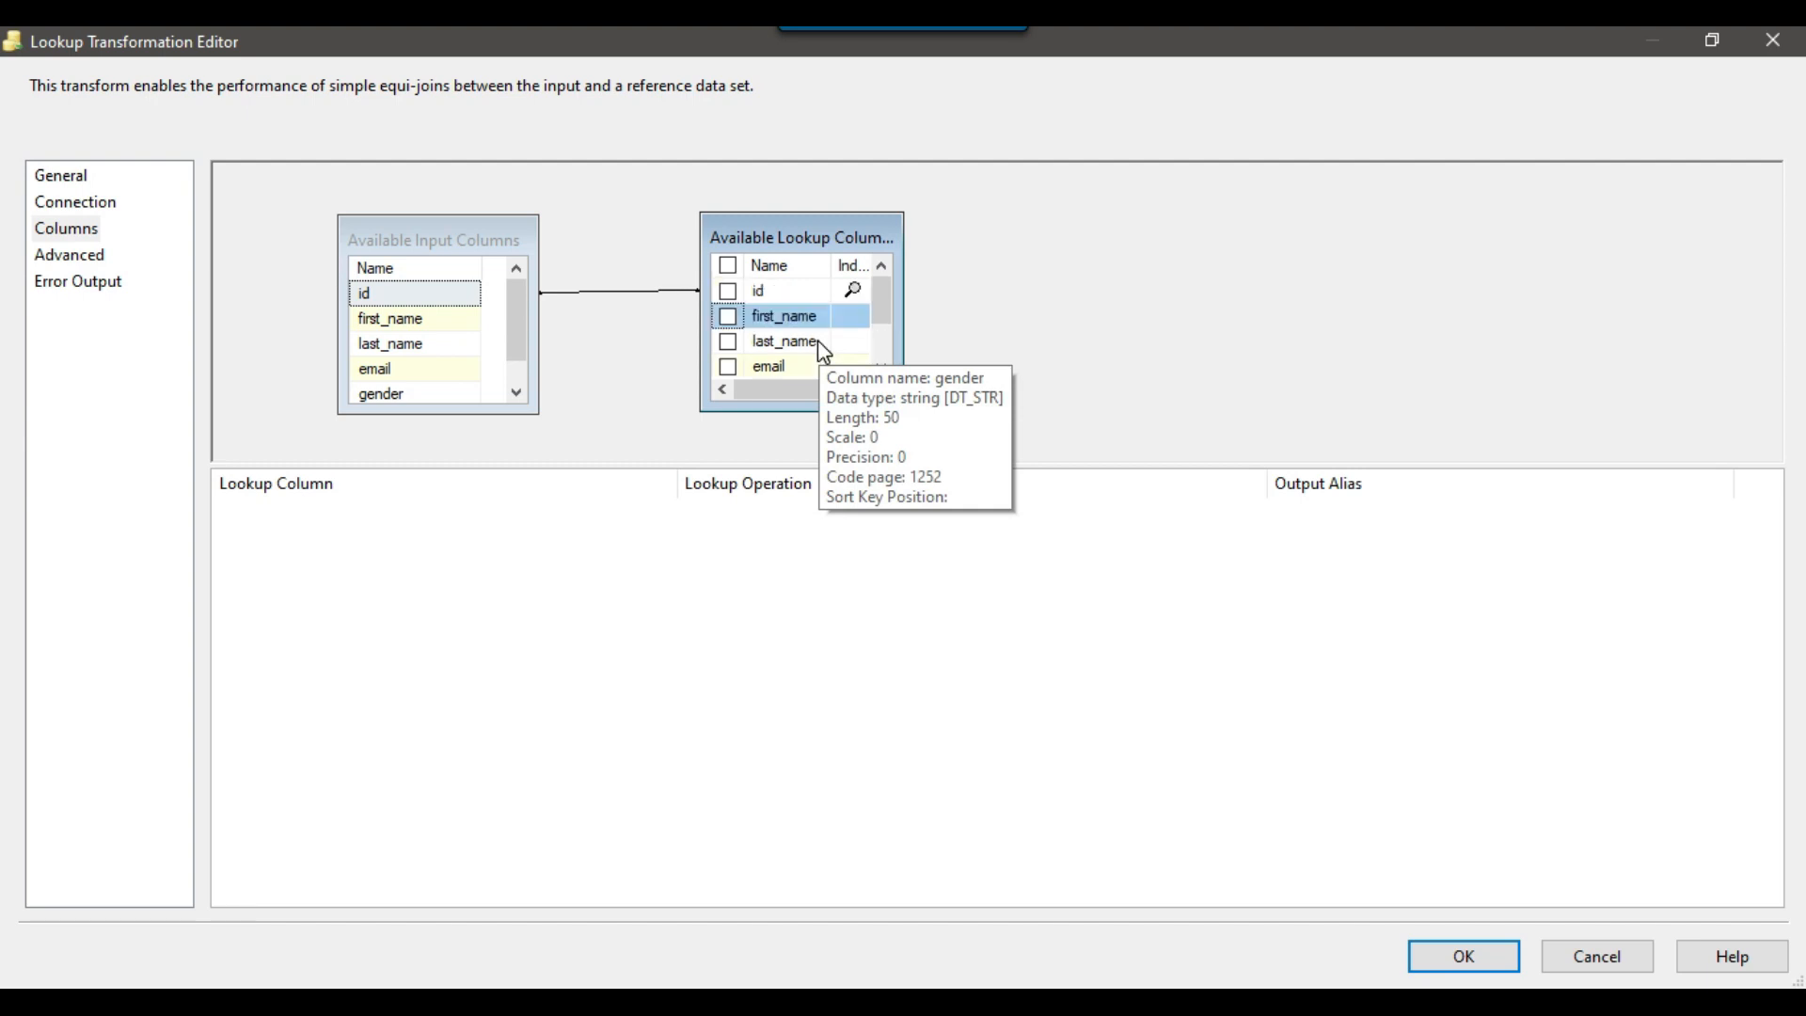
scroll(771, 338, down, 1)
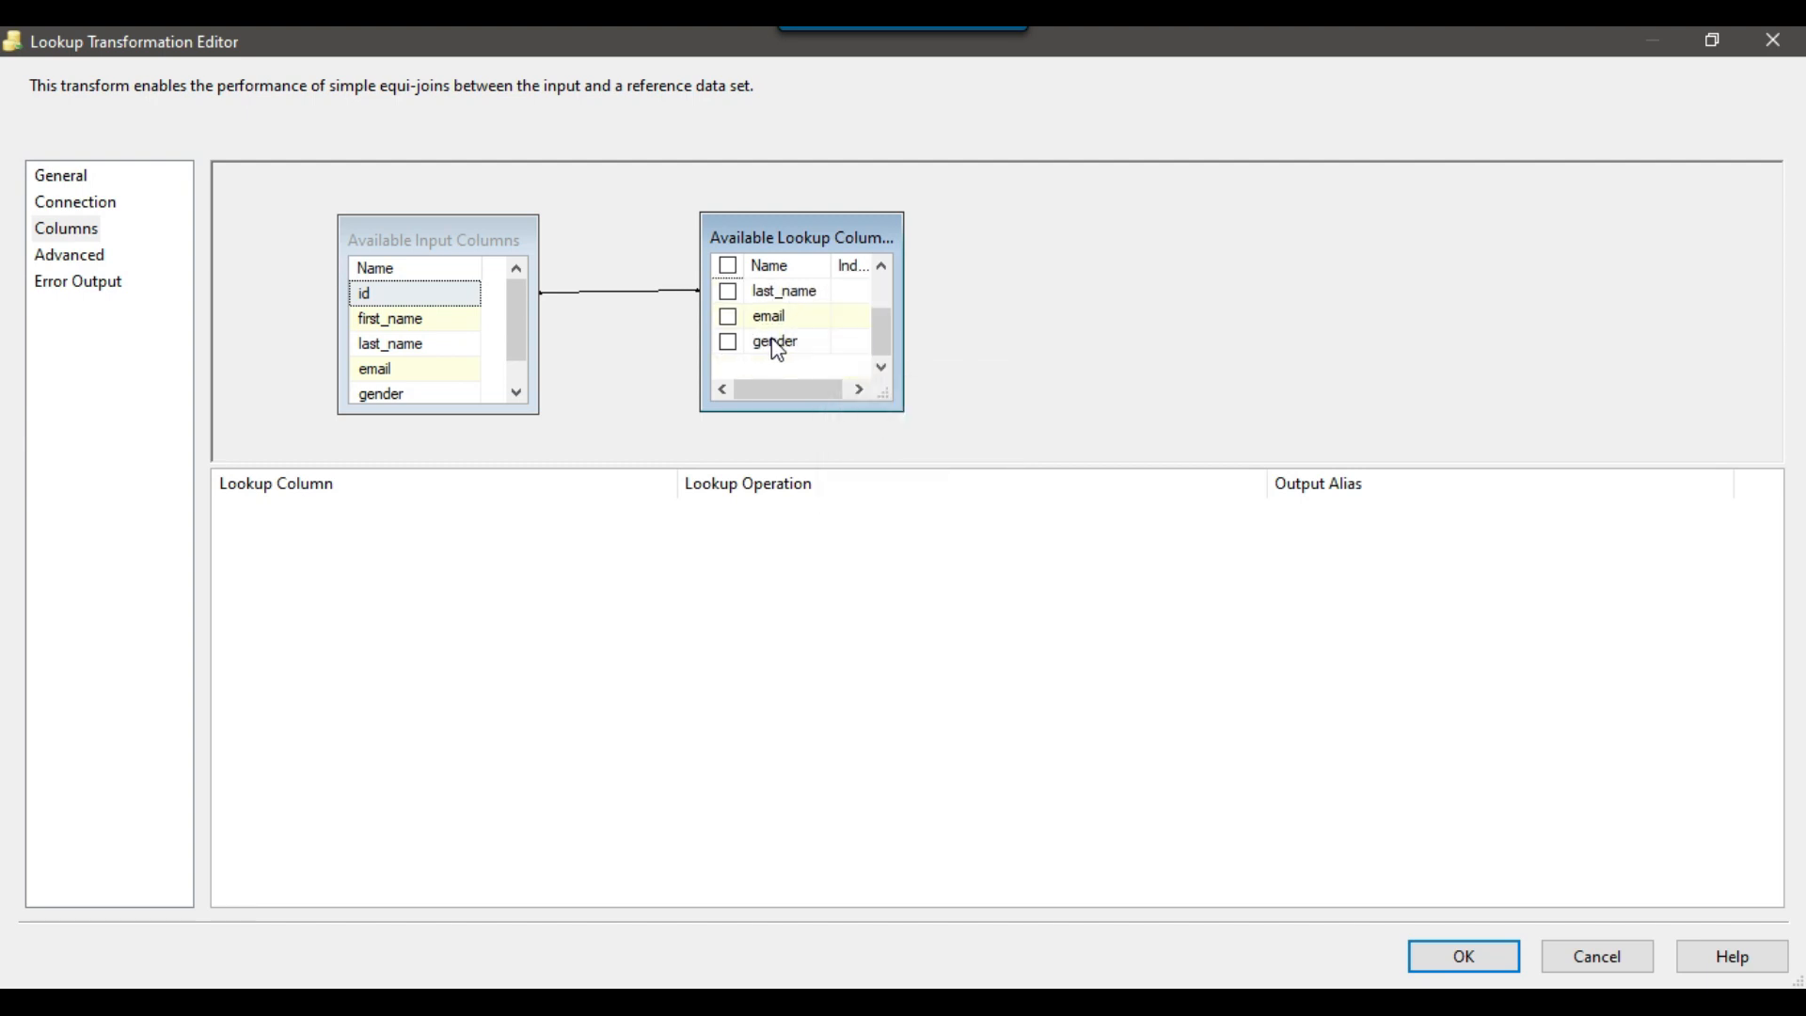
click(730, 317)
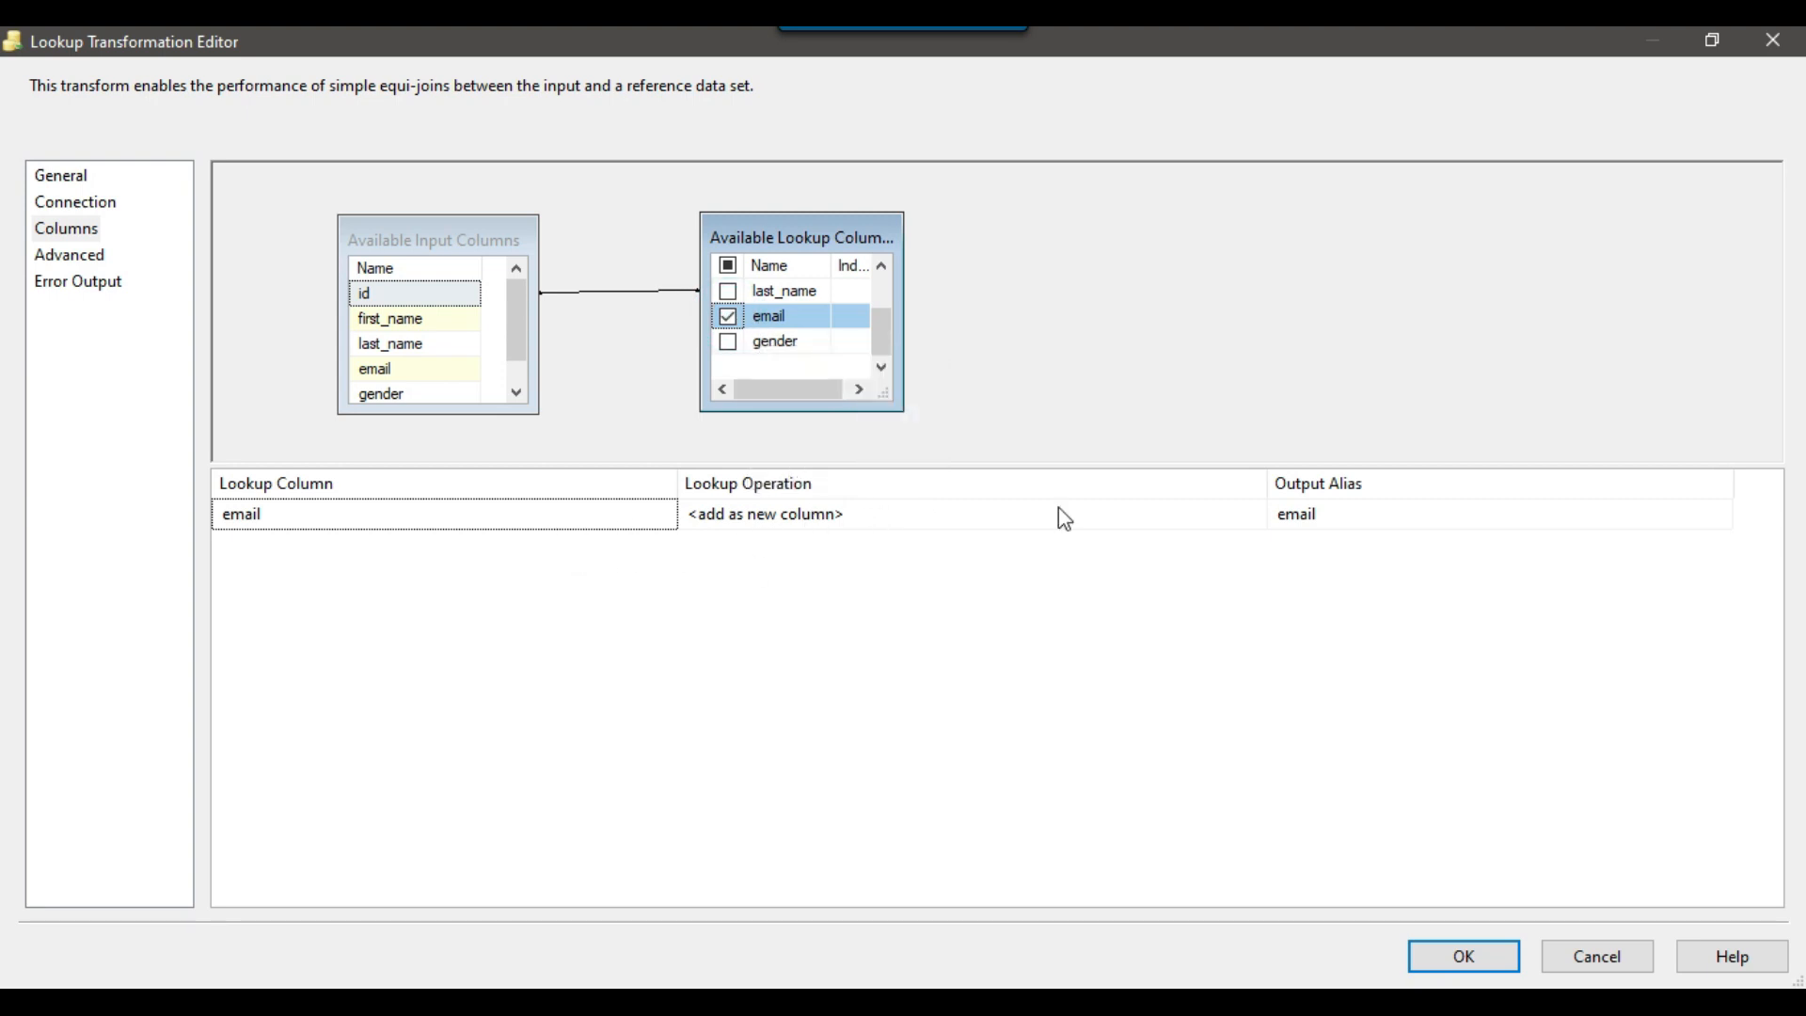
Step: Set the output alias of the email lookup column to email_lookup and accept the Lookup settings
click(1383, 516)
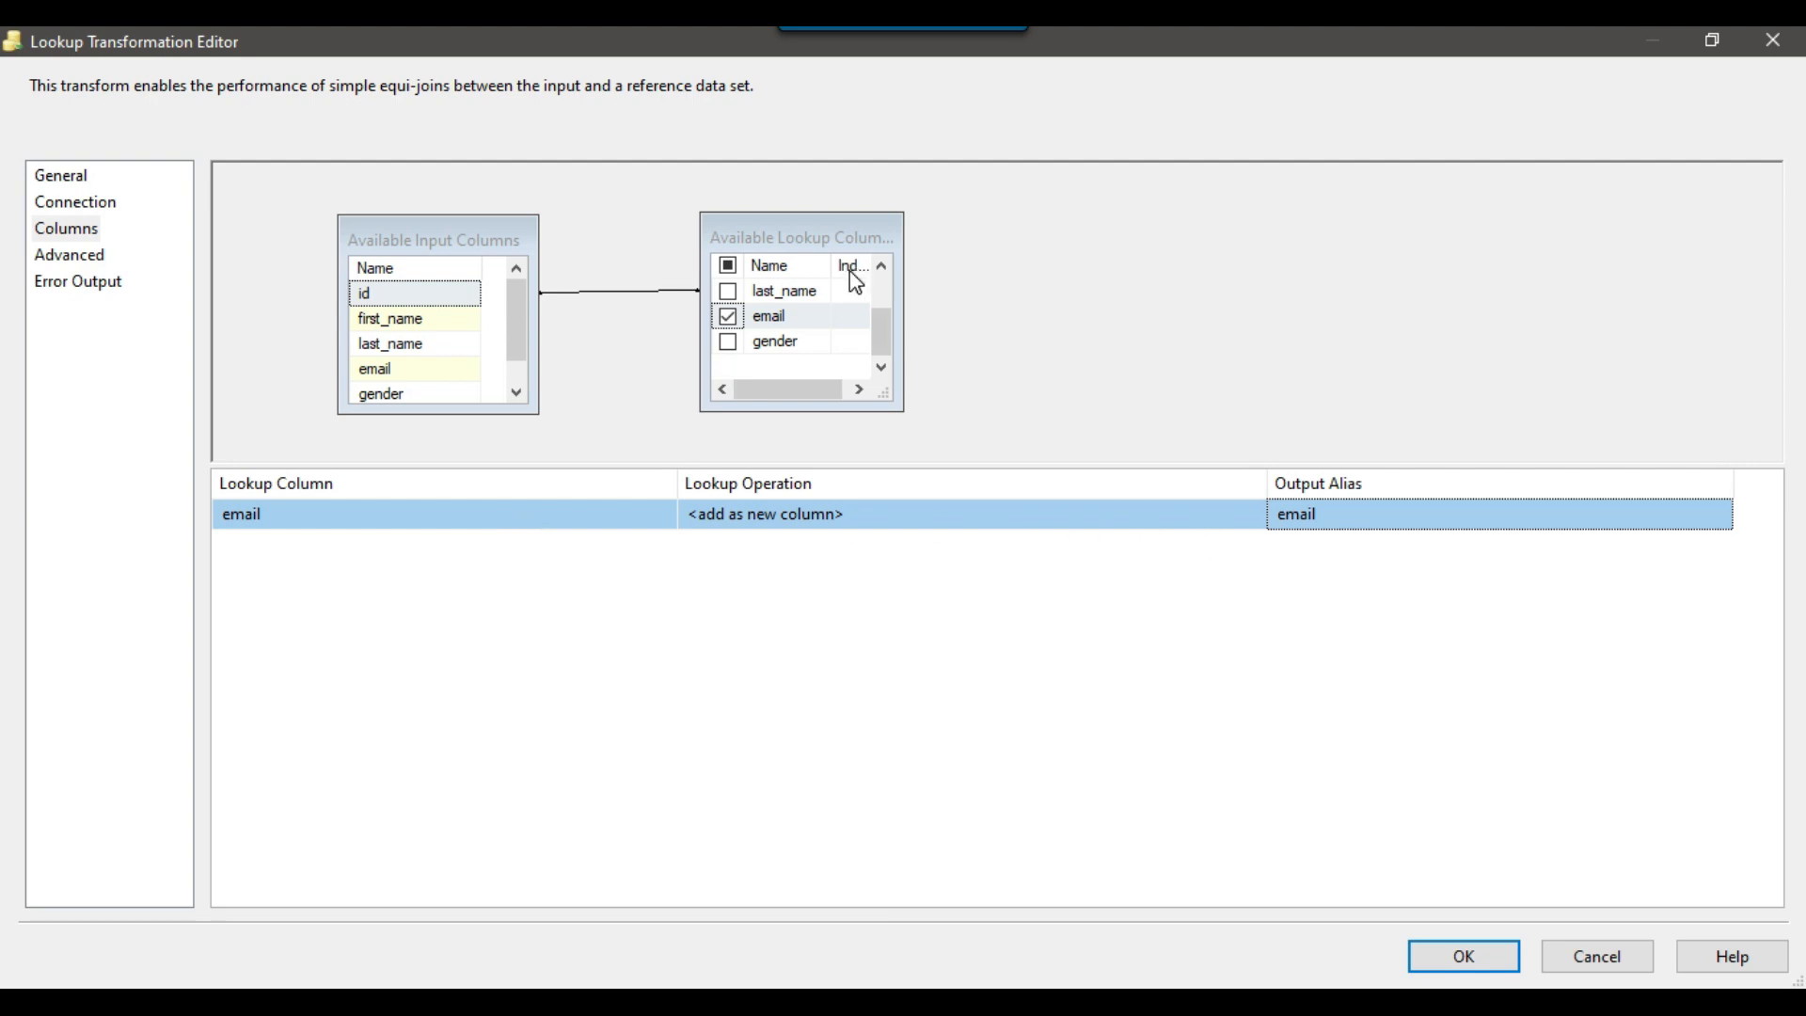
click(1418, 514)
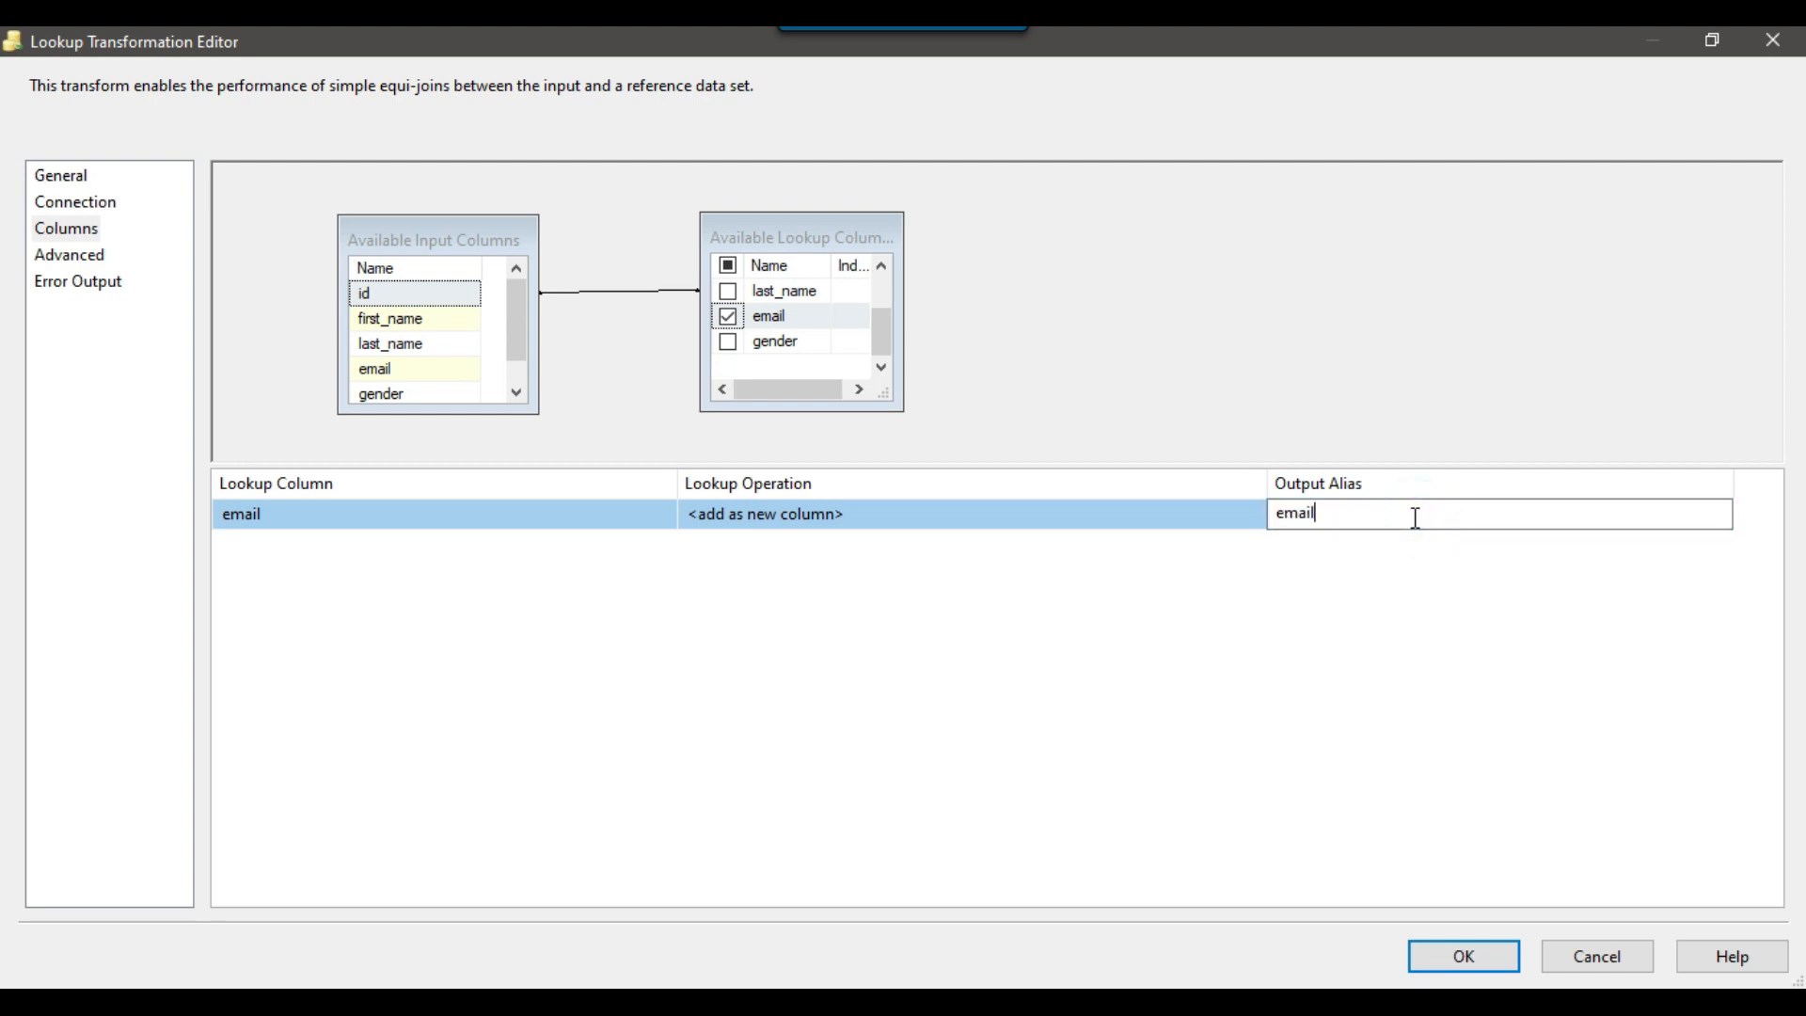
text(_)
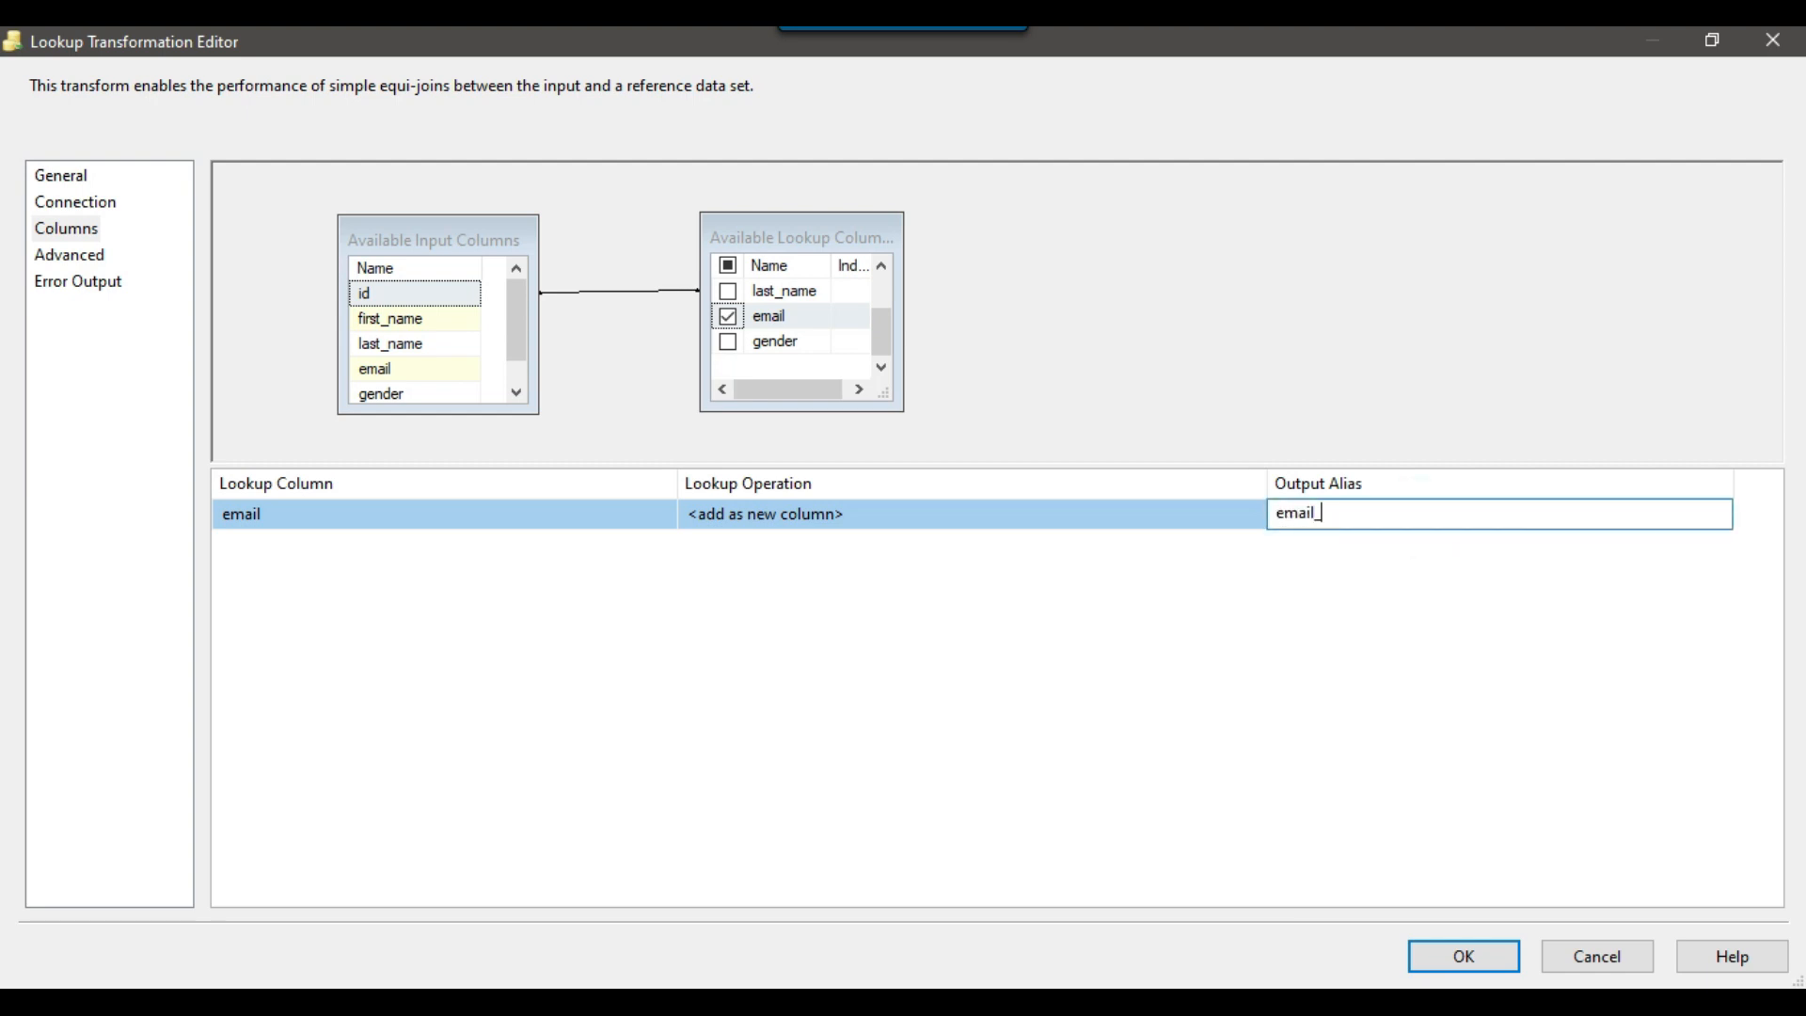
text(lookup)
click(1455, 956)
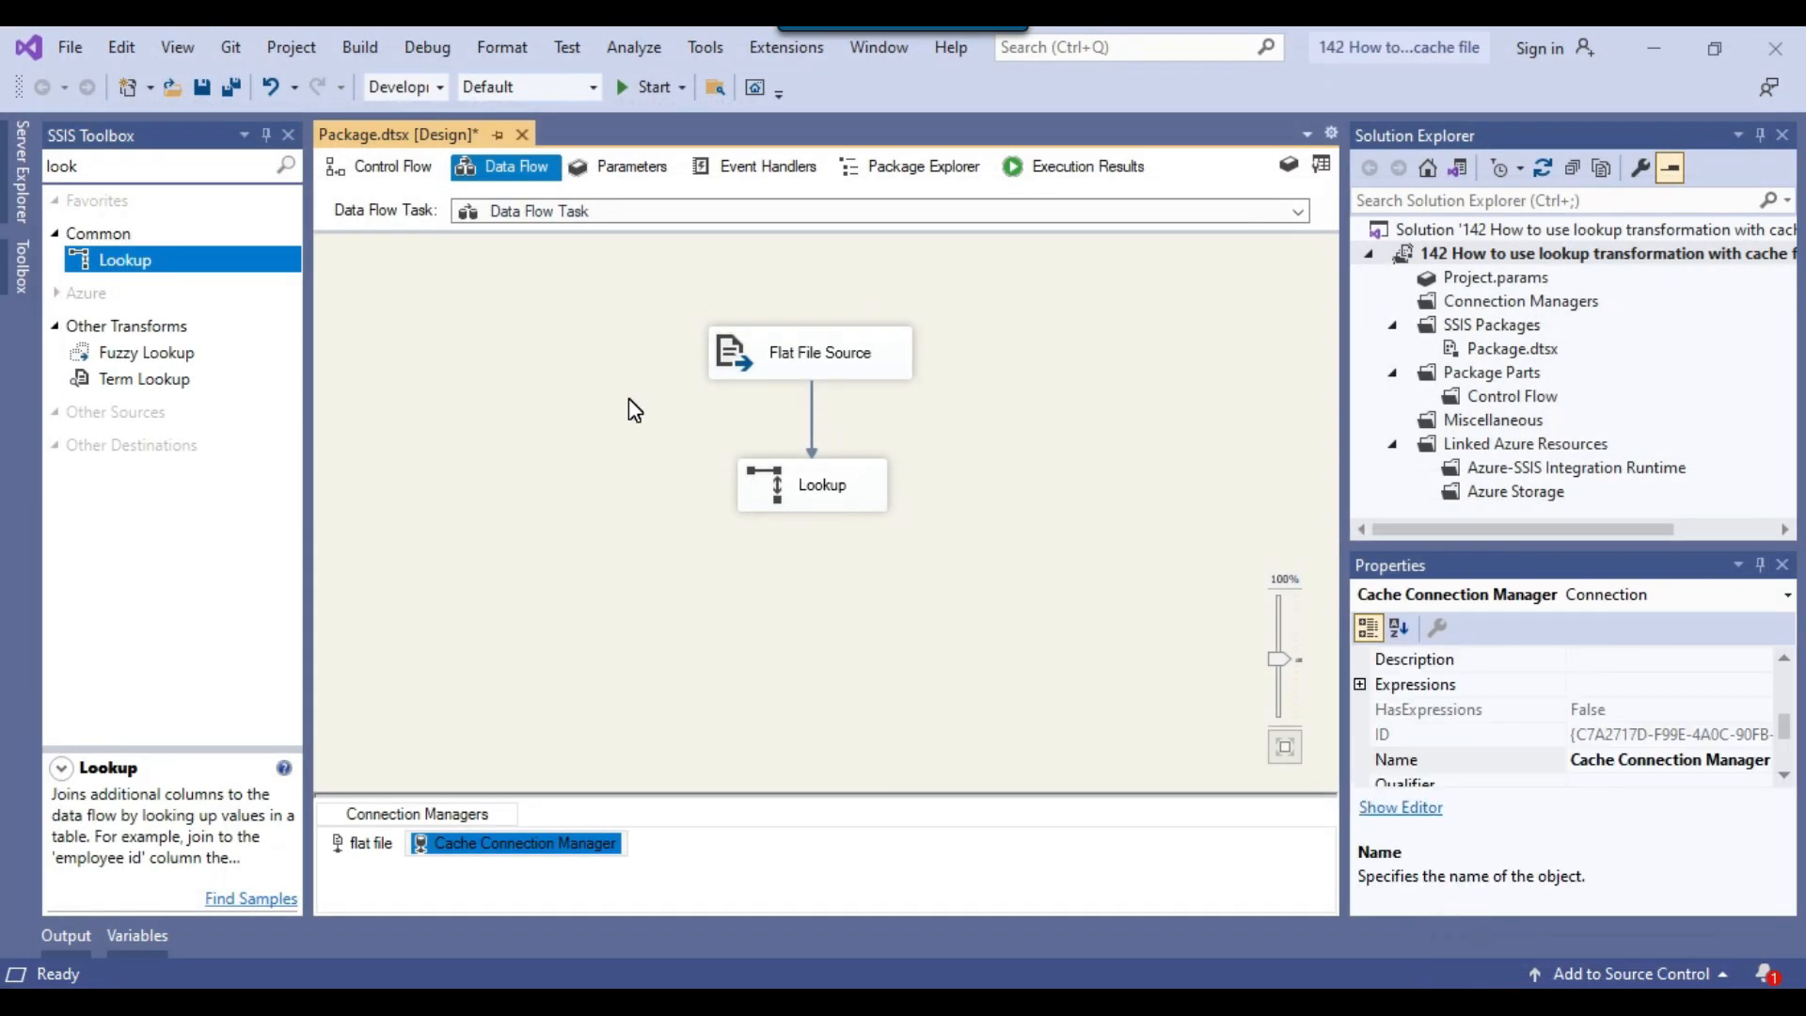
Step: Add two Flat File Destinations side by side below the Lookup transformation
click(127, 171)
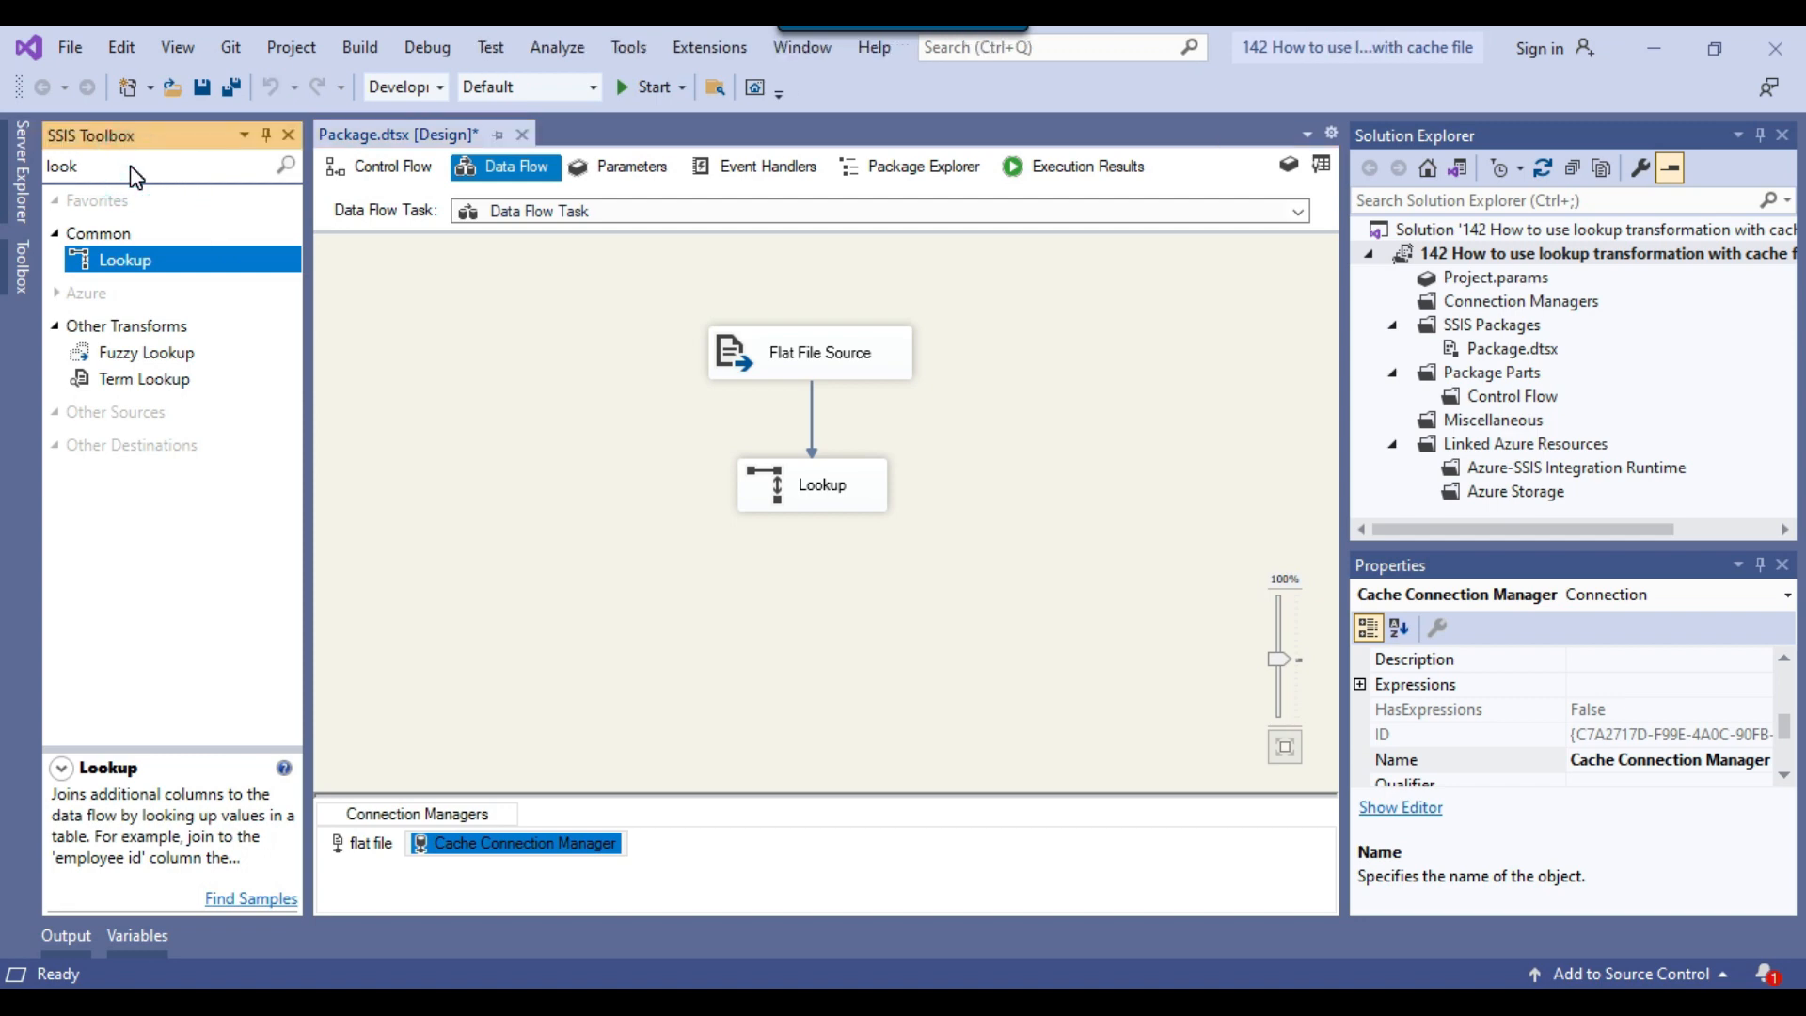
key(BackSpace)
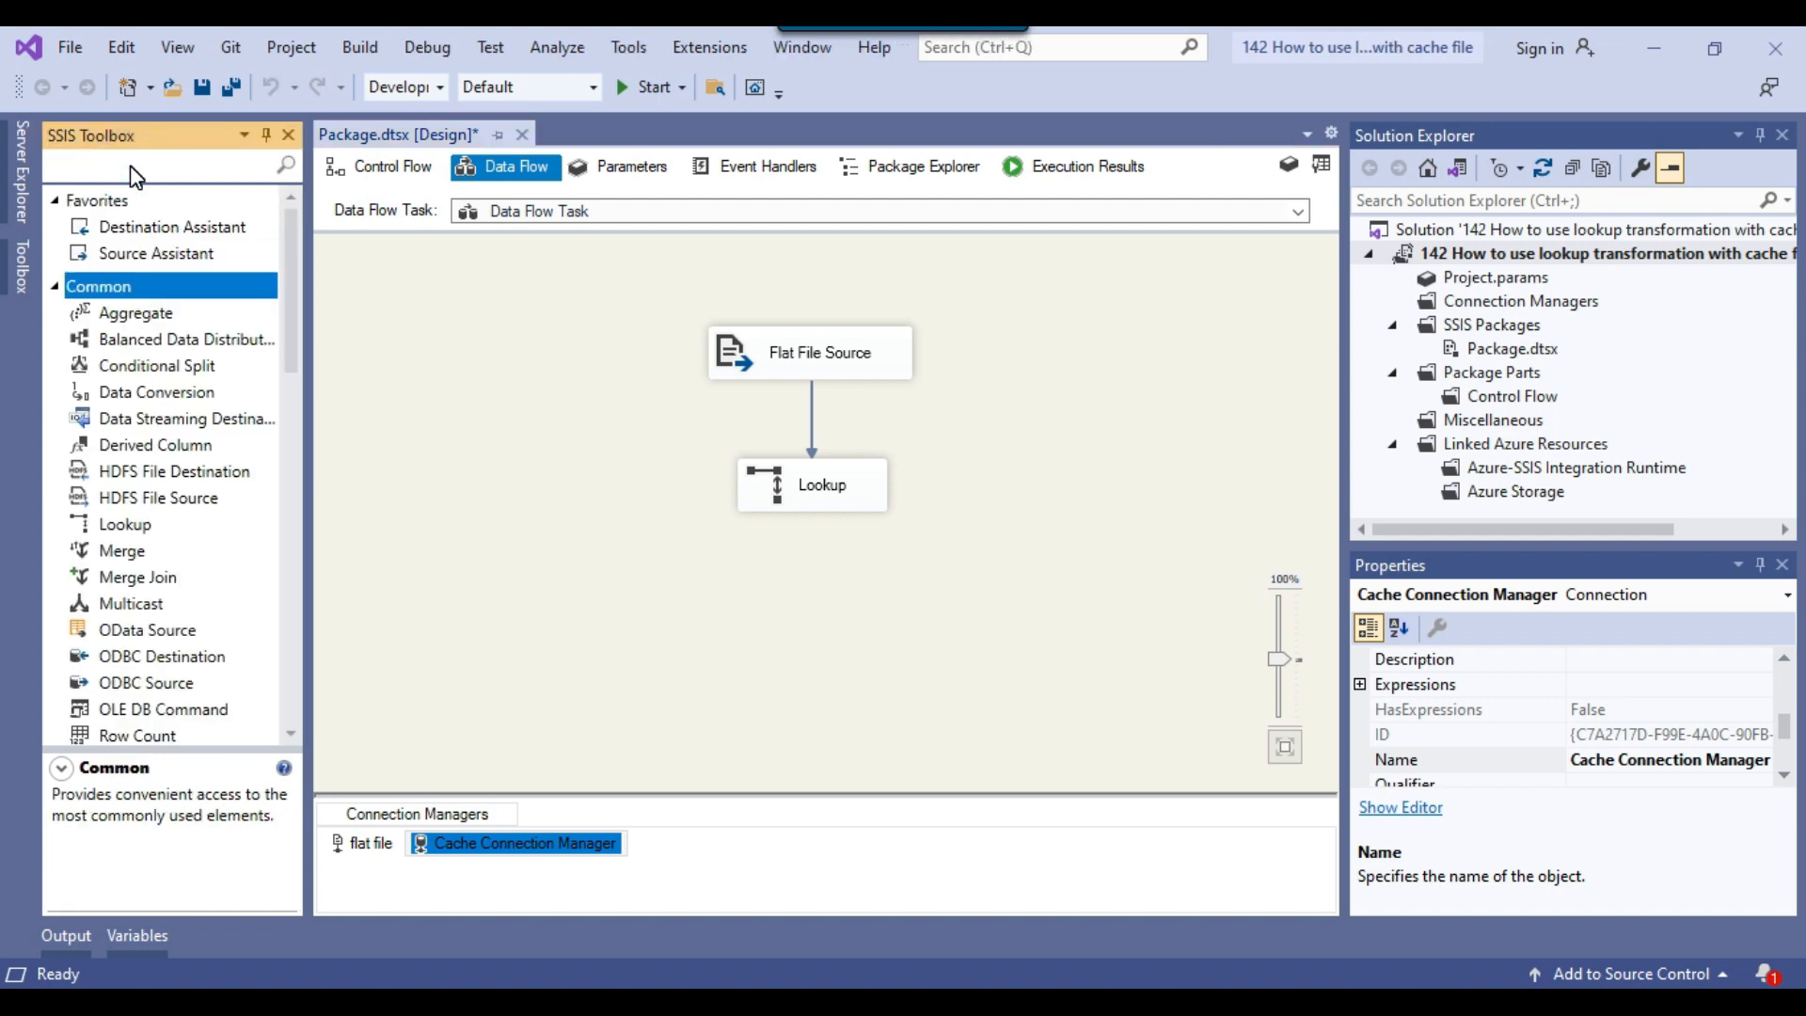
text(fla)
drag(151, 418, 503, 645)
drag(191, 425, 923, 630)
drag(593, 643, 550, 652)
Step: Connect the Lookup Match Output to the first Flat File Destination
click(799, 493)
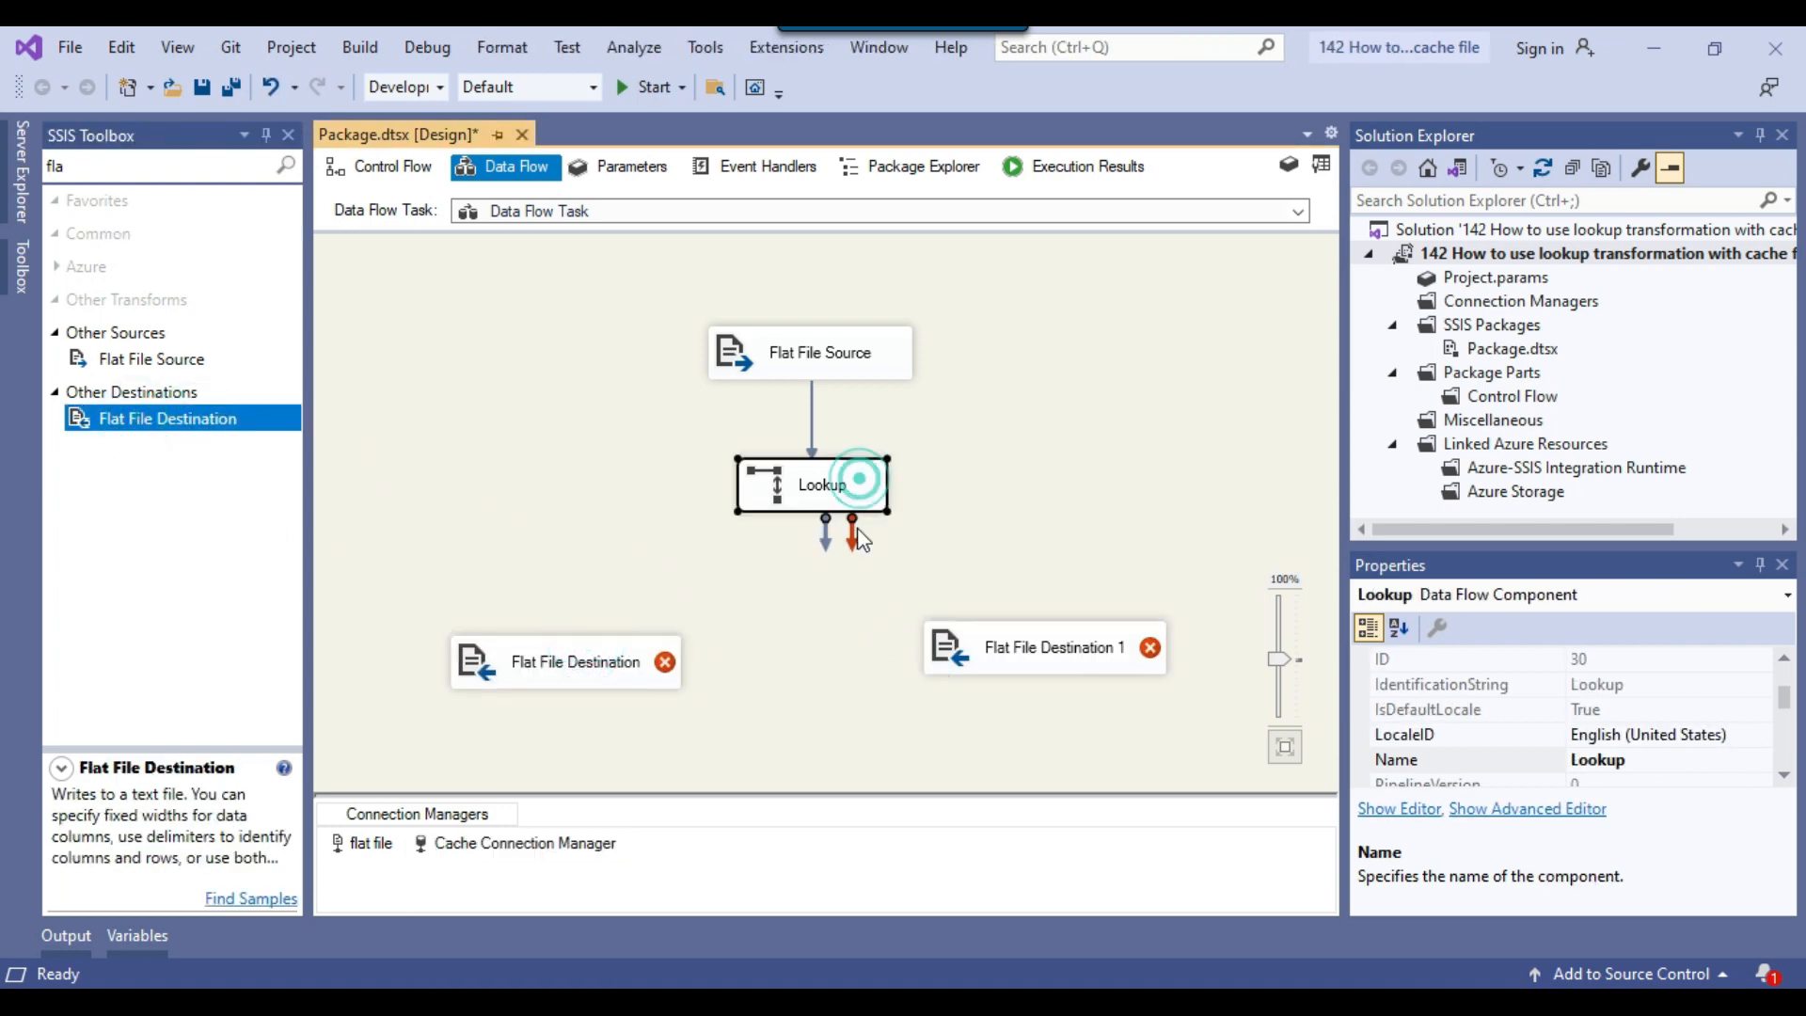
drag(824, 541, 613, 644)
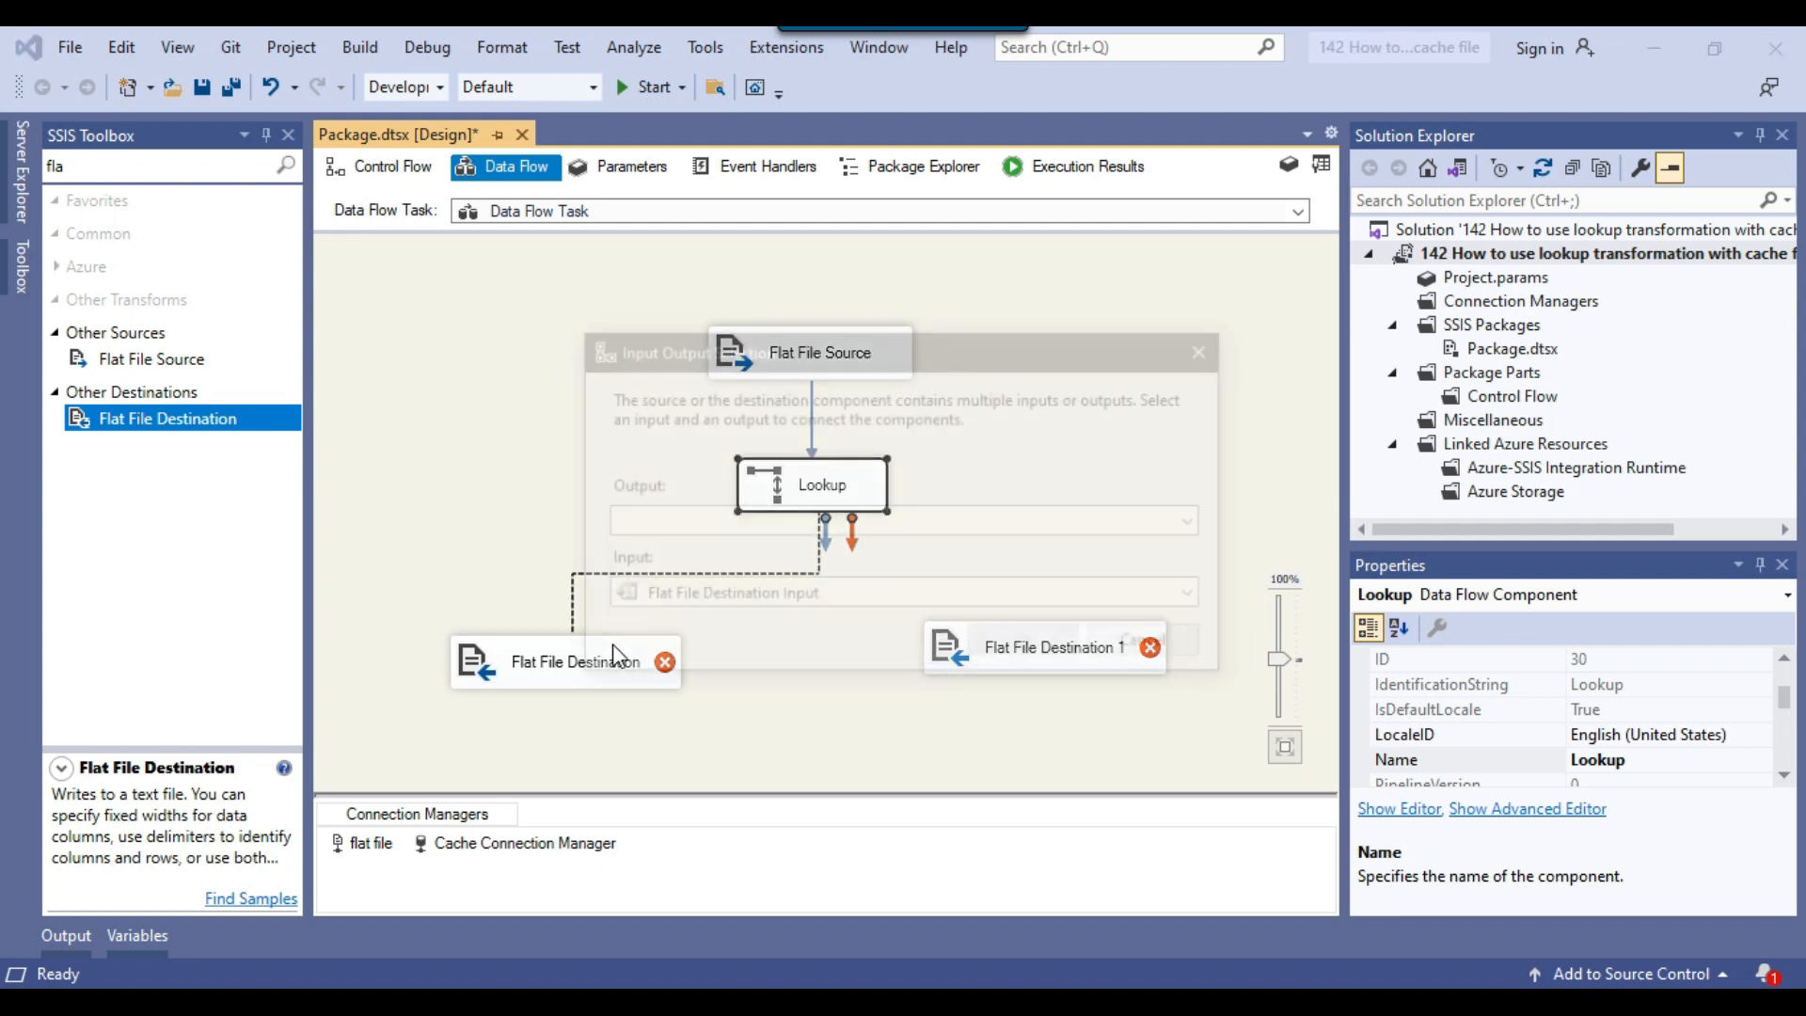
click(692, 527)
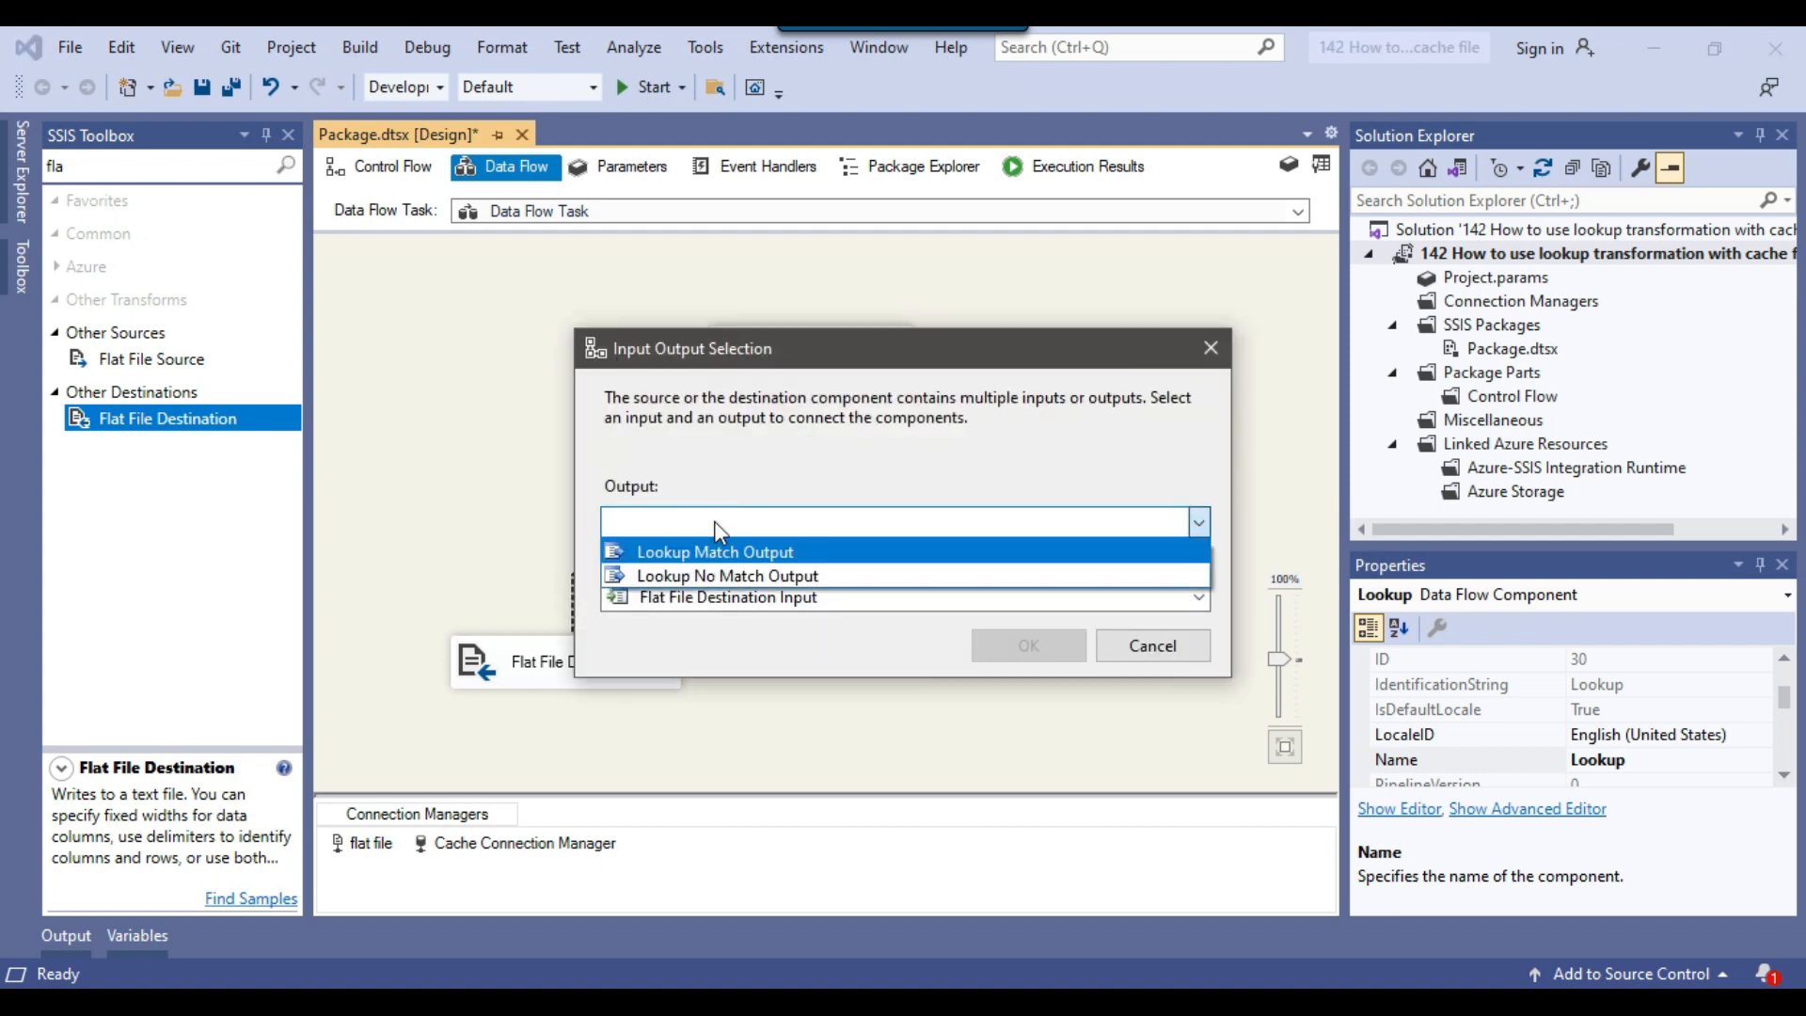
click(696, 552)
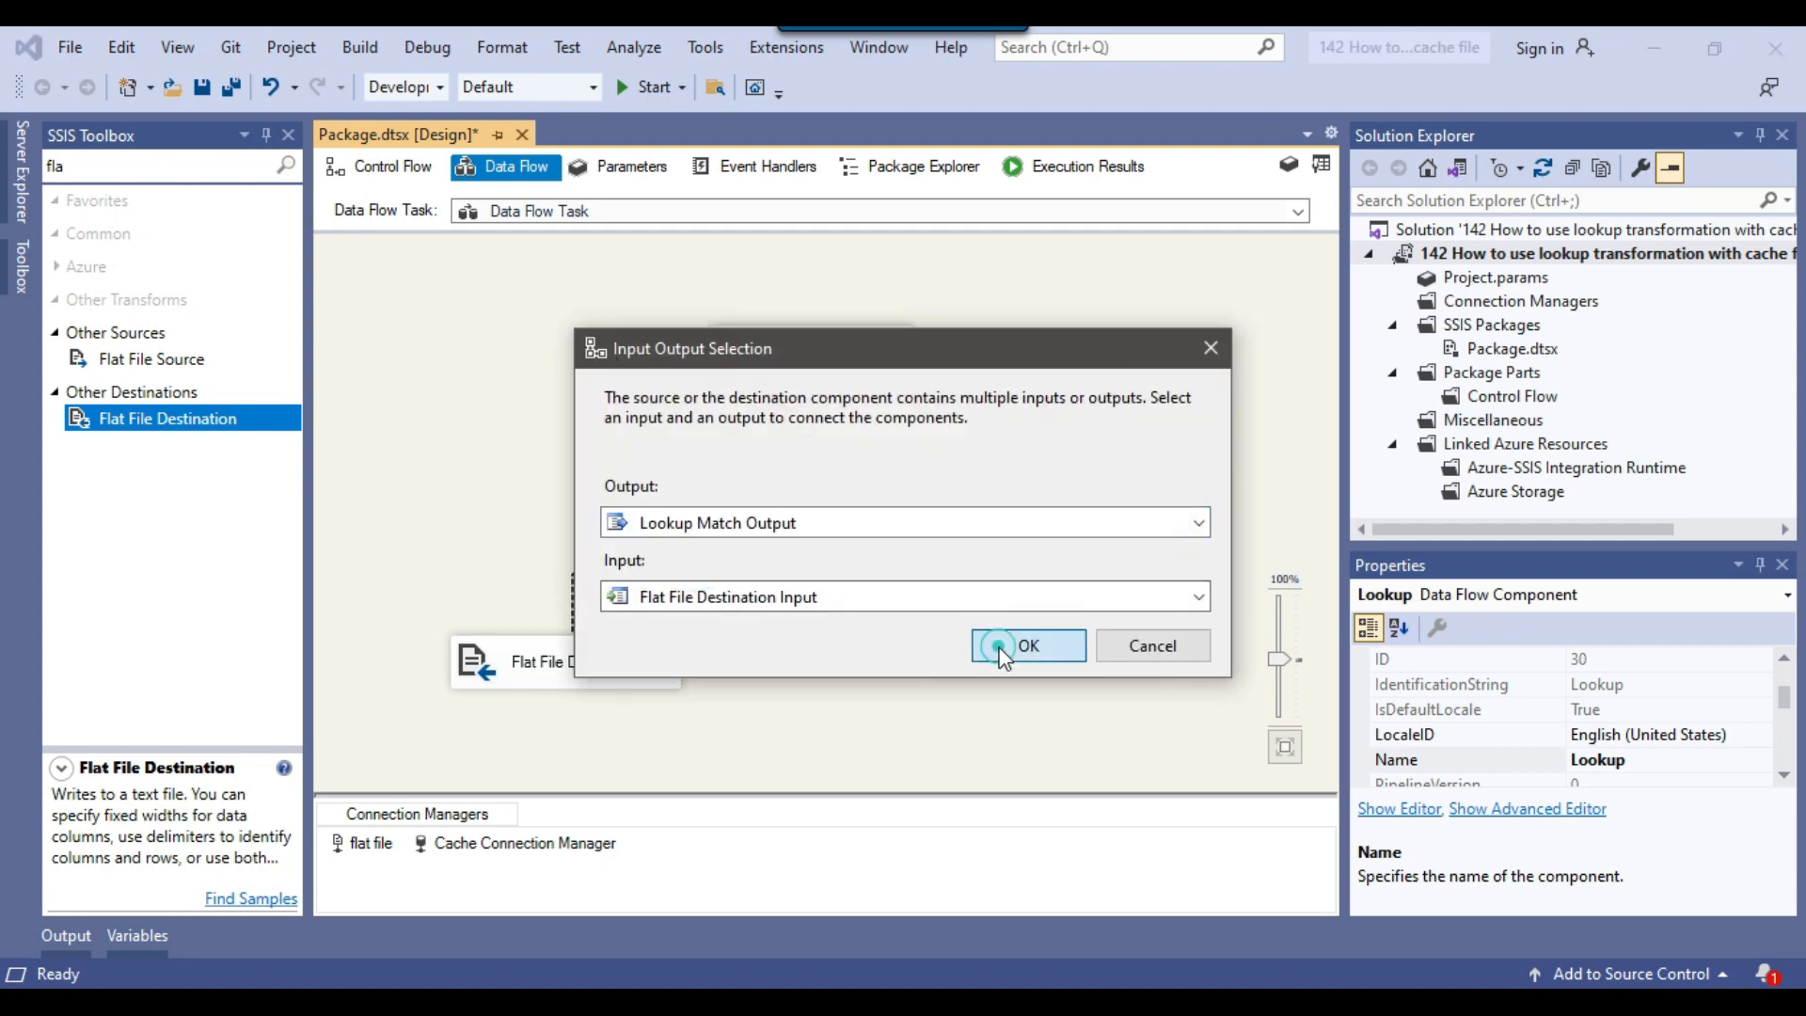
click(1029, 646)
Step: Rename the connected Flat File Destination as "match output"
right_click(609, 670)
click(725, 929)
text(match output)
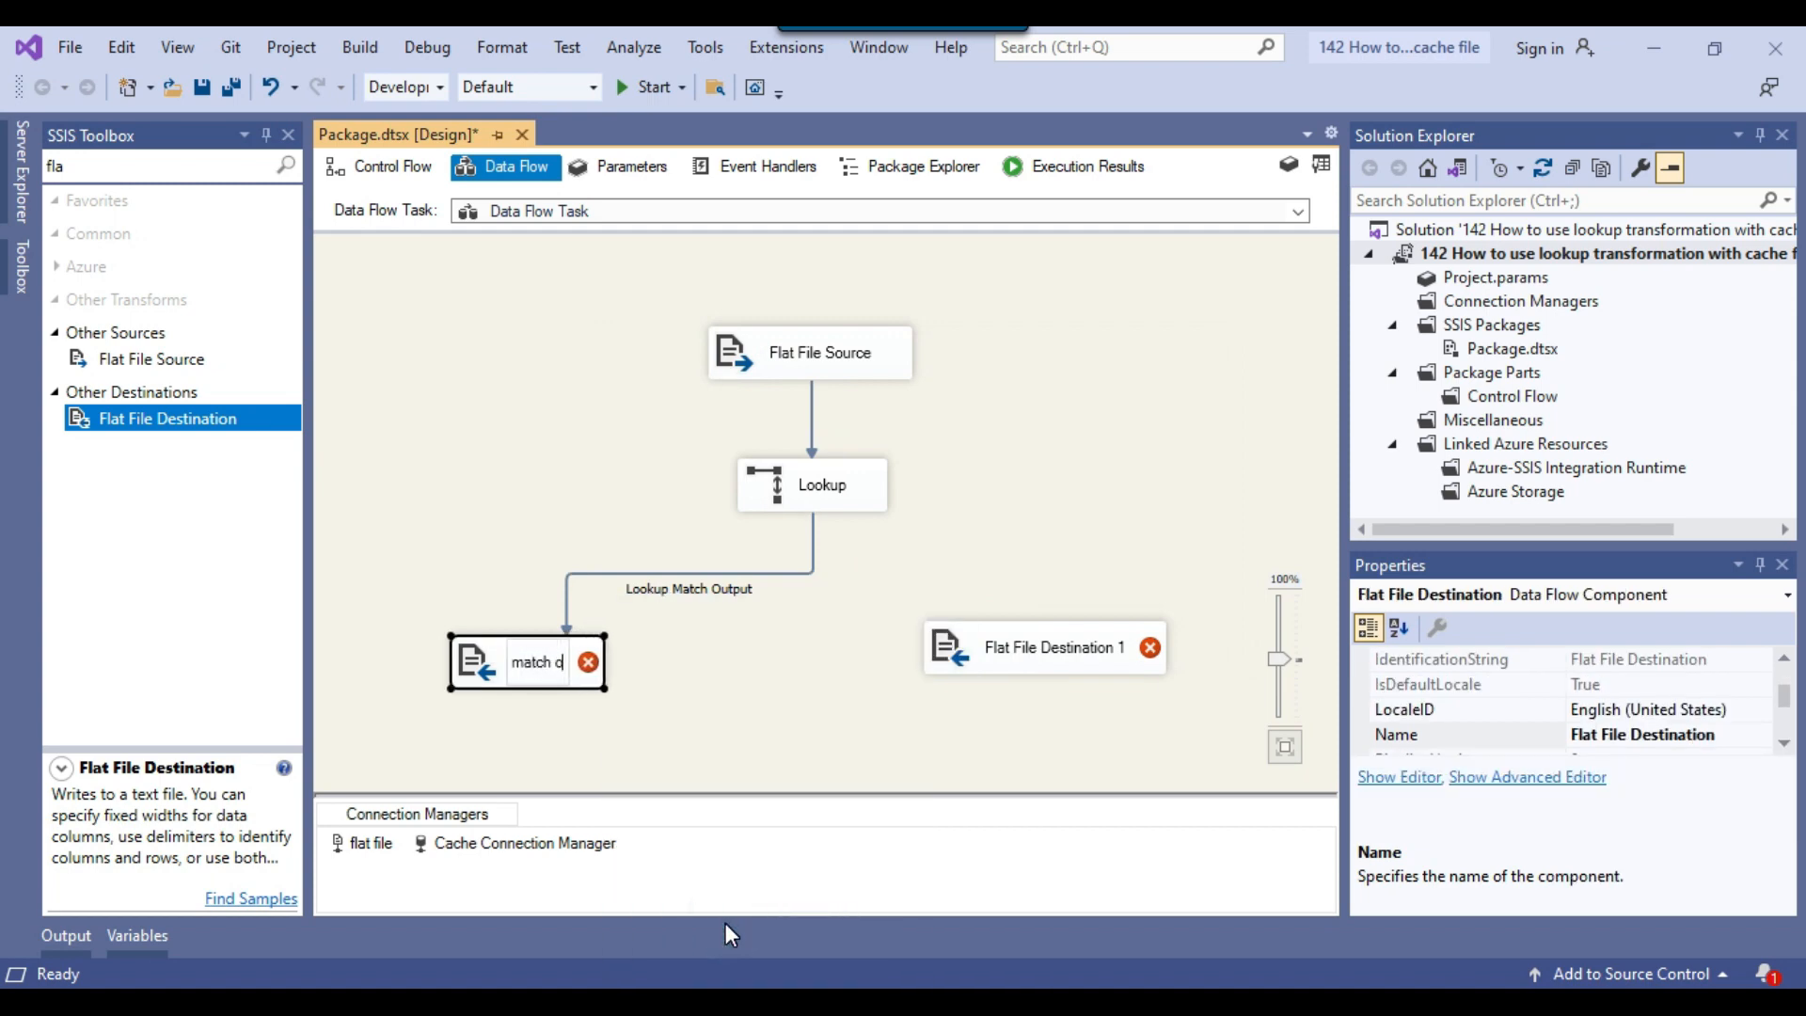
click(809, 663)
Step: Start a new delimited flat file connection manager for the match output destination and name it "matched records"
click(524, 658)
right_click(550, 658)
click(619, 609)
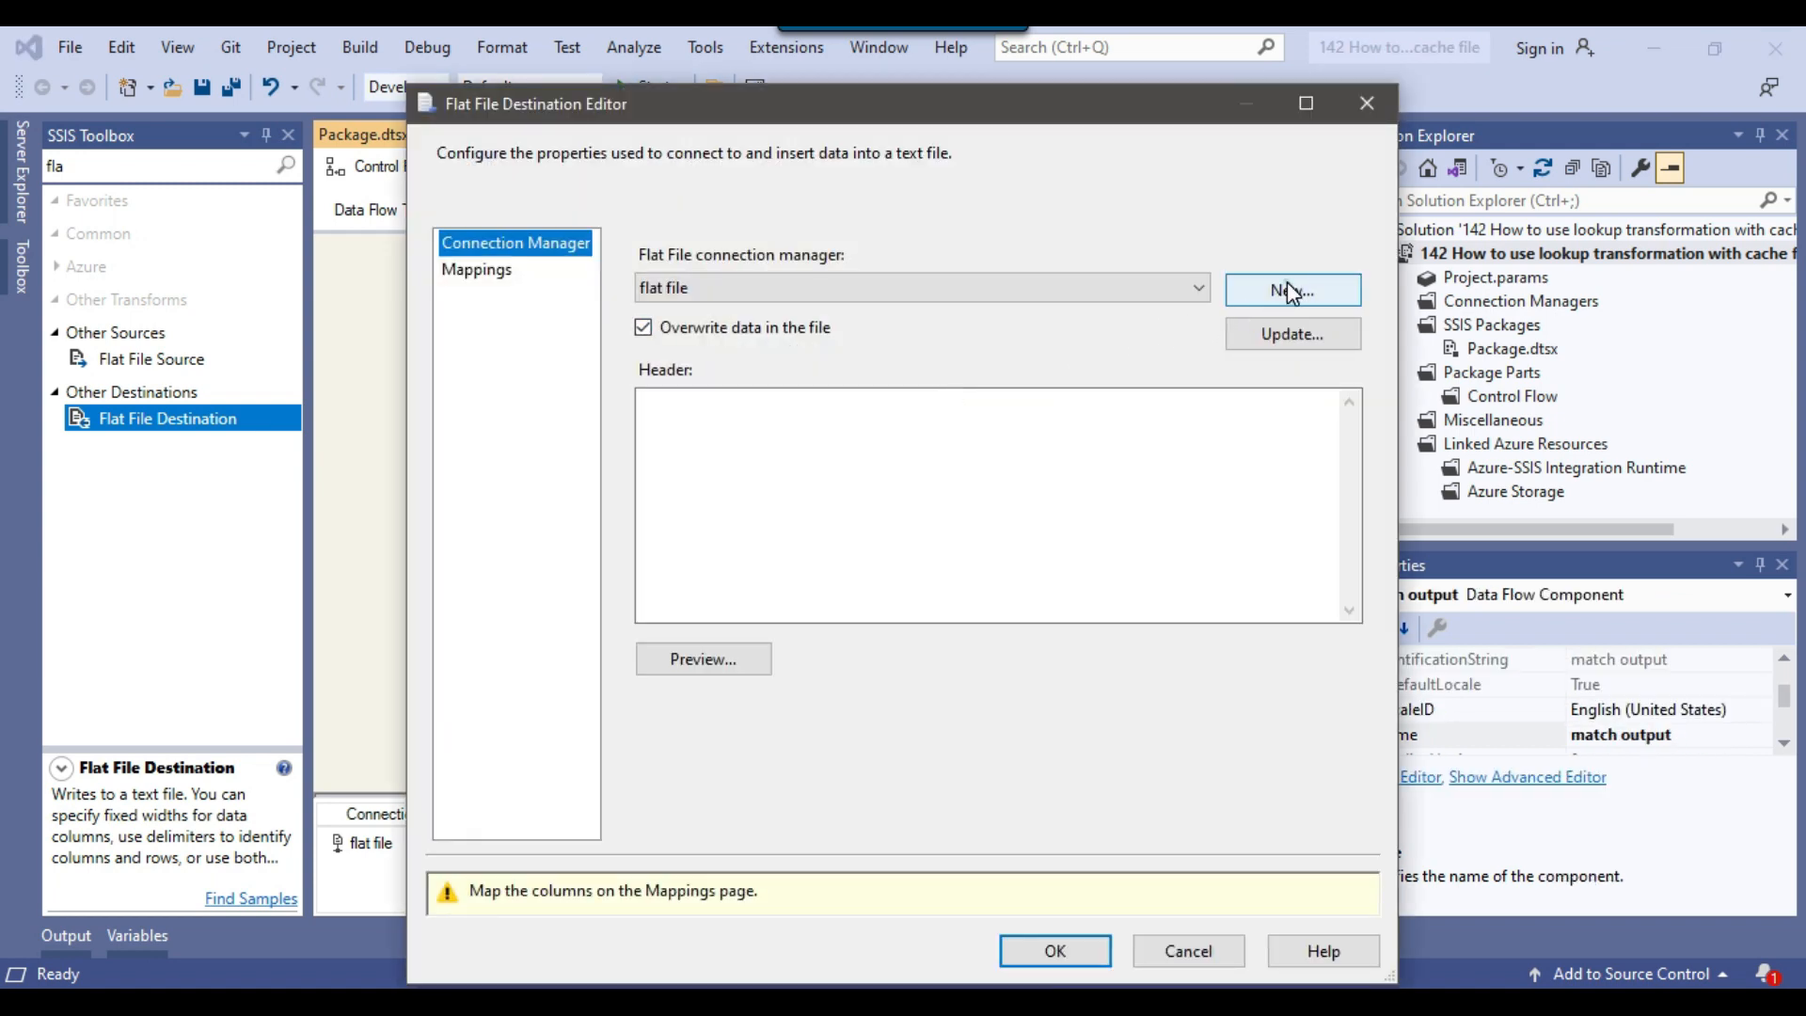
click(1289, 291)
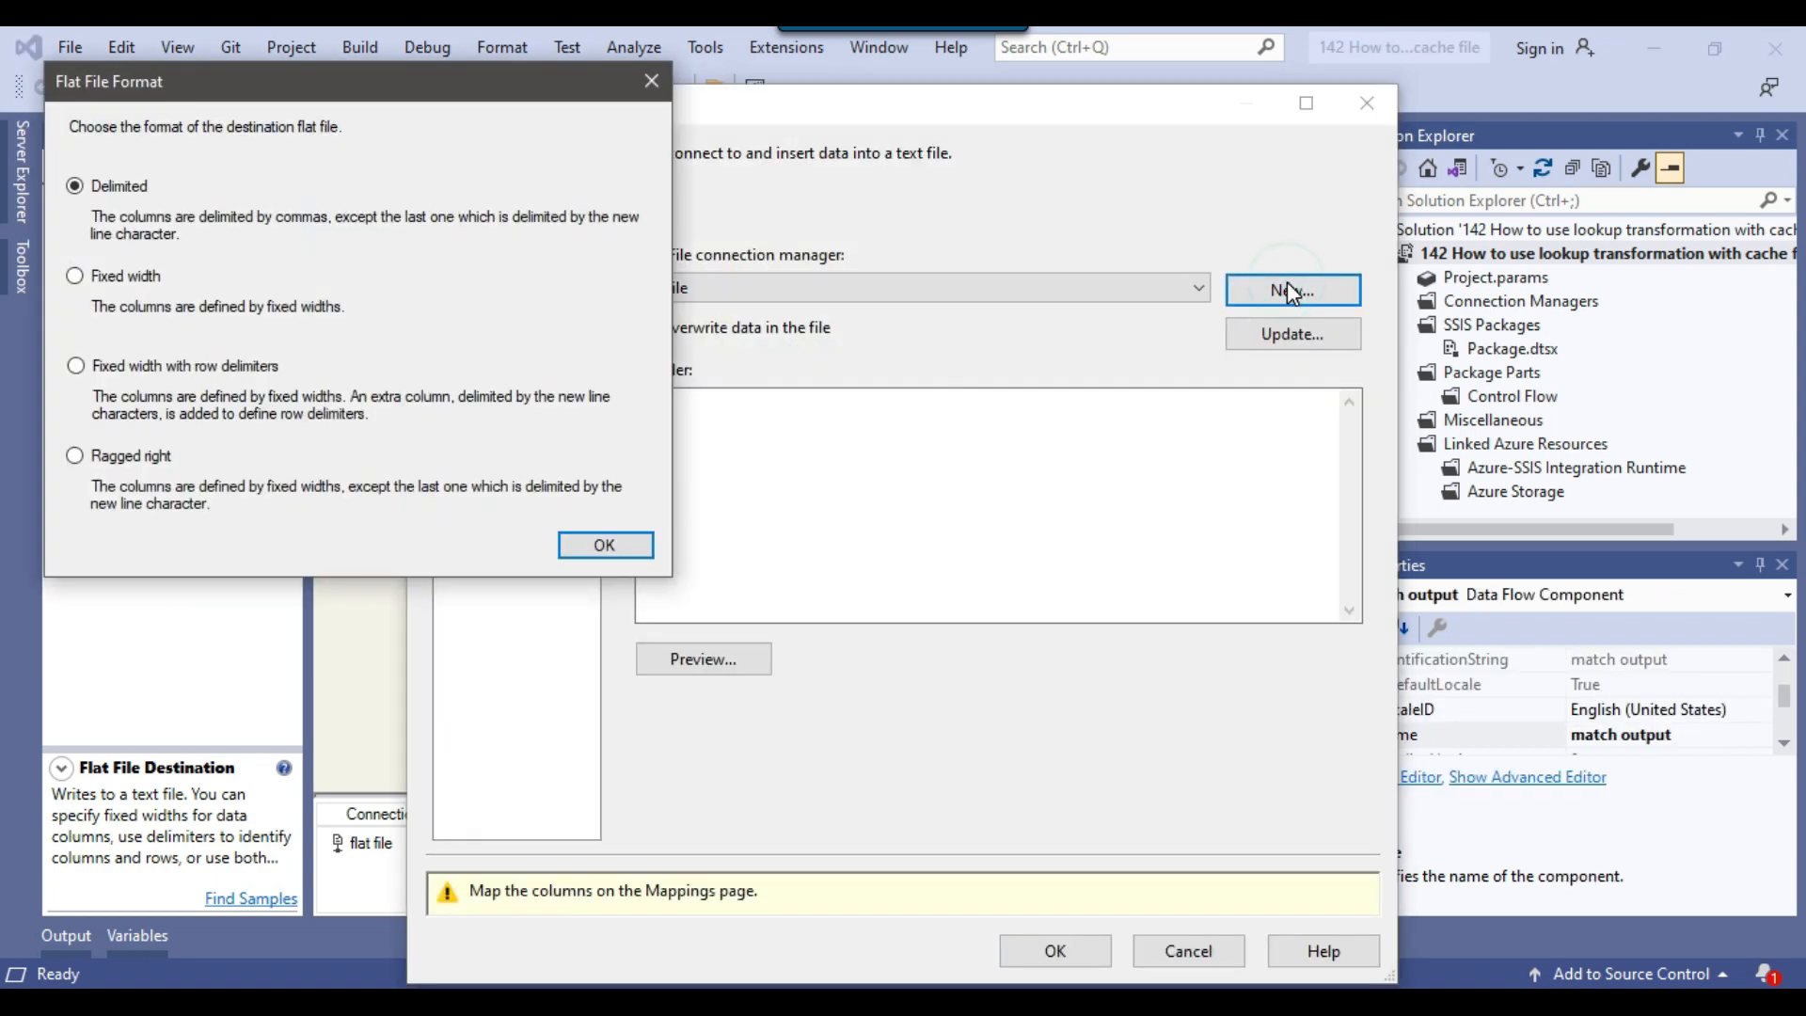
click(630, 551)
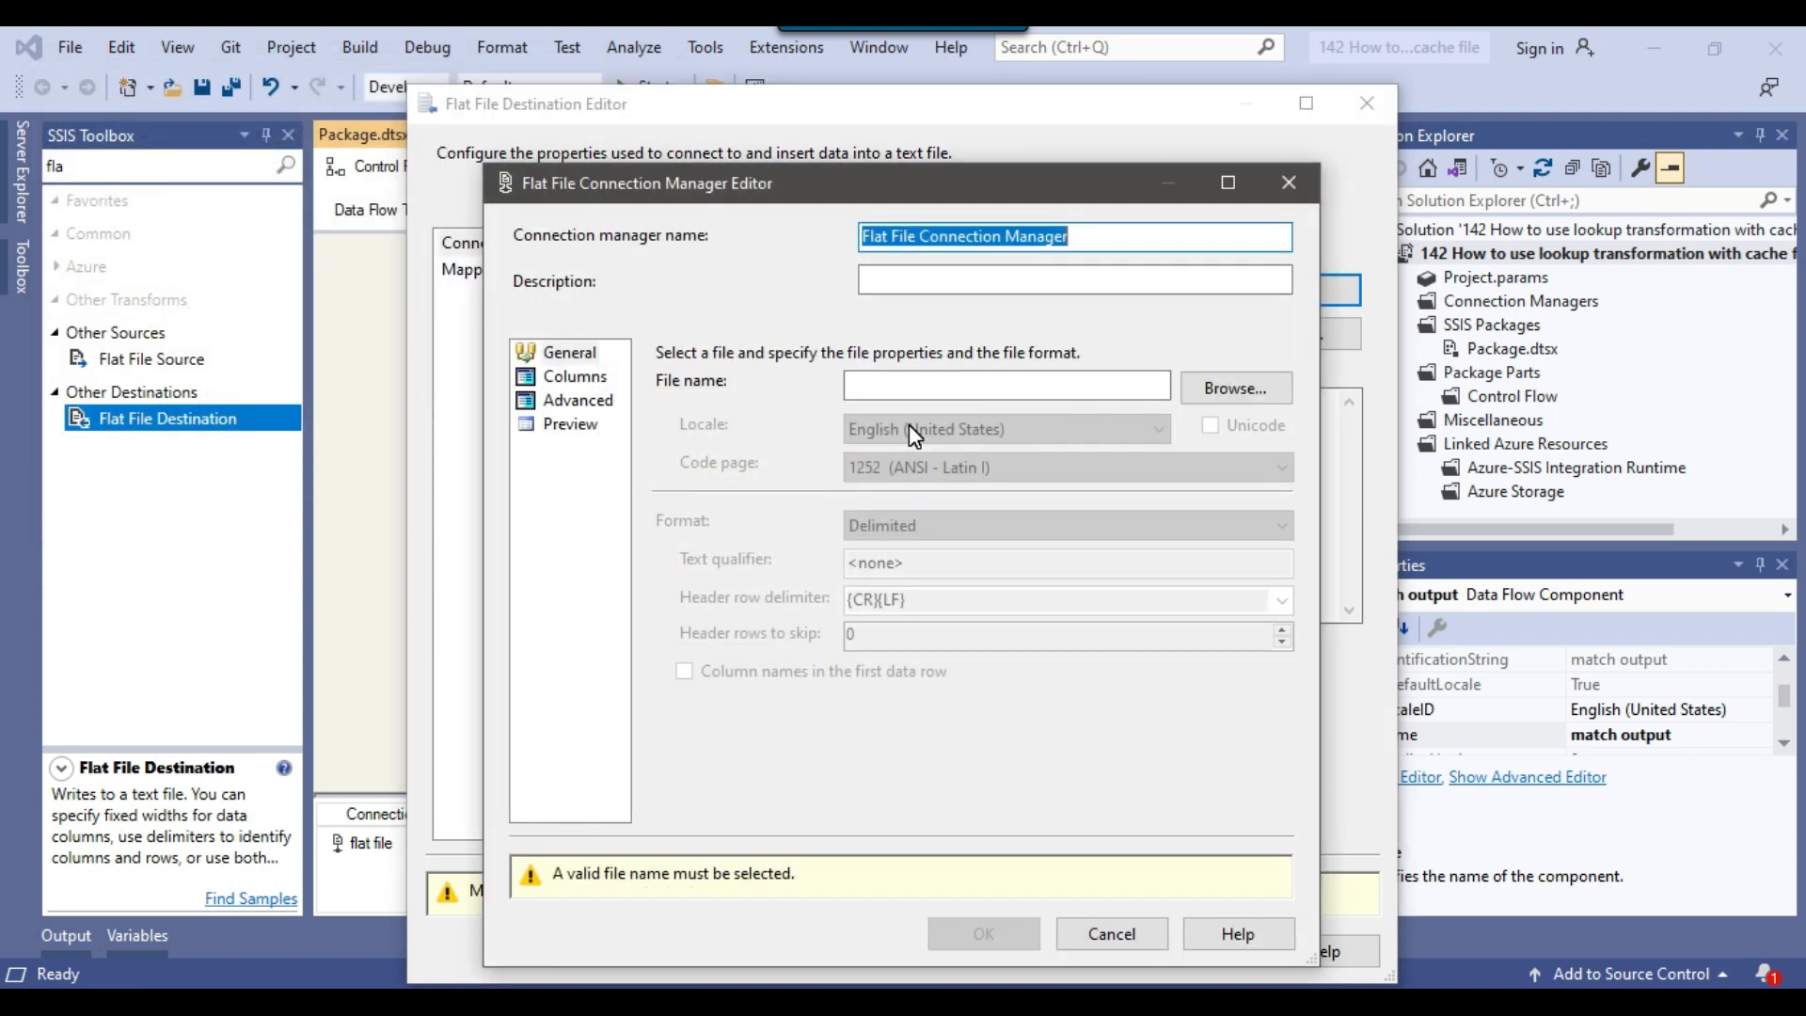
text(matched records)
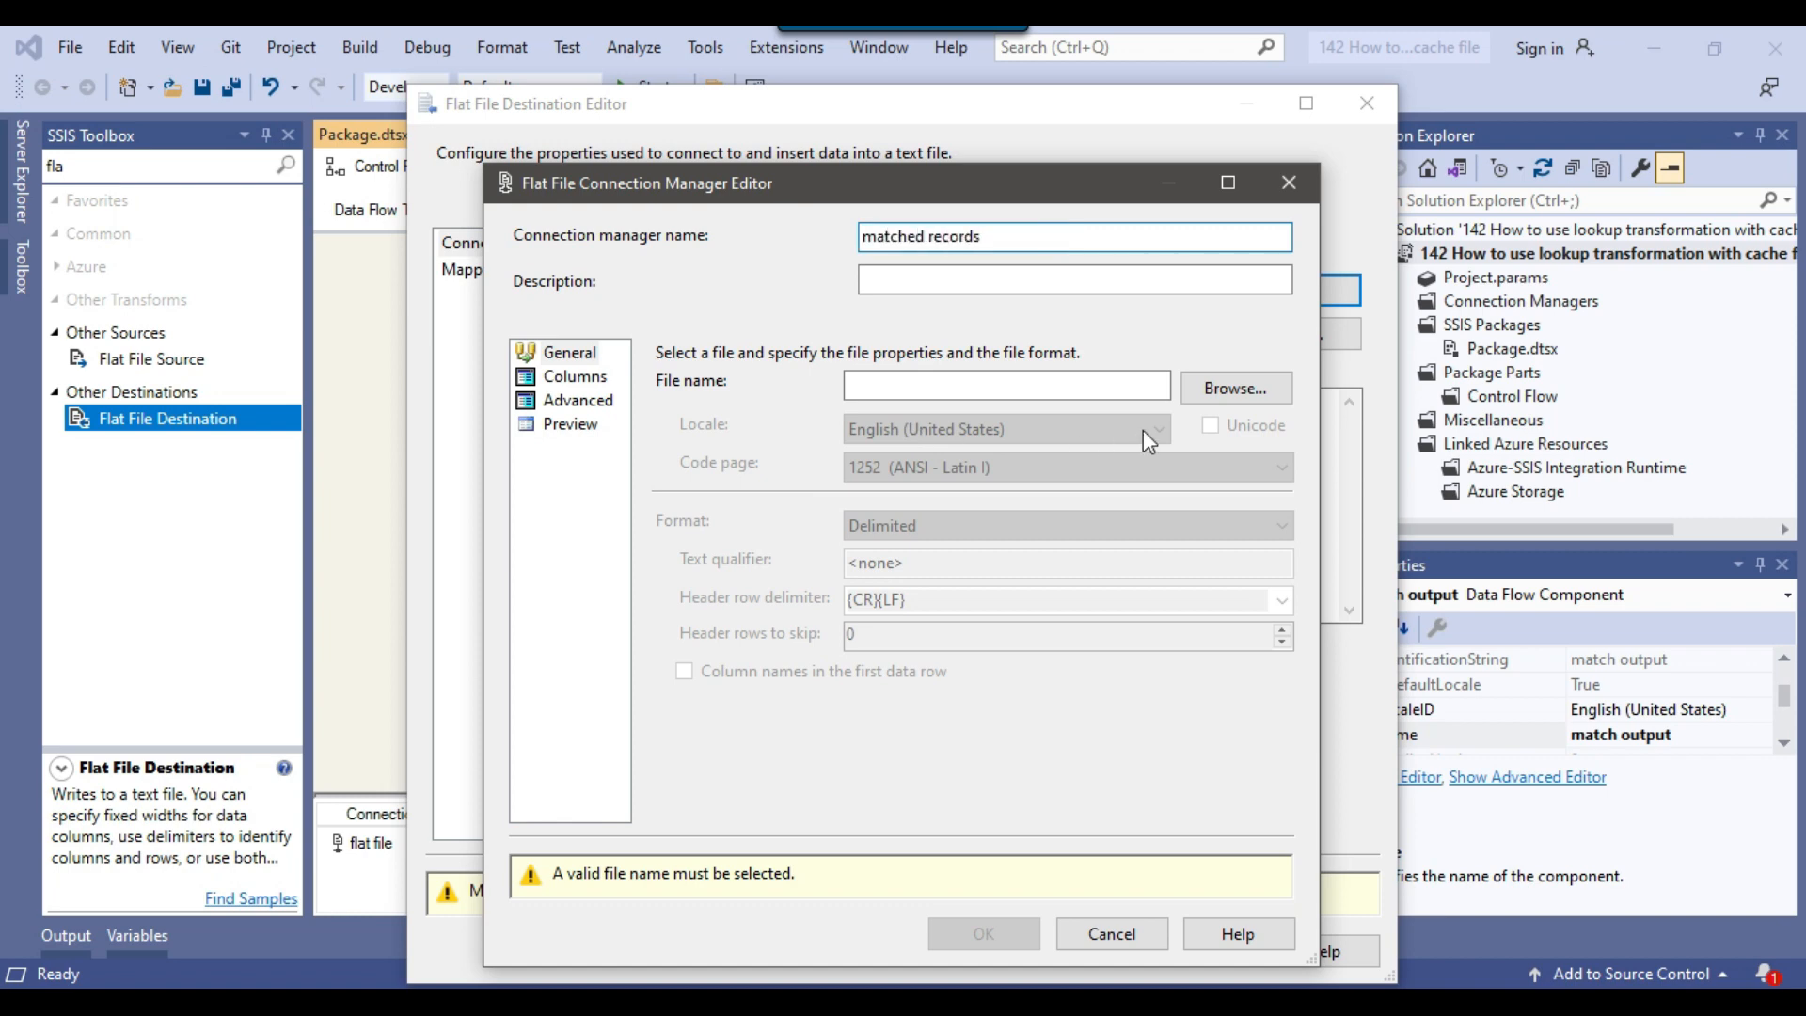
Step: Switch to File Explorer and create an empty text document named MatchedRecords.txt in D:\Files\Dest Folder
click(1232, 393)
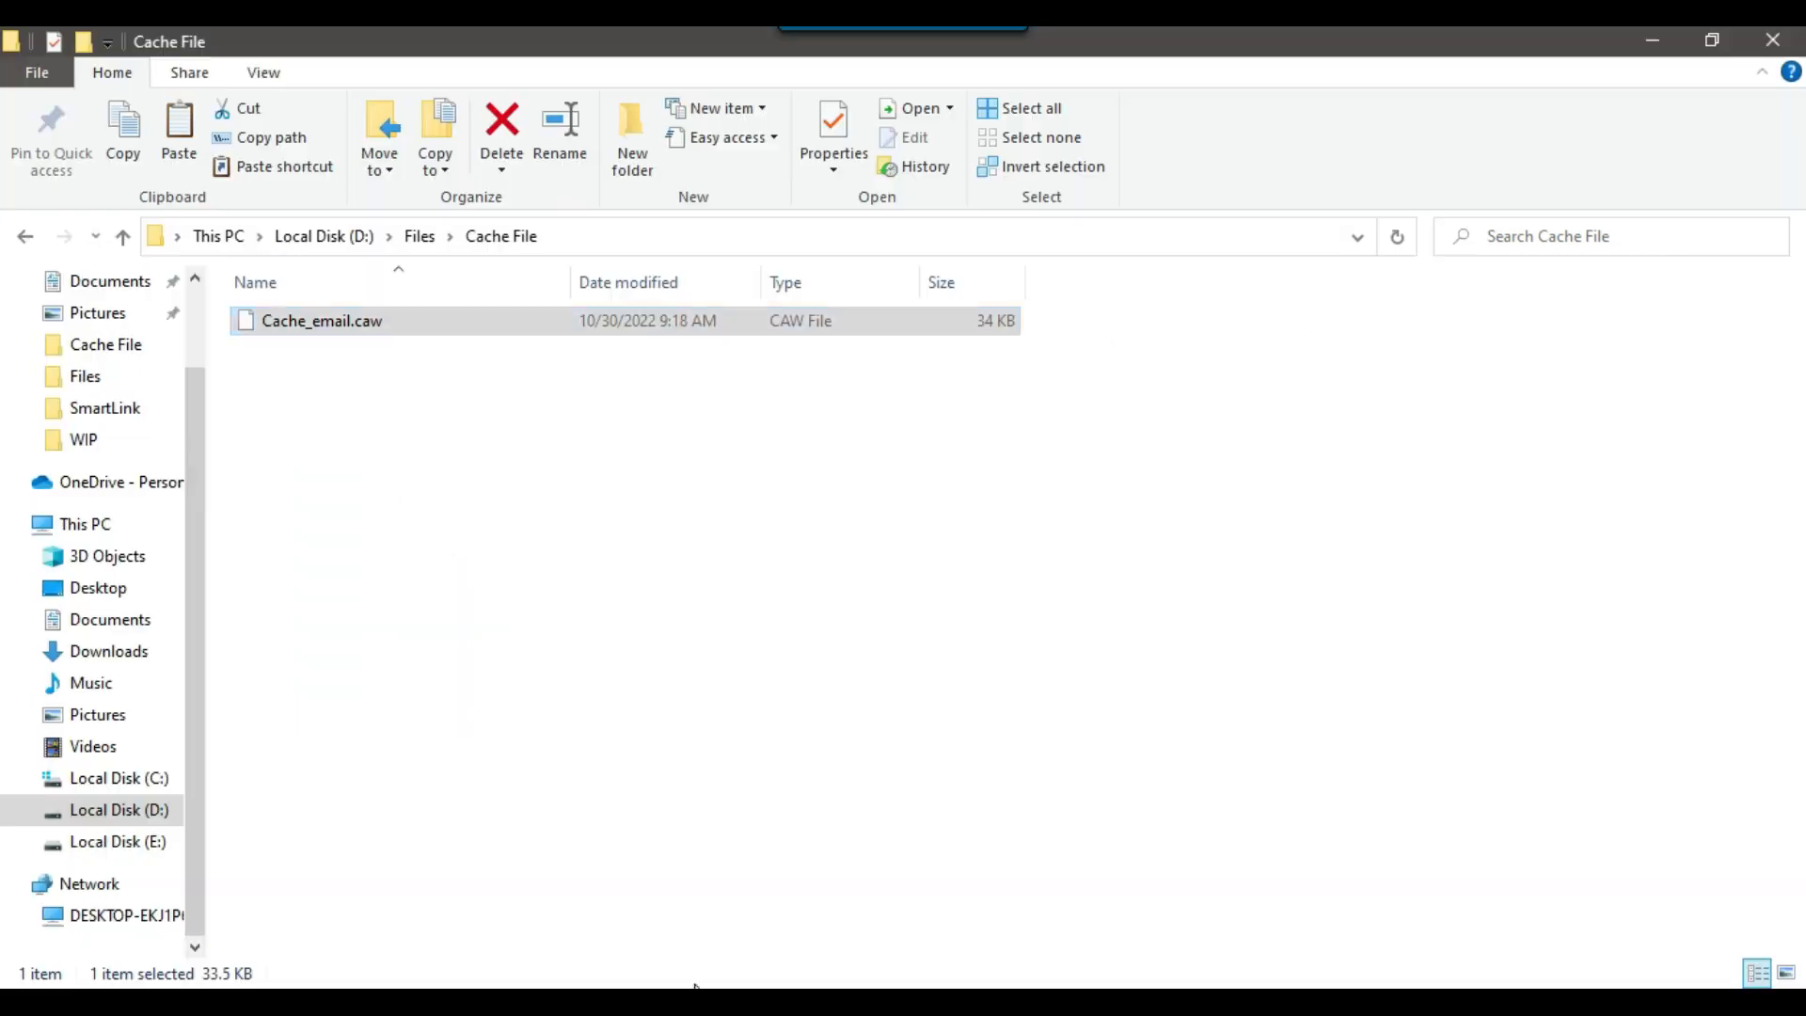
click(420, 236)
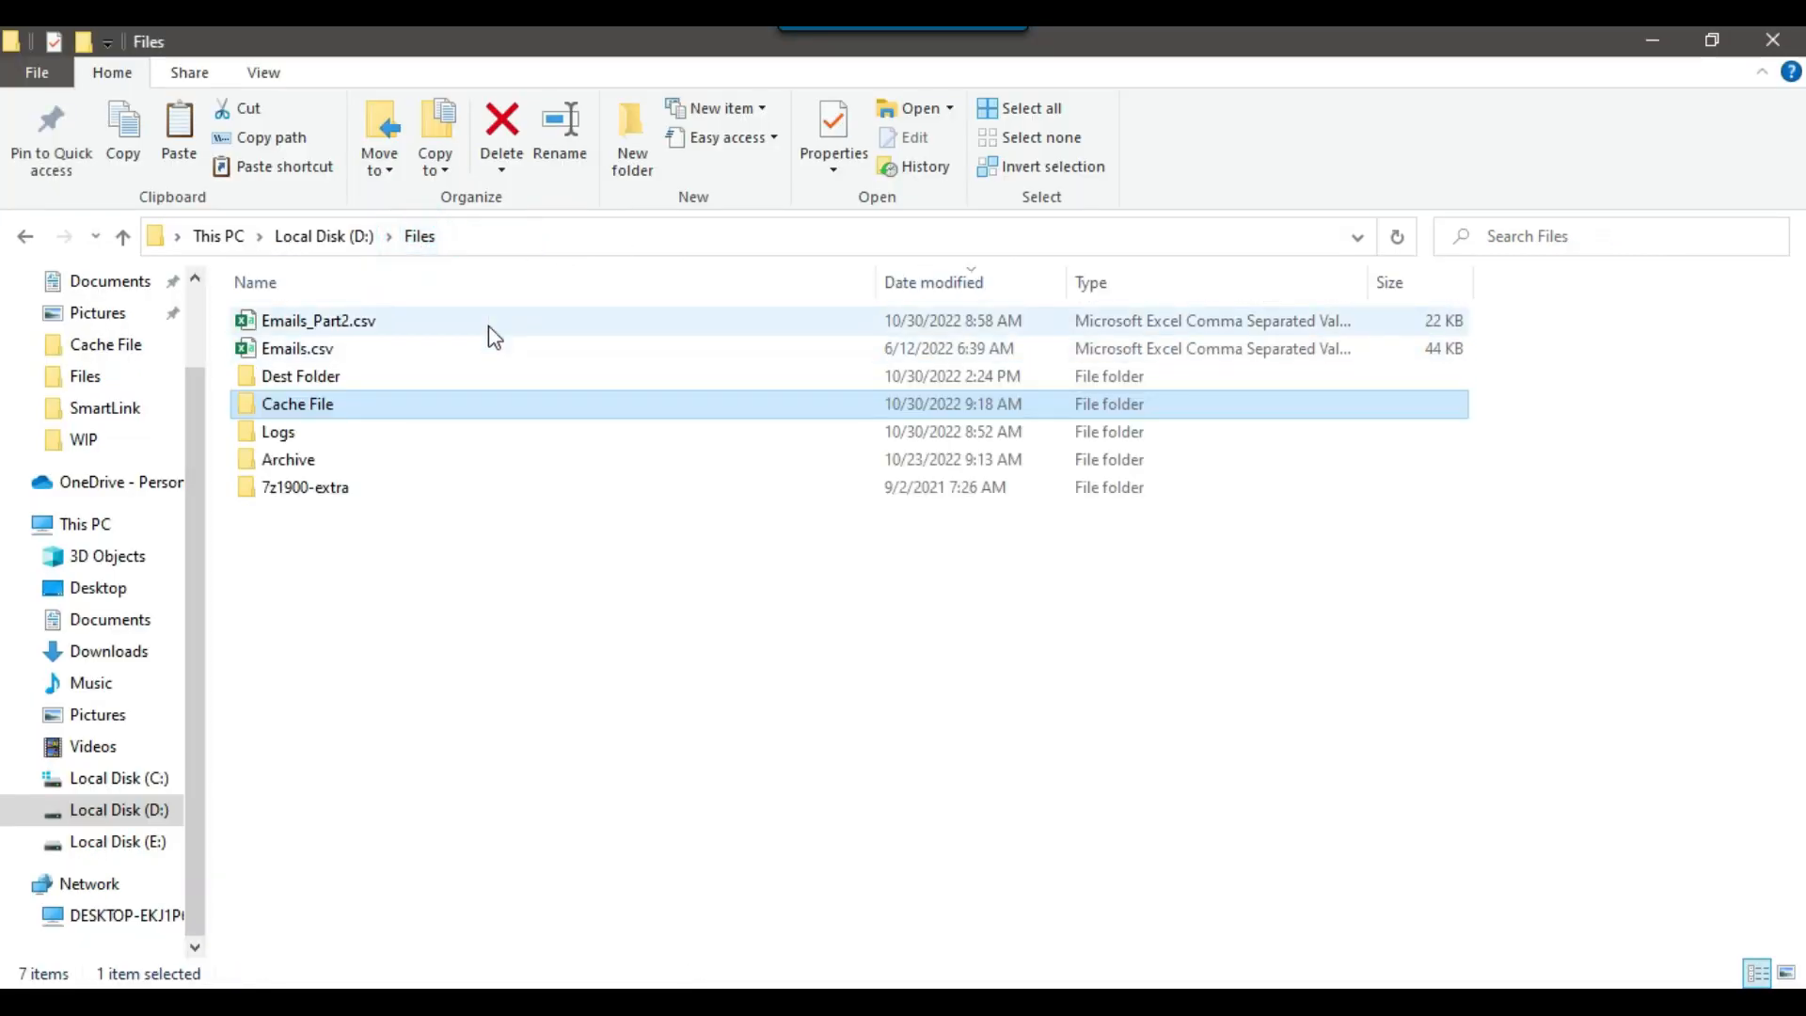
click(280, 376)
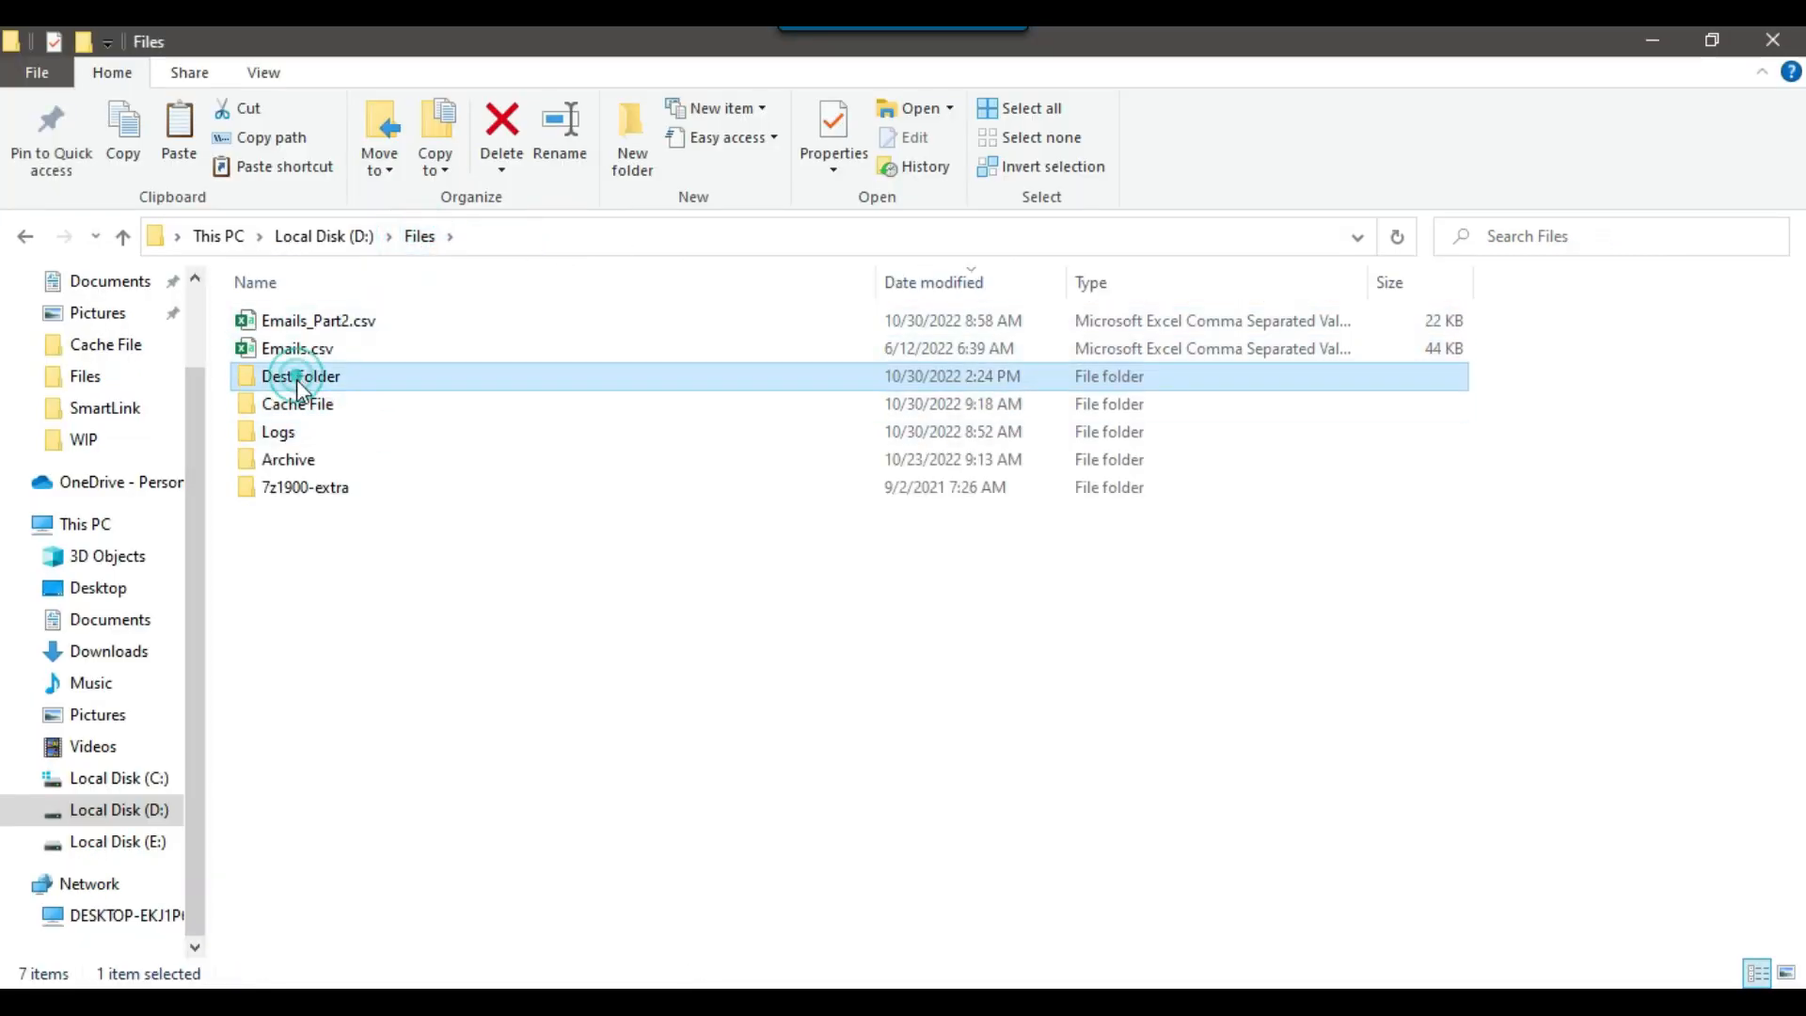
key(Return)
right_click(742, 886)
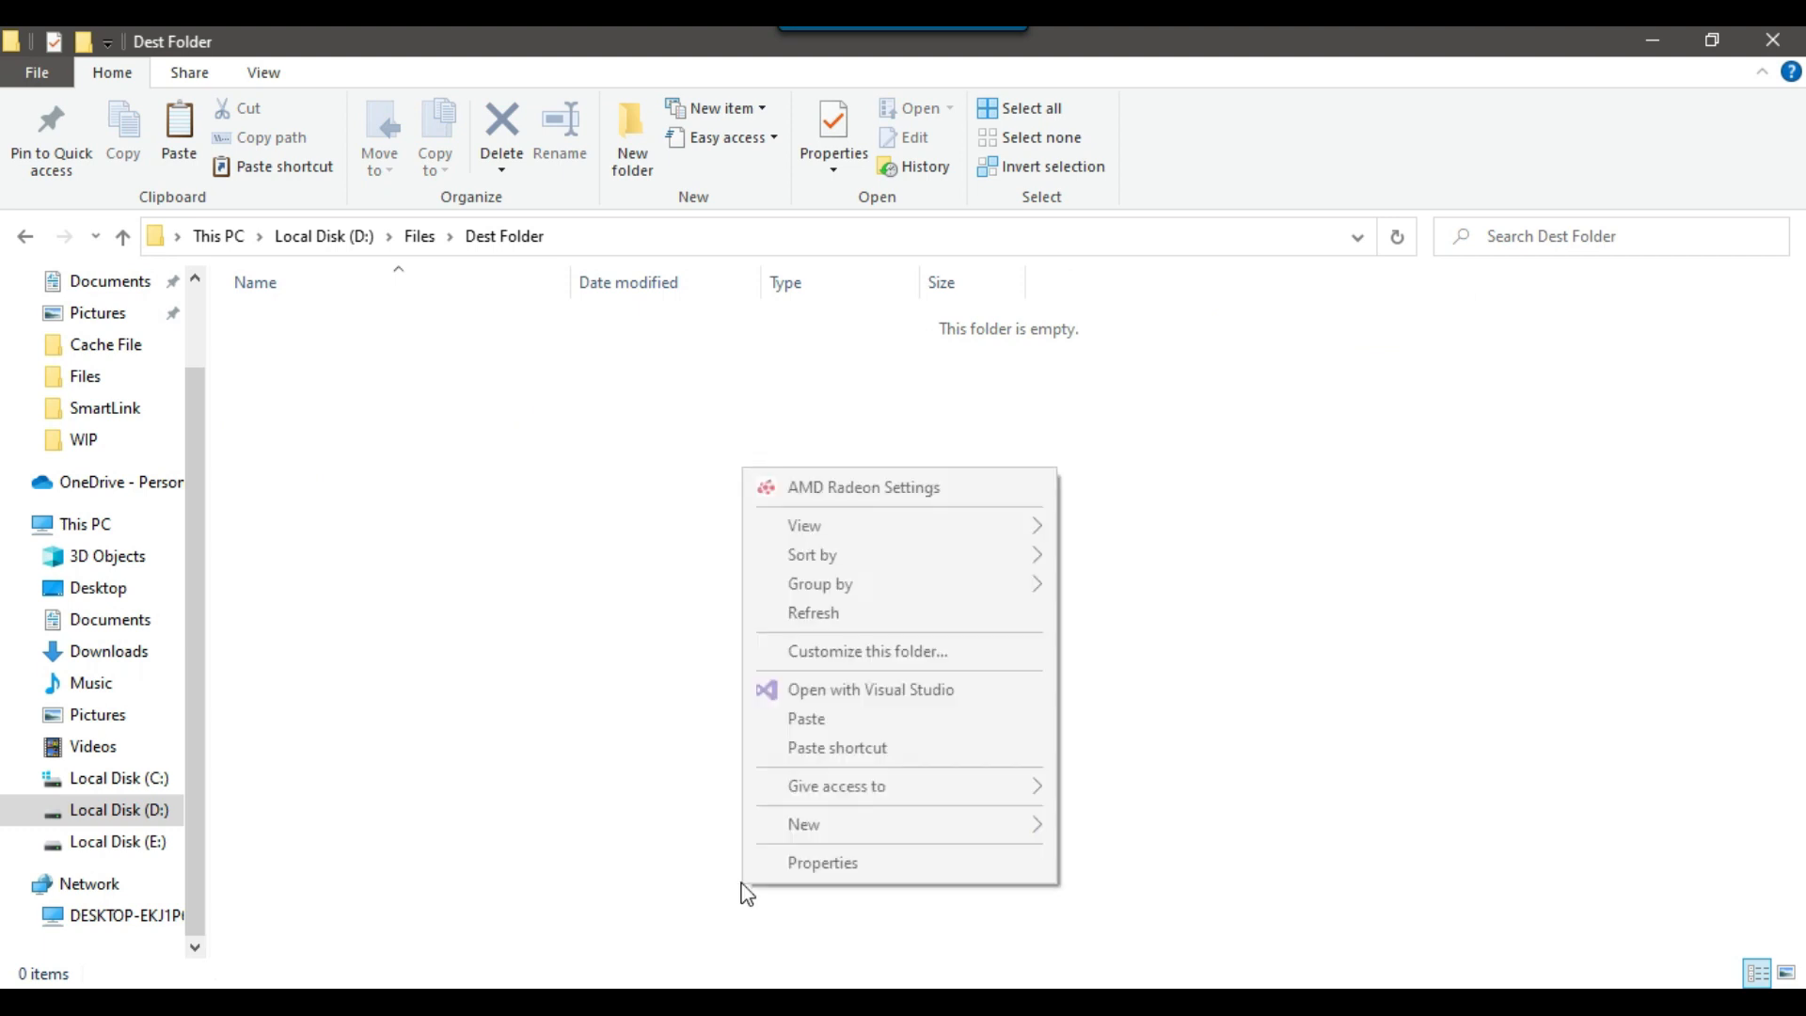
mouse_move(806, 838)
click(1115, 762)
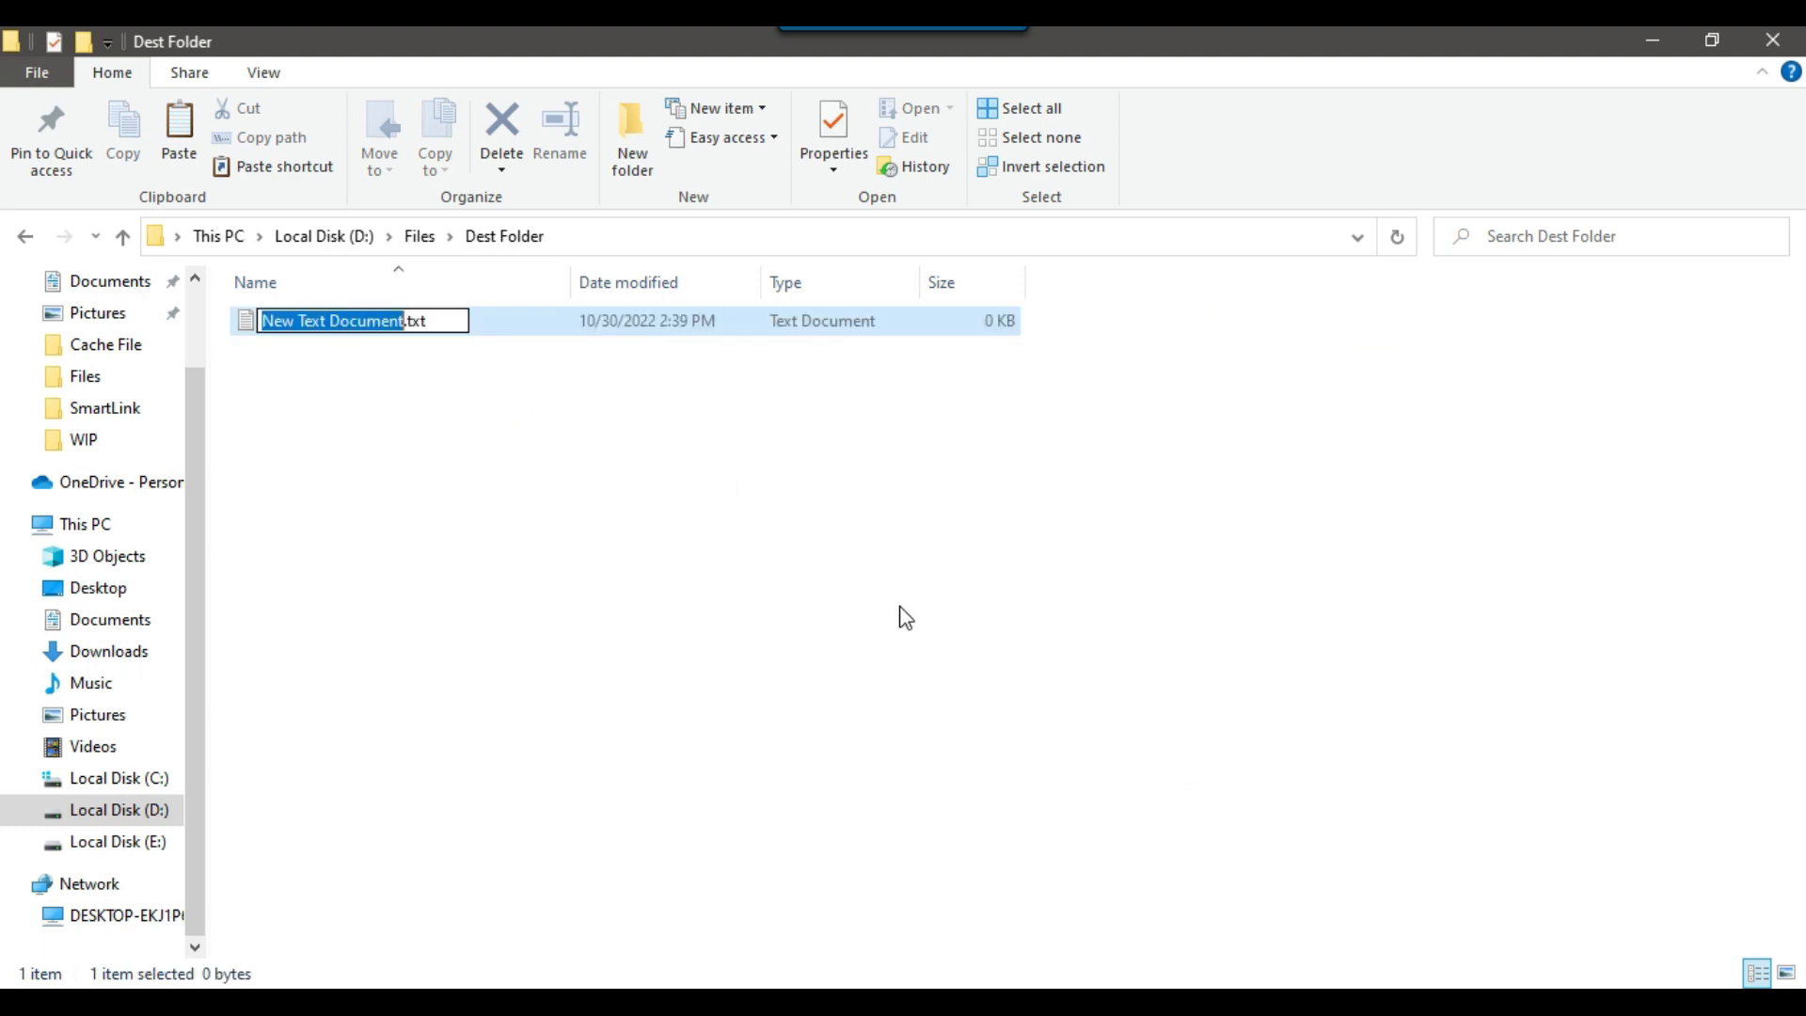
text(MatchedR)
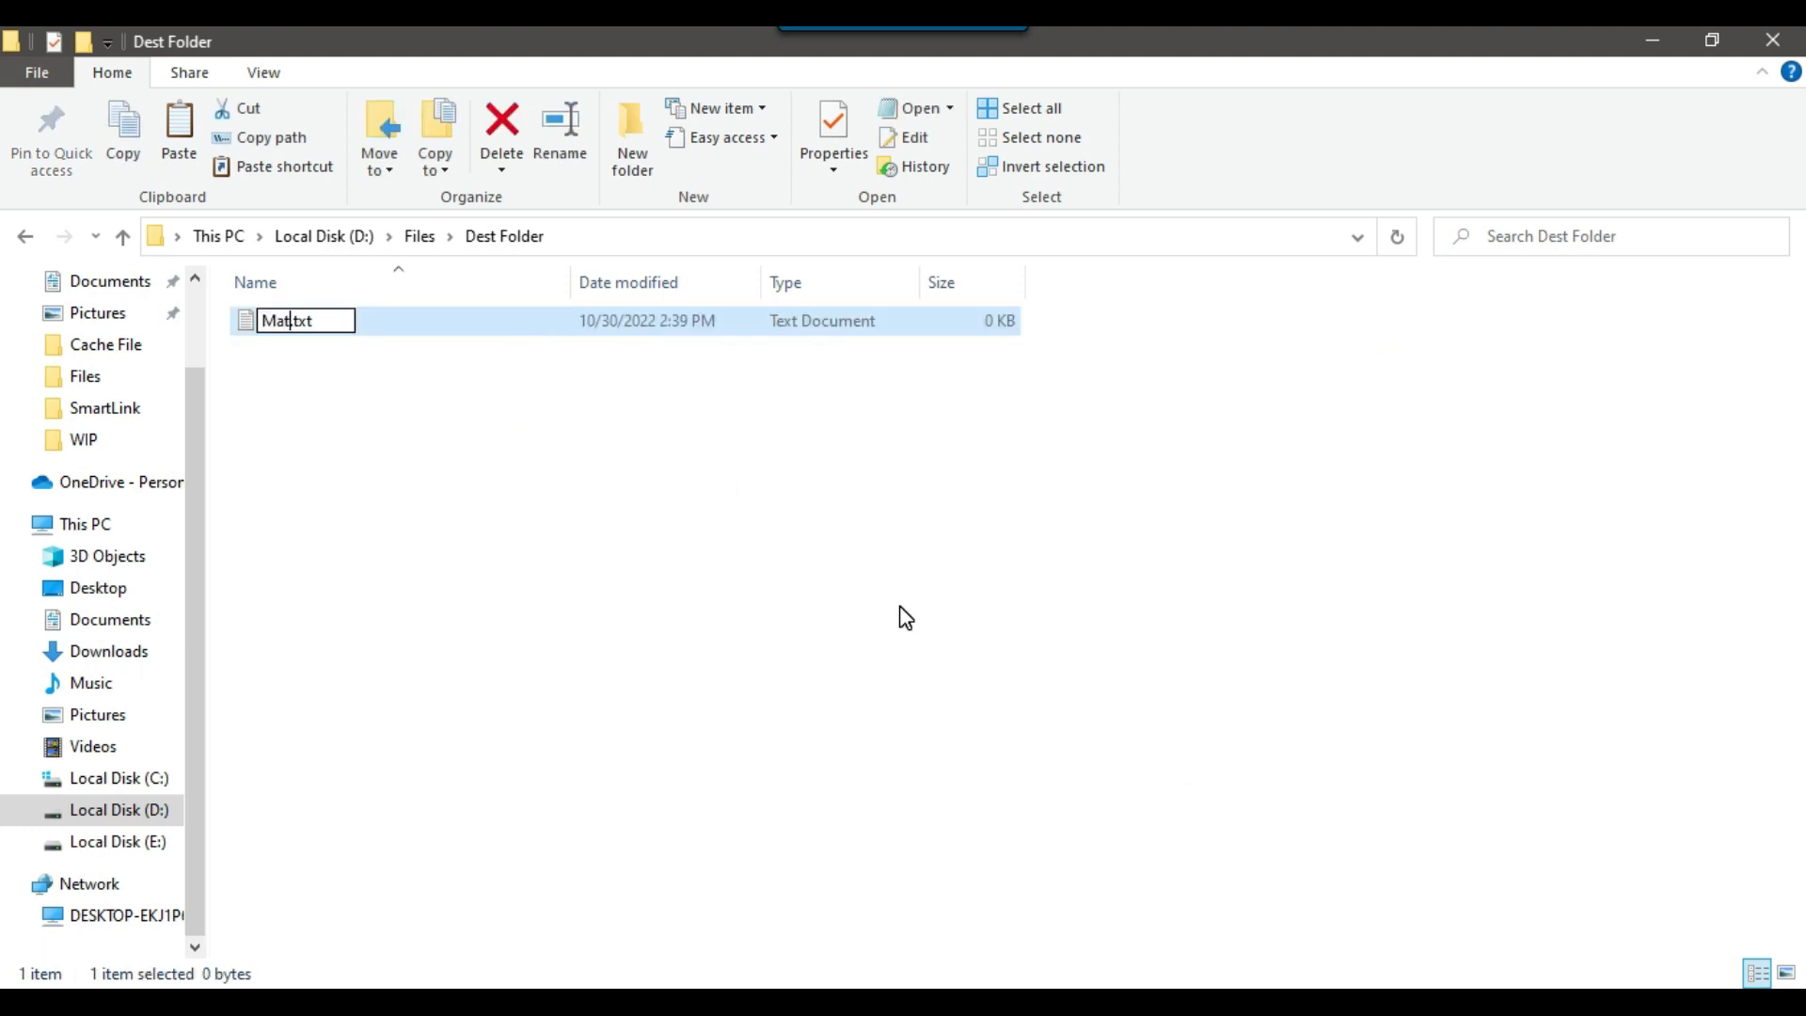
text(ecords)
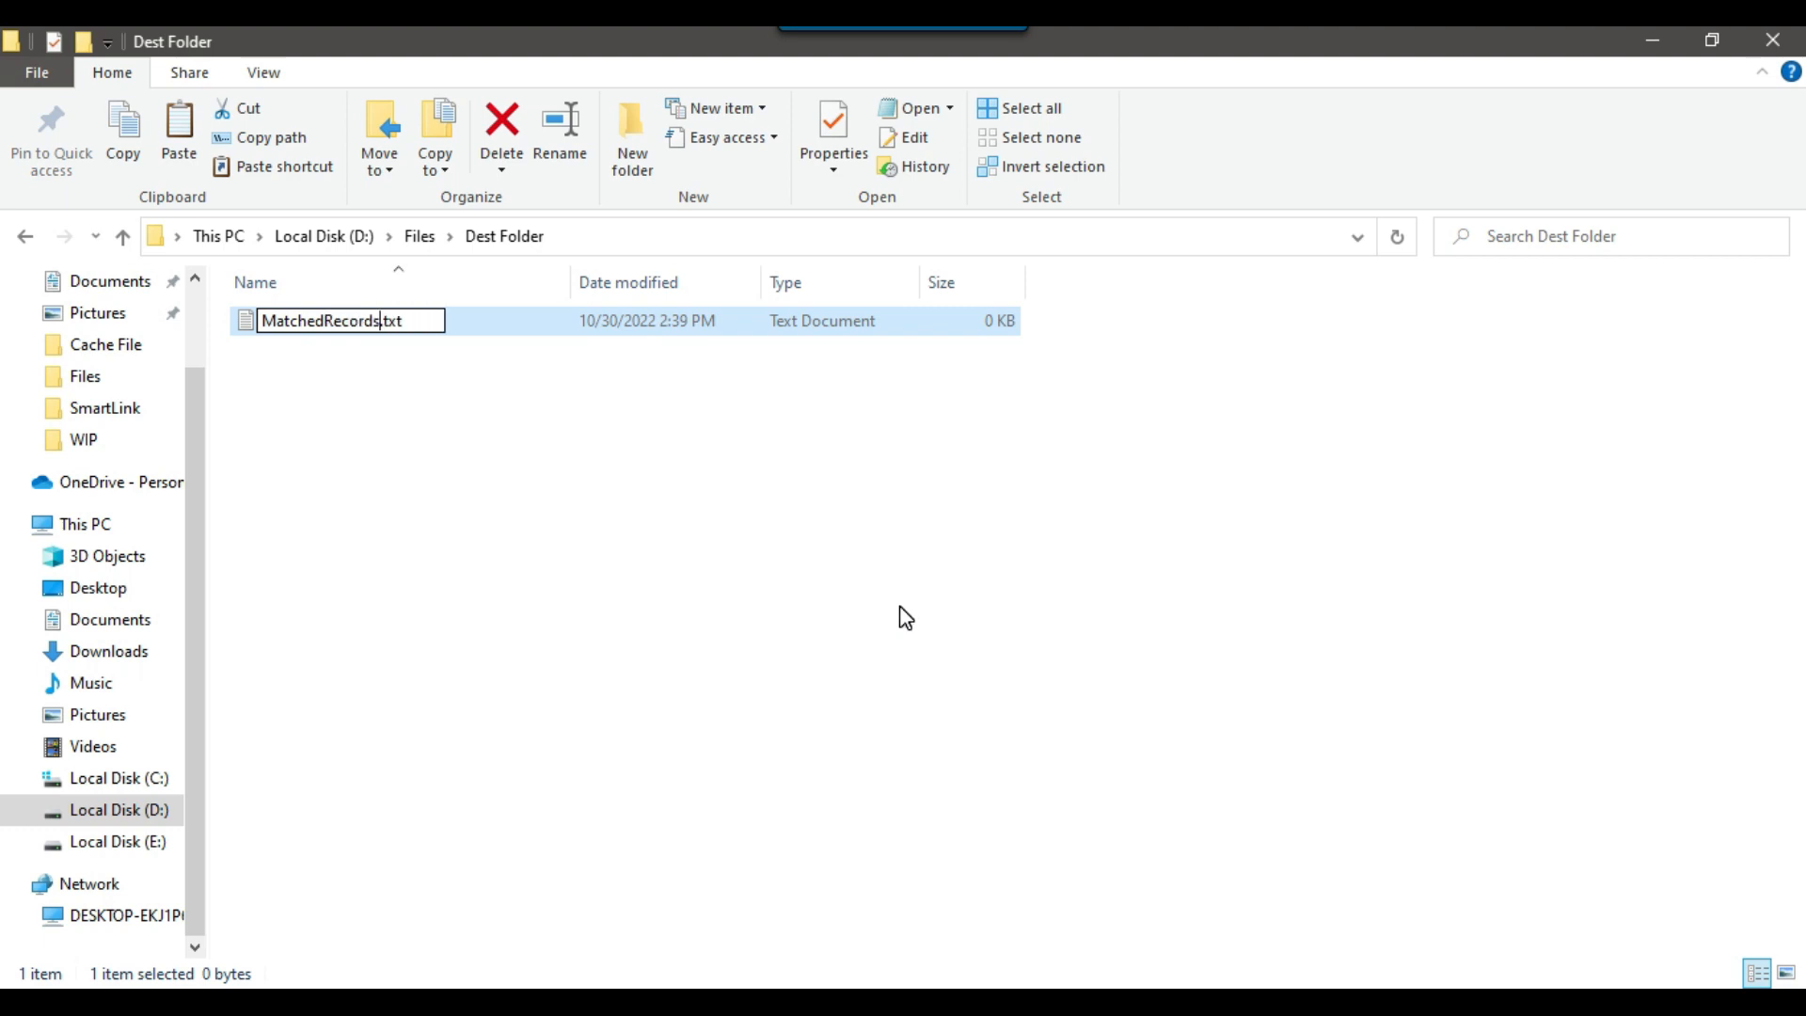
key(Return)
Step: Duplicate MatchedRecords.txt in the same folder and rename the copy as UnMatchedRecords.txt
key(ctrl+v)
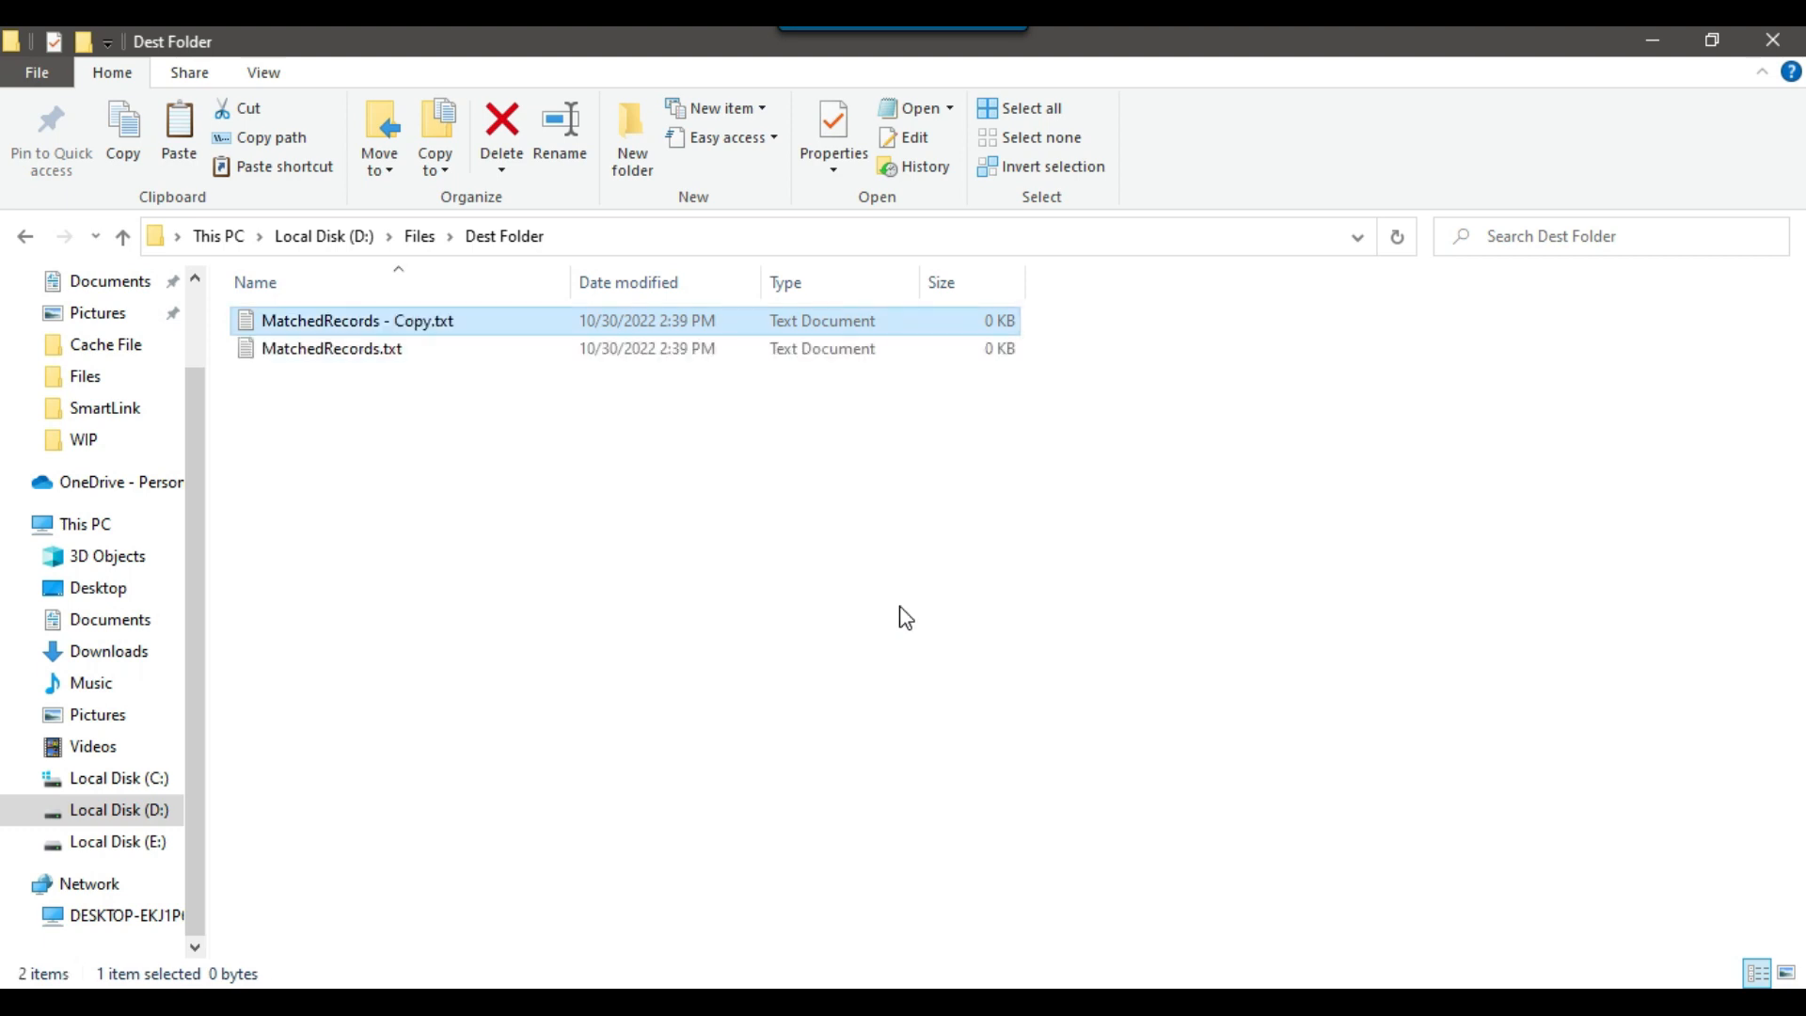
key(F2)
key(Right)
key(BackSpace)
key(BackSpace)
key(BackSpace)
key(BackSpace)
key(BackSpace)
key(BackSpace)
key(BackSpace)
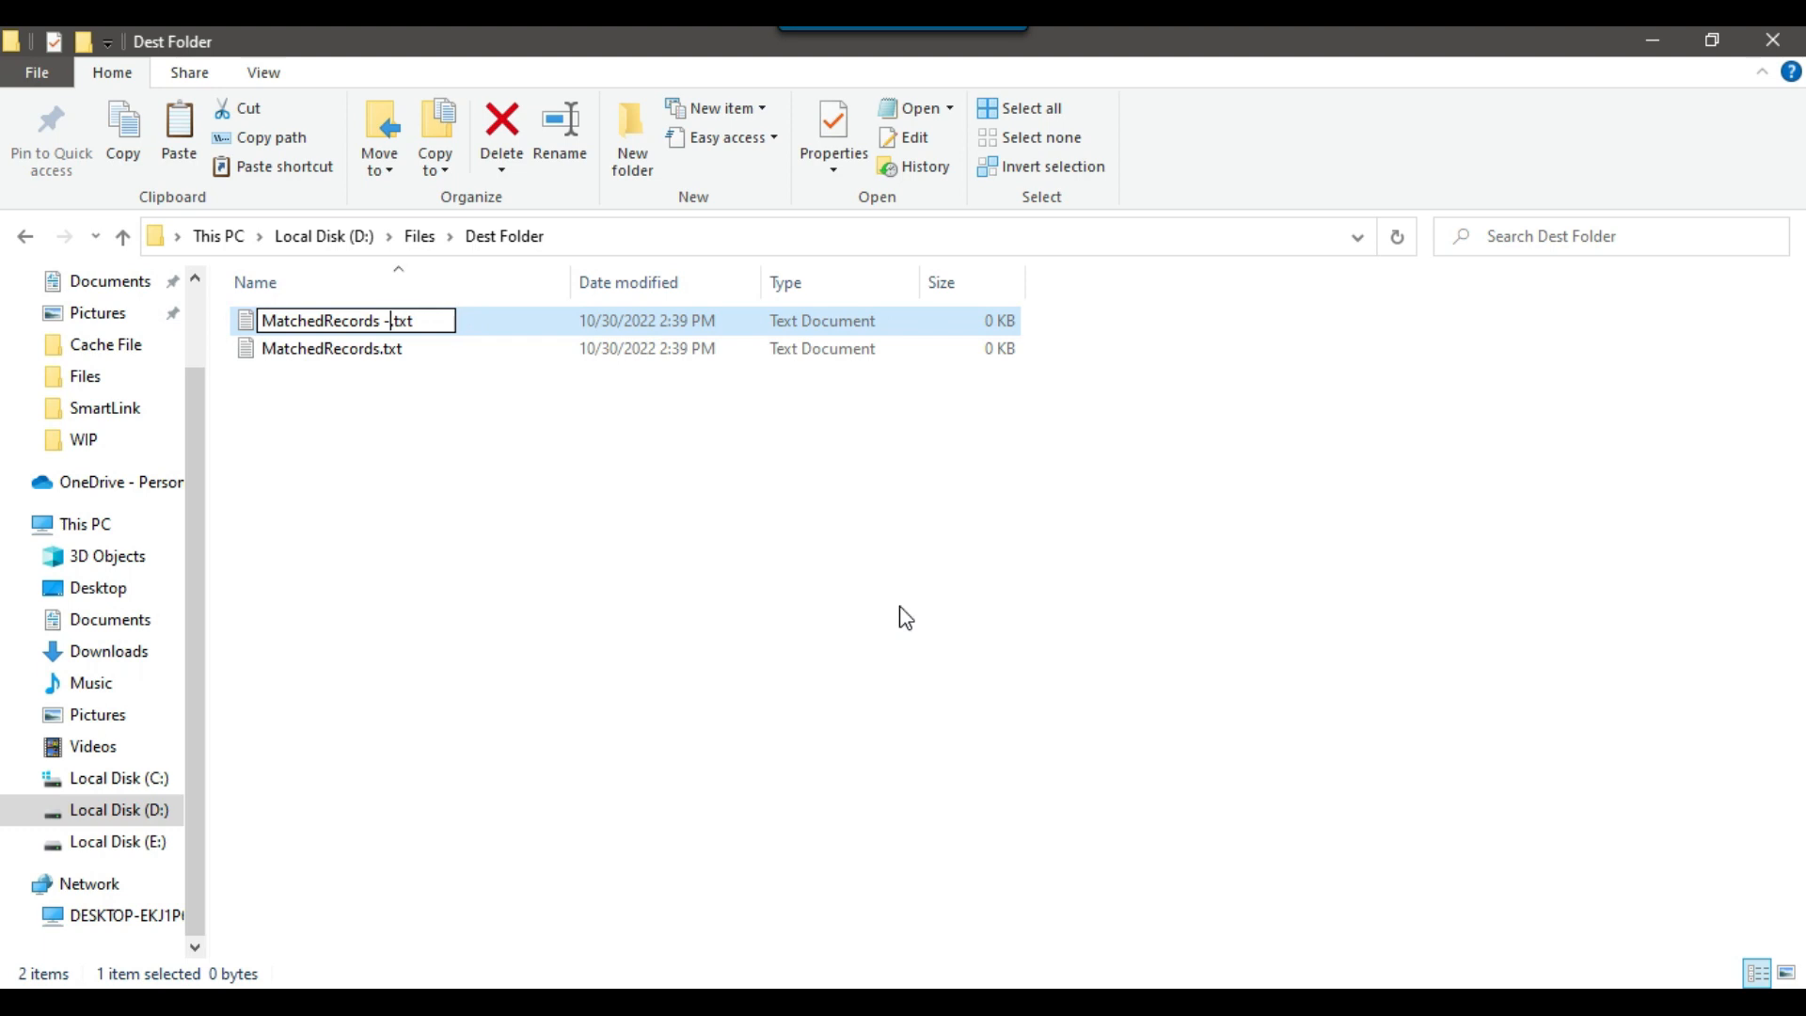
text(Un)
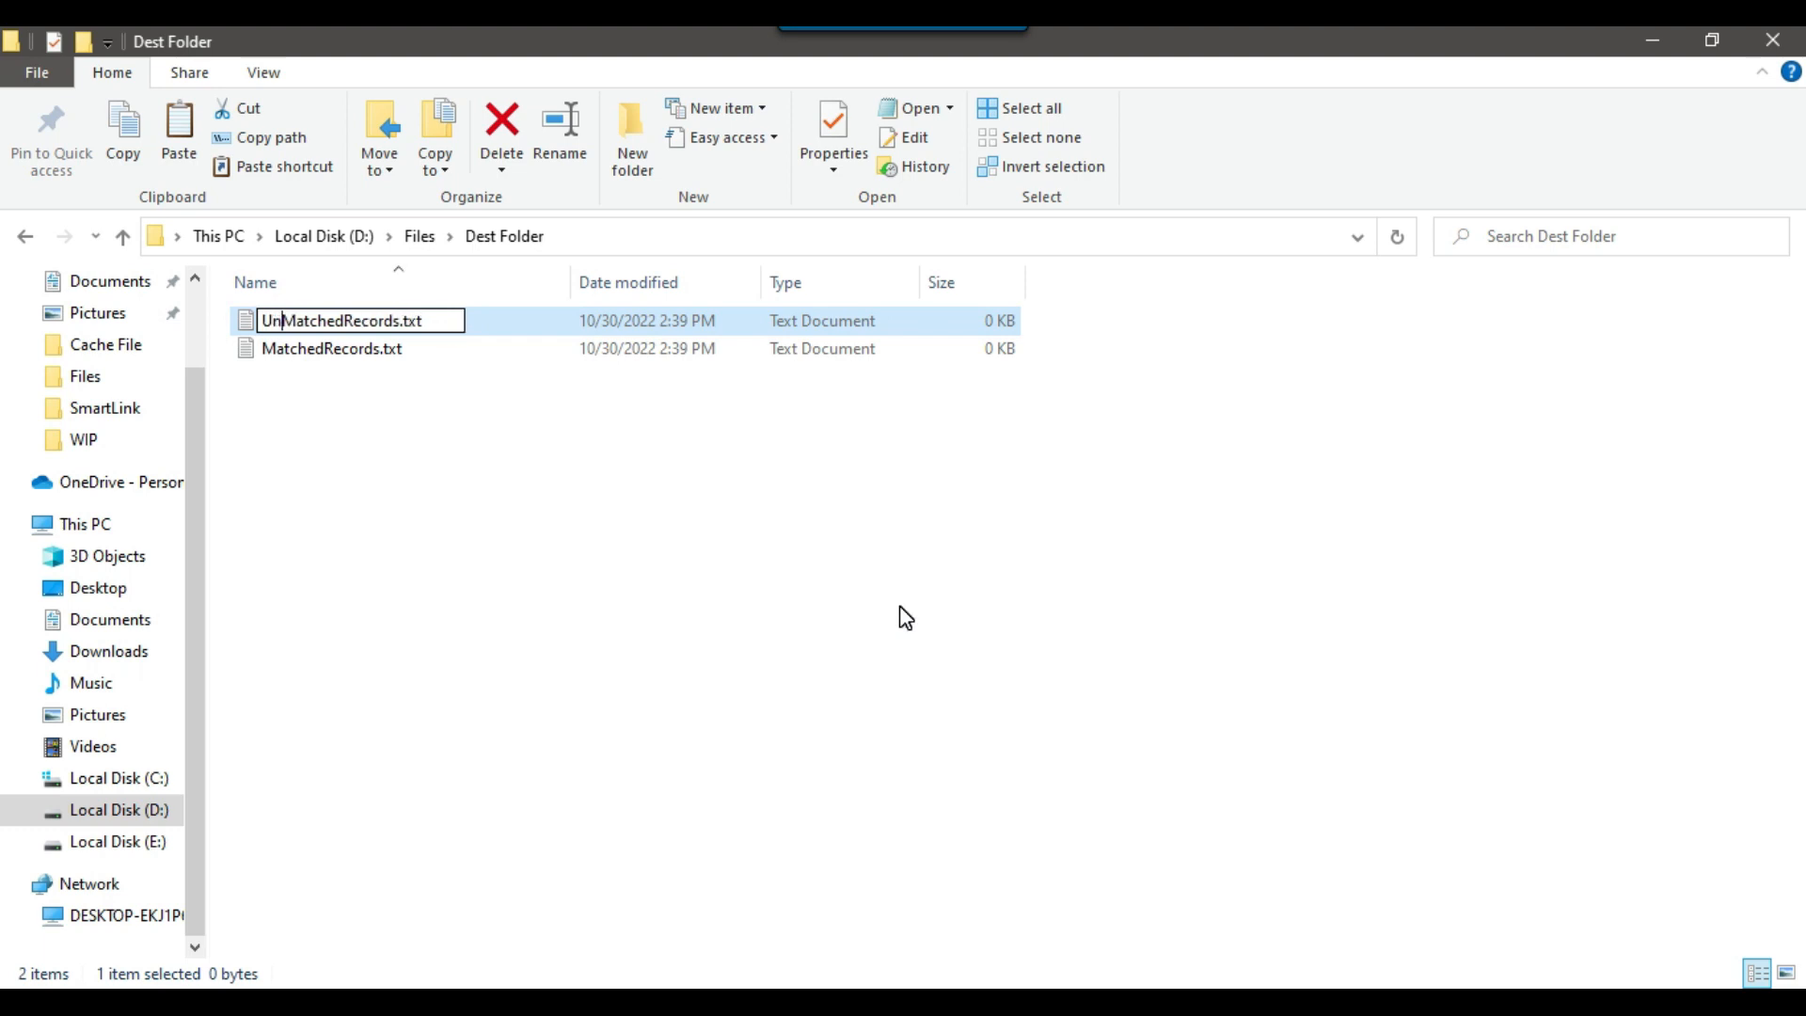
key(Return)
key(ctrl+a)
click(478, 478)
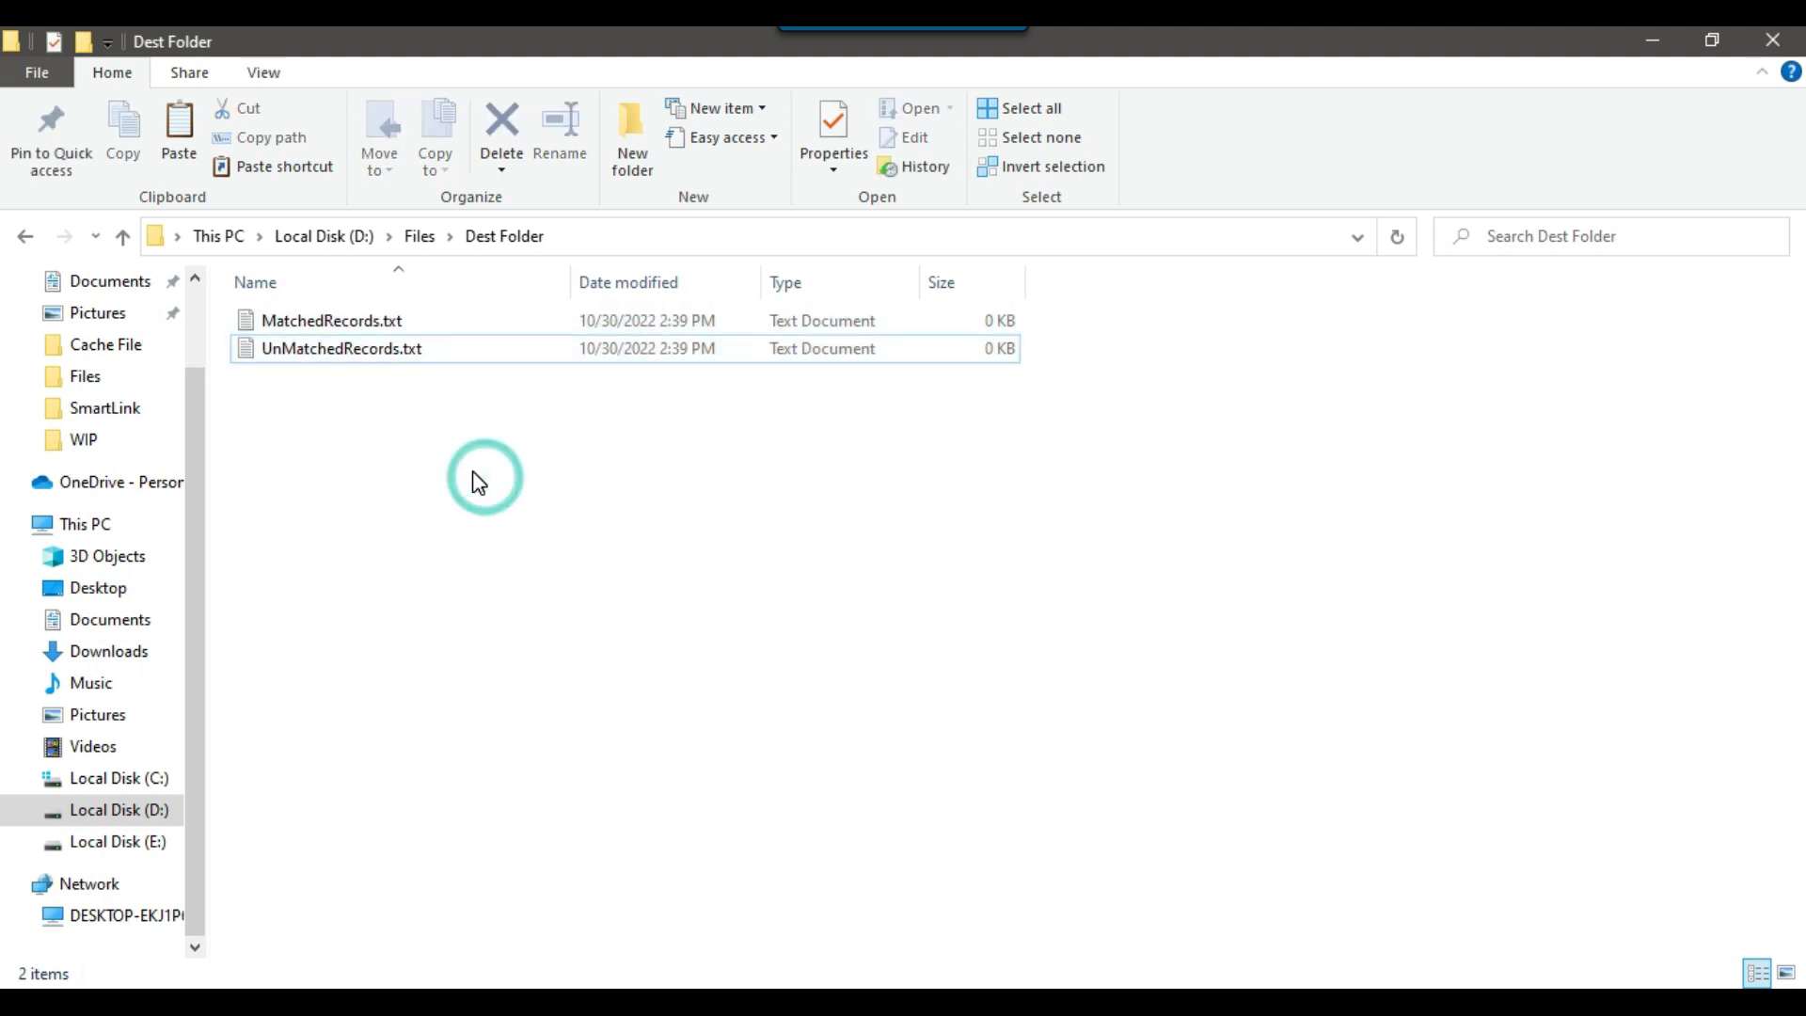
drag(436, 428, 346, 324)
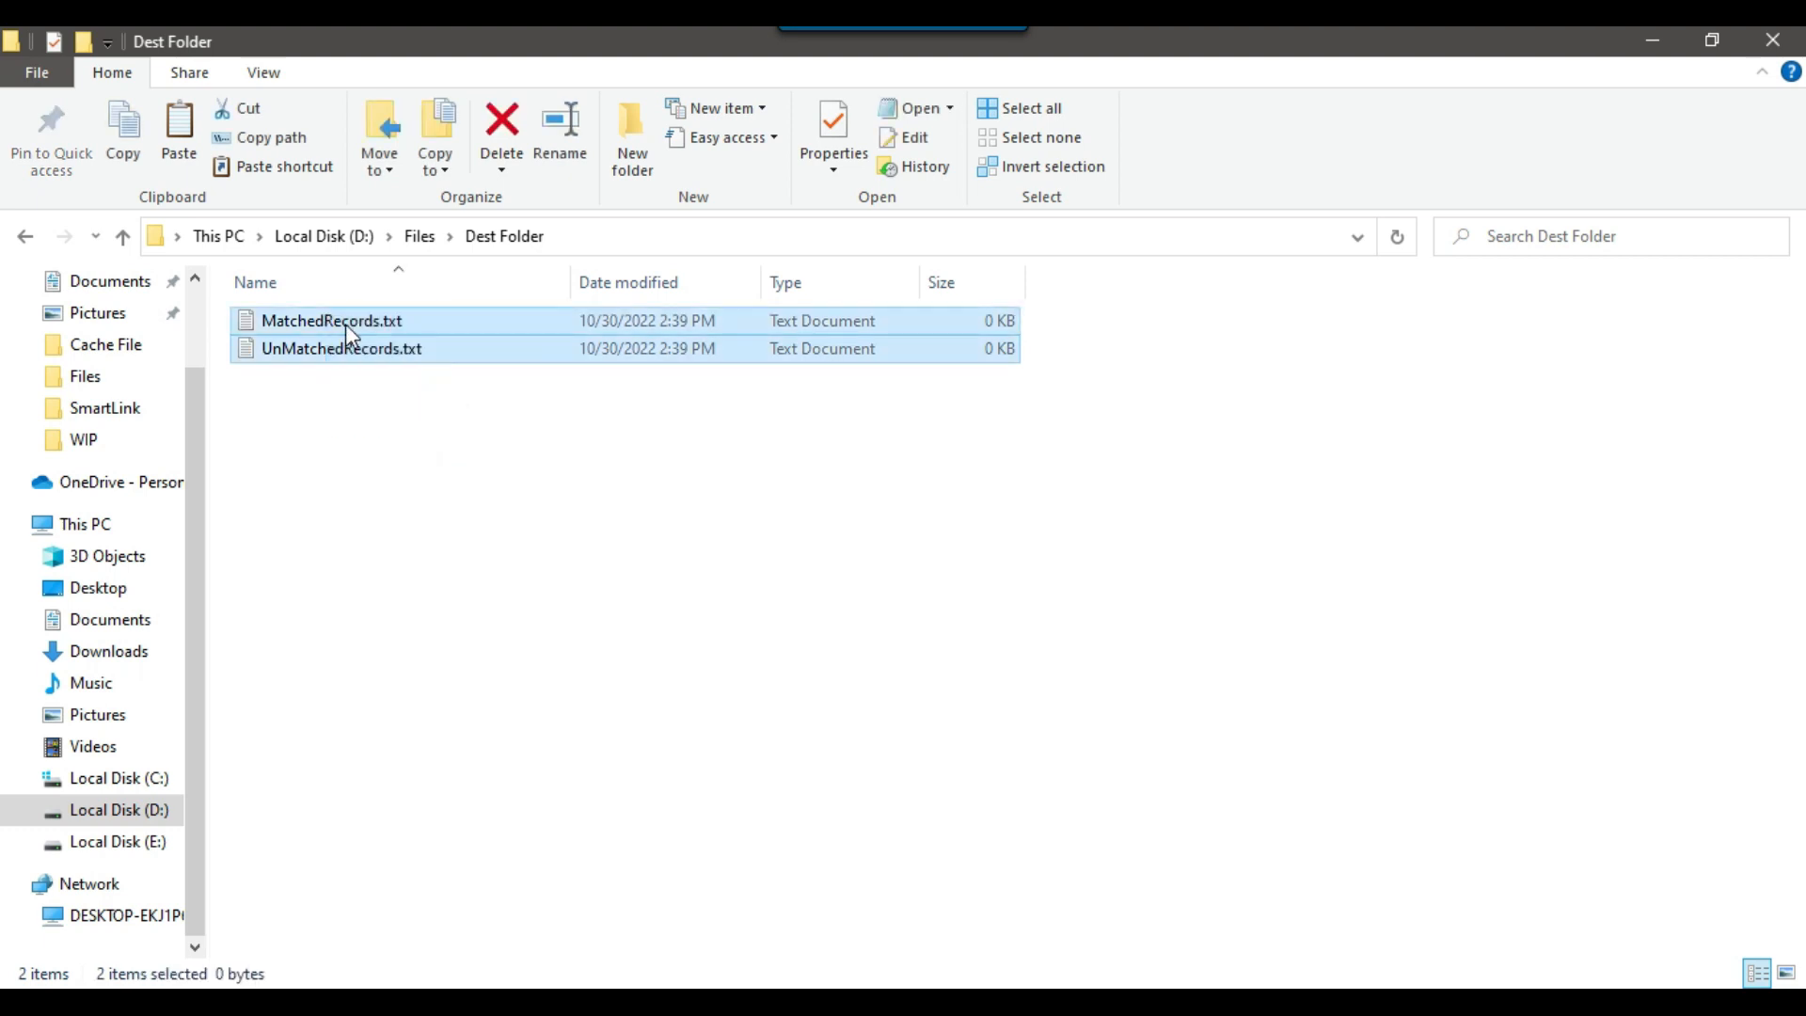
click(889, 568)
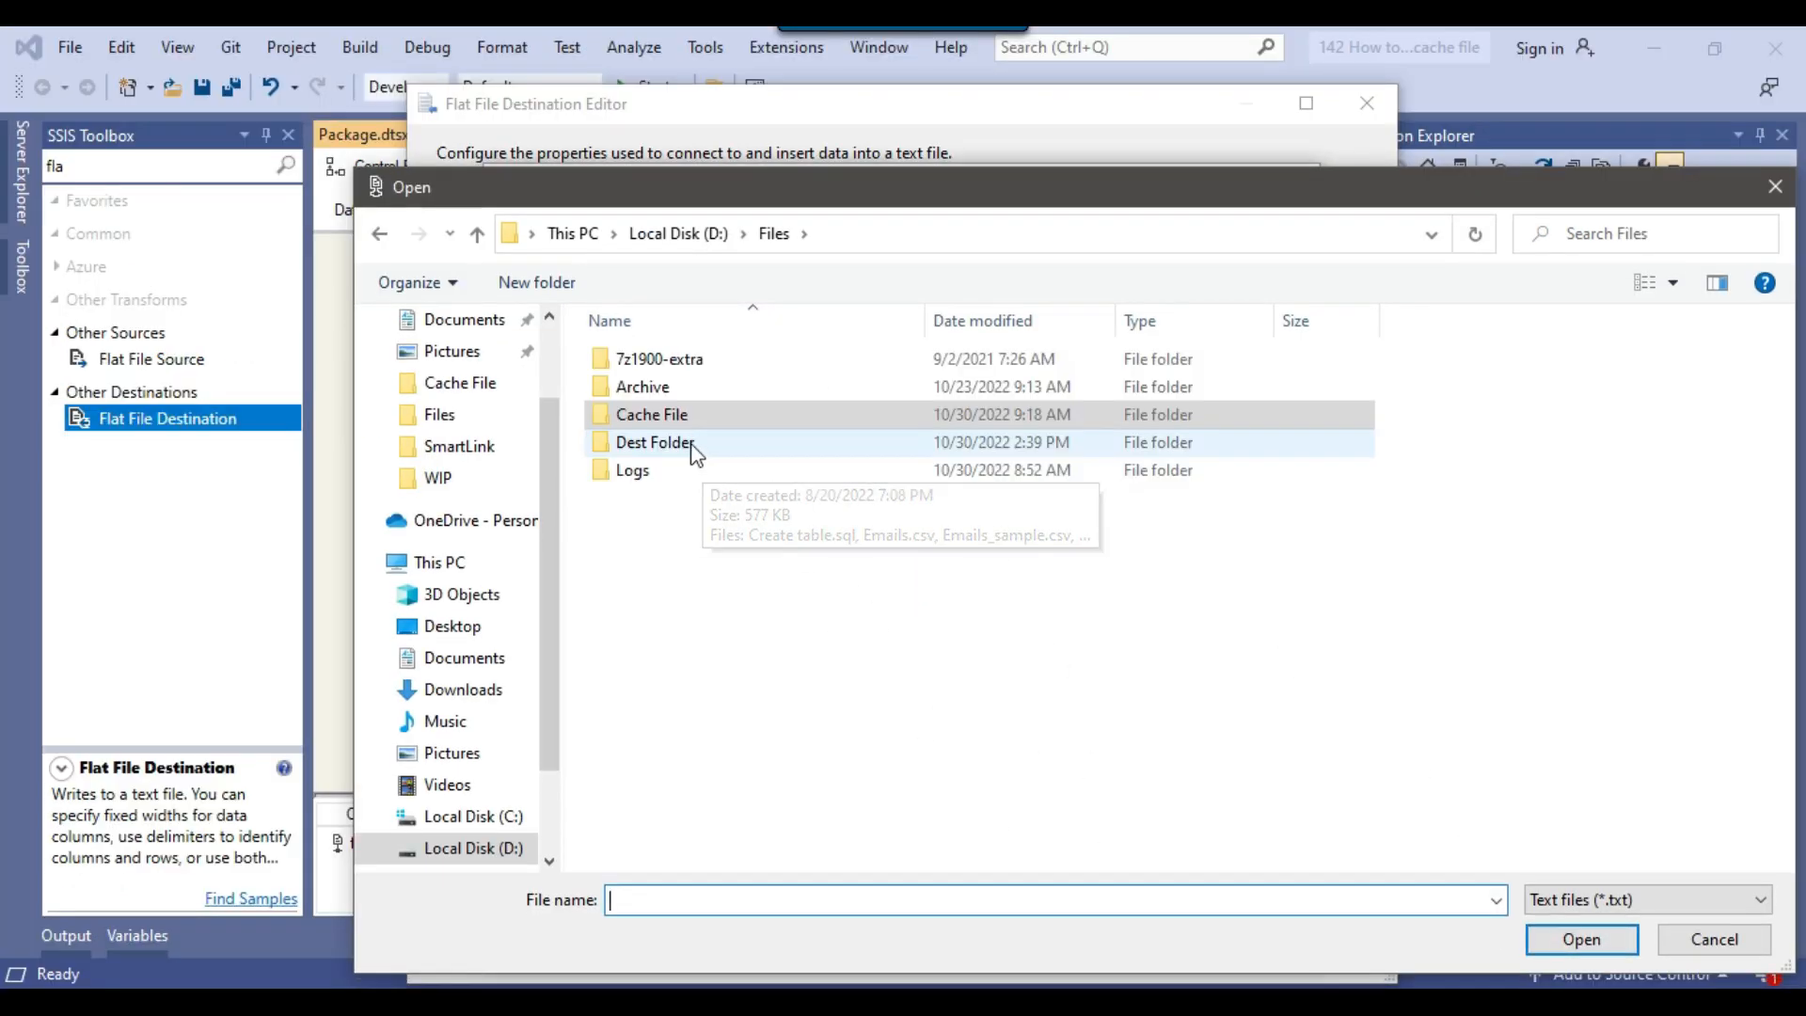
Step: Switch back to Visual Studio and set MatchedRecords.txt from Dest Folder as the file of the matched records connection
double_click(693, 443)
click(693, 363)
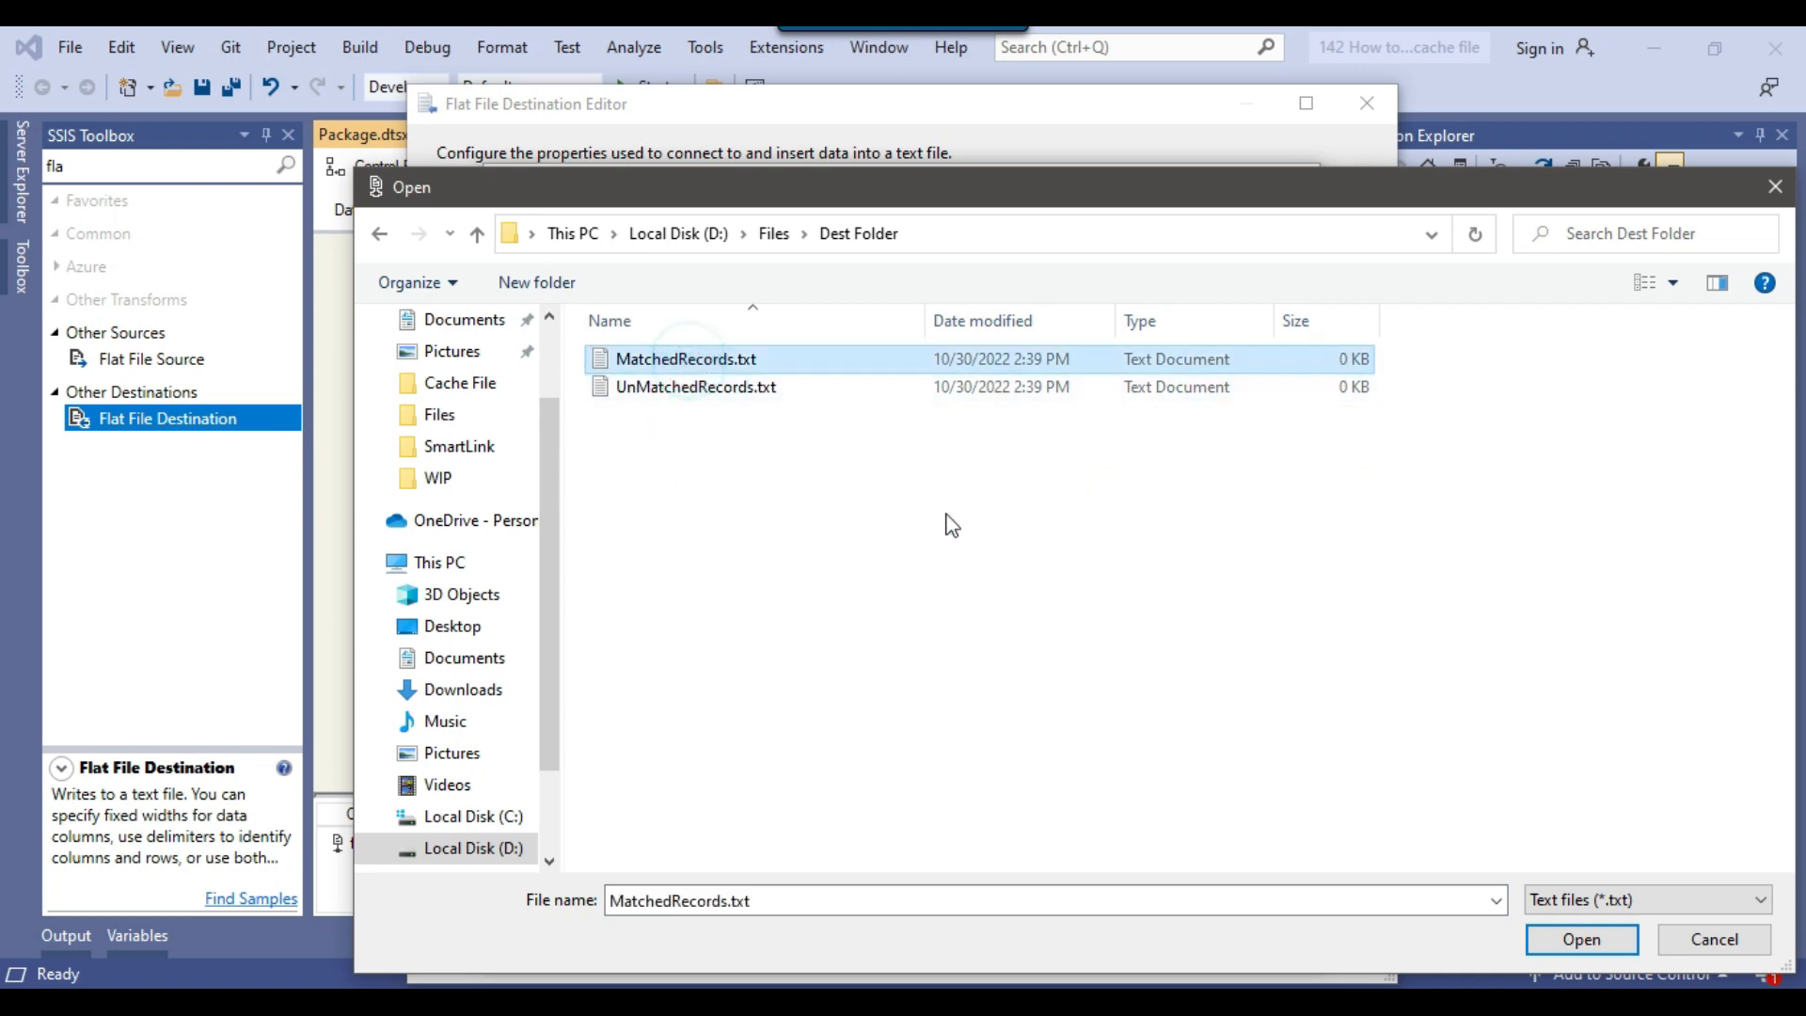
click(1584, 941)
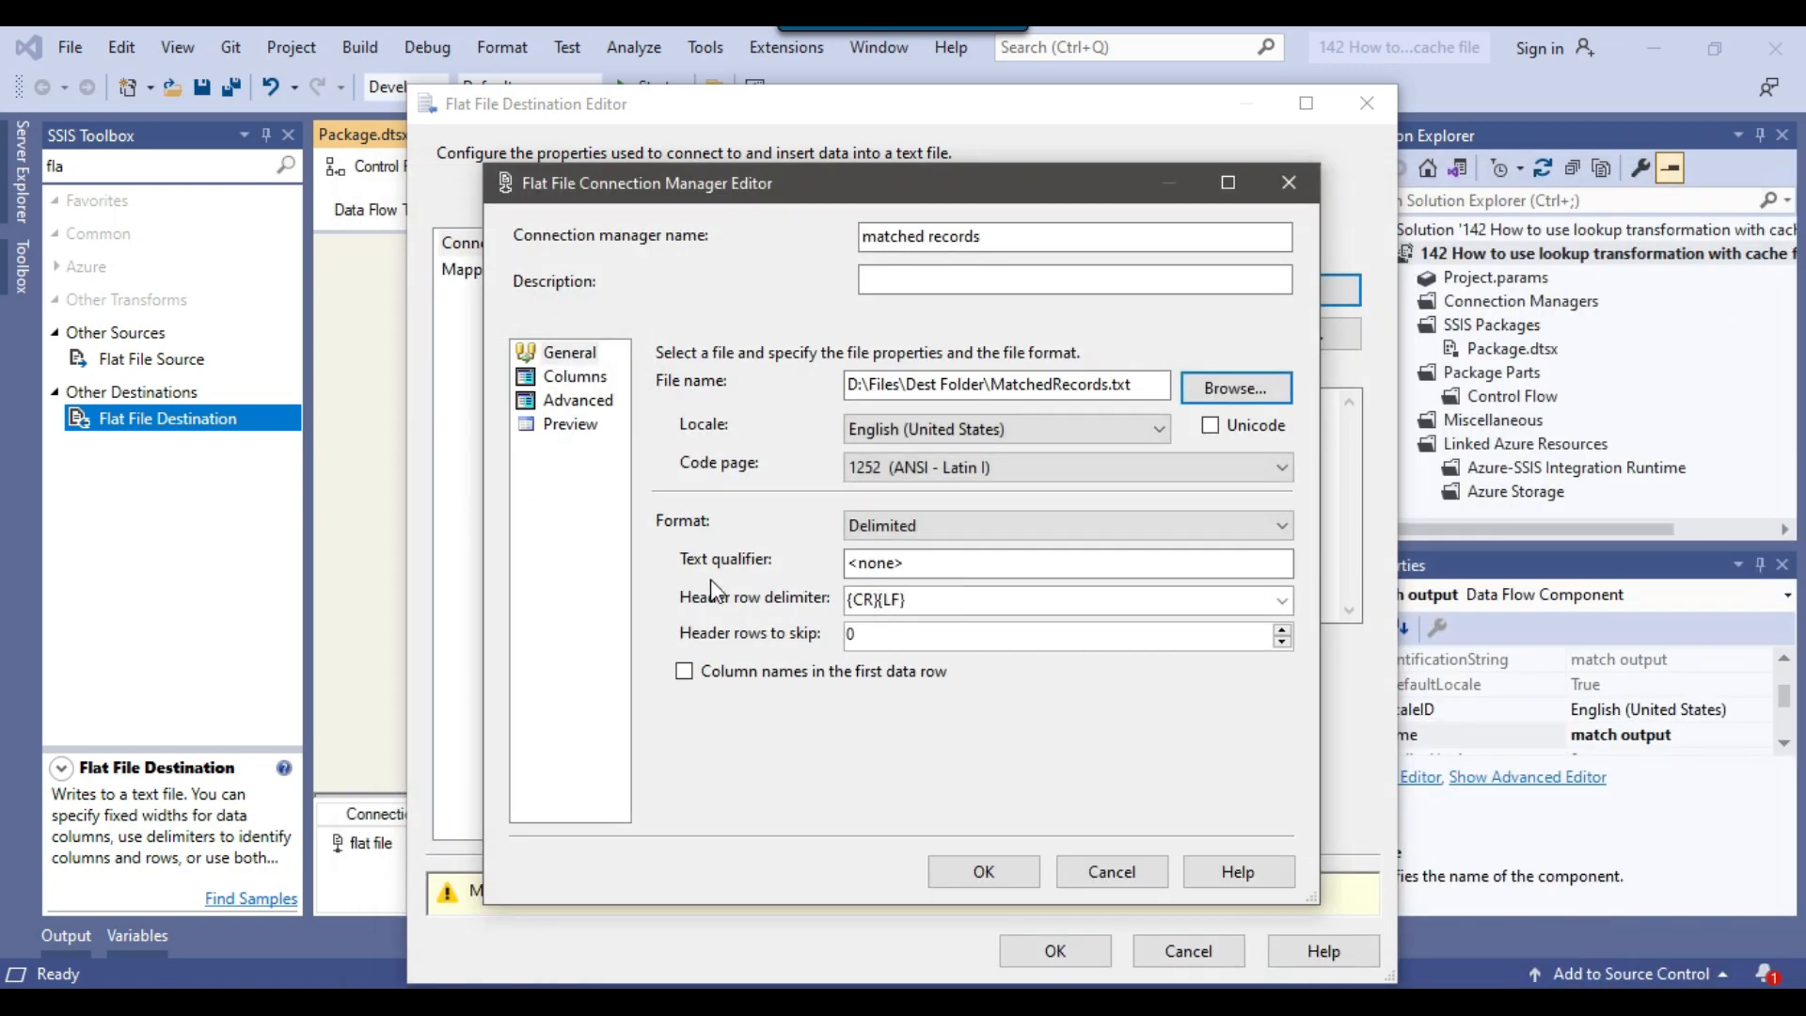
Step: Enable column names in the first data row for the matched records connection and accept the match output destination's column mappings
click(684, 672)
click(583, 425)
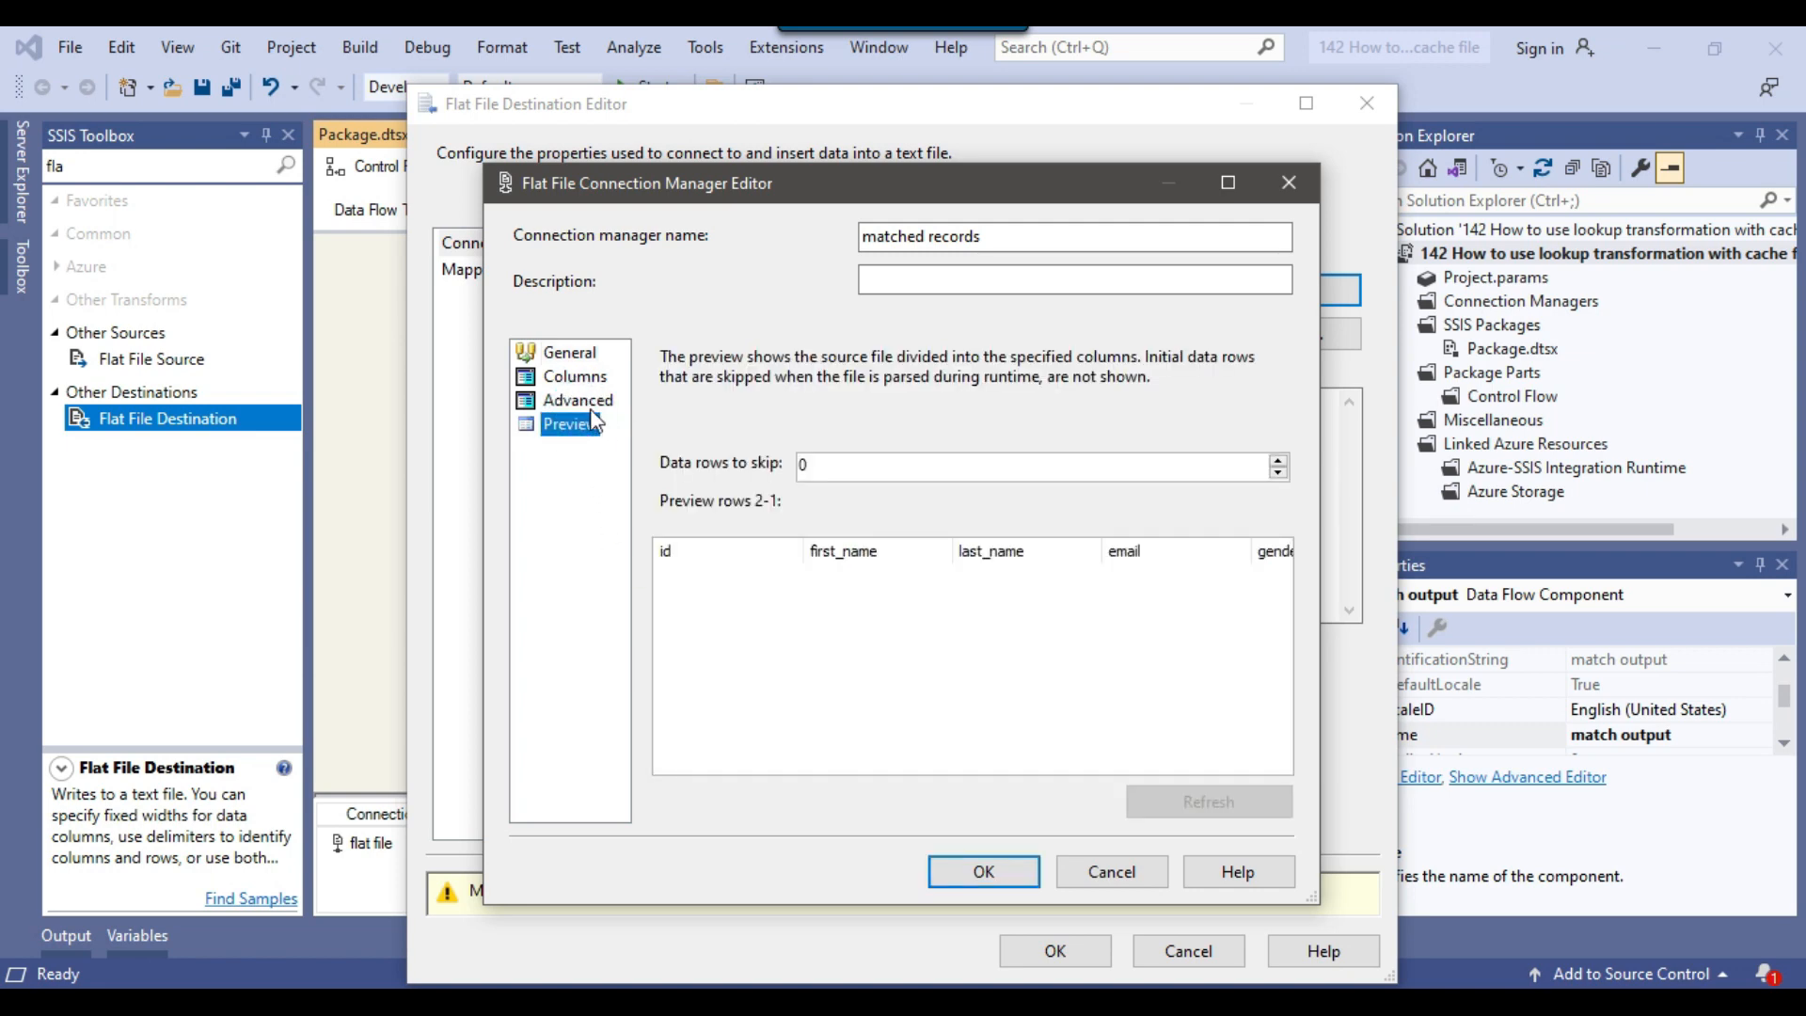
click(576, 401)
click(984, 871)
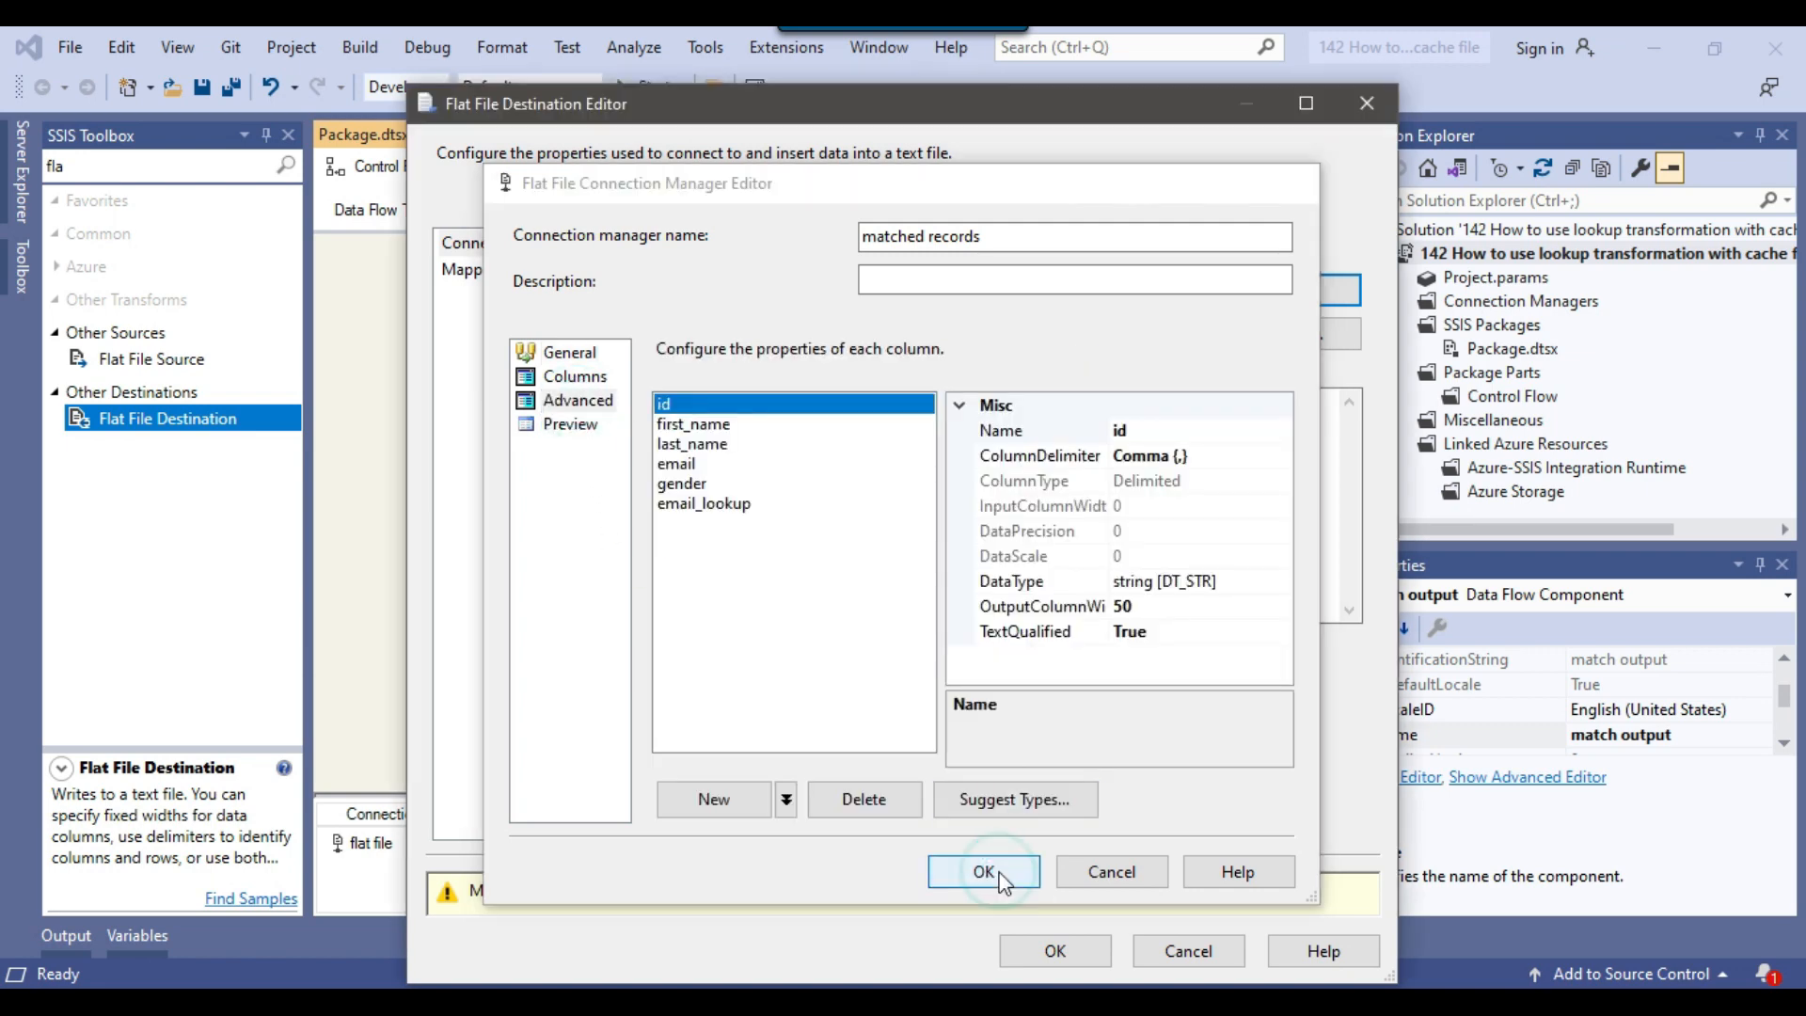
click(481, 274)
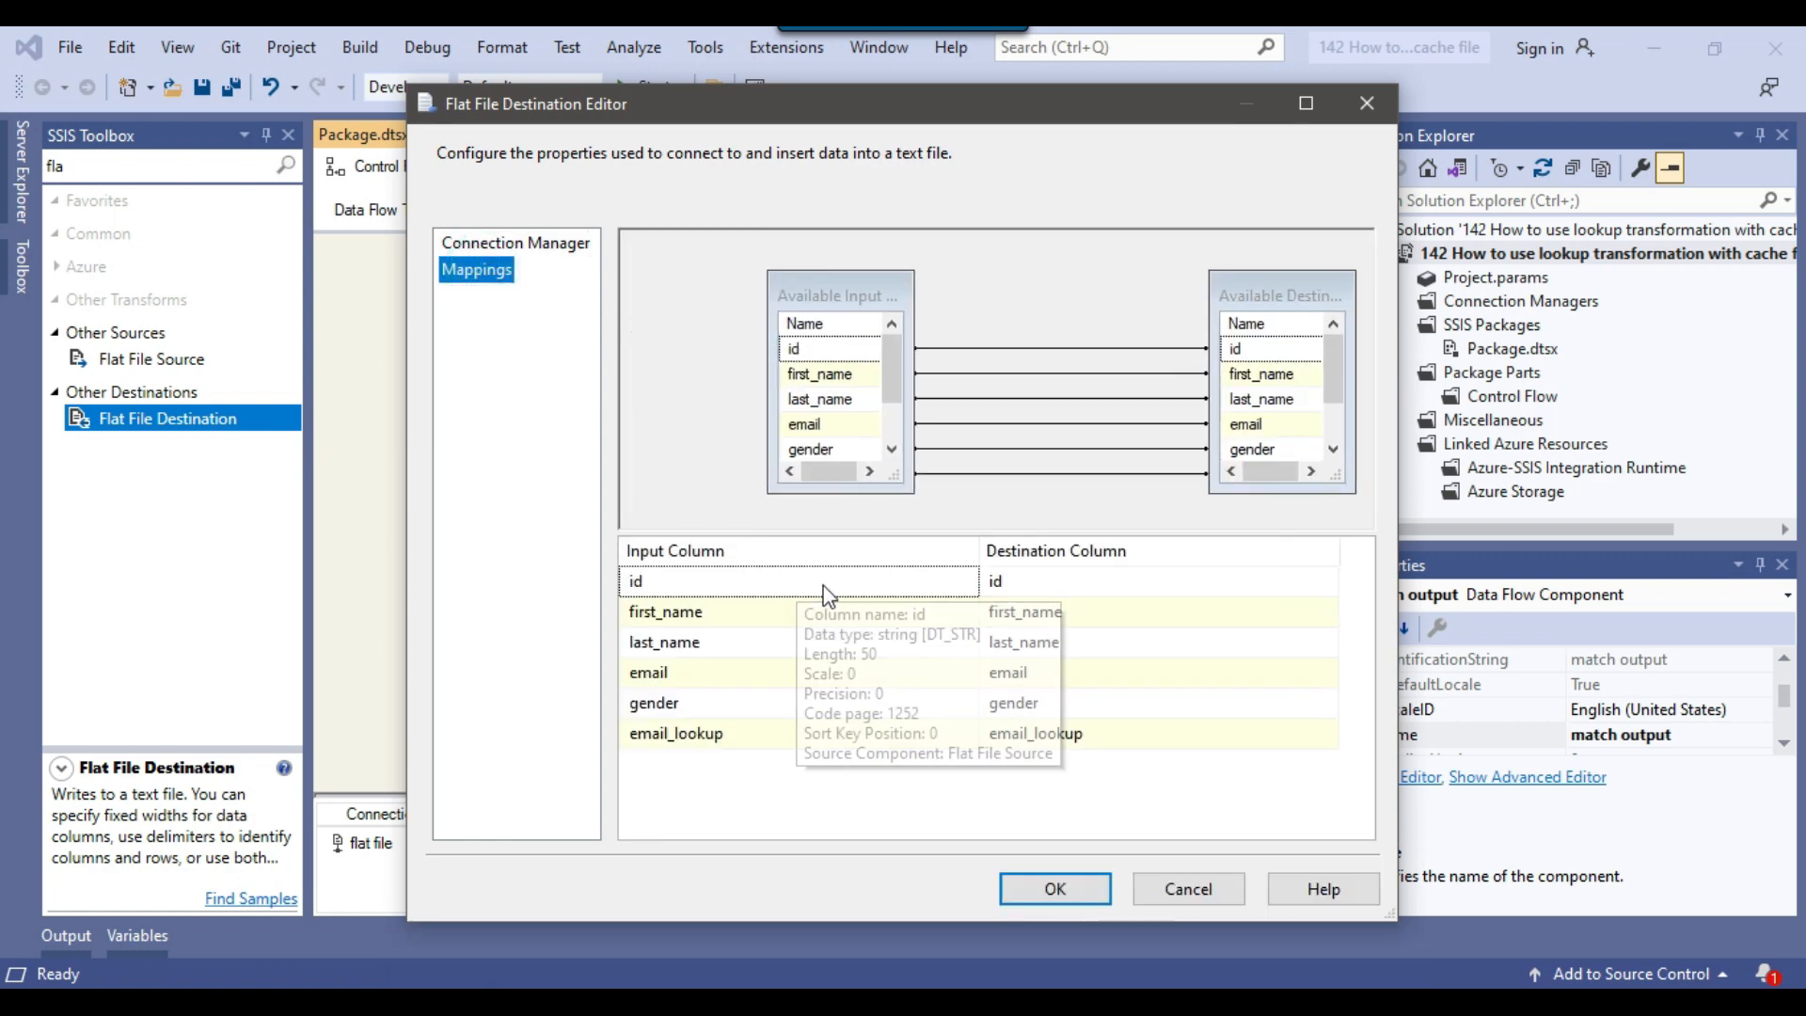
click(1076, 888)
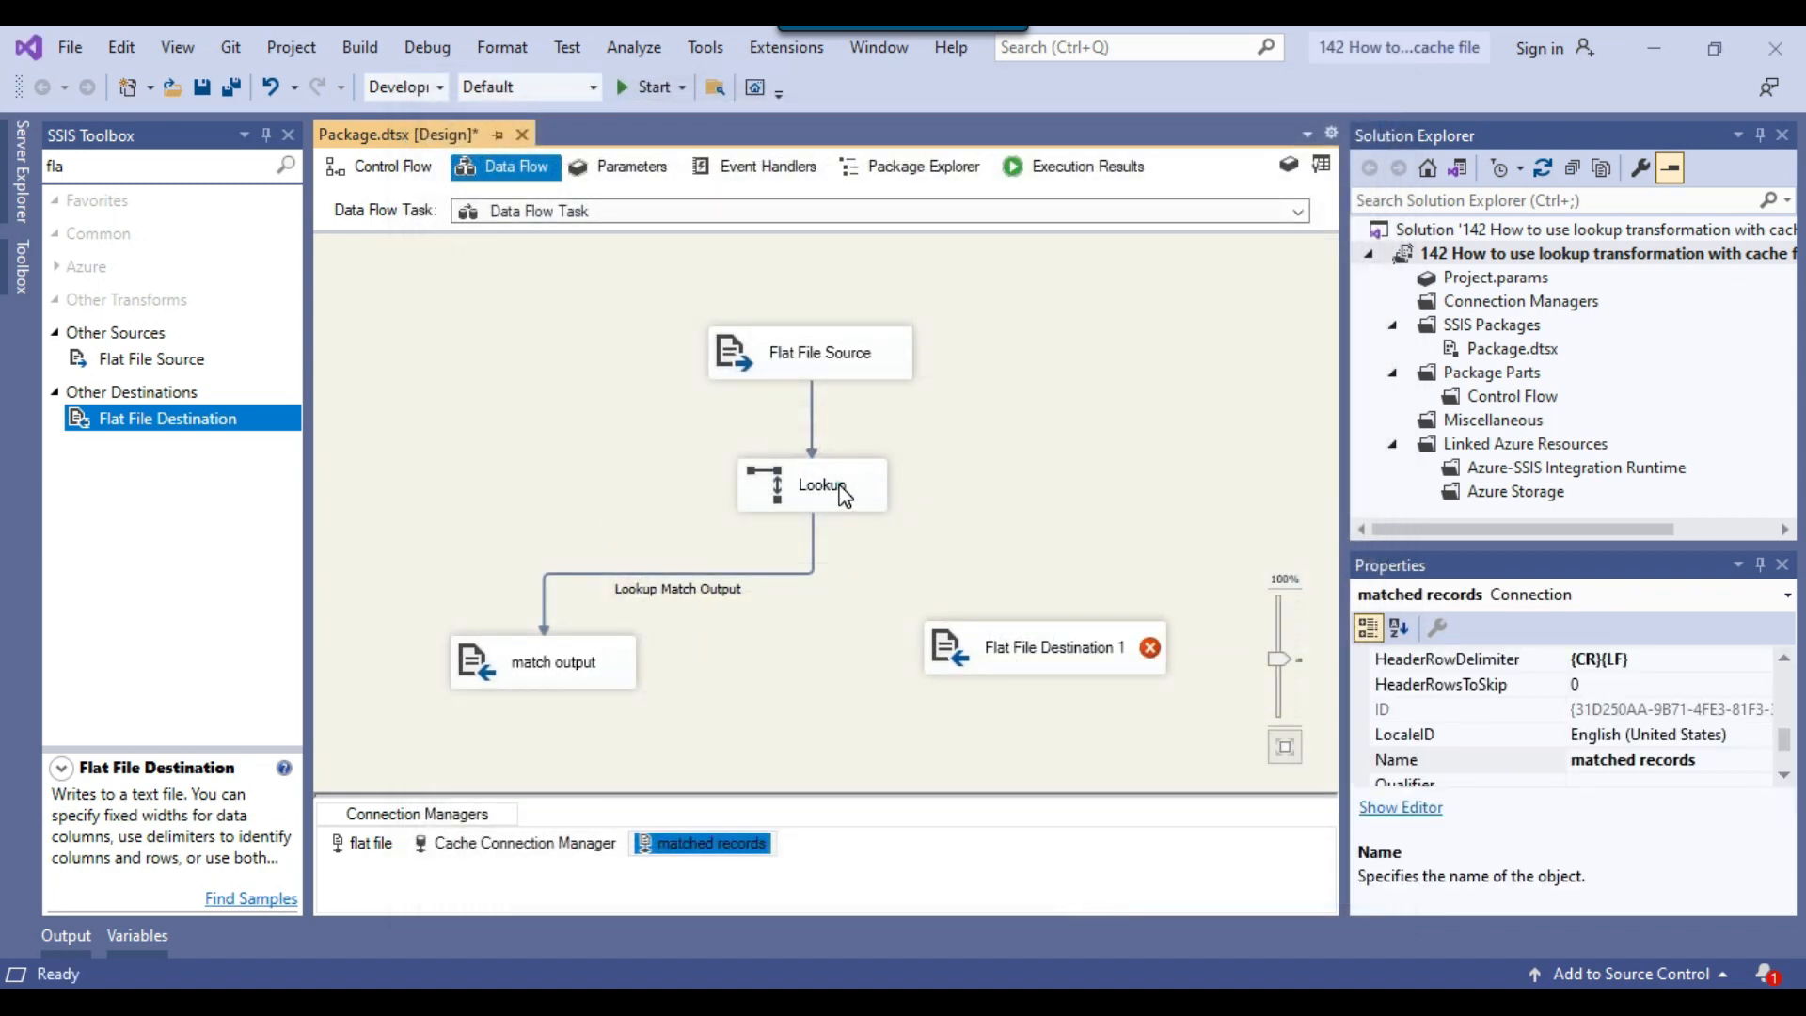
Step: Connect the Lookup No Match Output to the second Flat File Destination and shift that destination slightly
click(820, 497)
drag(830, 538, 1044, 654)
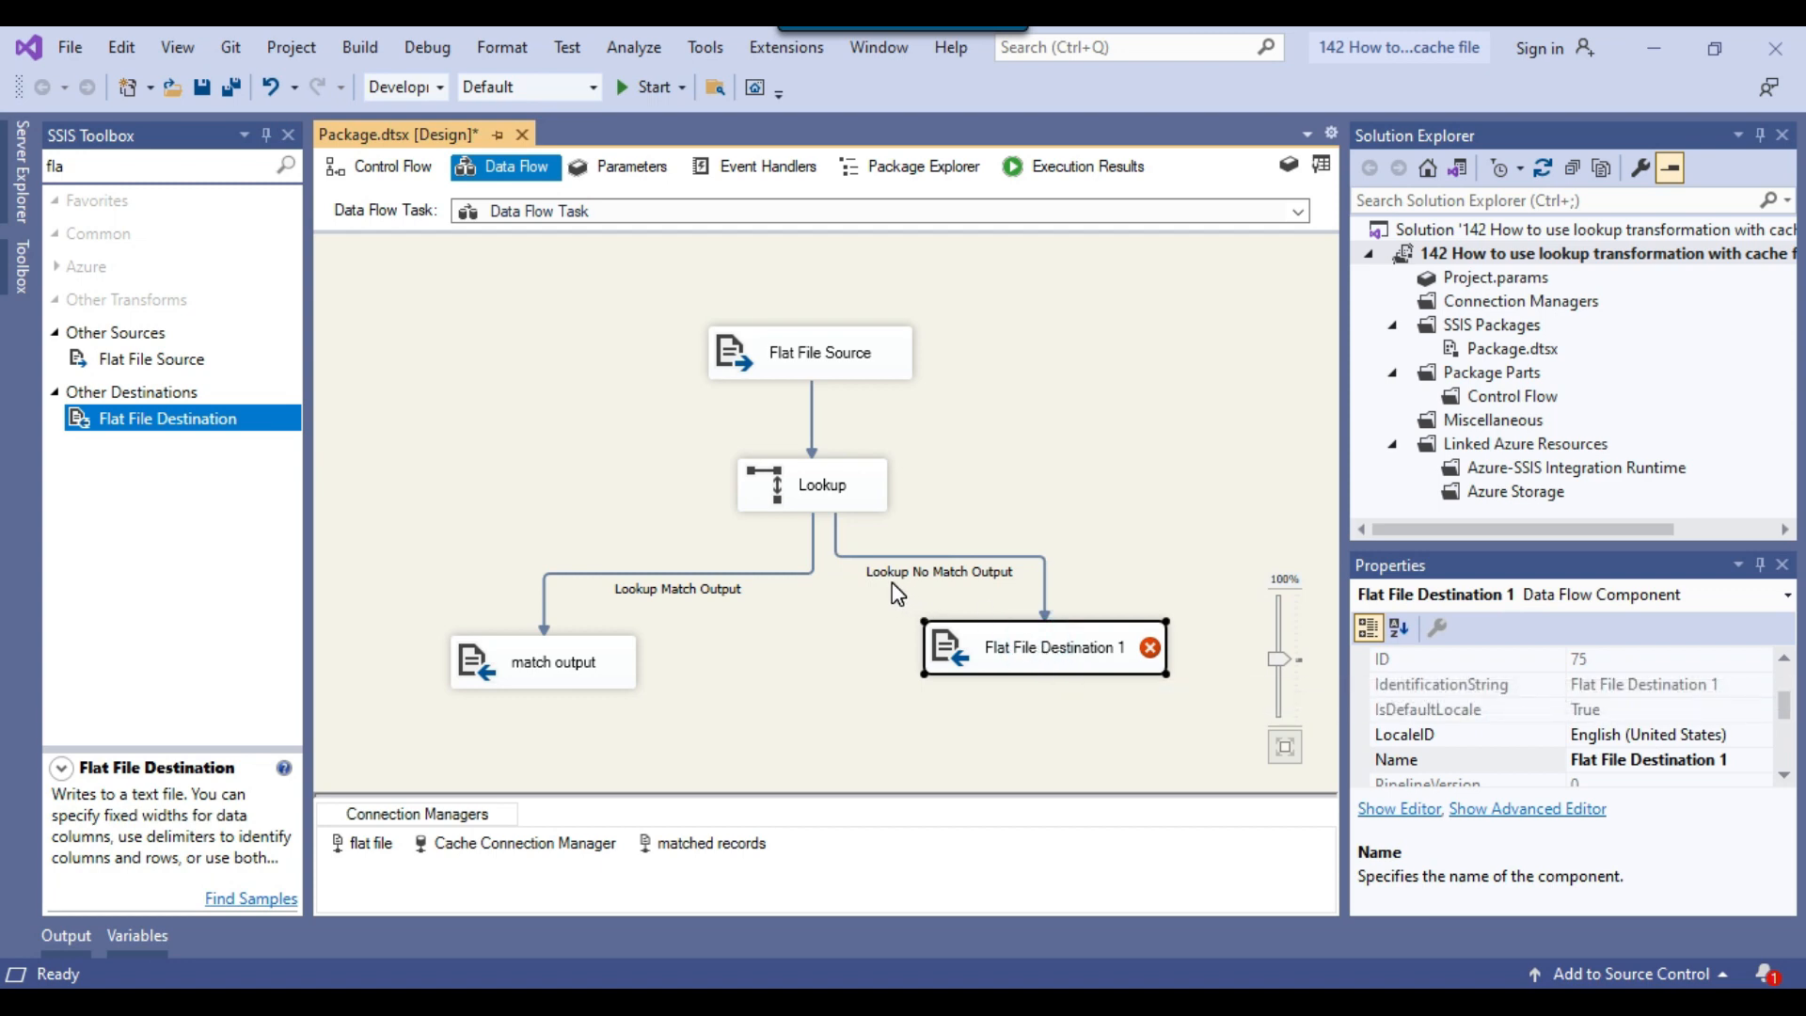
mouse_move(1041, 660)
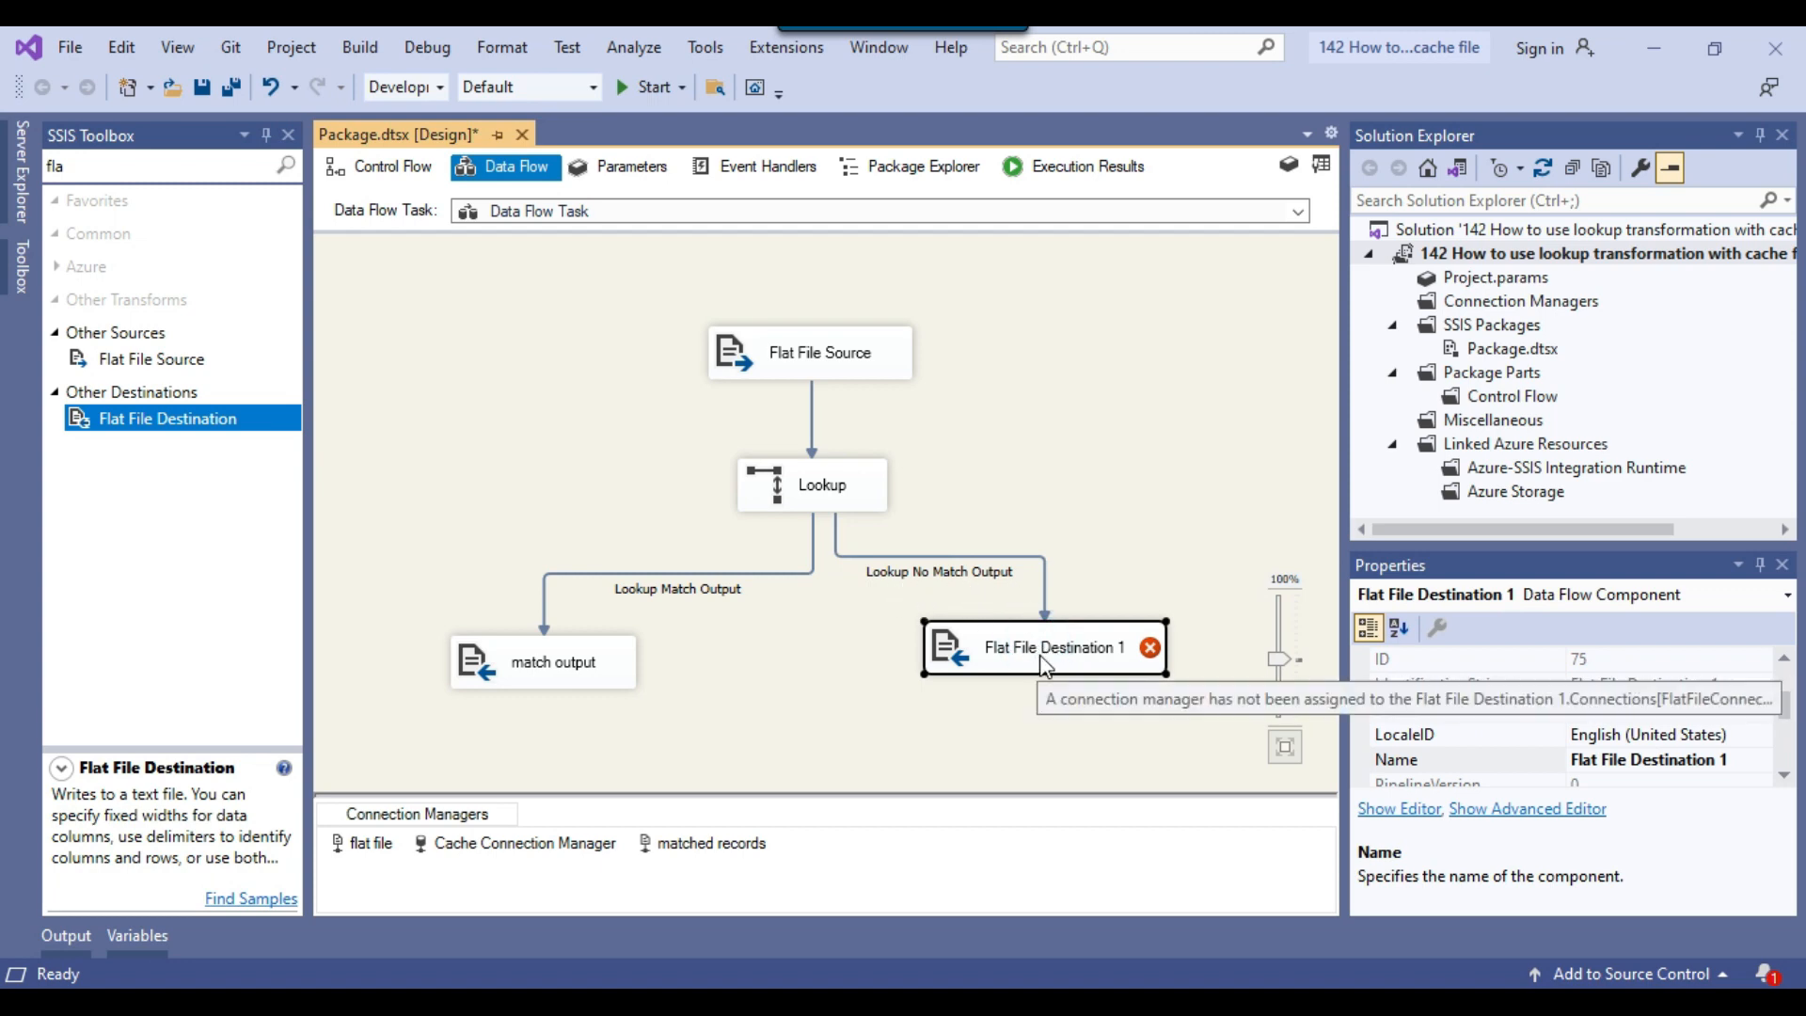
drag(1042, 664, 1029, 666)
Step: Rename the Flat File Destination fed by the no match output as "unmatched records"
right_click(1029, 666)
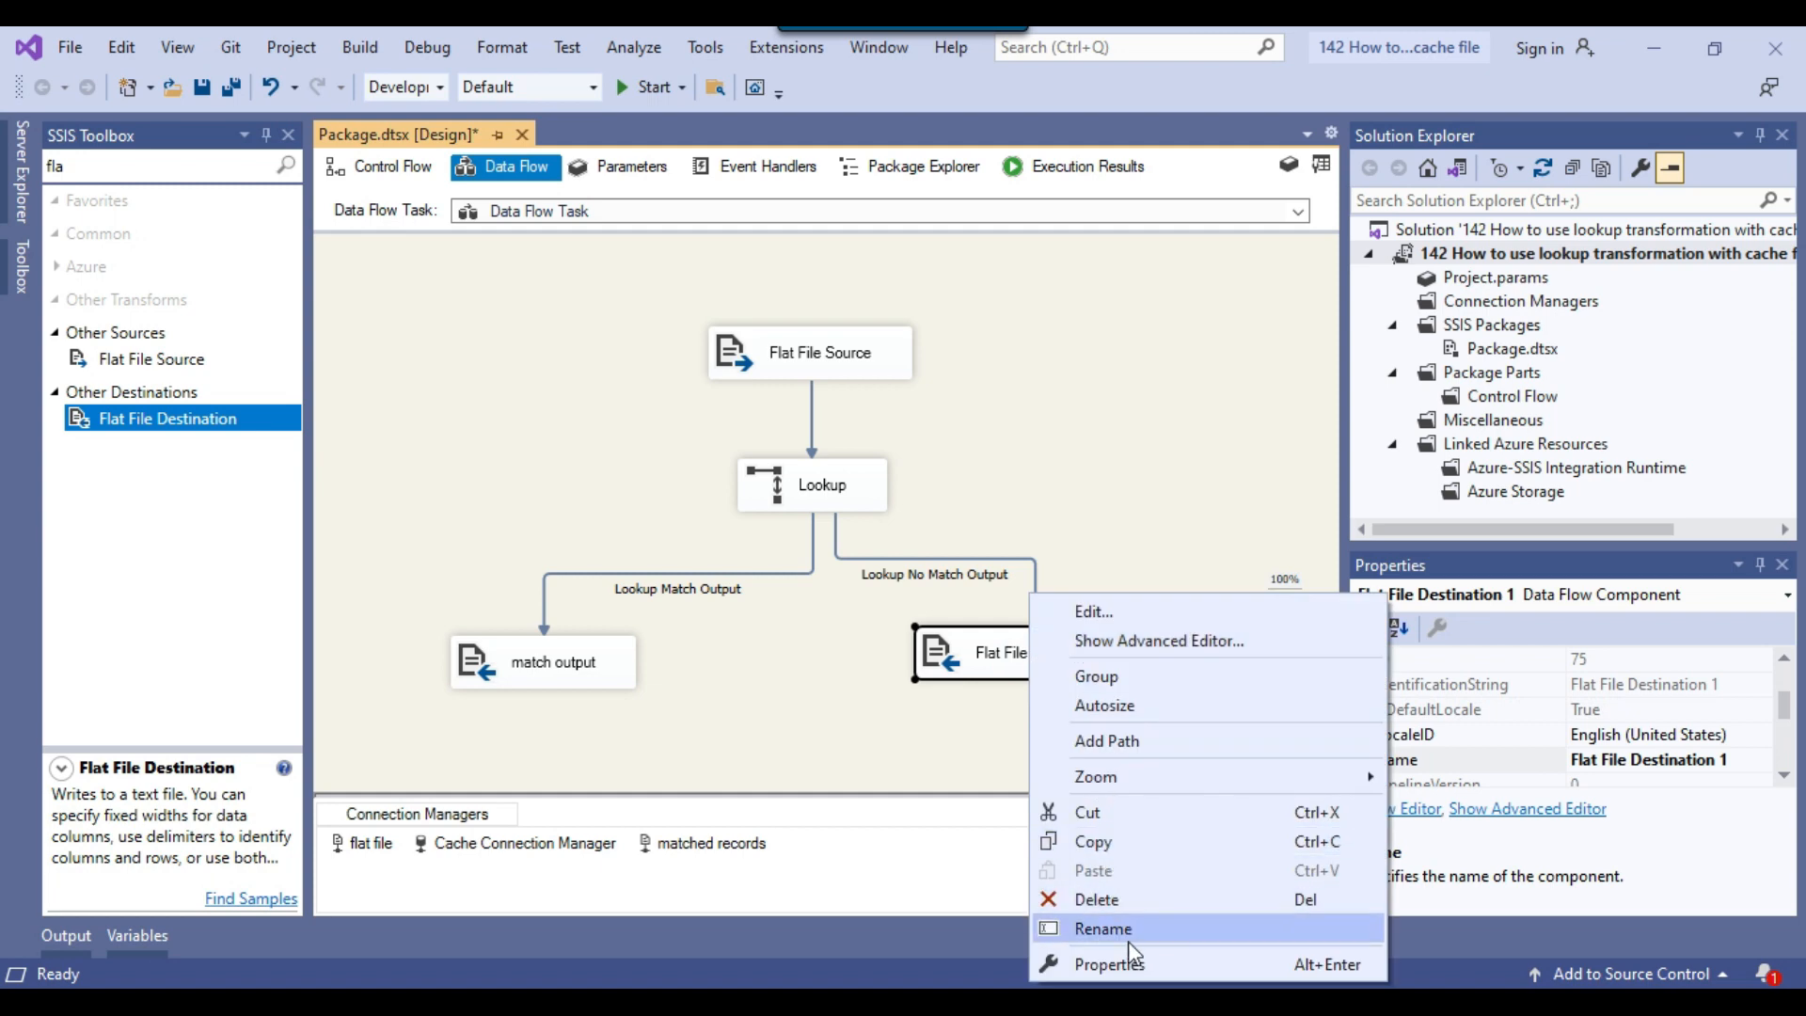
click(1103, 929)
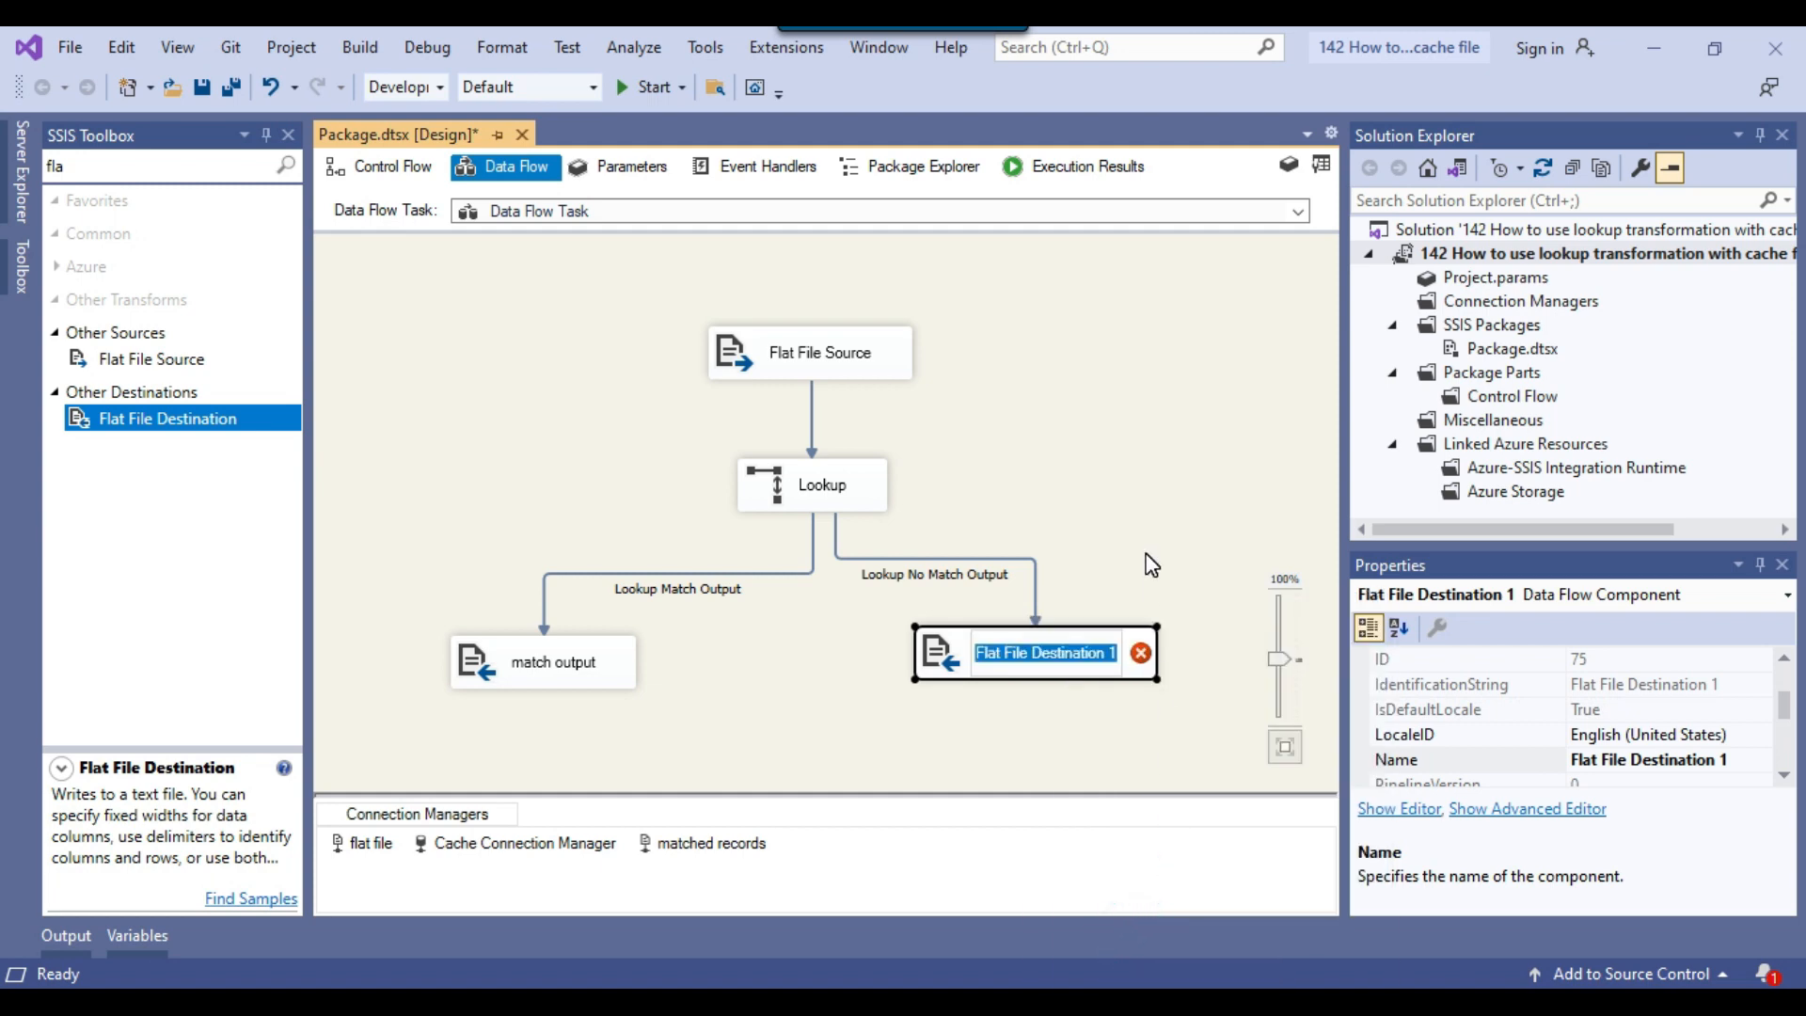
text(unmatched records)
click(1179, 535)
Step: Start a new delimited flat file connection manager for the unmatched records destination and name it "UnMatched records"
right_click(1015, 657)
click(1080, 602)
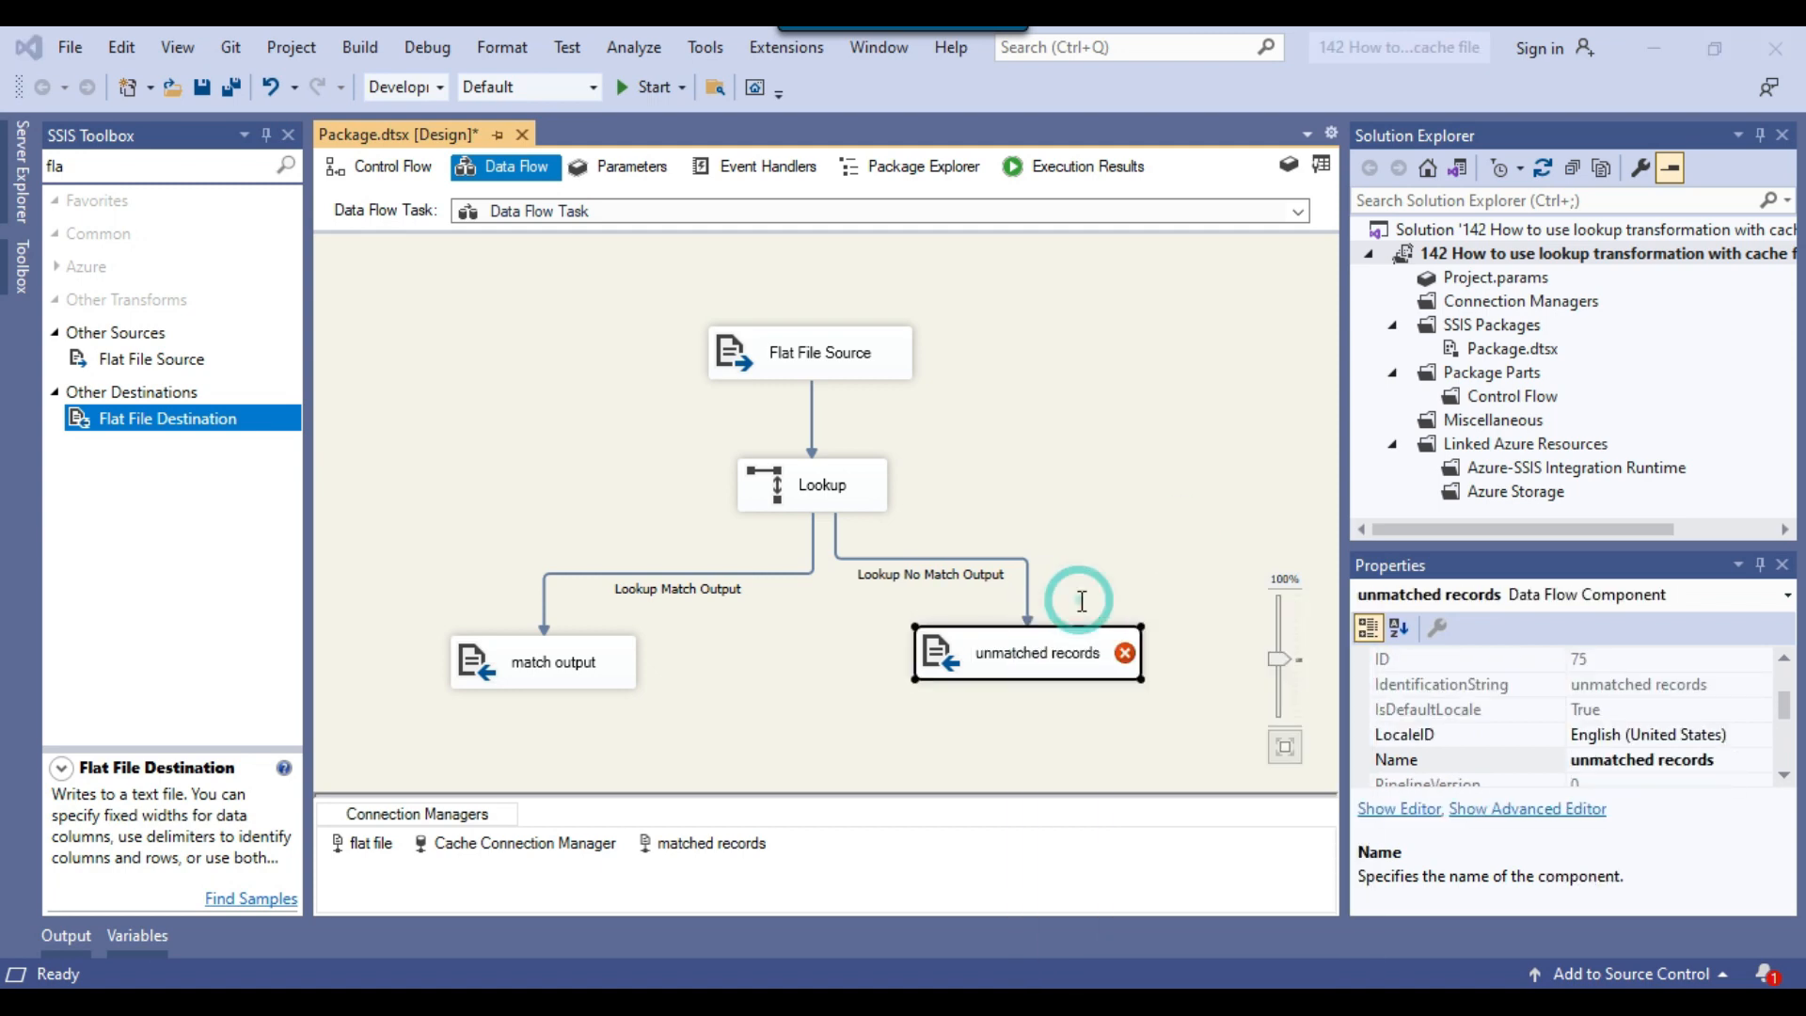
click(1283, 286)
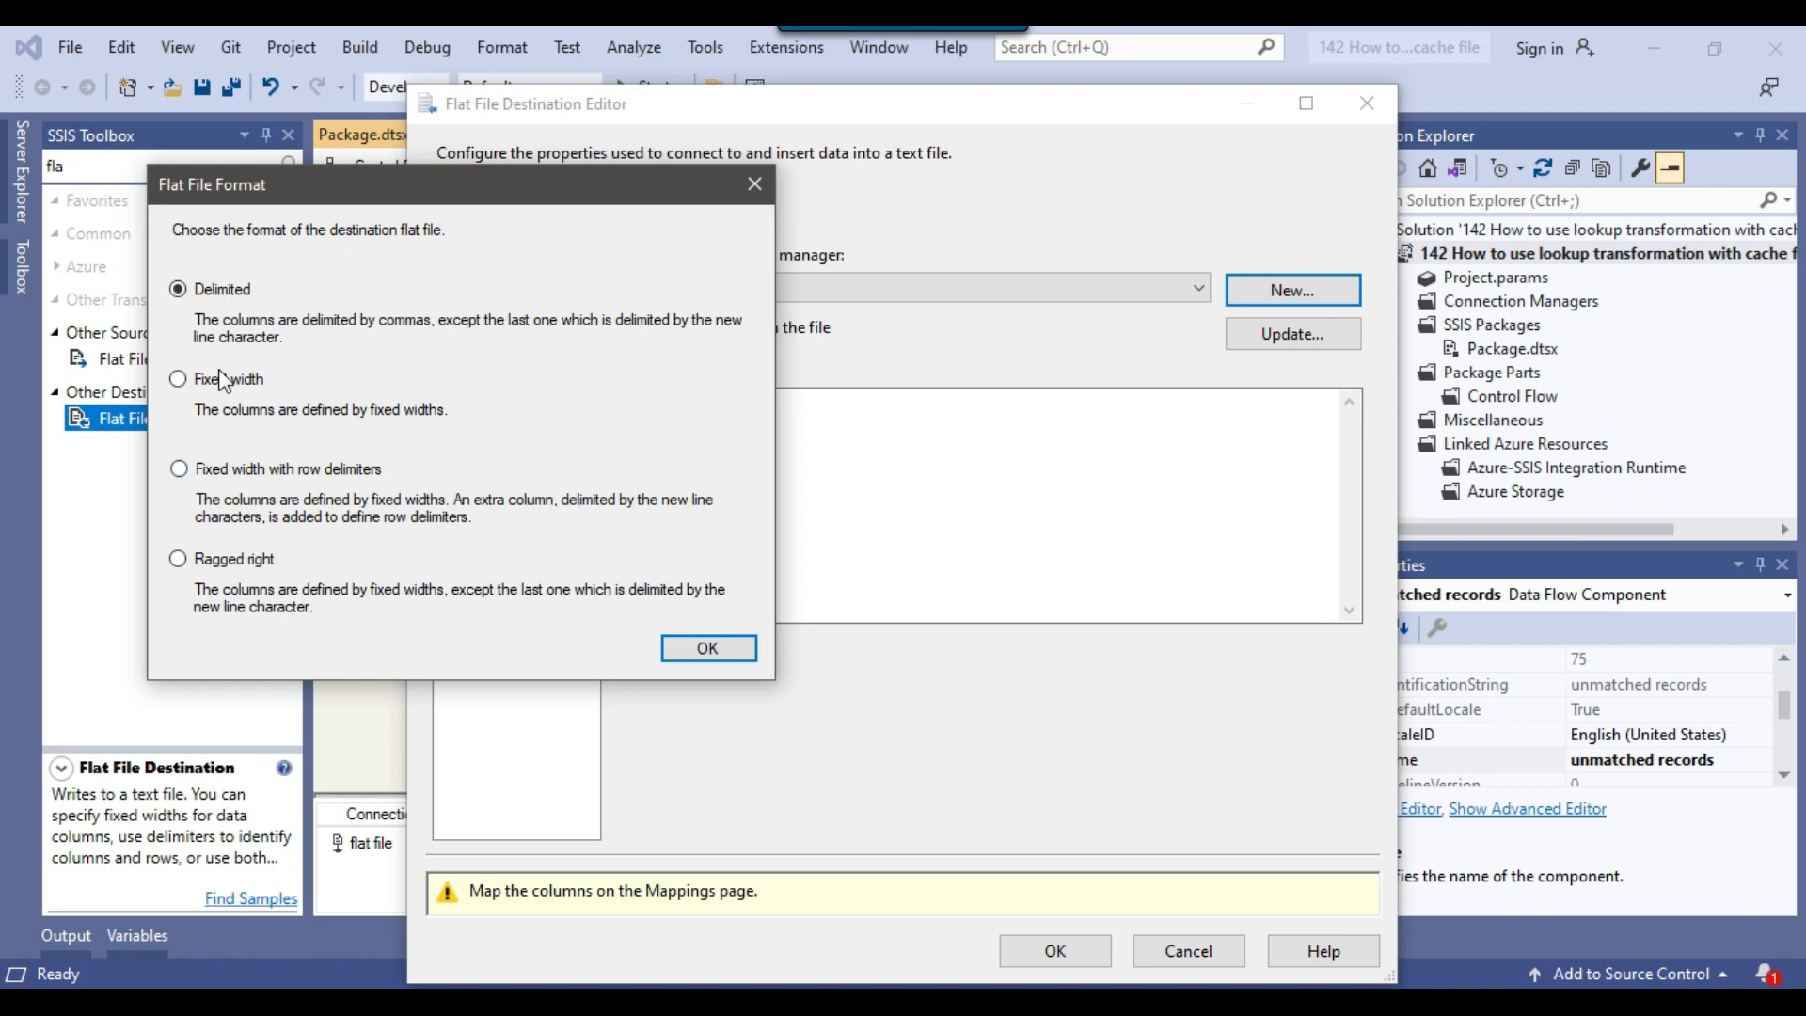
click(707, 650)
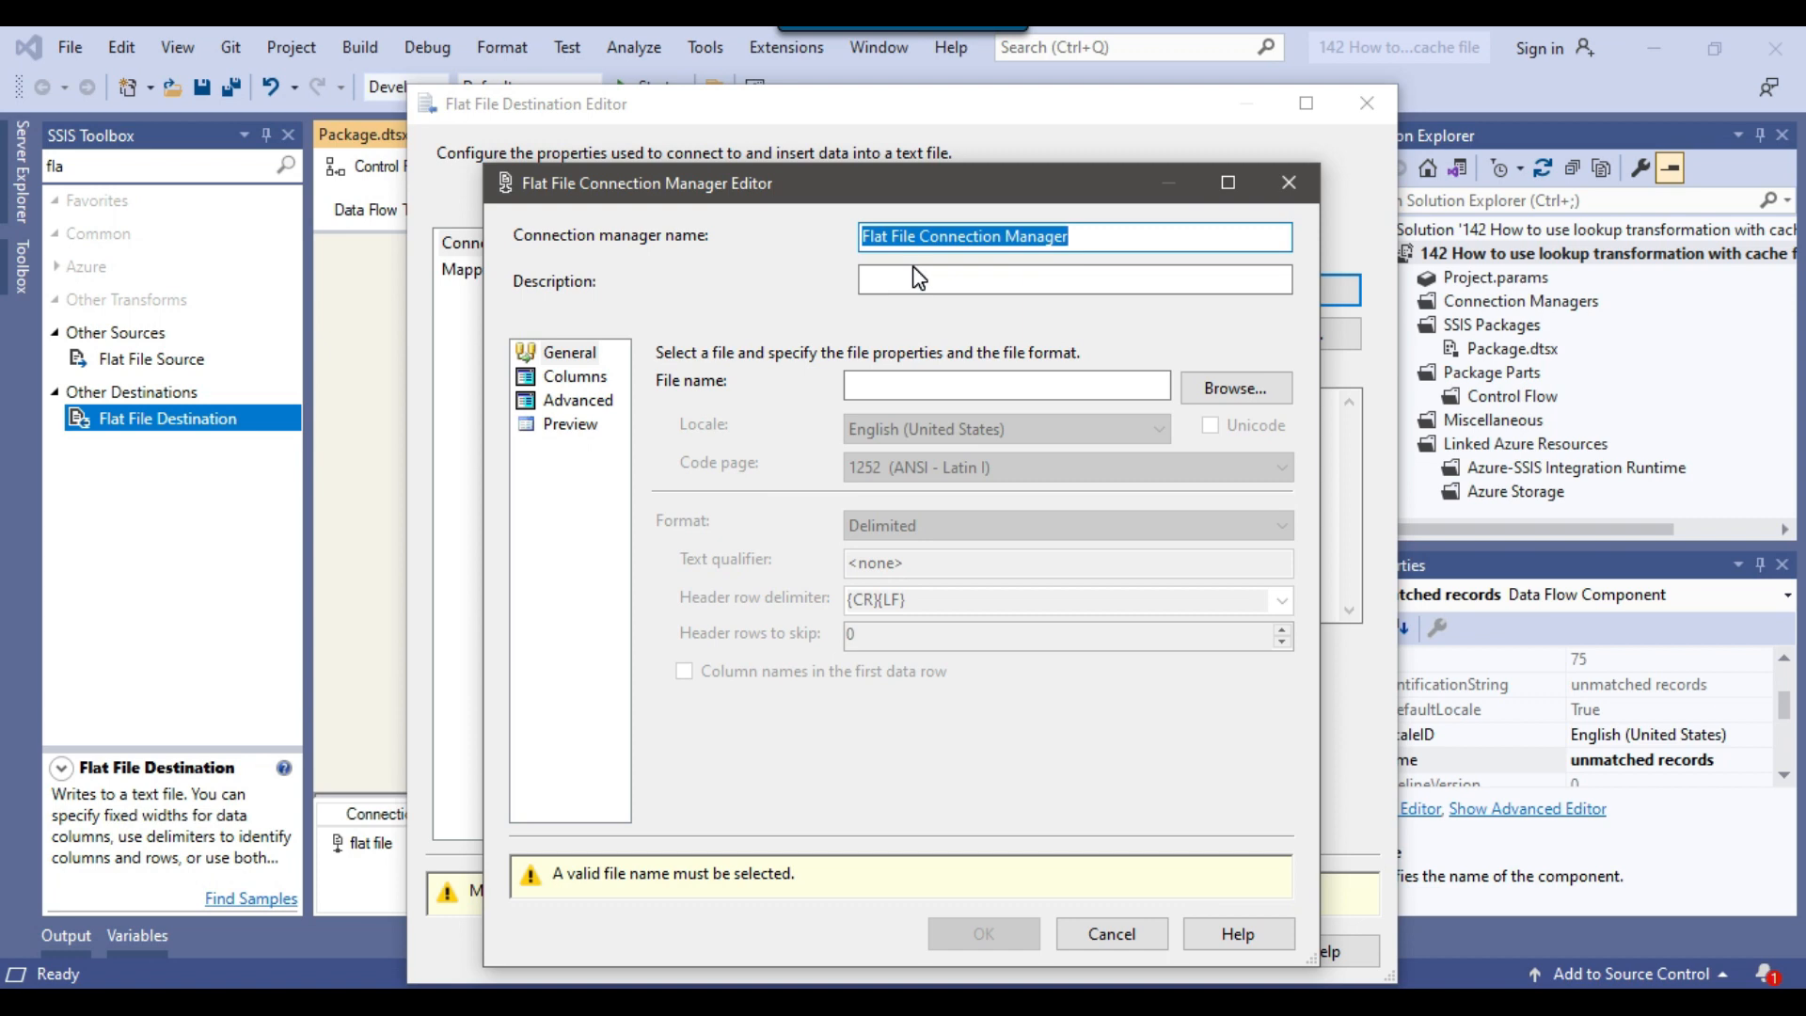
text(UnMatched re)
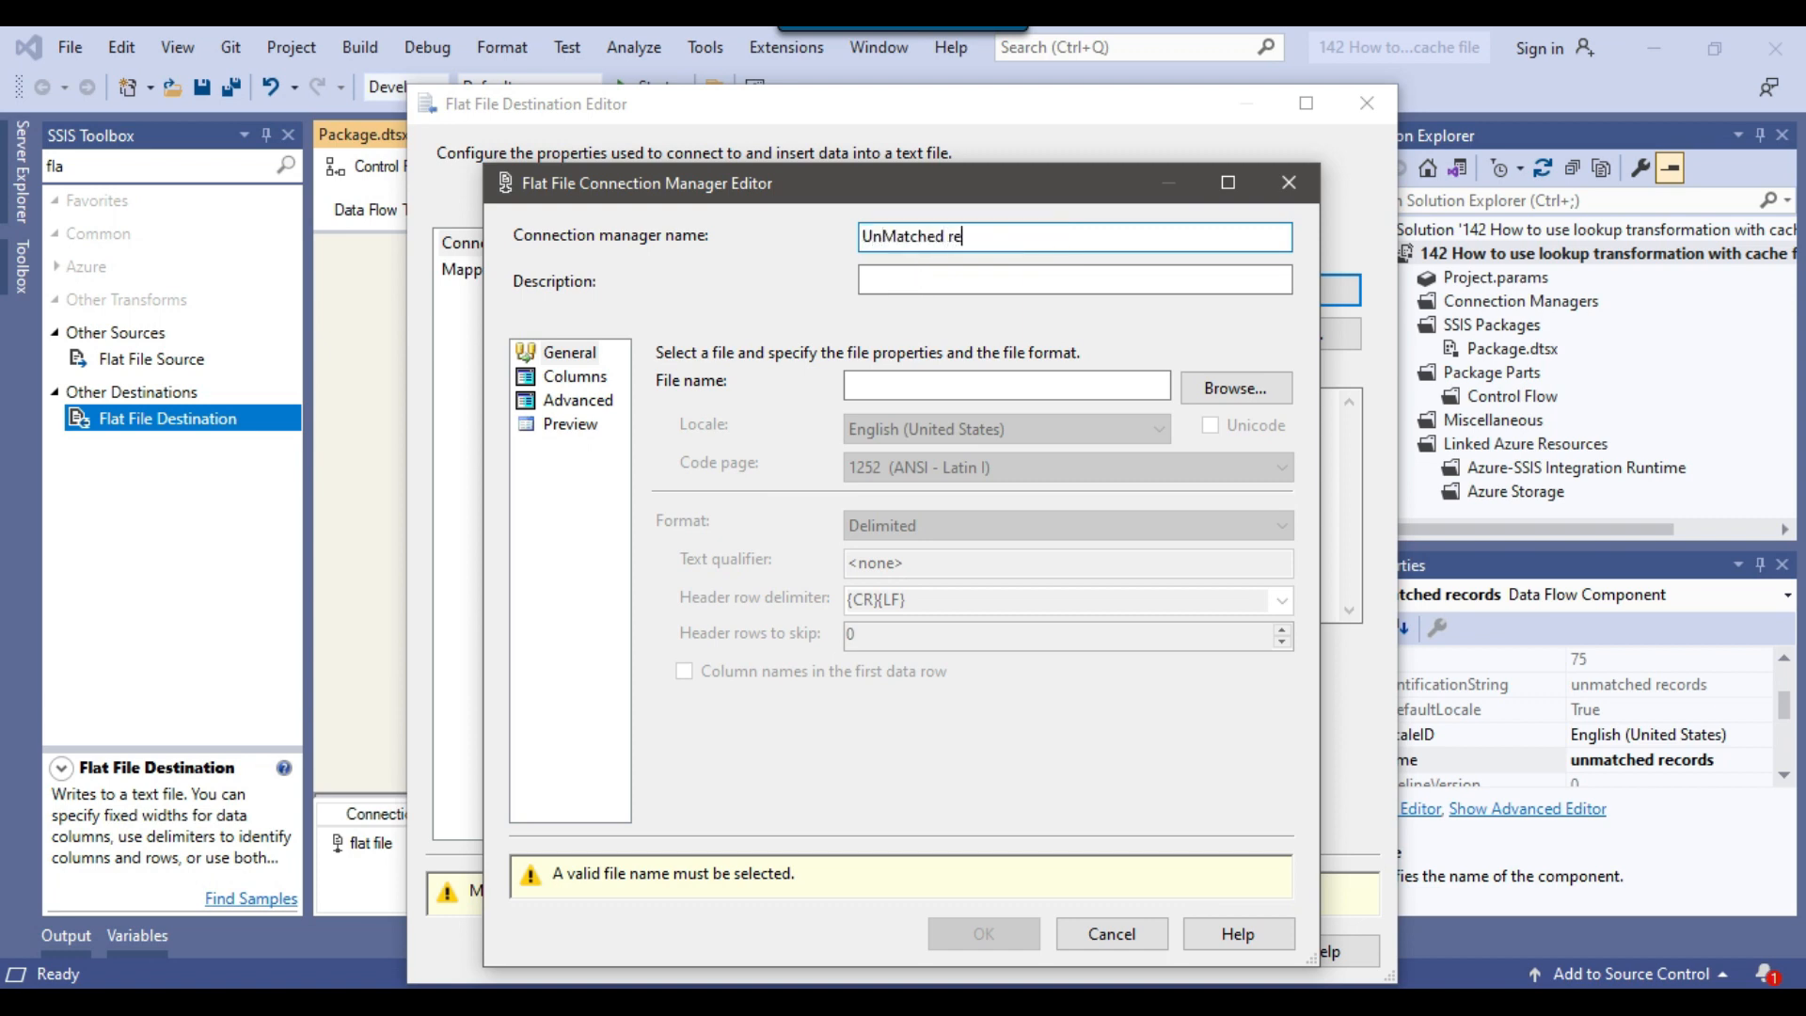
text(cords)
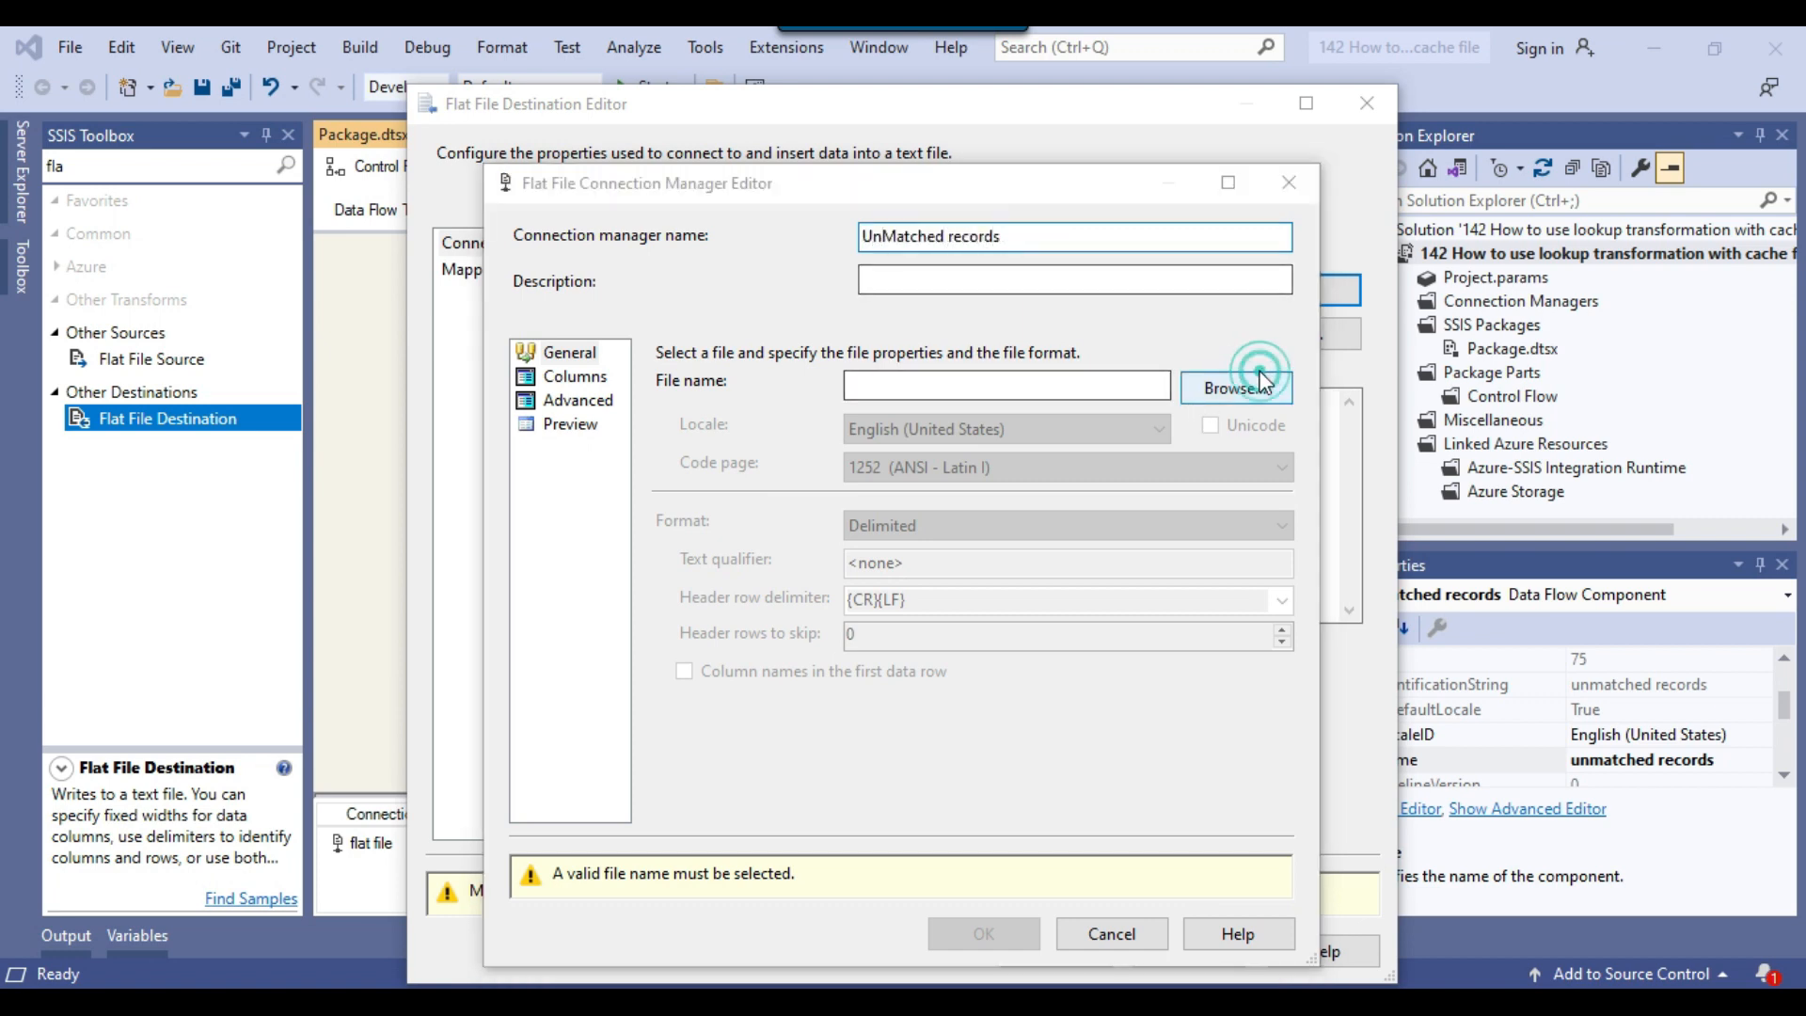
Step: Set UnMatchedRecords.txt from Dest Folder as the file of the UnMatched records connection
click(1257, 370)
click(667, 400)
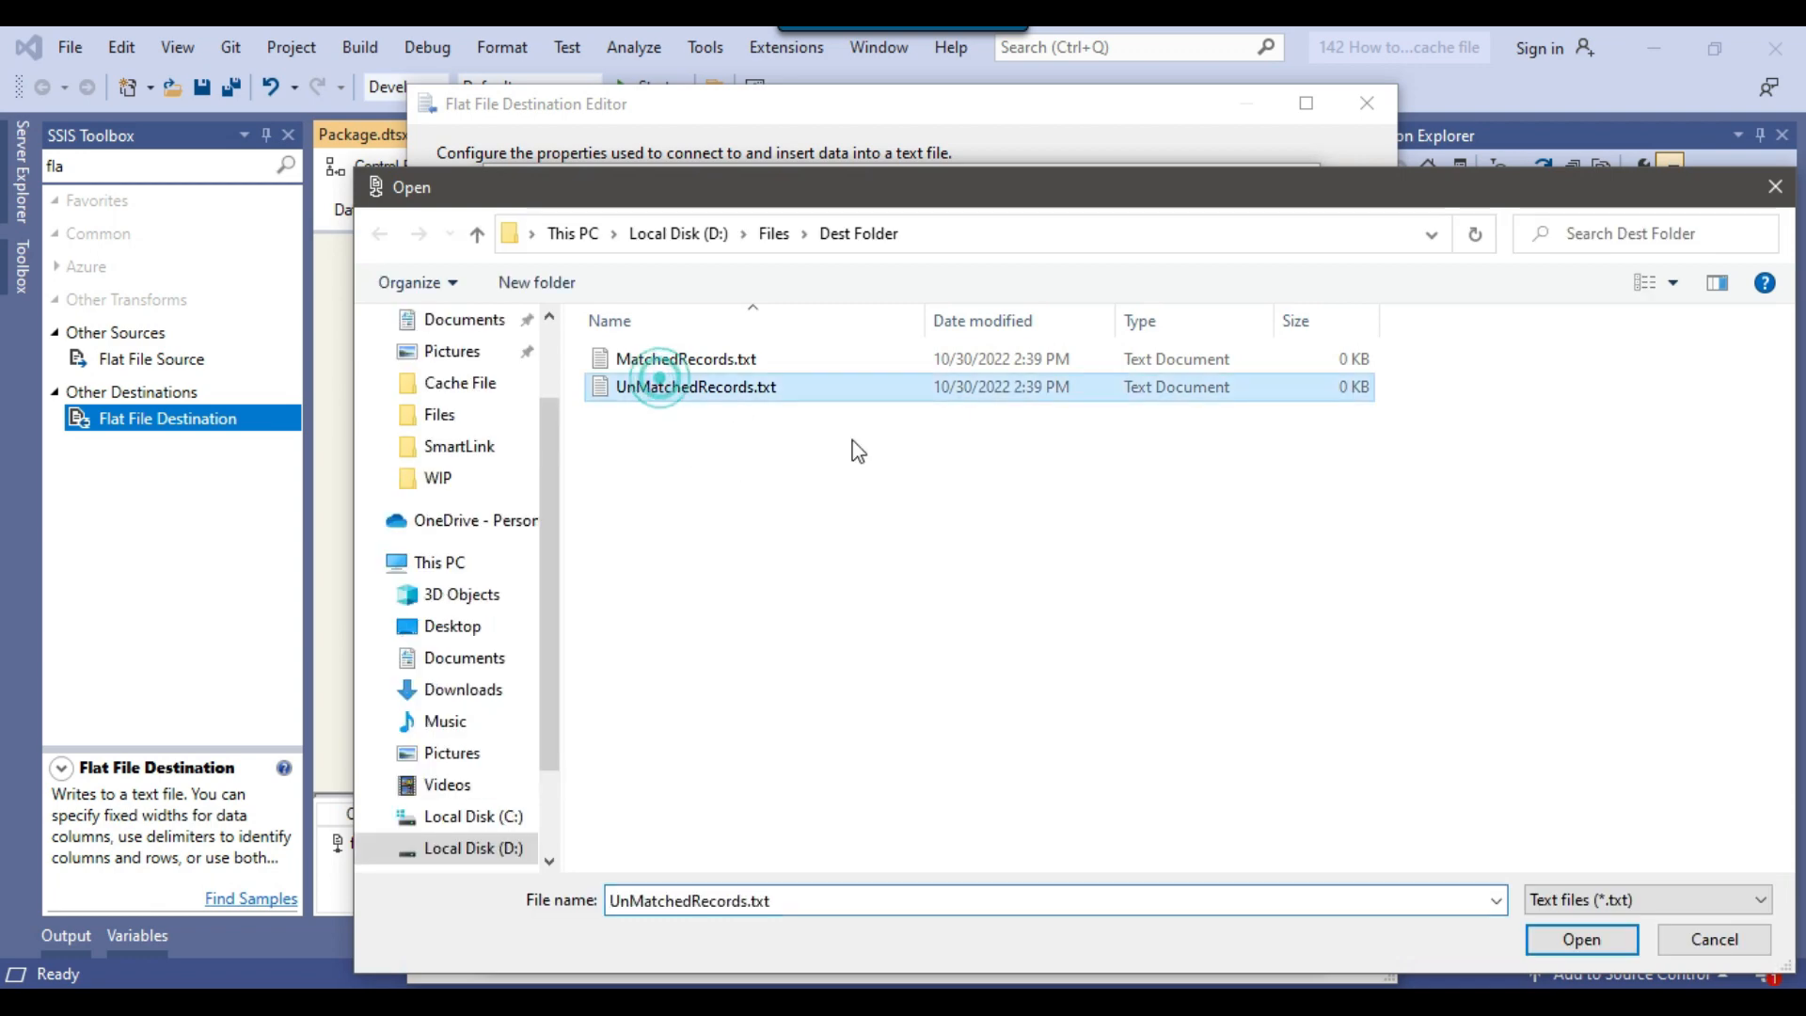
click(1584, 936)
Step: Enable column names in the first data row for the UnMatched records connection and accept the unmatched records destination's column mappings
click(683, 671)
click(570, 425)
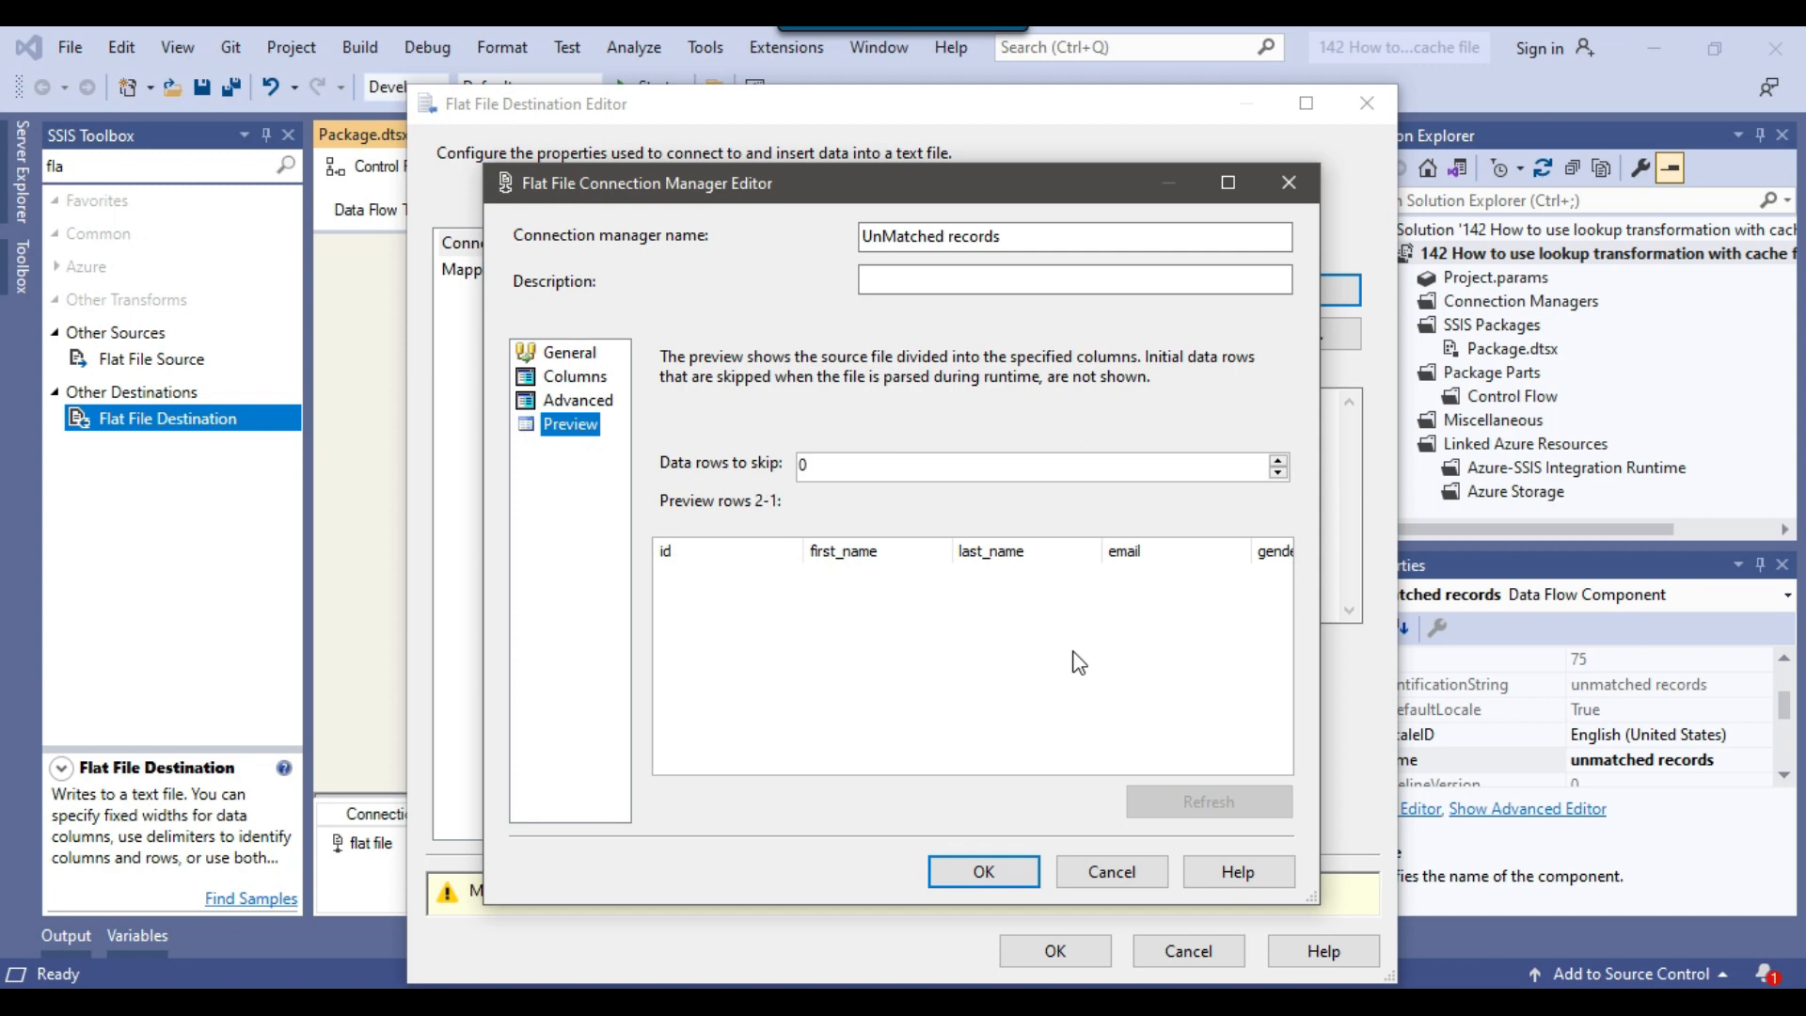
click(984, 871)
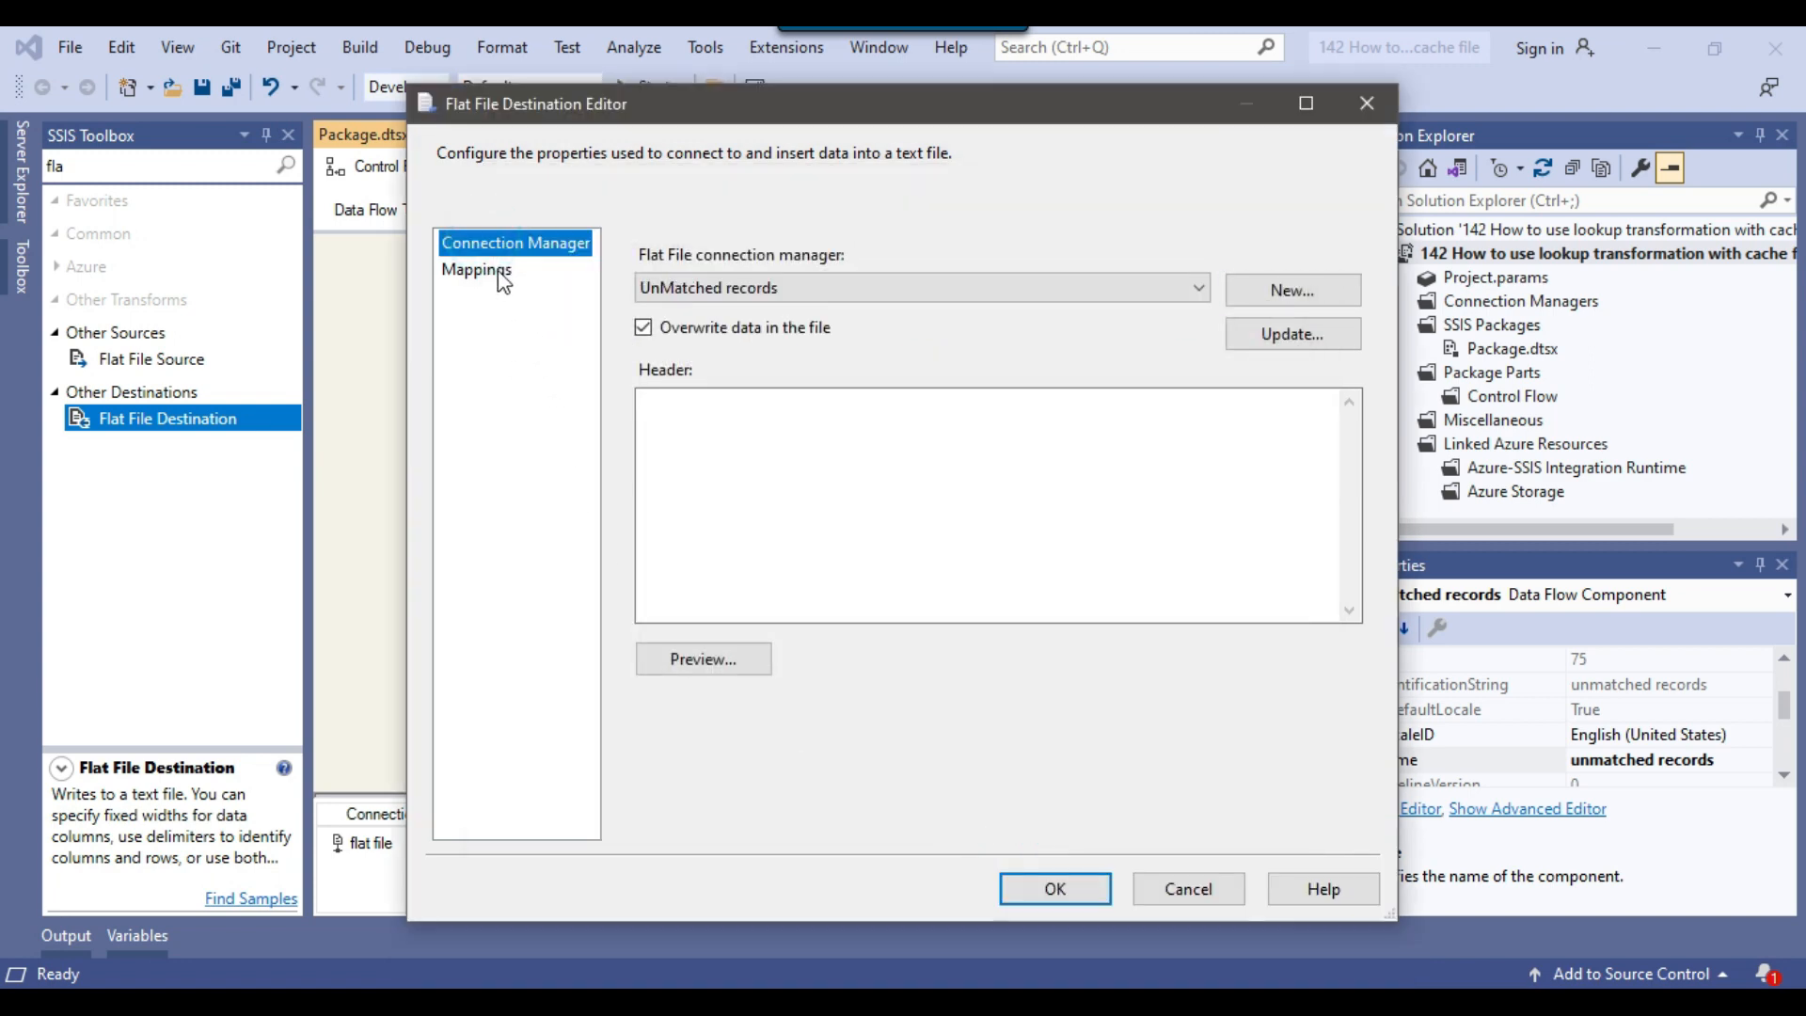
click(480, 271)
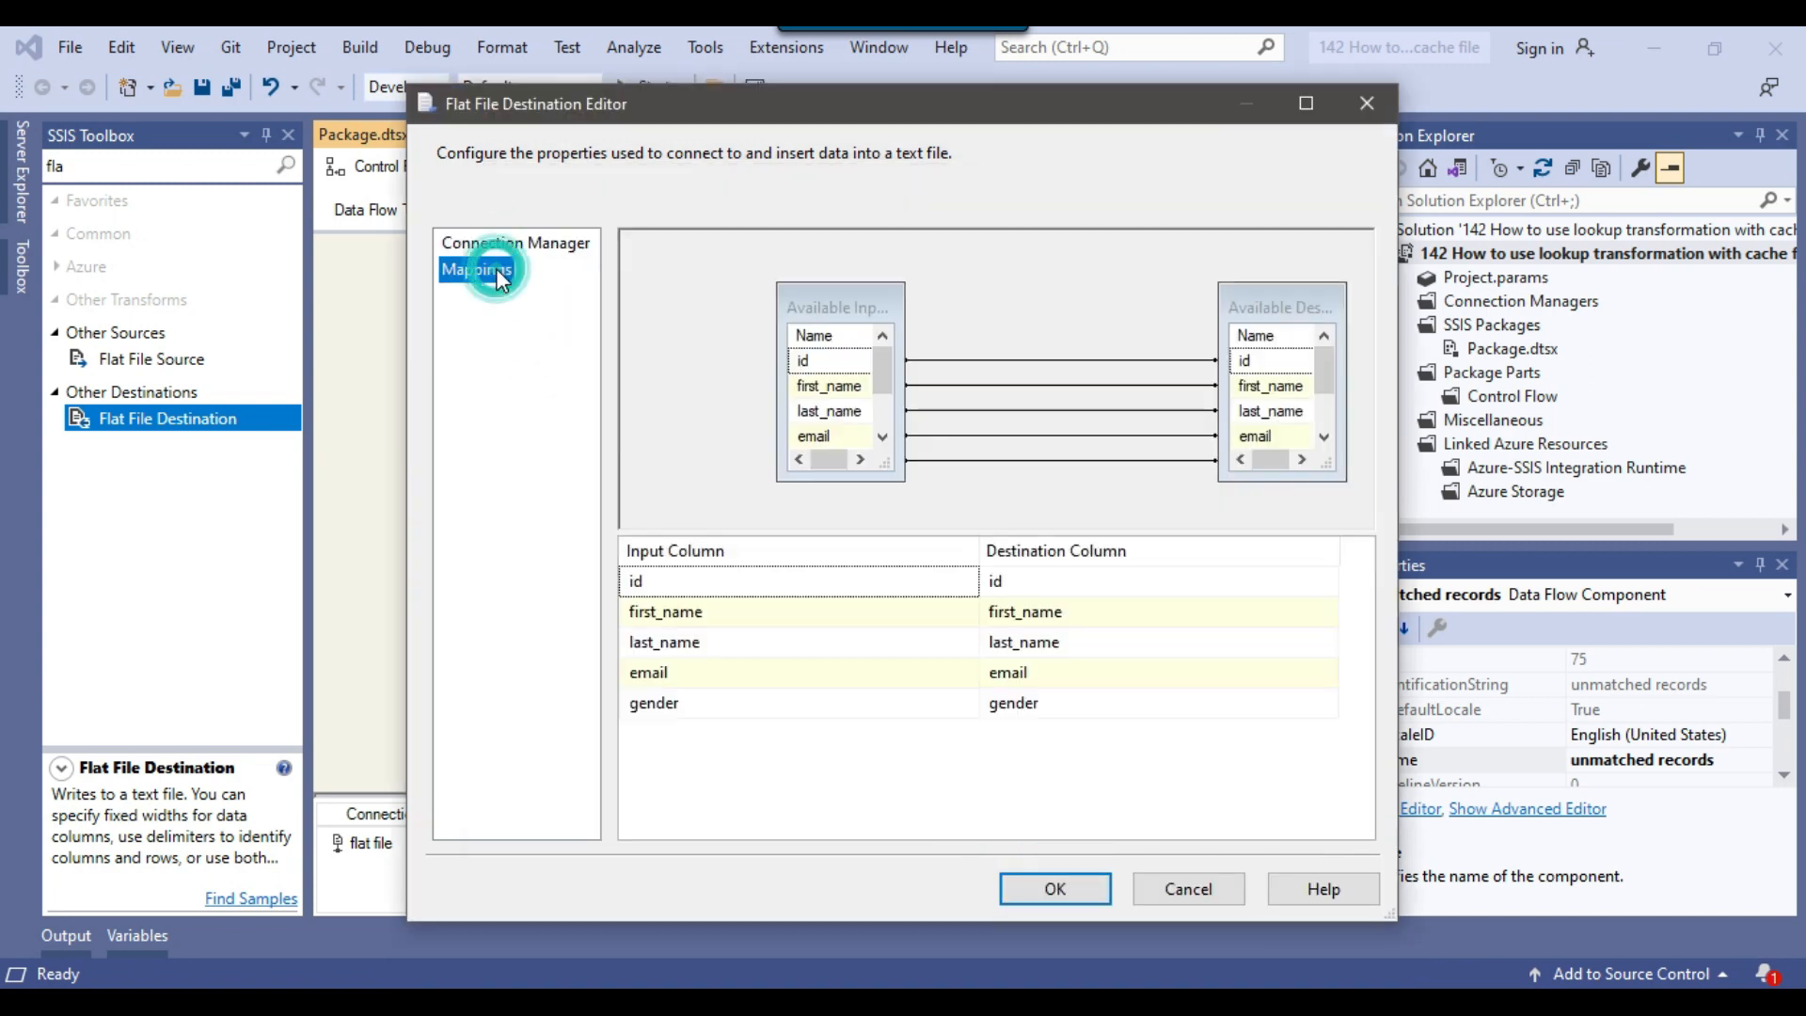
click(1056, 889)
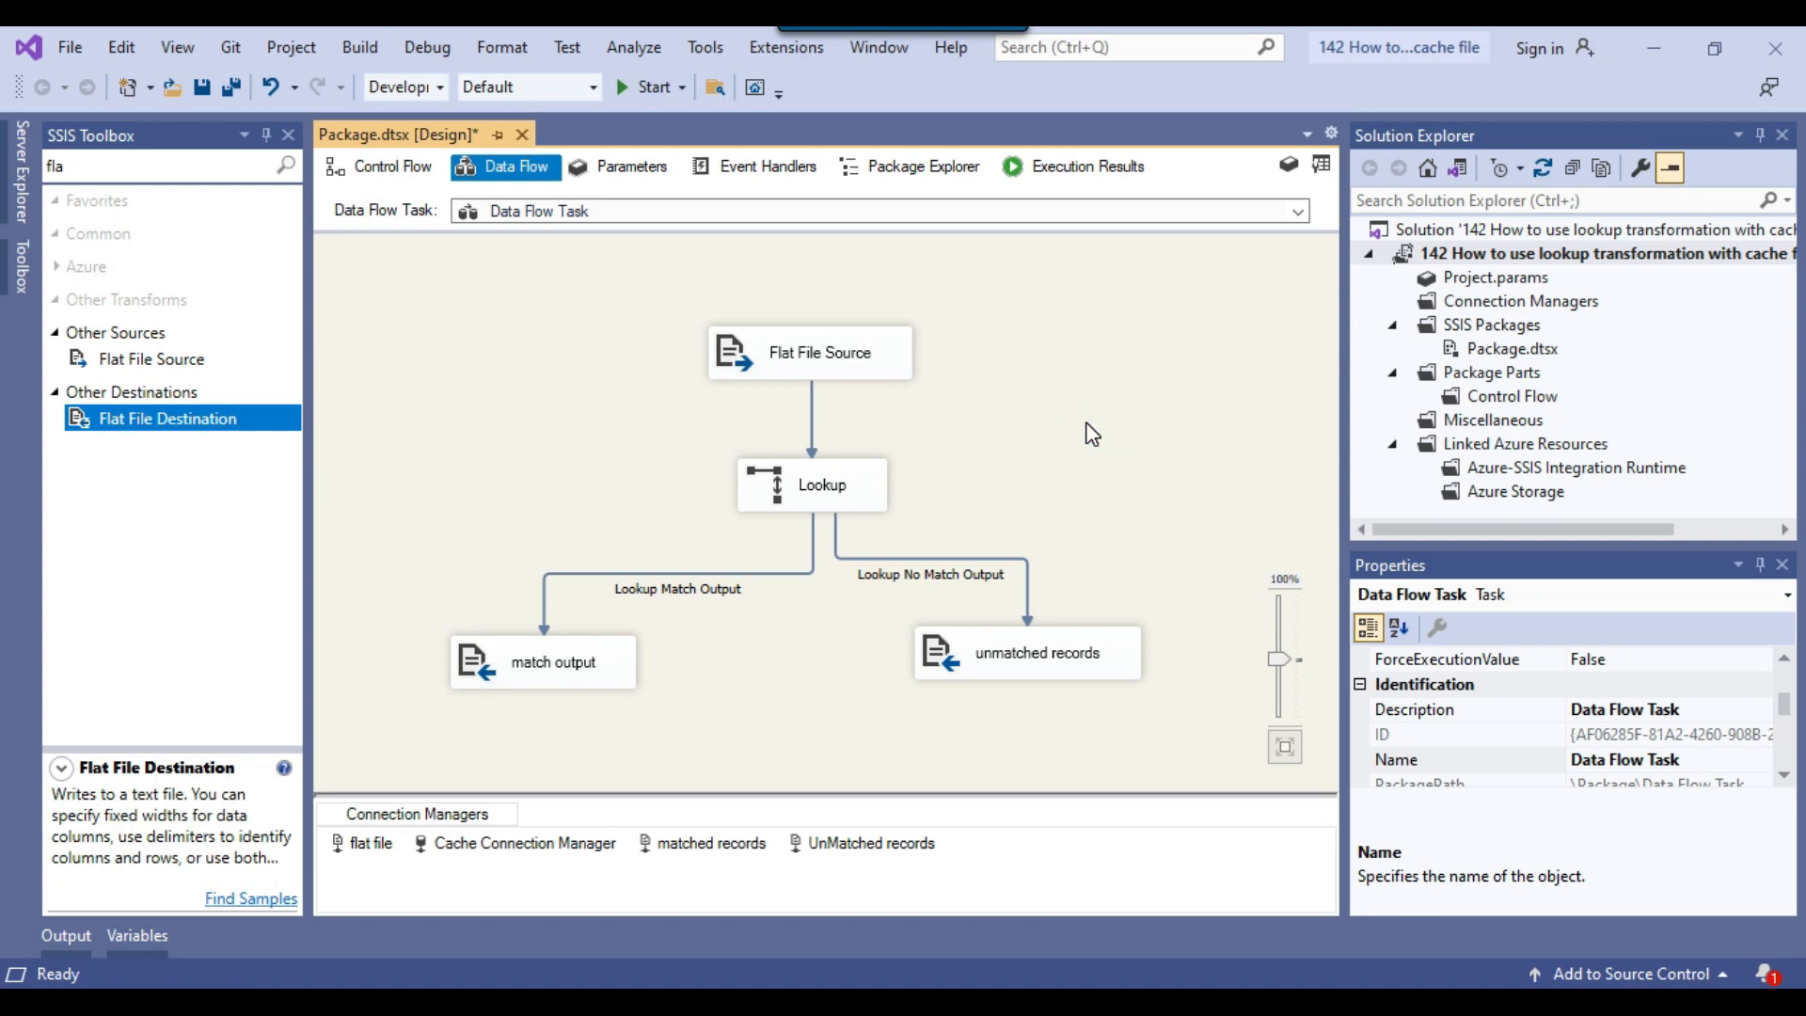
click(866, 357)
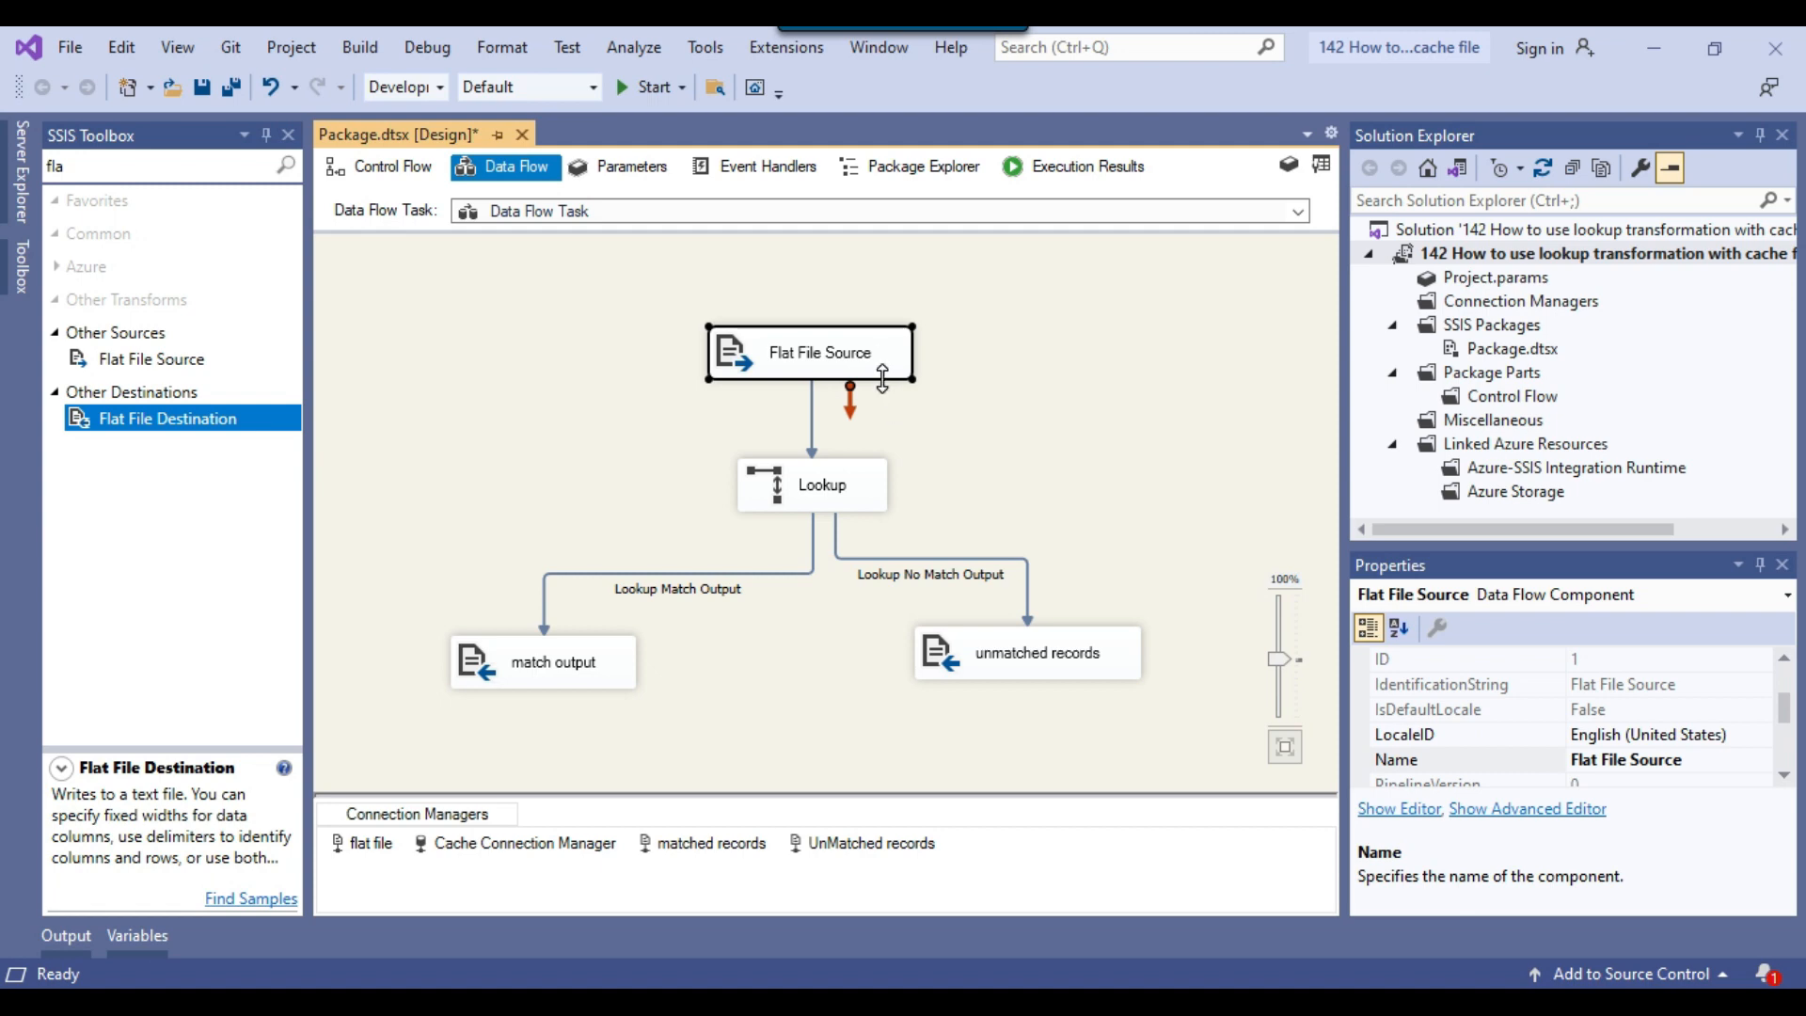
click(814, 487)
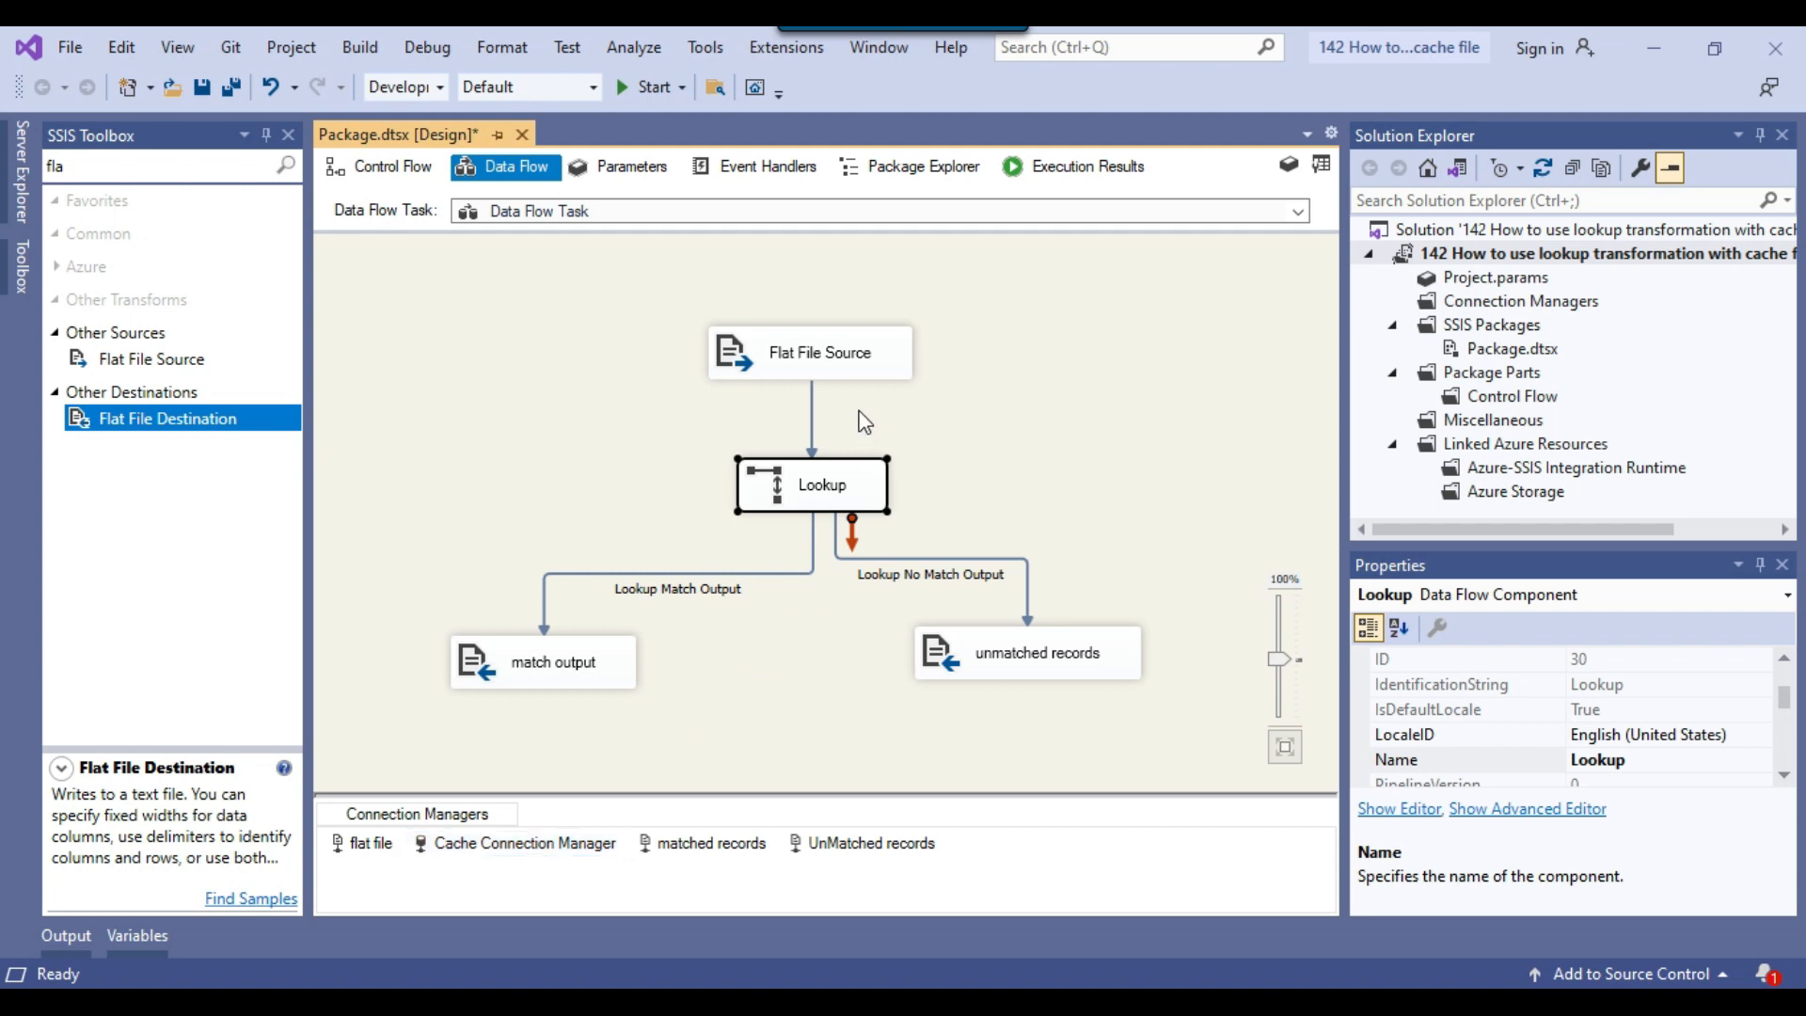
Step: Review the data flow components and check the matching MatchedRecords.txt and UnMatchedRecords.txt files in Dest Folder before running
click(847, 365)
click(784, 500)
click(552, 675)
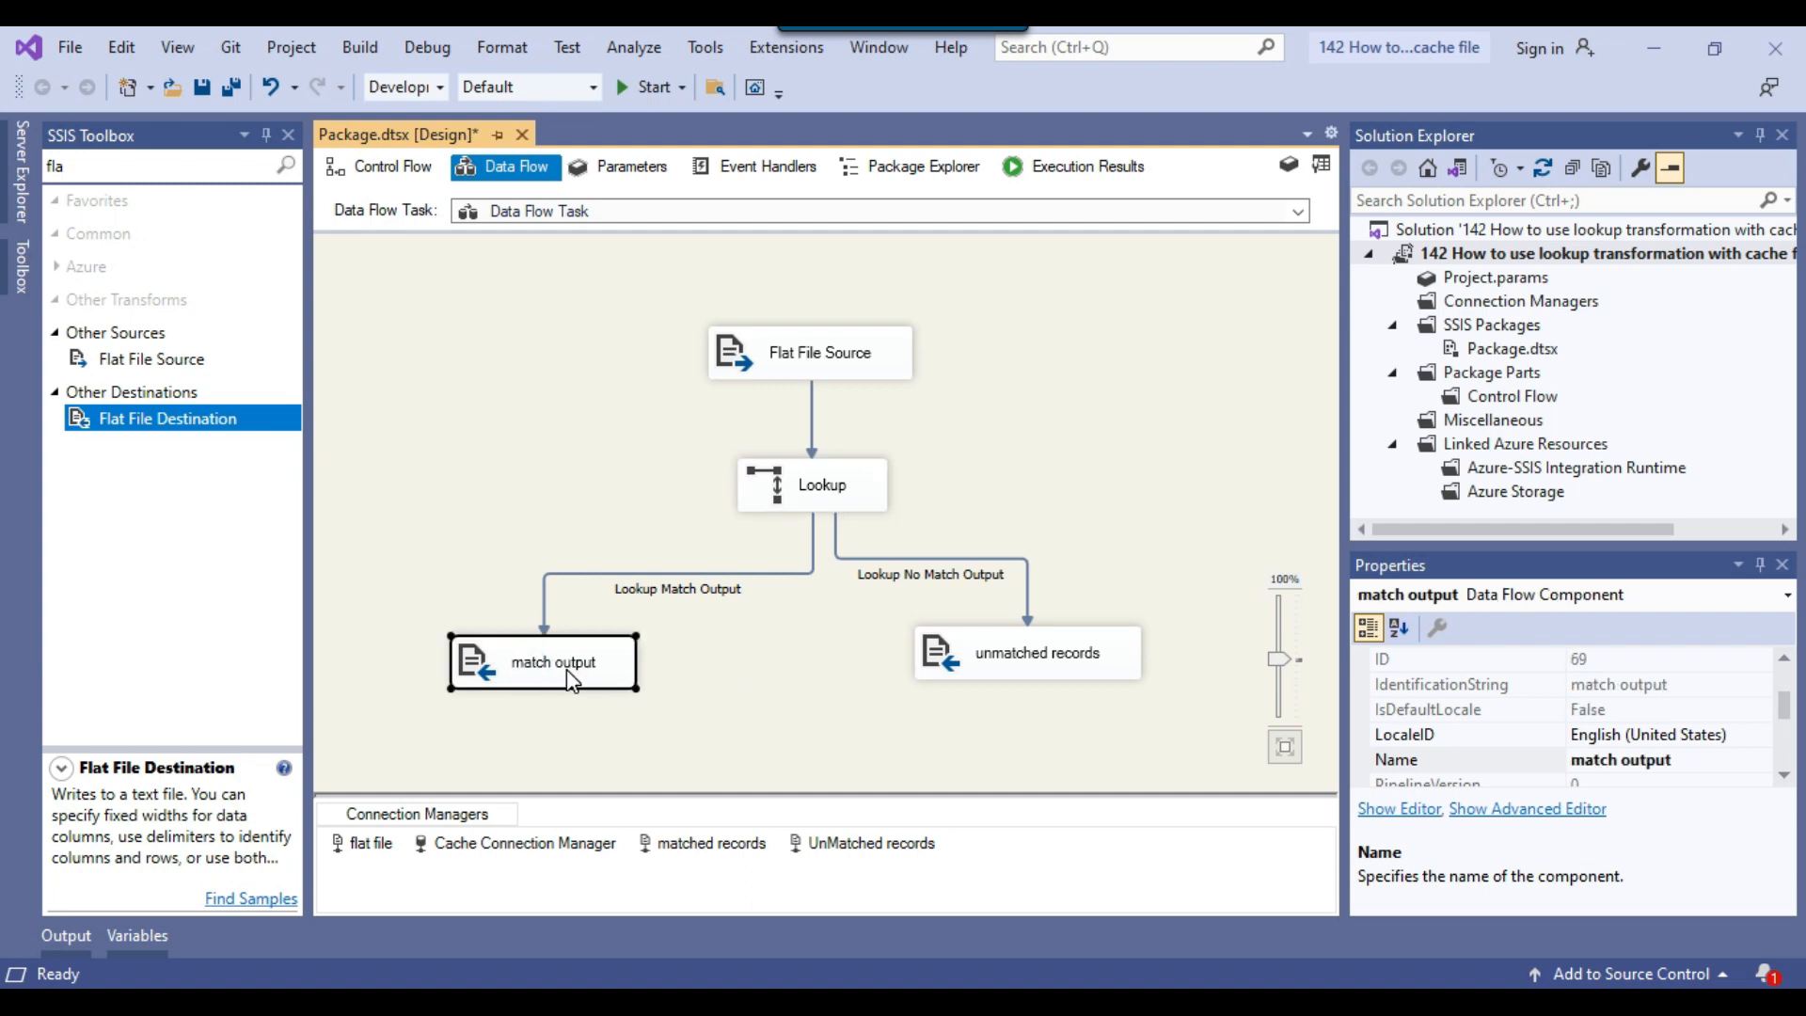
click(773, 997)
click(382, 324)
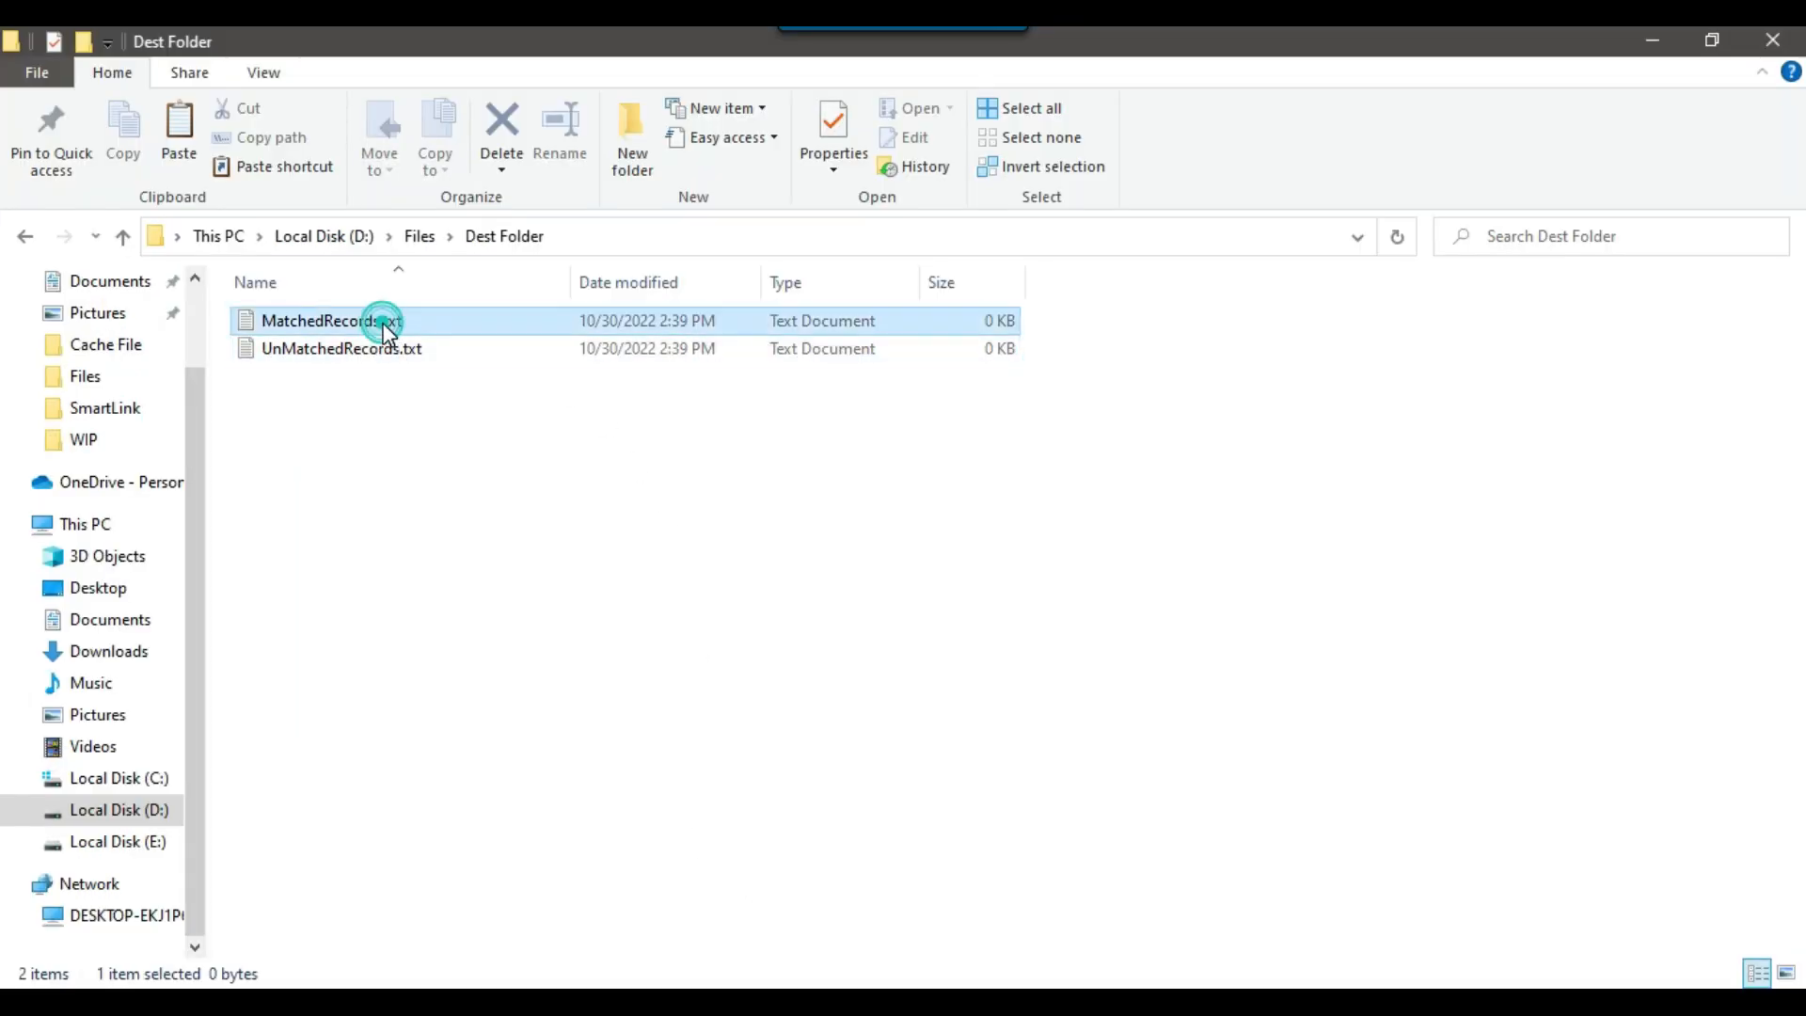
click(1653, 40)
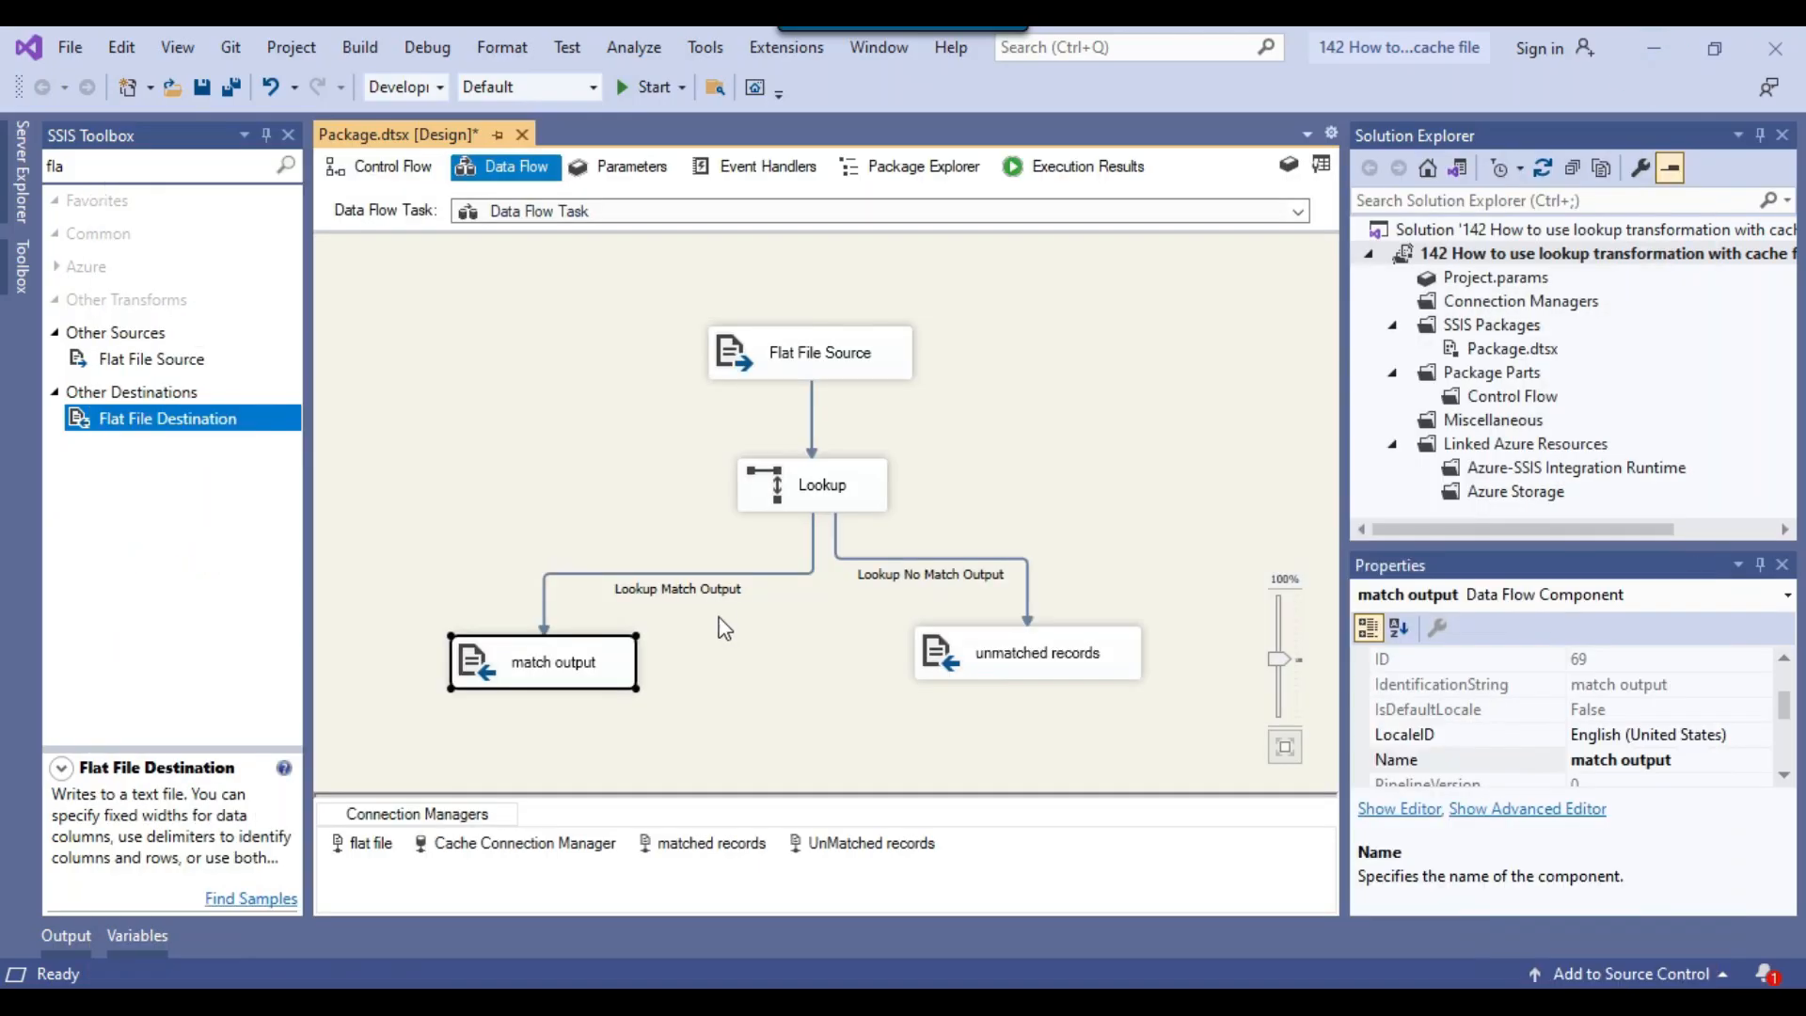
click(909, 664)
click(983, 658)
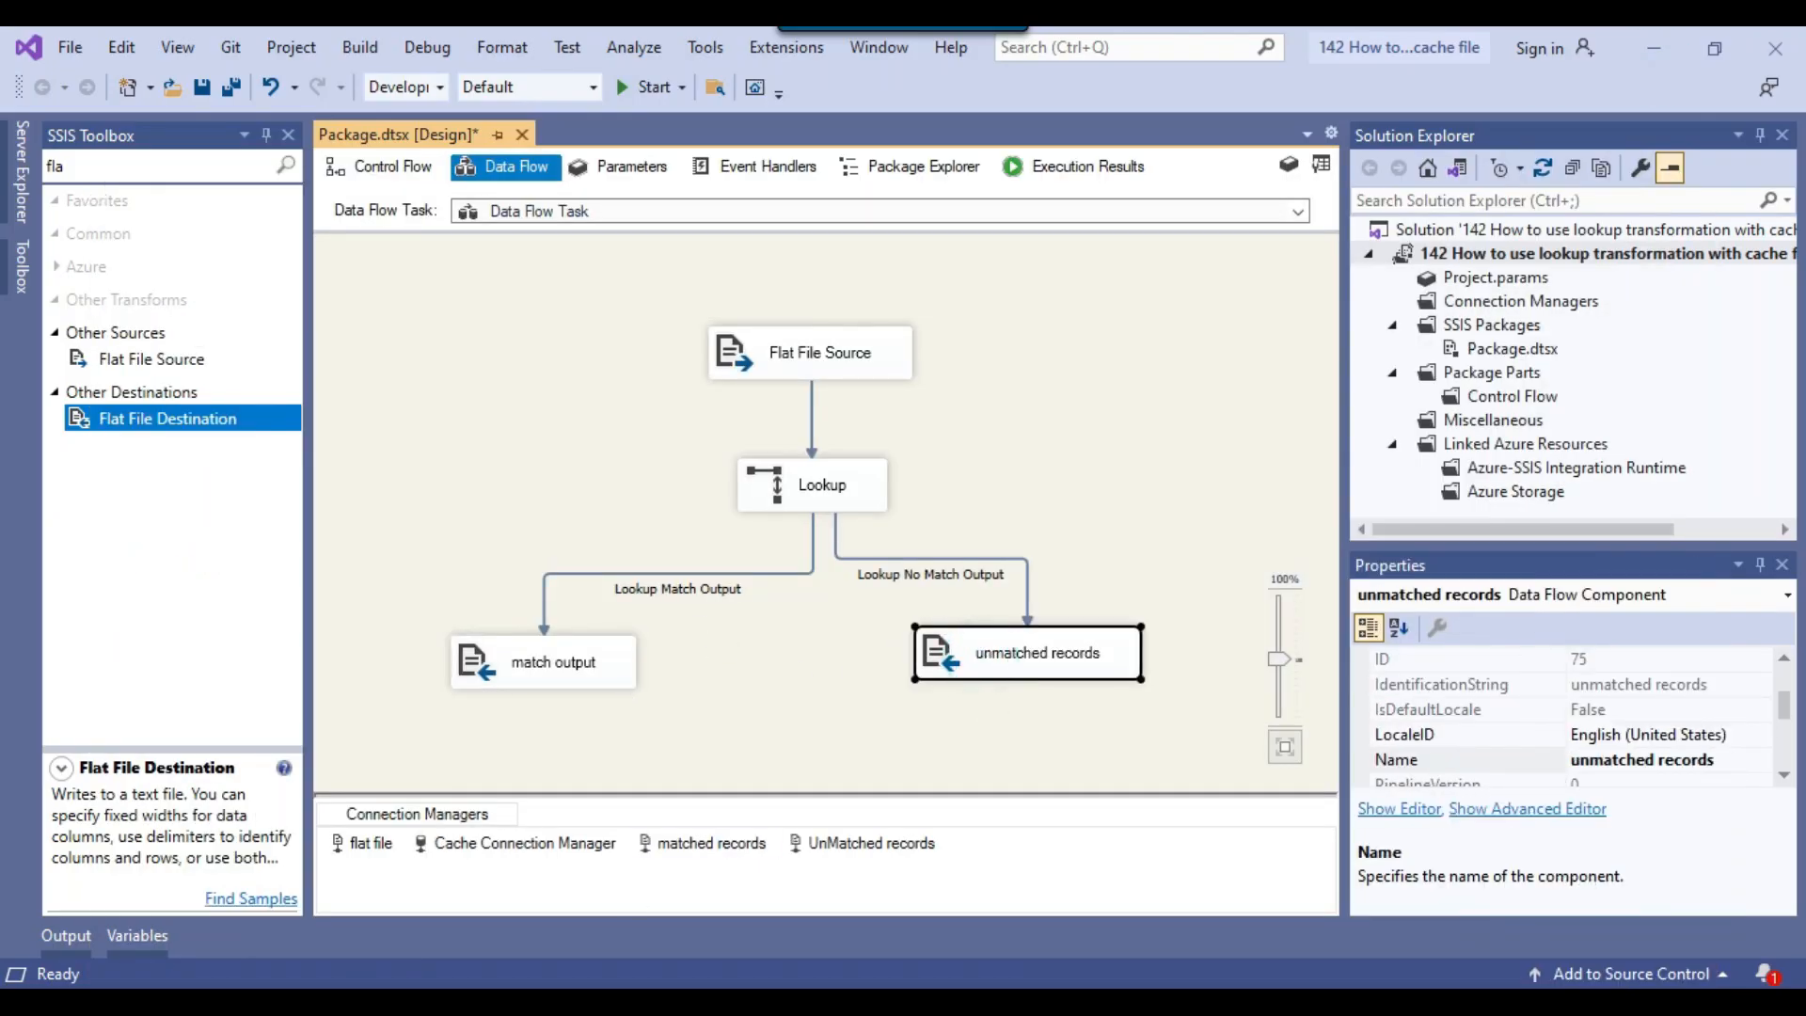
click(774, 997)
click(473, 351)
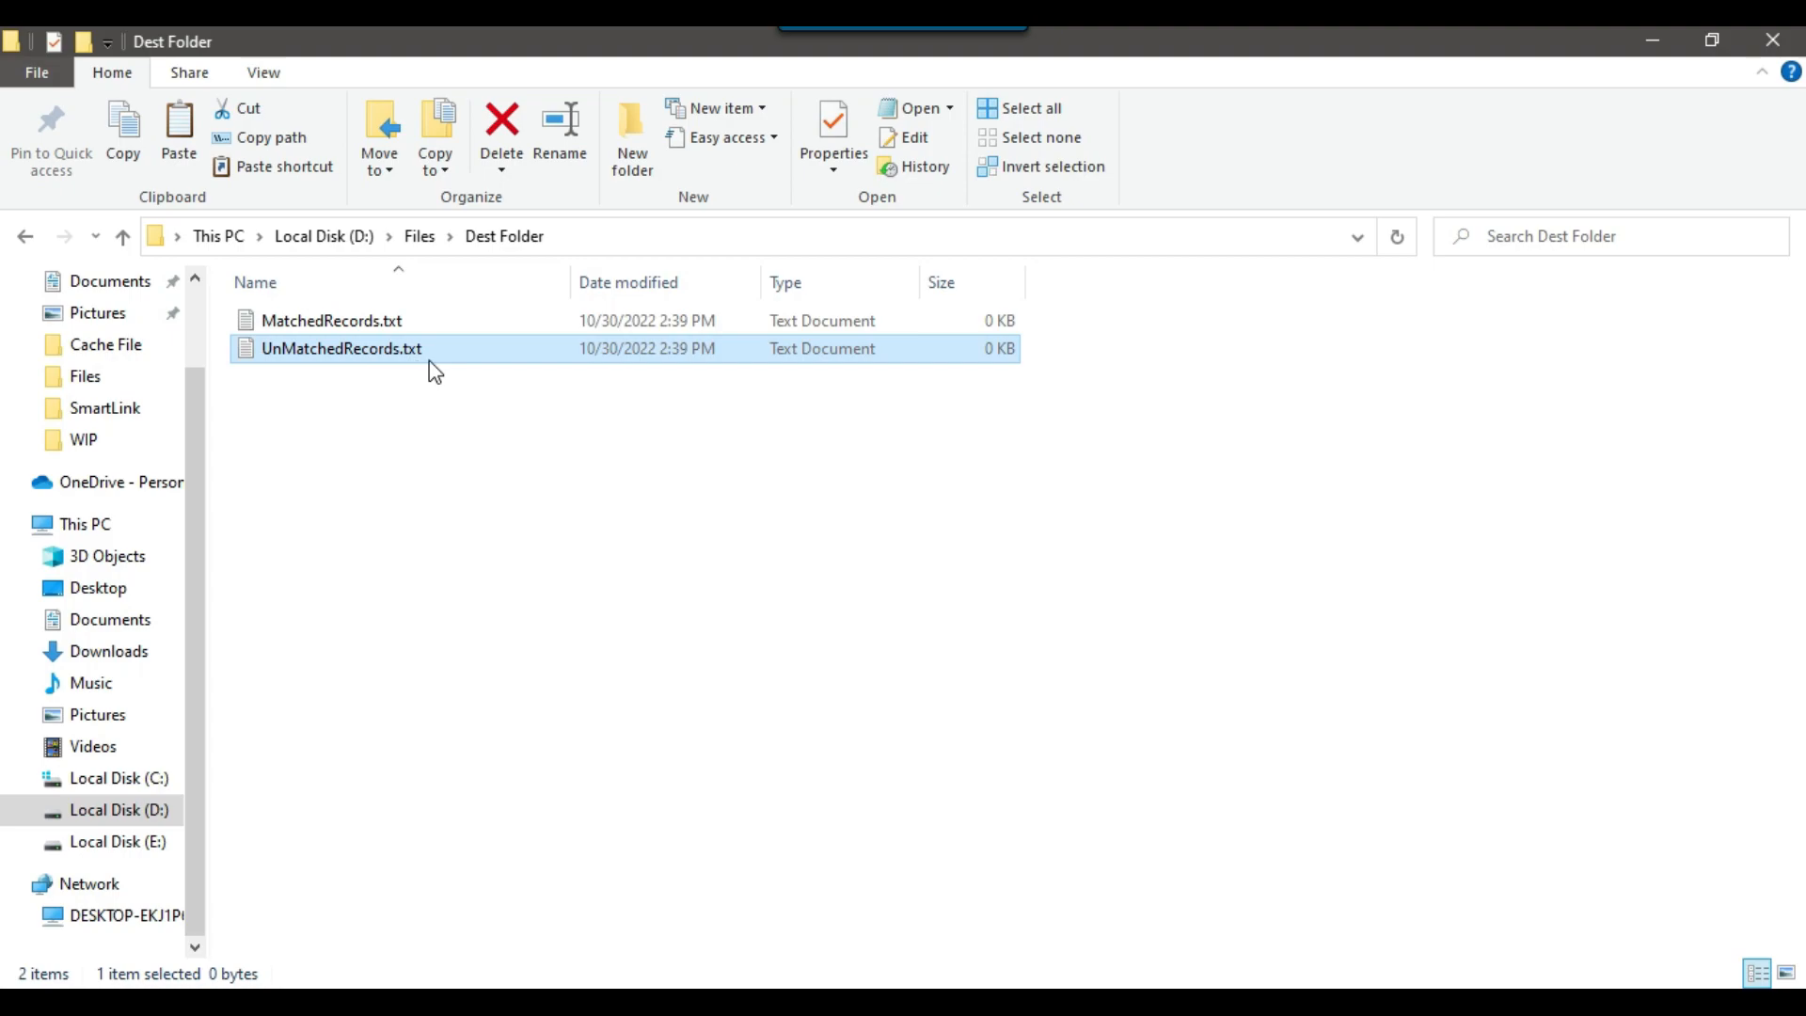
click(773, 999)
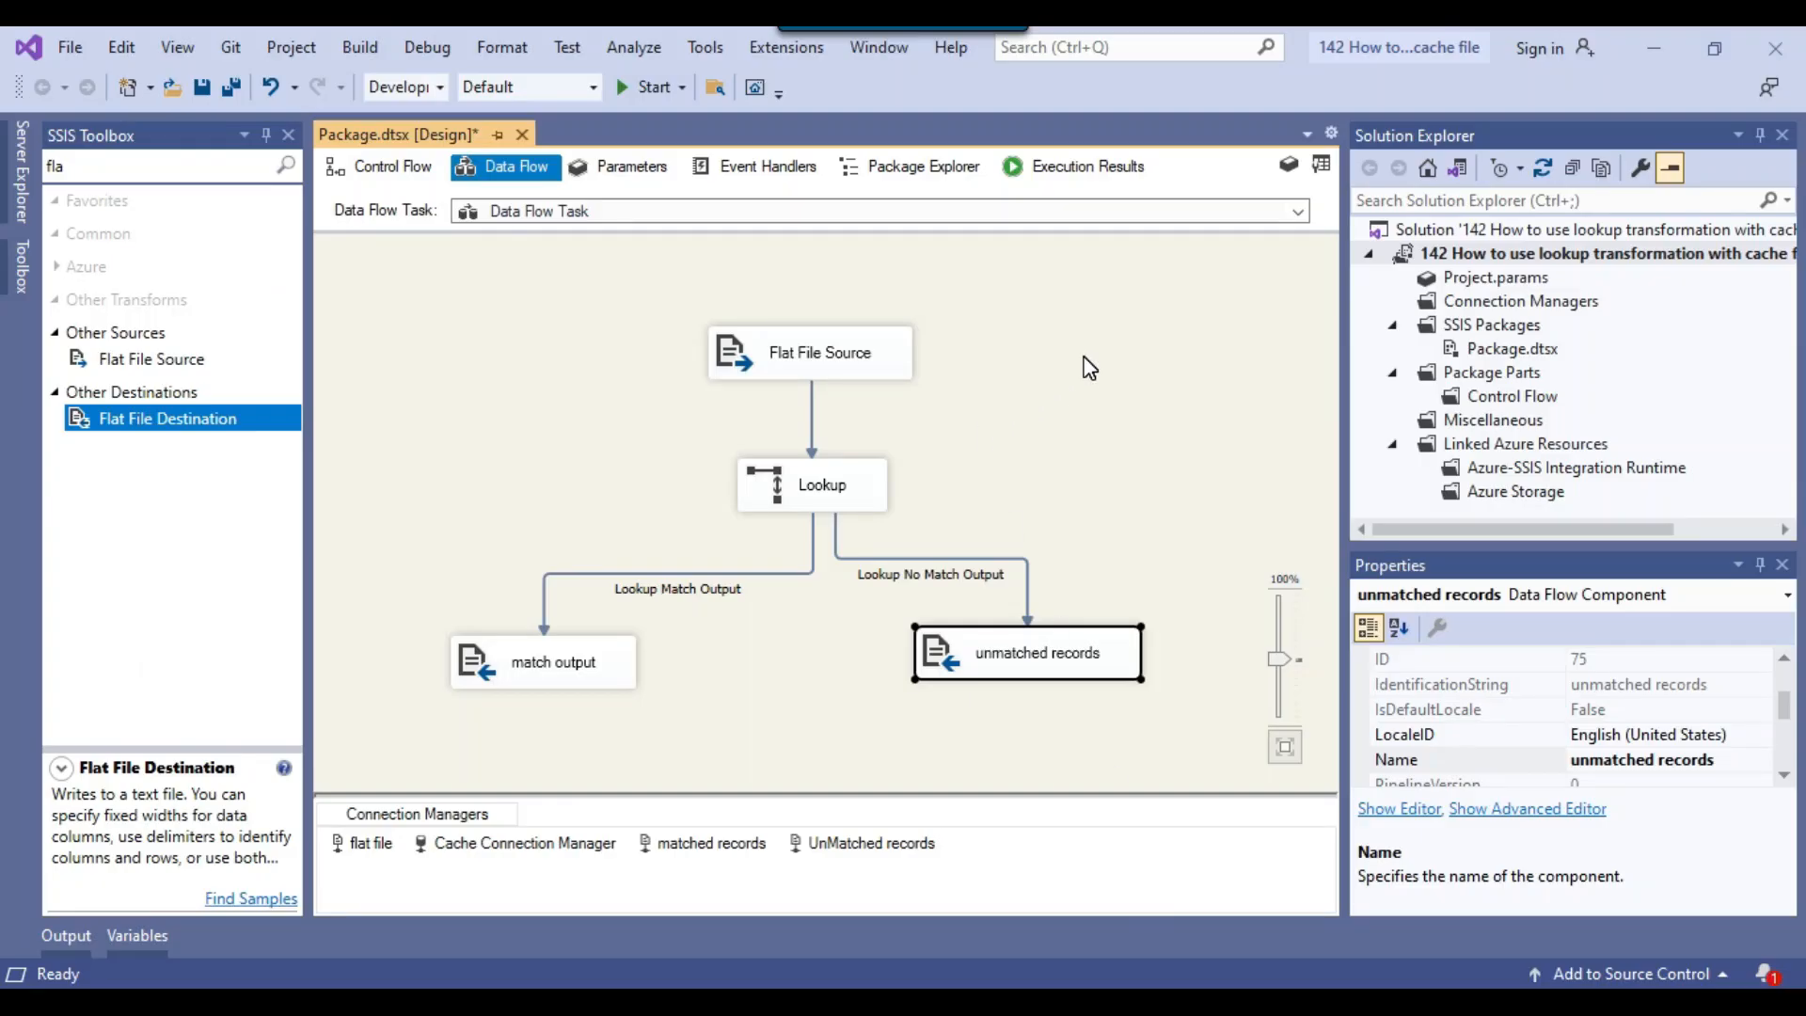
Step: Run the package and inspect the rows passed from the source through the Lookup to both destinations
click(632, 87)
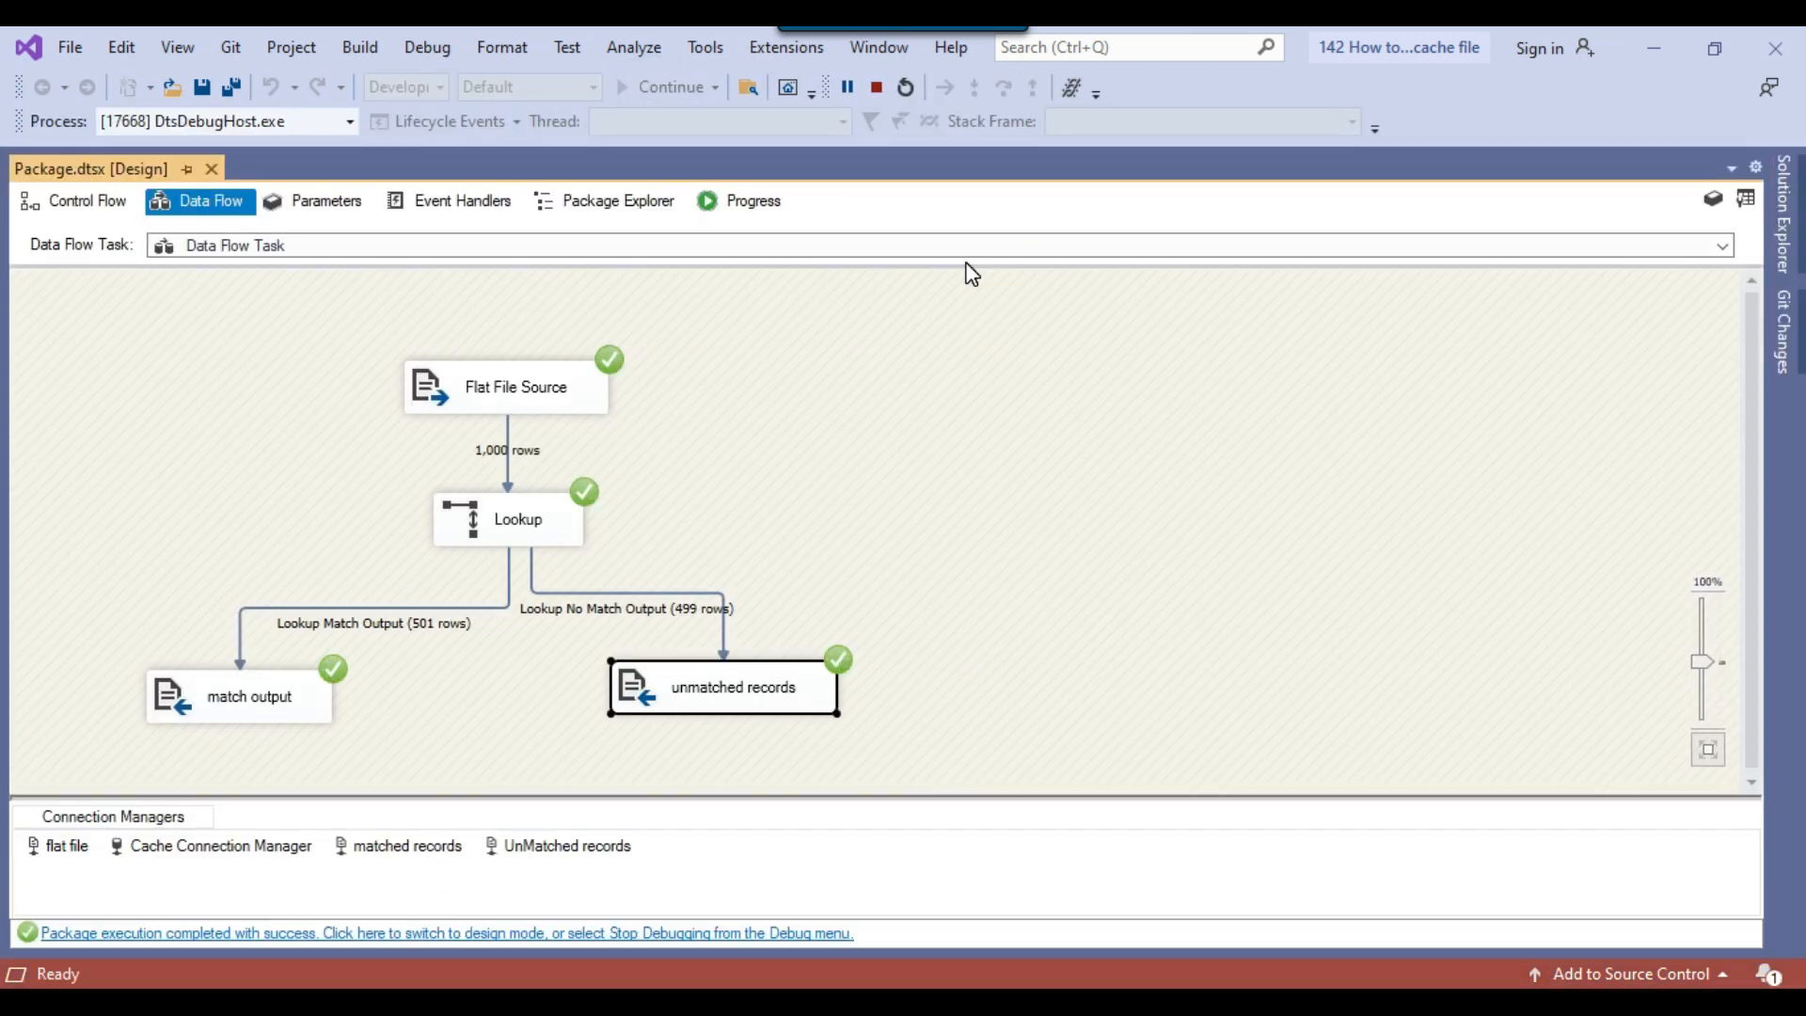
click(927, 397)
click(538, 394)
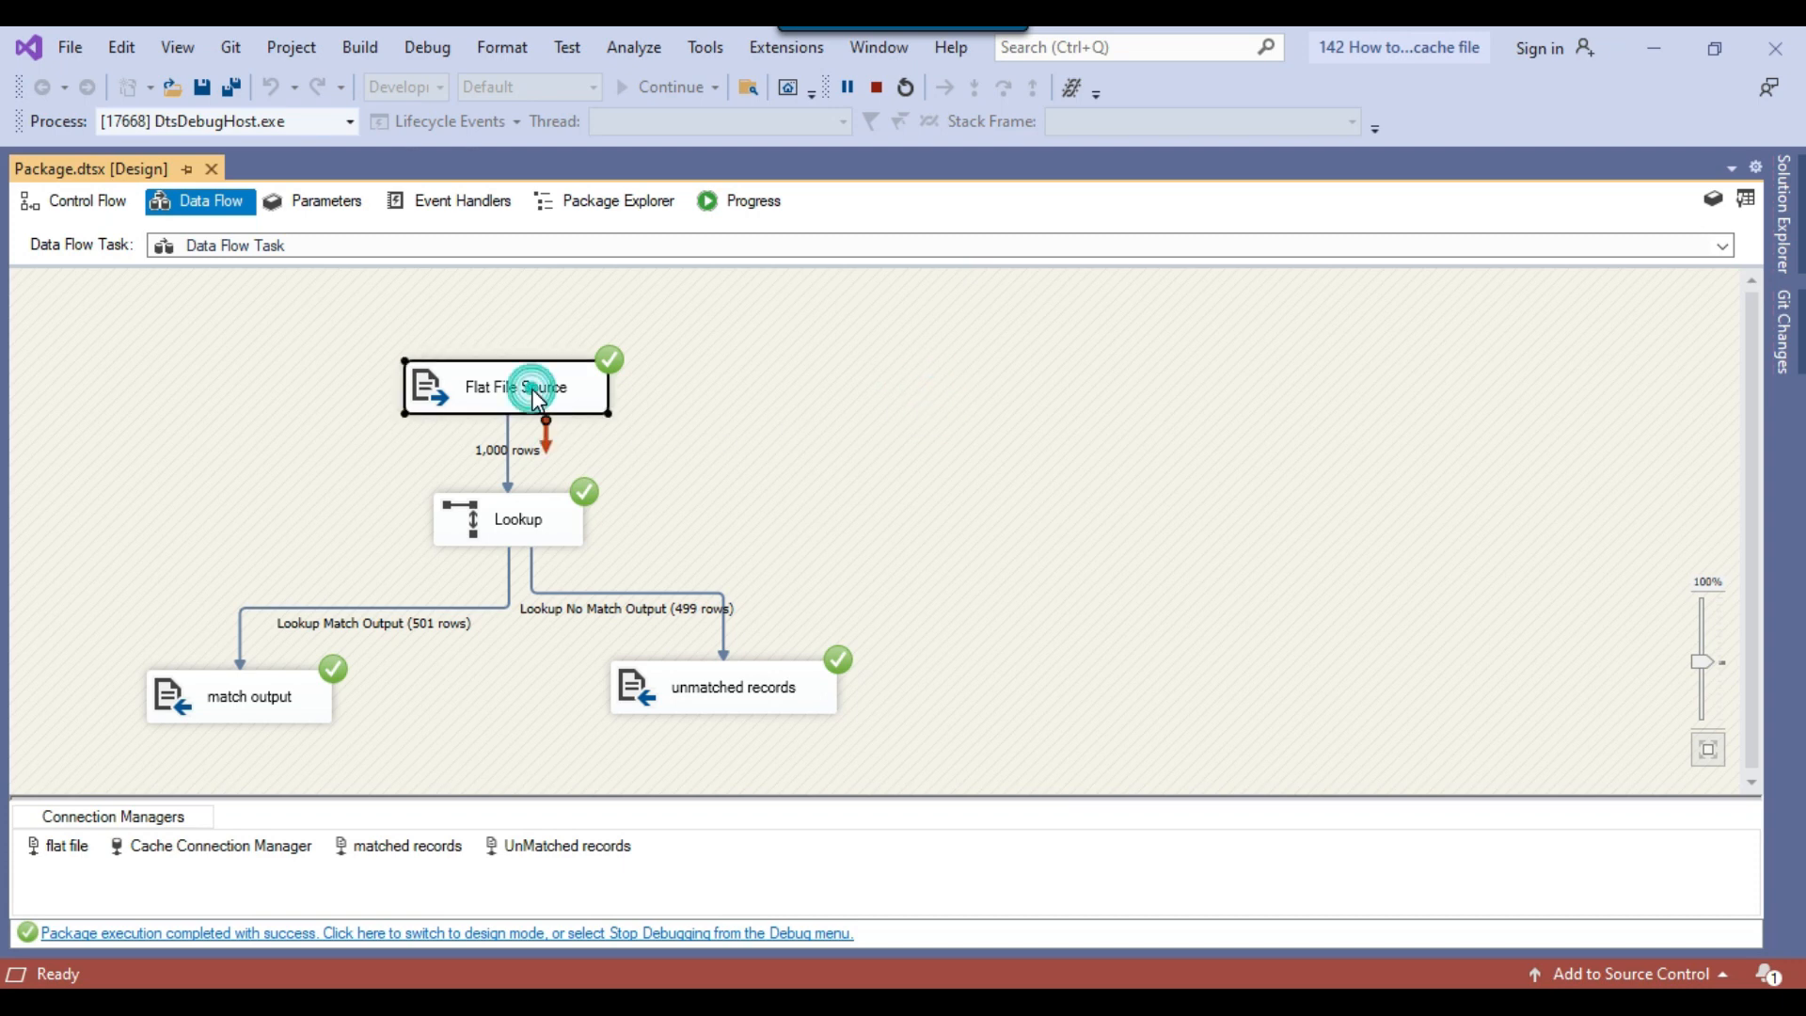
click(536, 524)
click(302, 686)
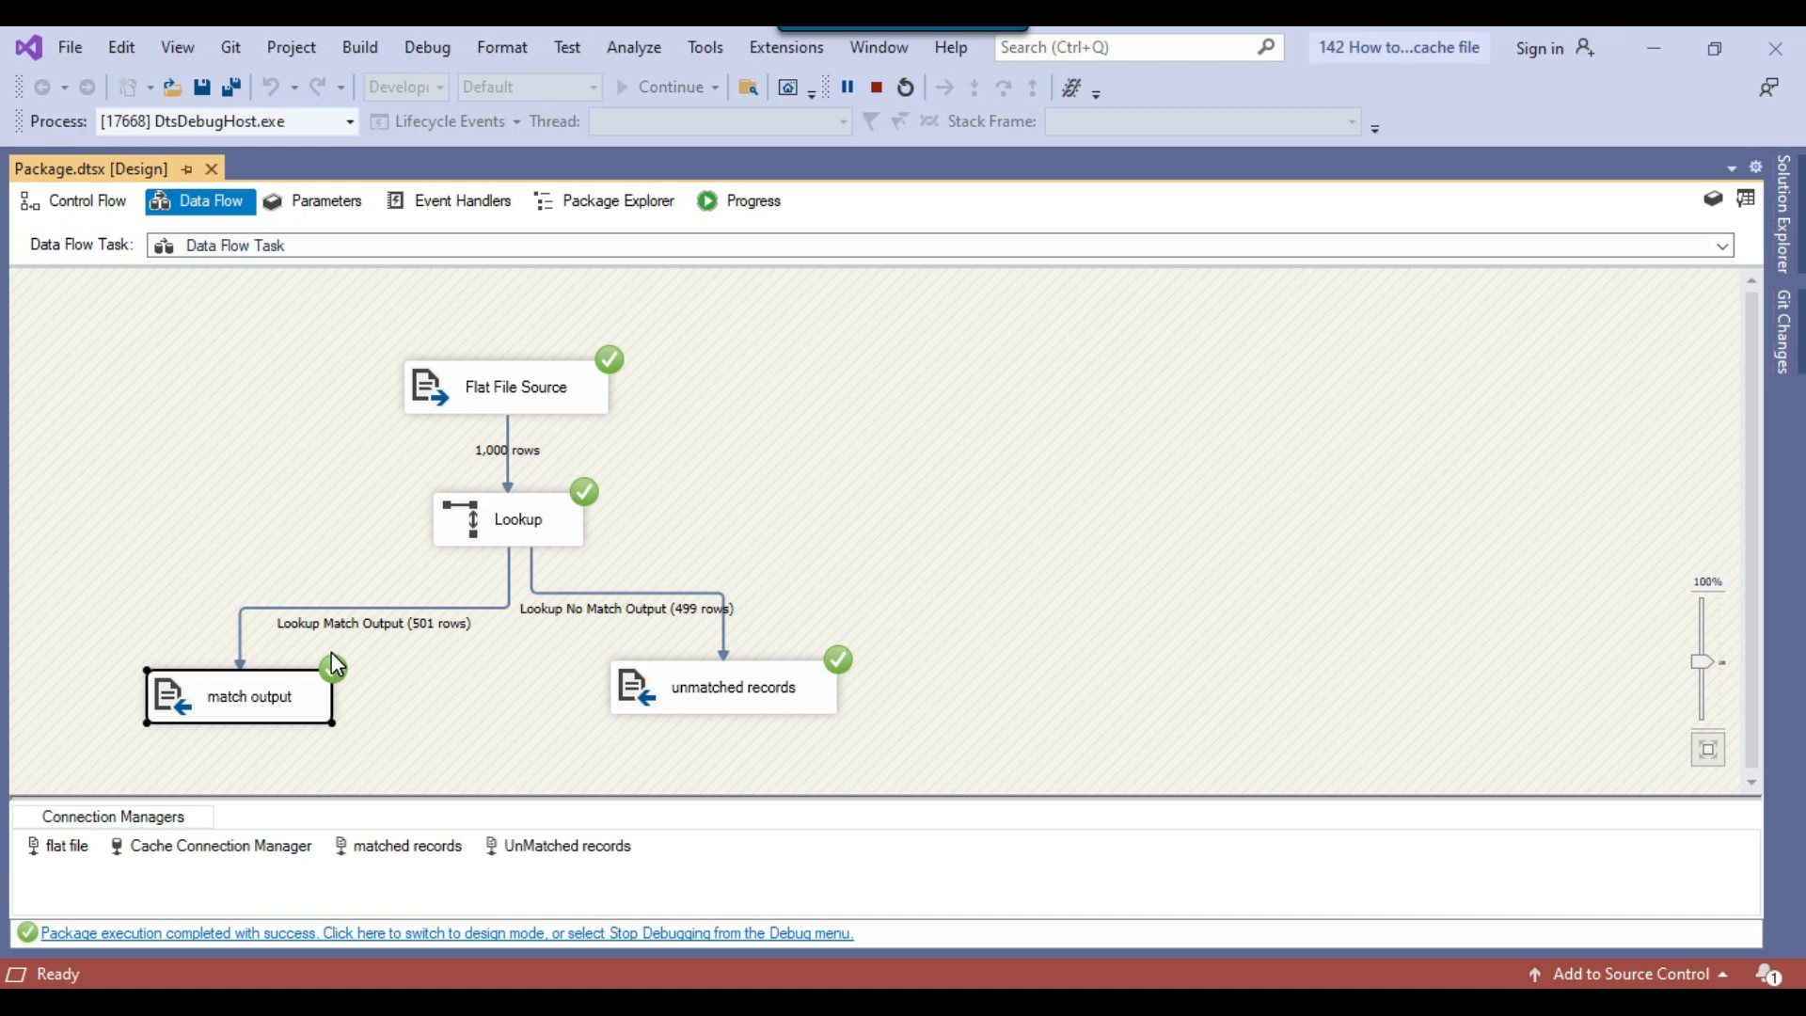
click(660, 701)
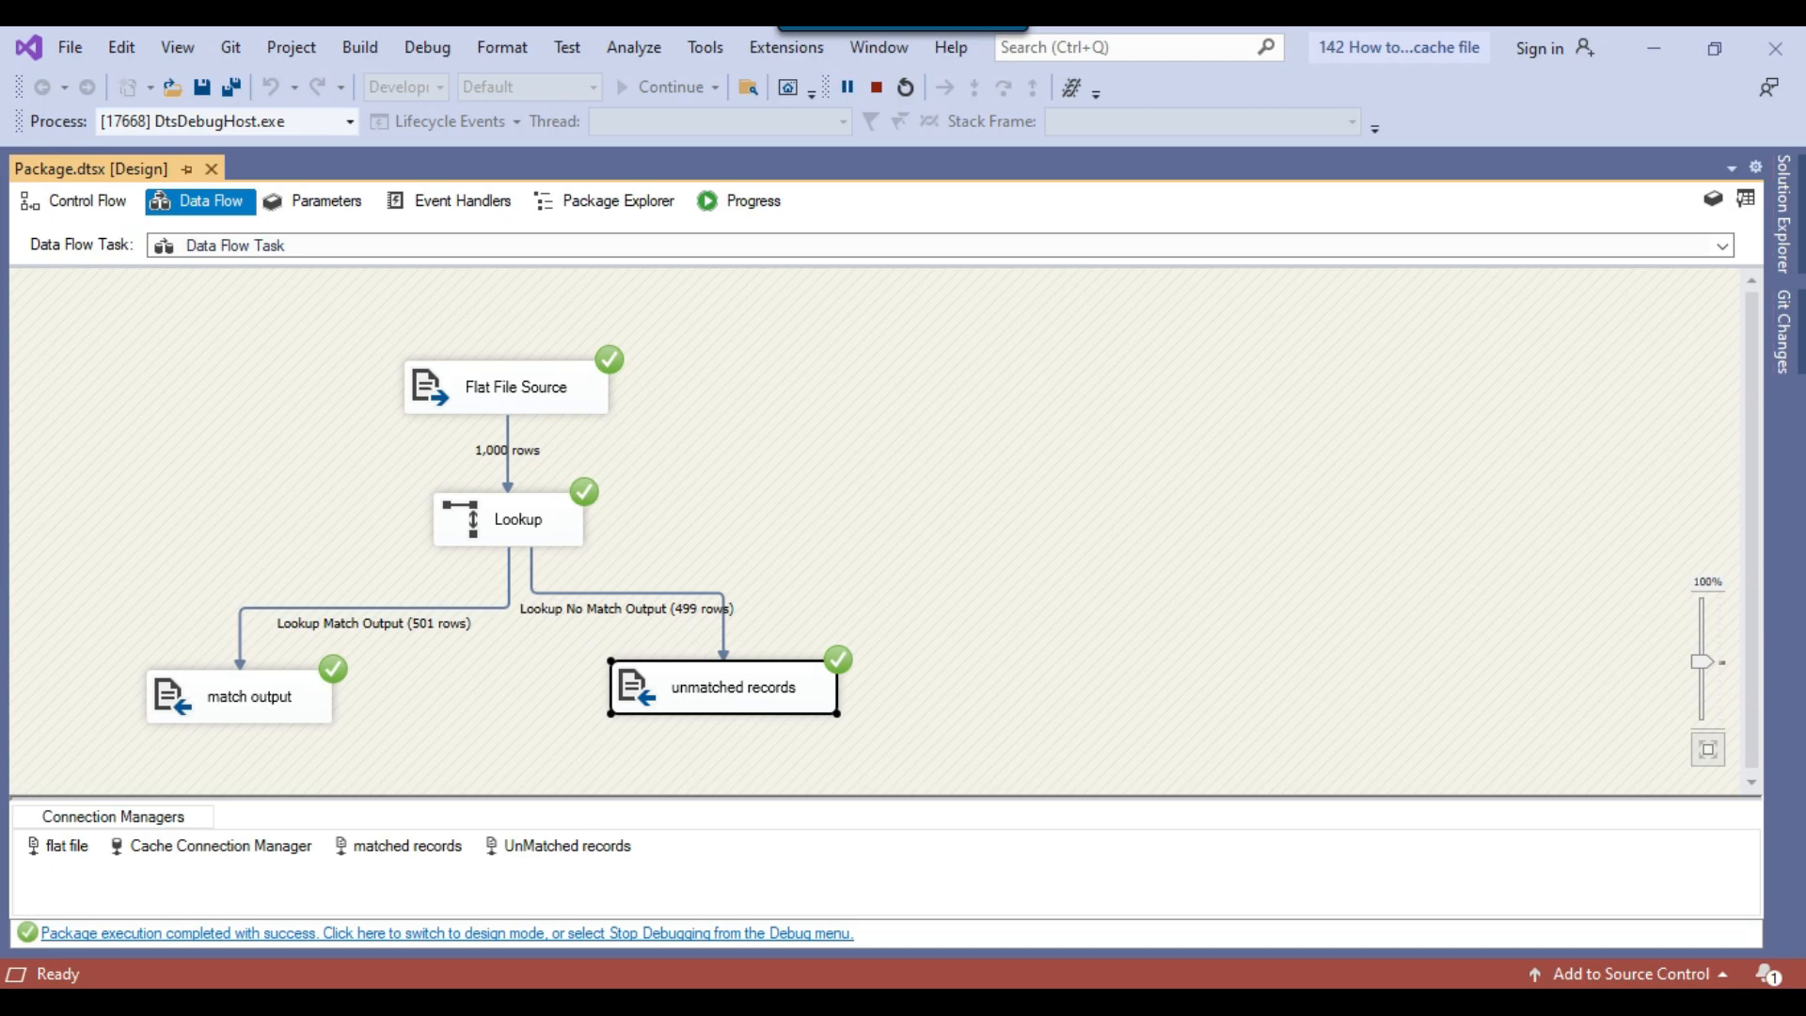
Step: Switch to Dest Folder in File Explorer and examine the contents of MatchedRecords.txt in TextPad
key(alt+Tab)
click(633, 636)
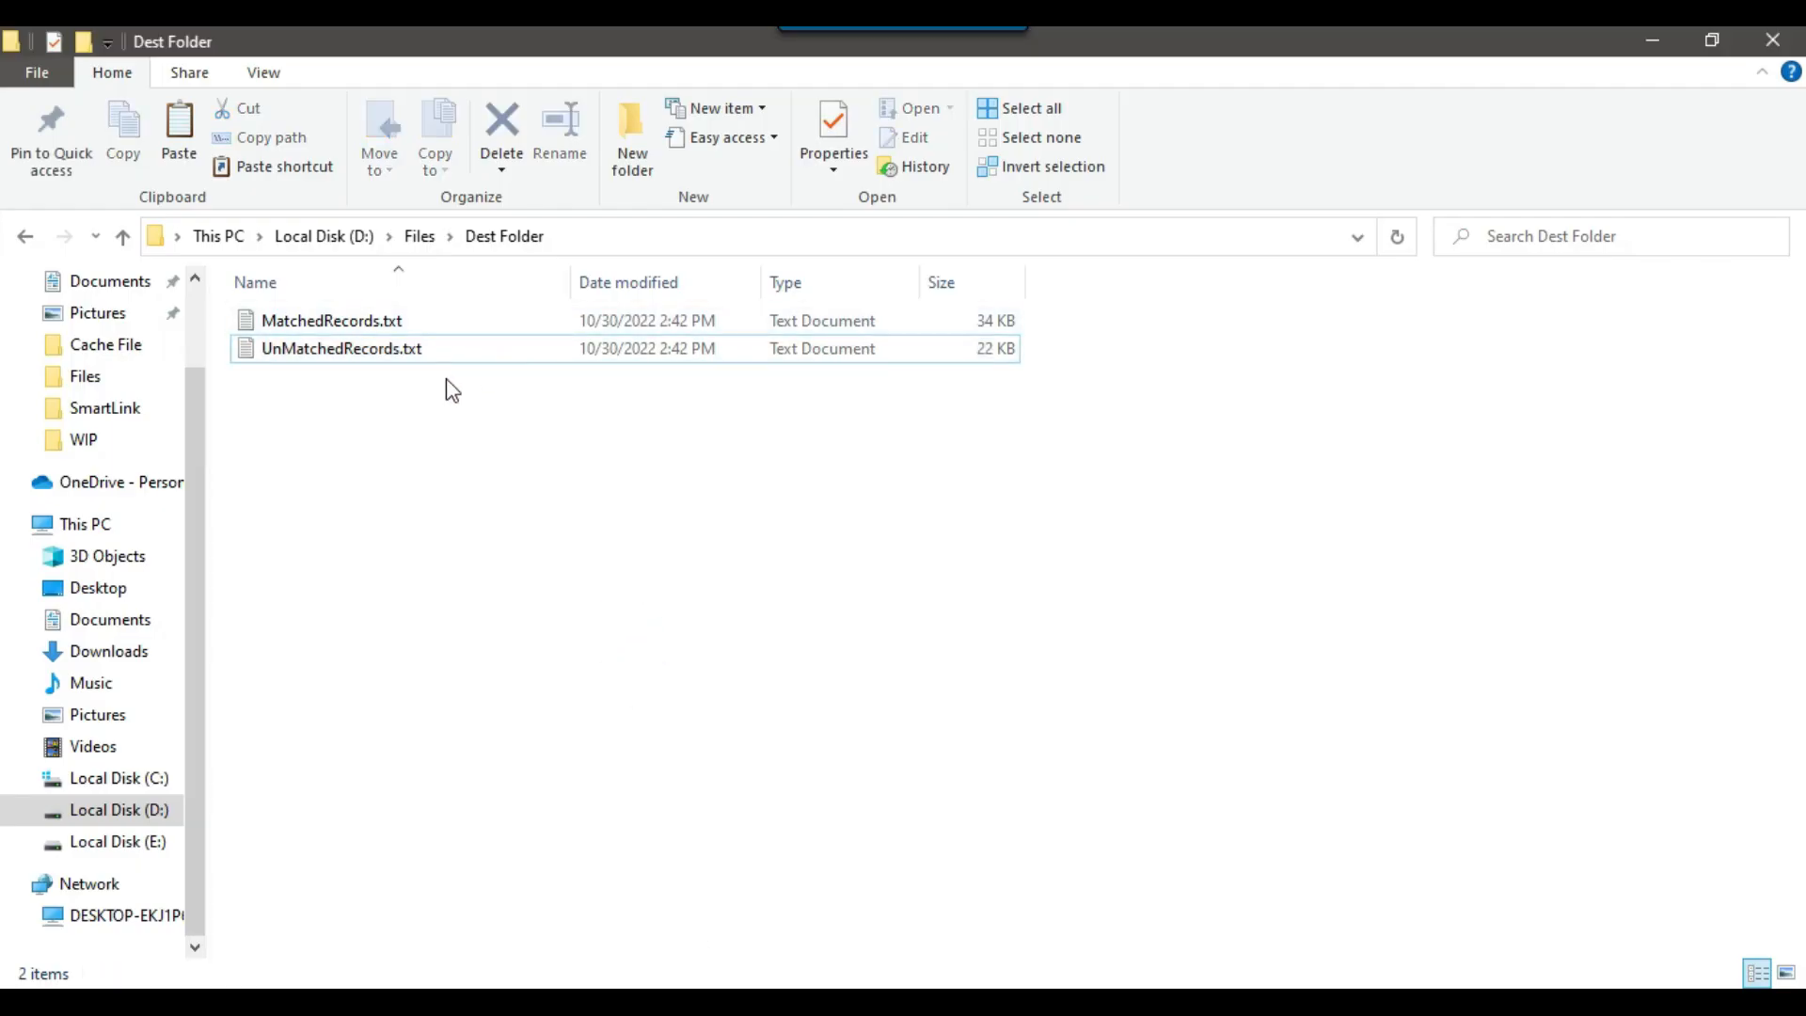
click(316, 323)
right_click(316, 323)
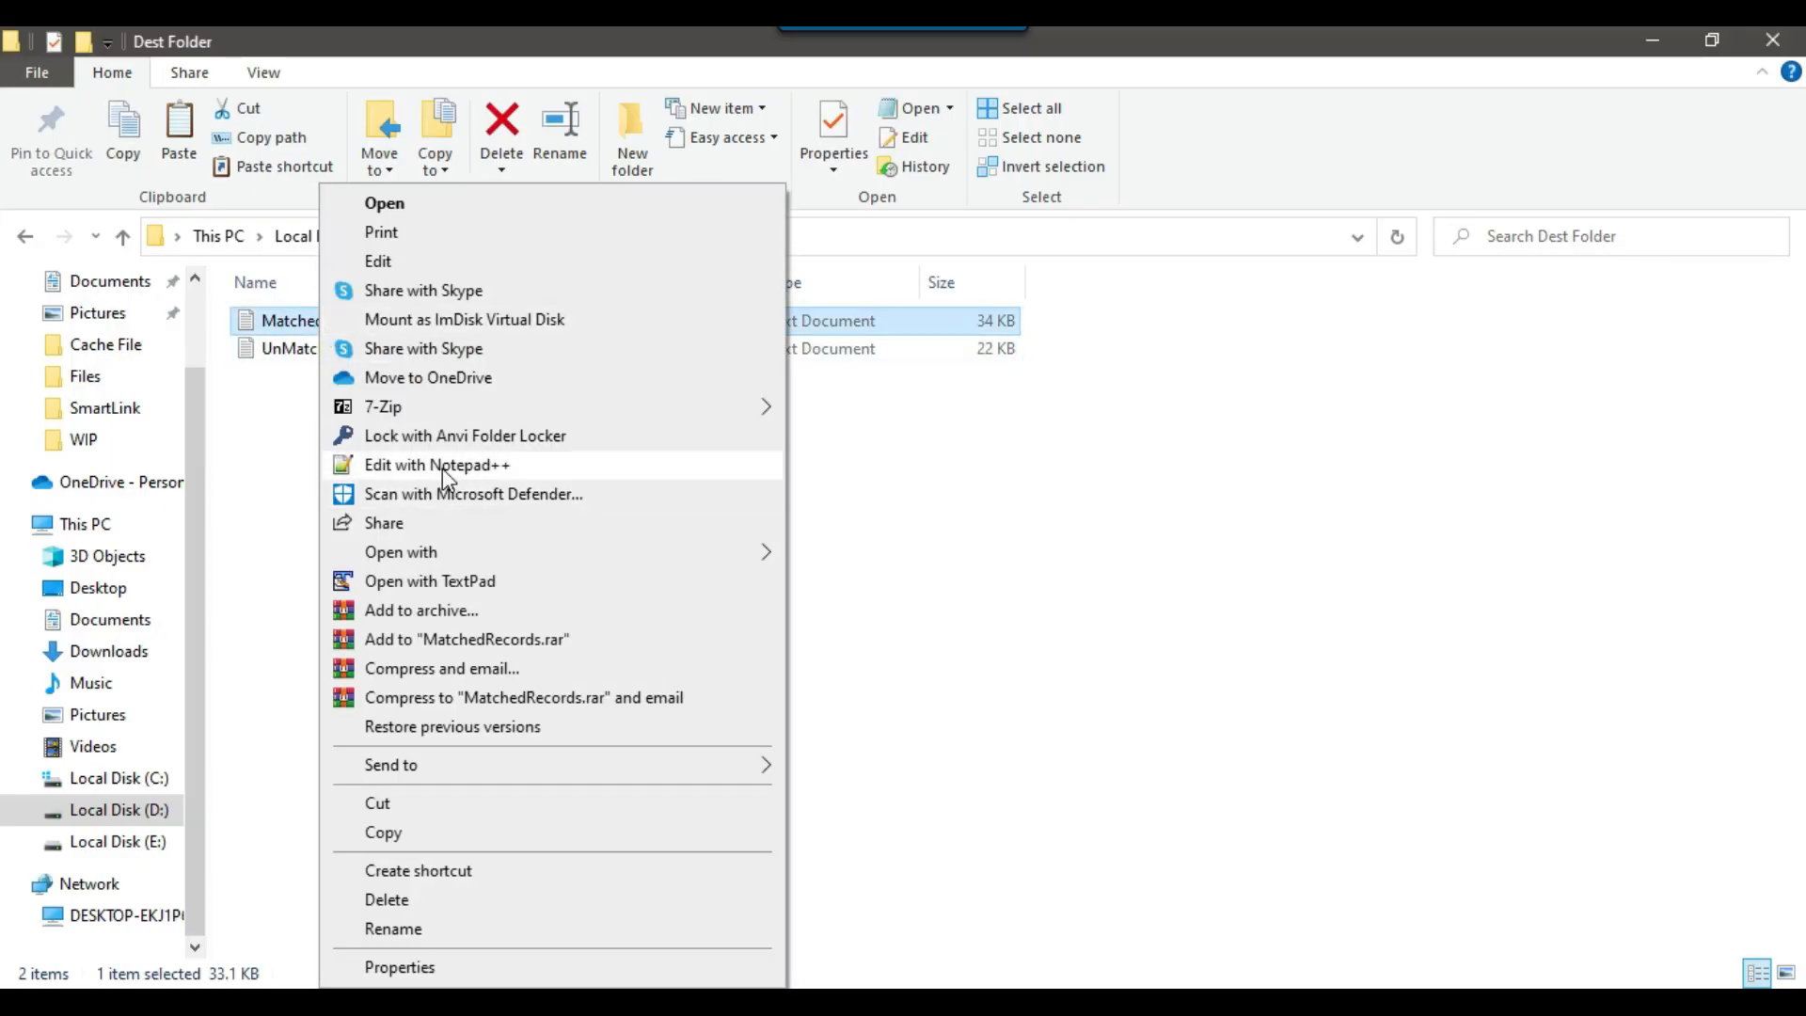
click(447, 582)
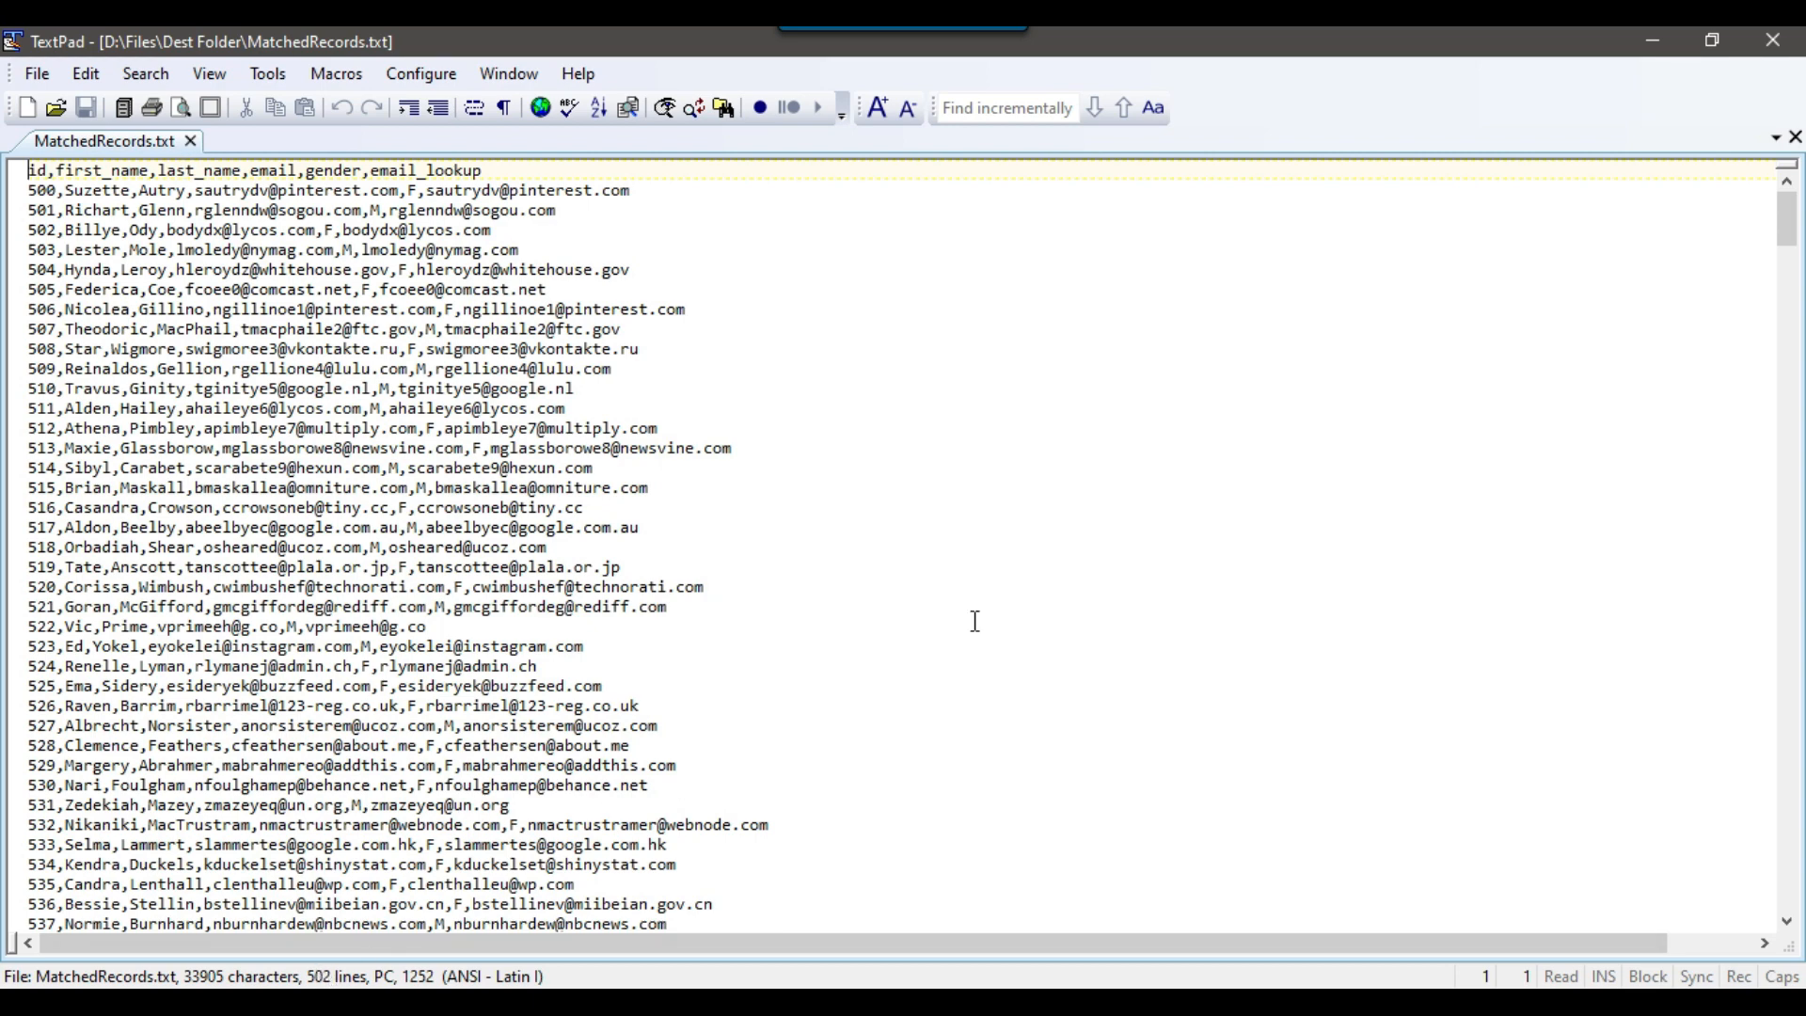
click(1773, 41)
Step: Examine UnMatchedRecords.txt in TextPad from its first to its last record, then return to the package in Visual Studio
click(331, 350)
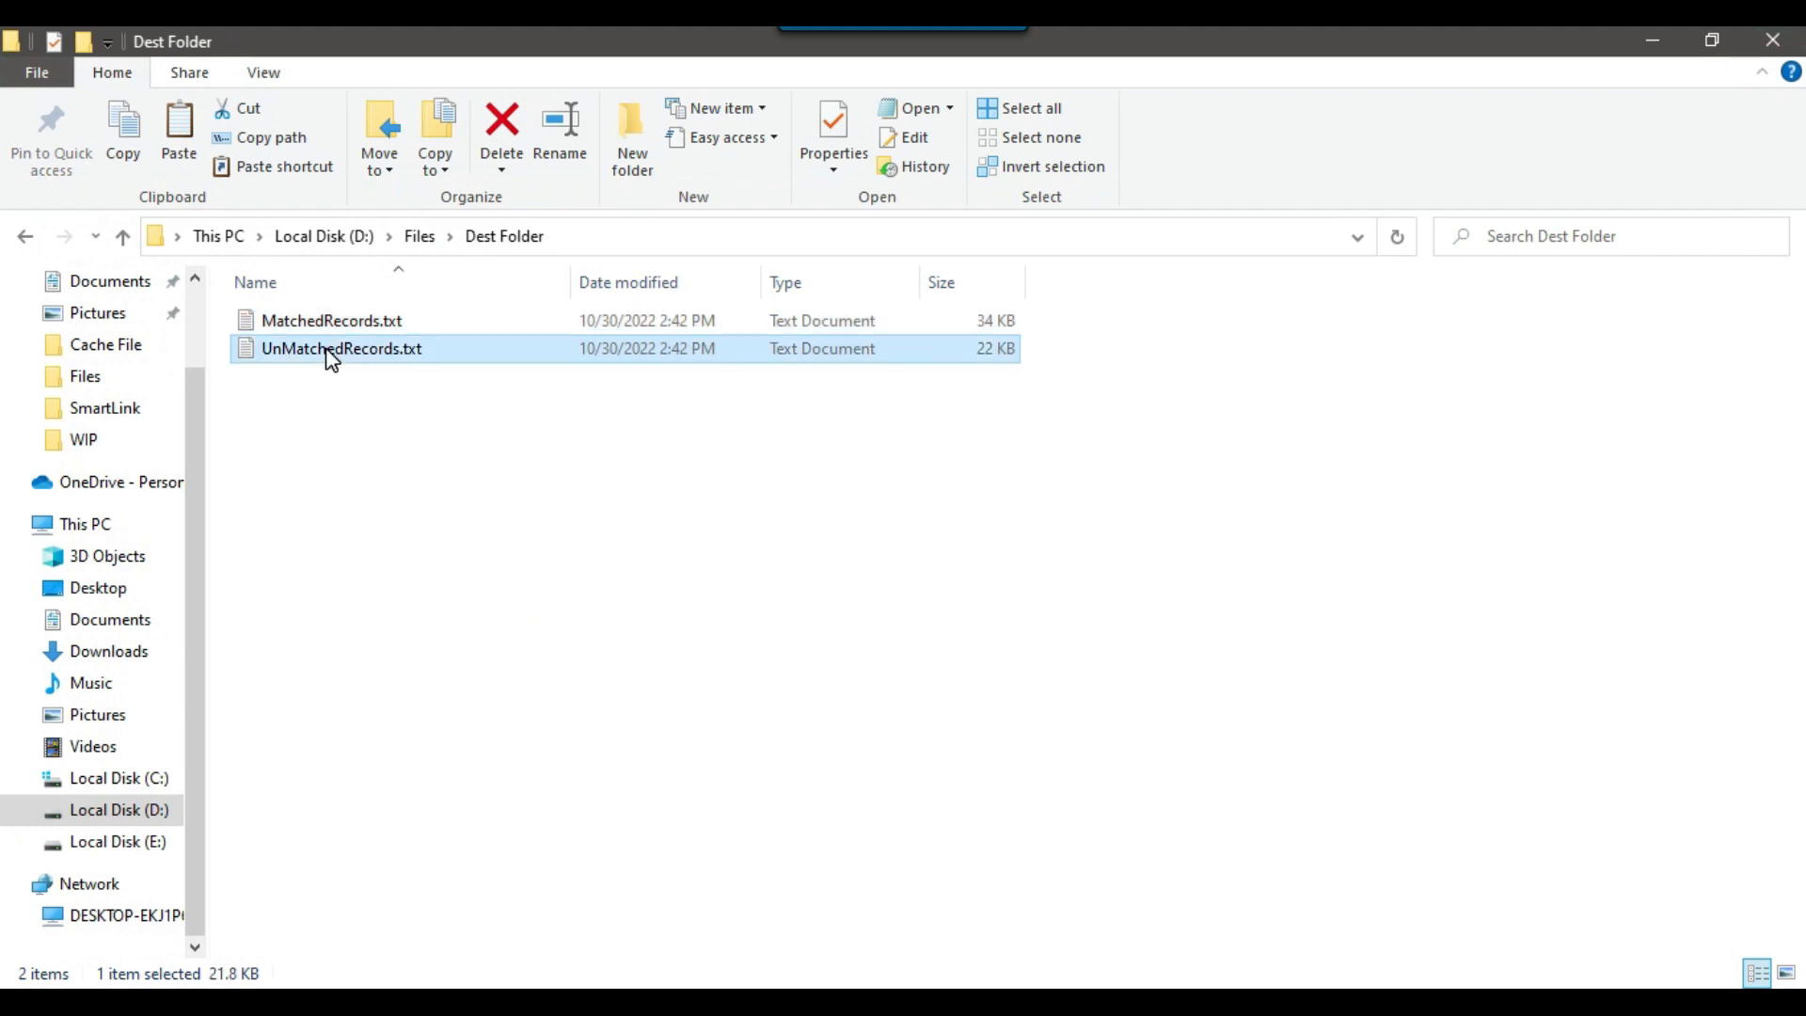
right_click(331, 350)
click(405, 576)
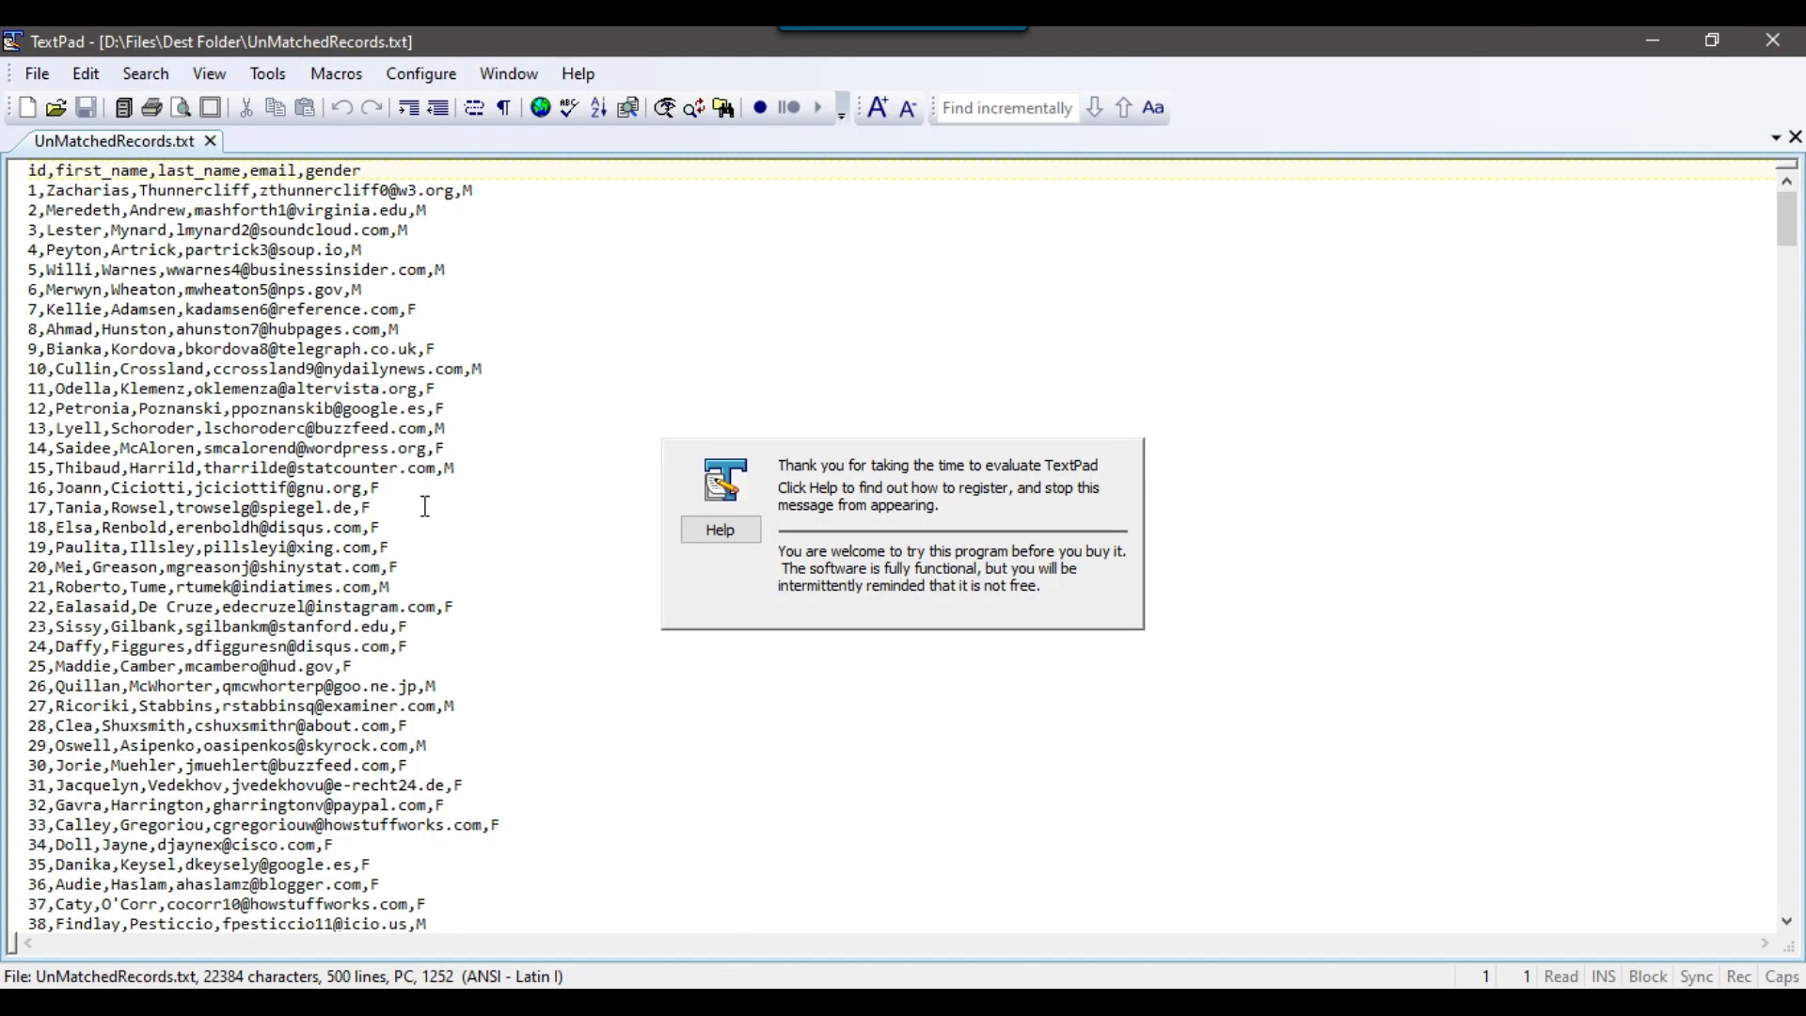
key(ctrl+End)
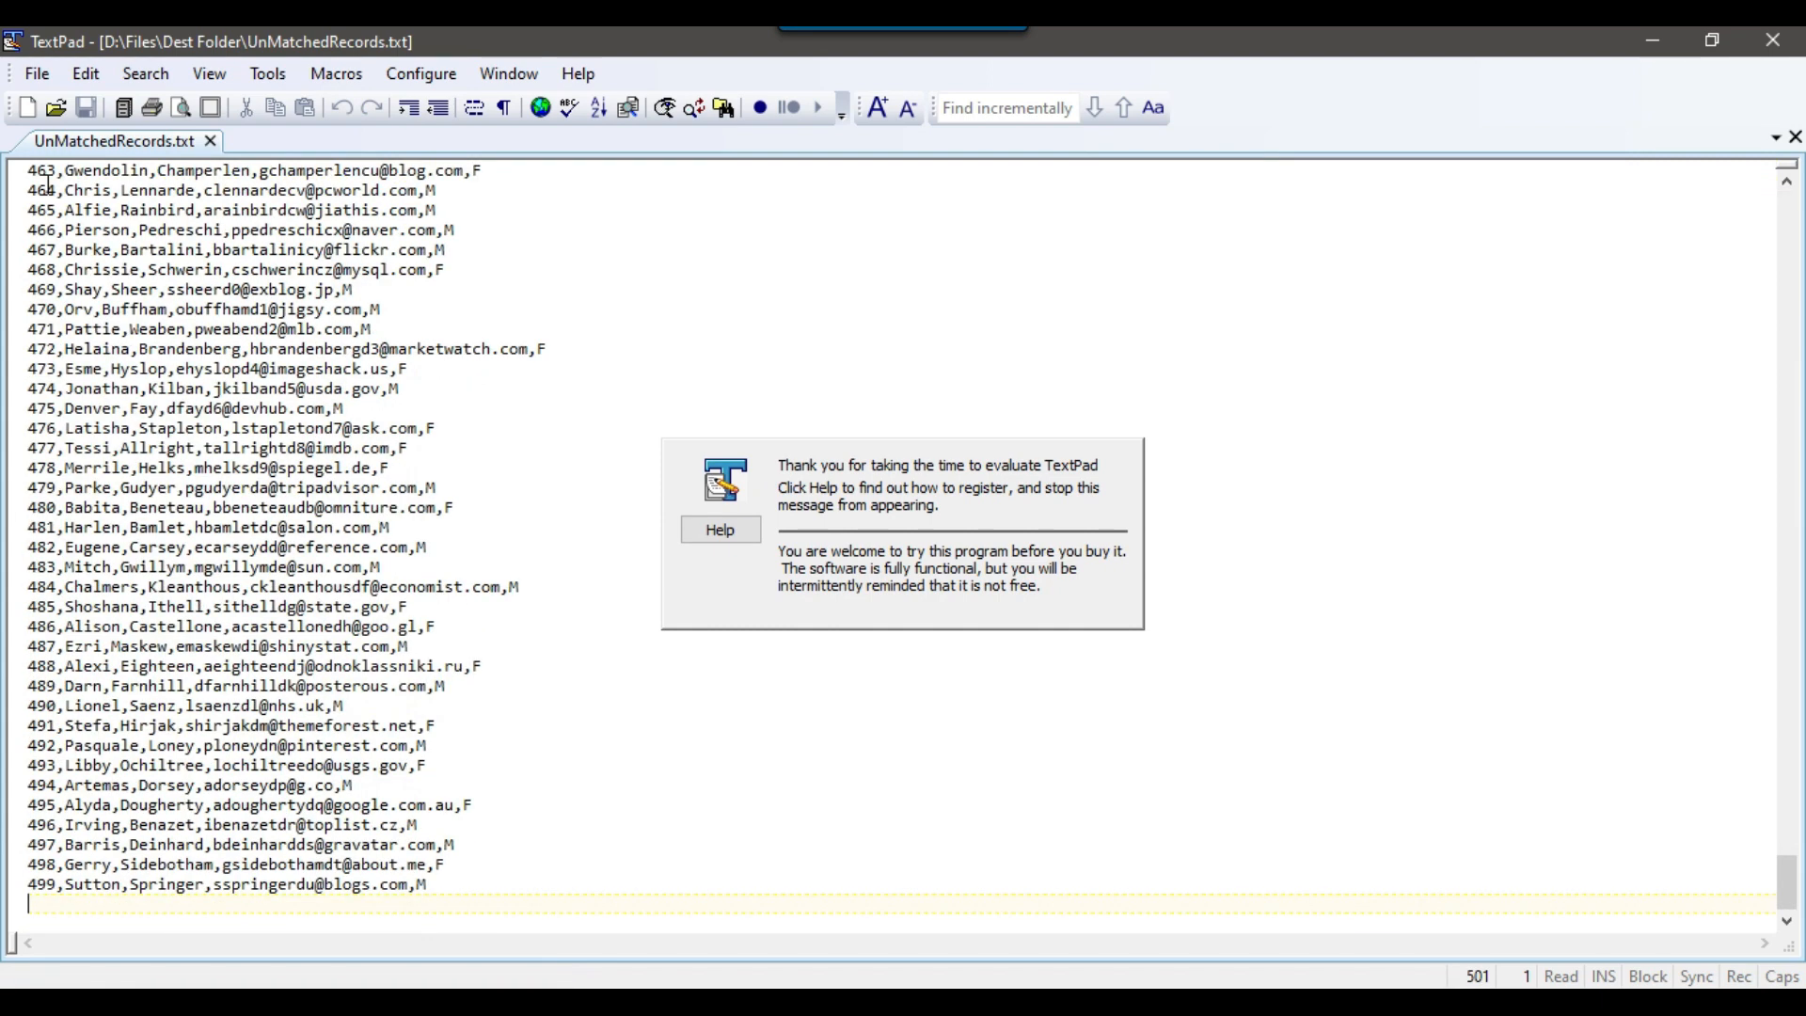
key(ctrl+Home)
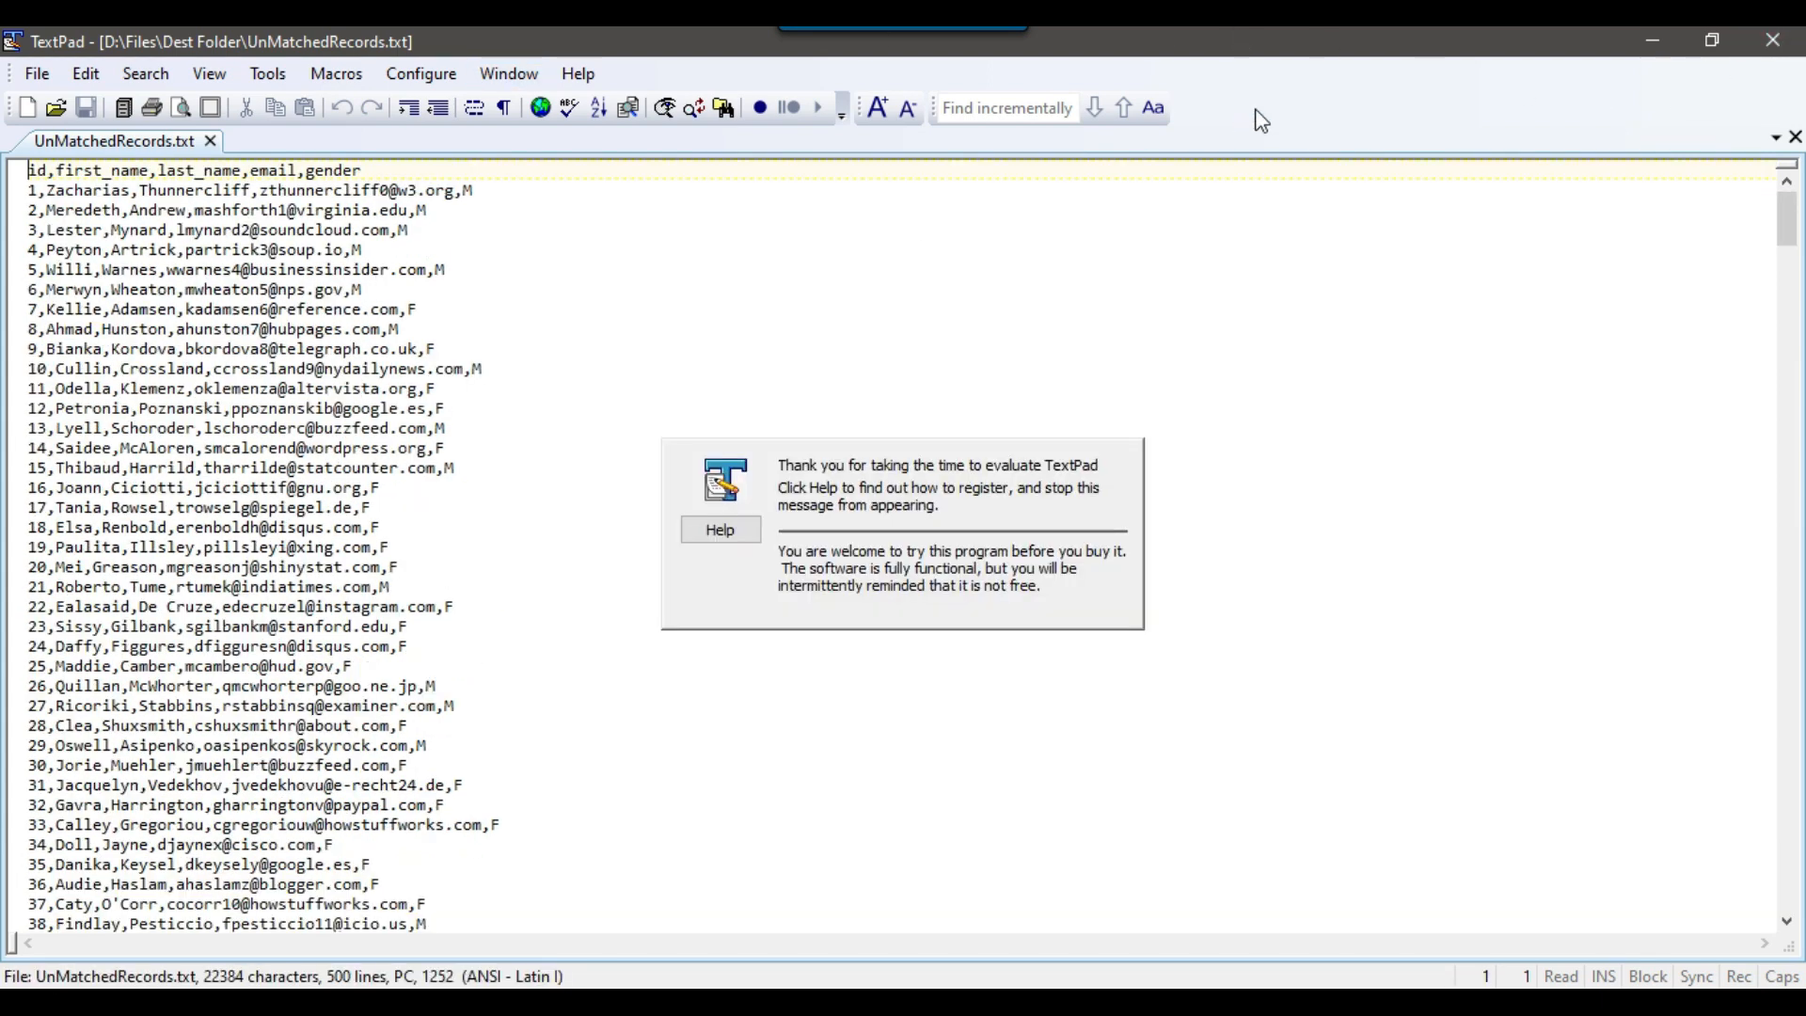
click(1774, 41)
click(1193, 576)
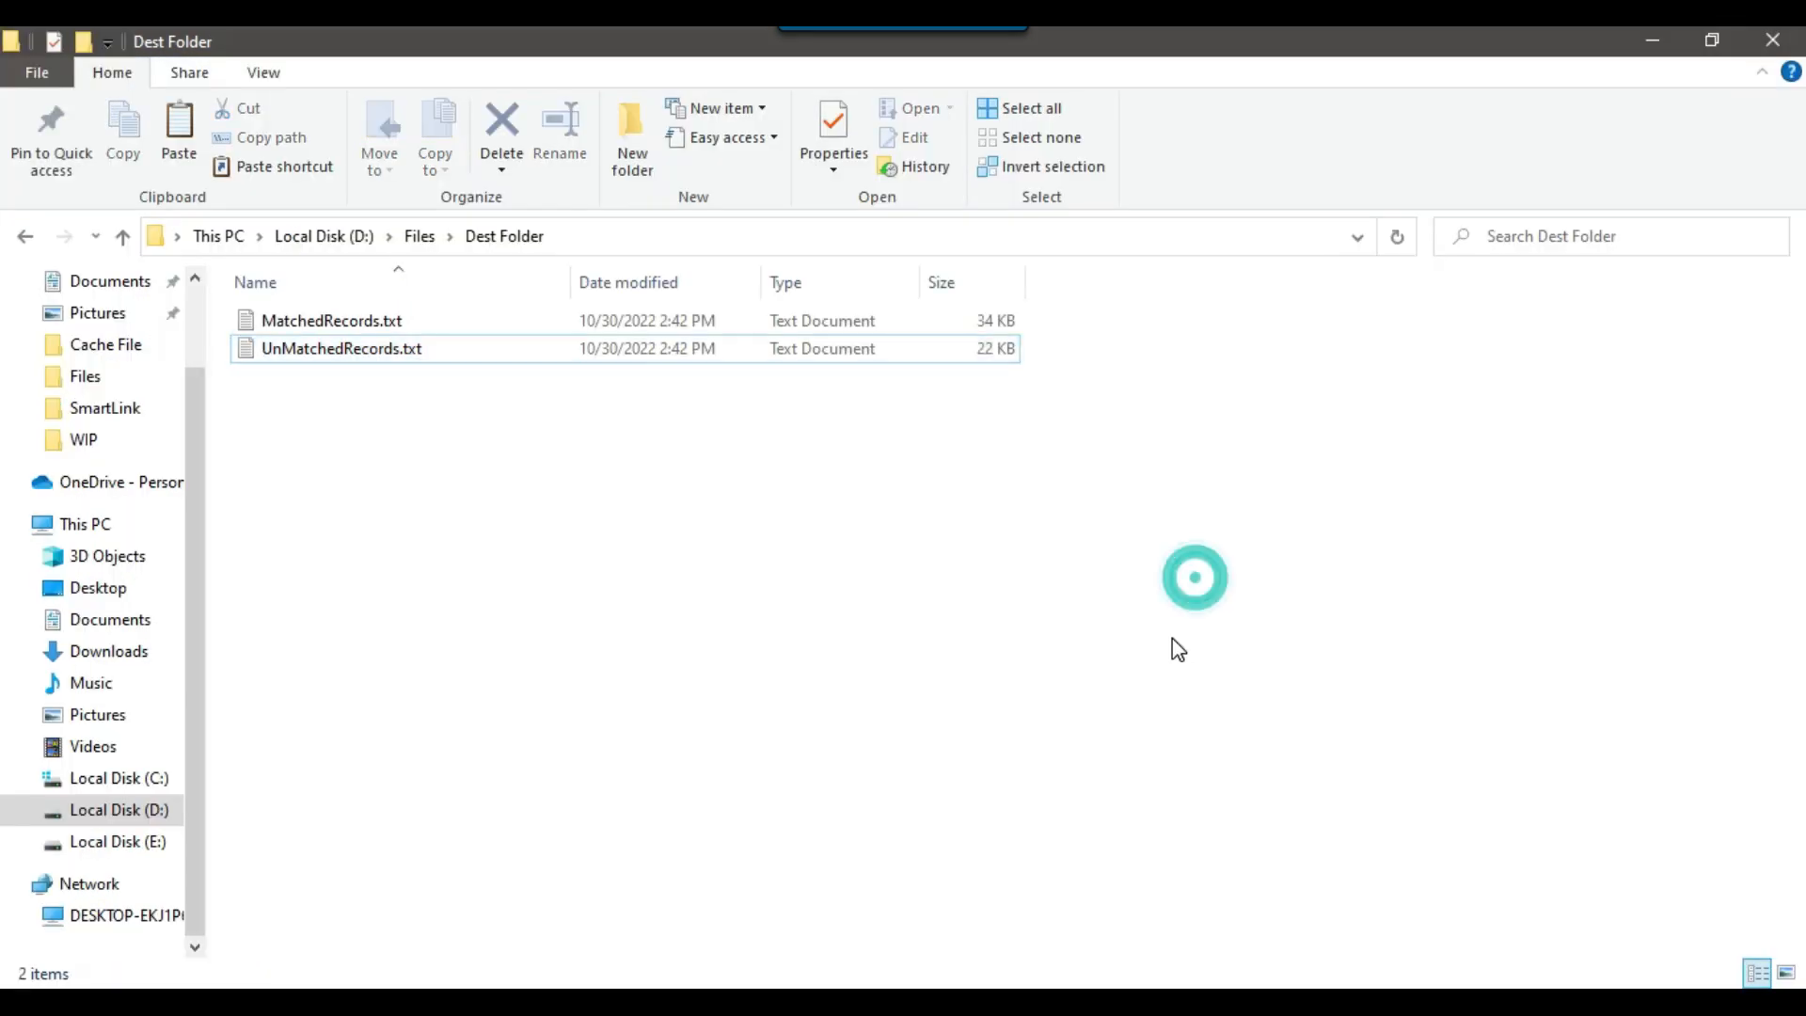
key(alt+Tab)
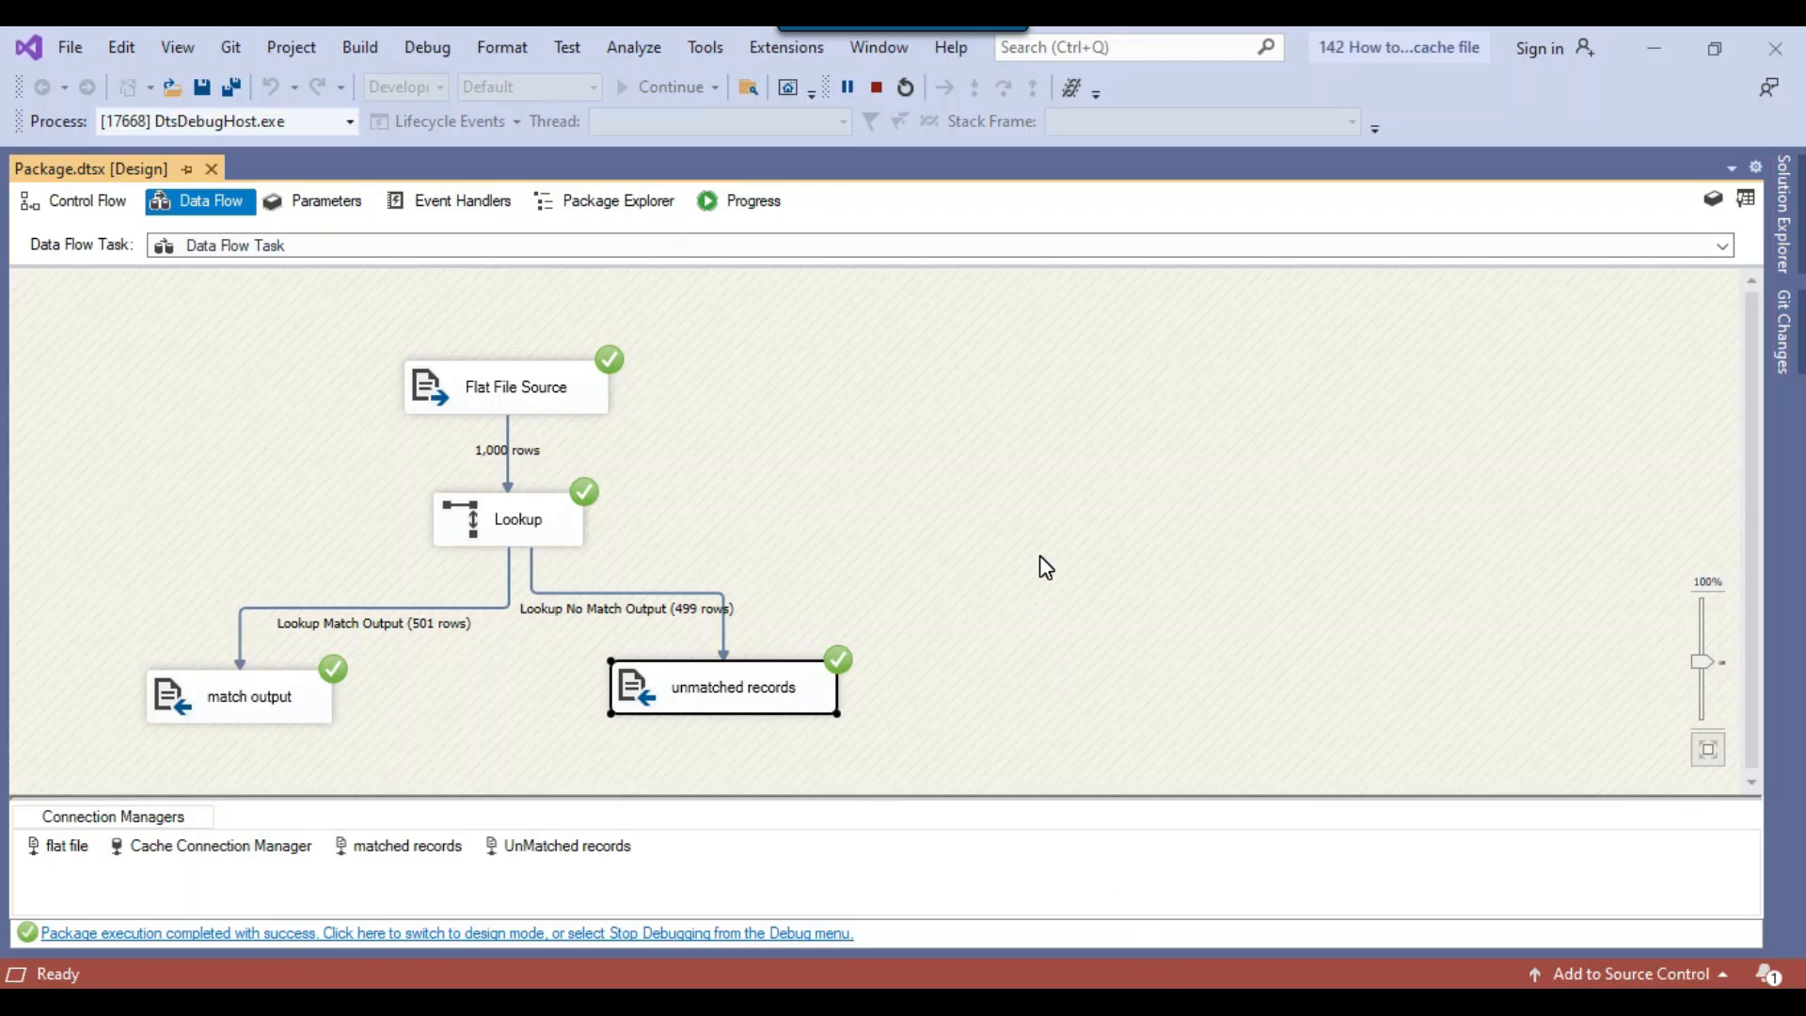